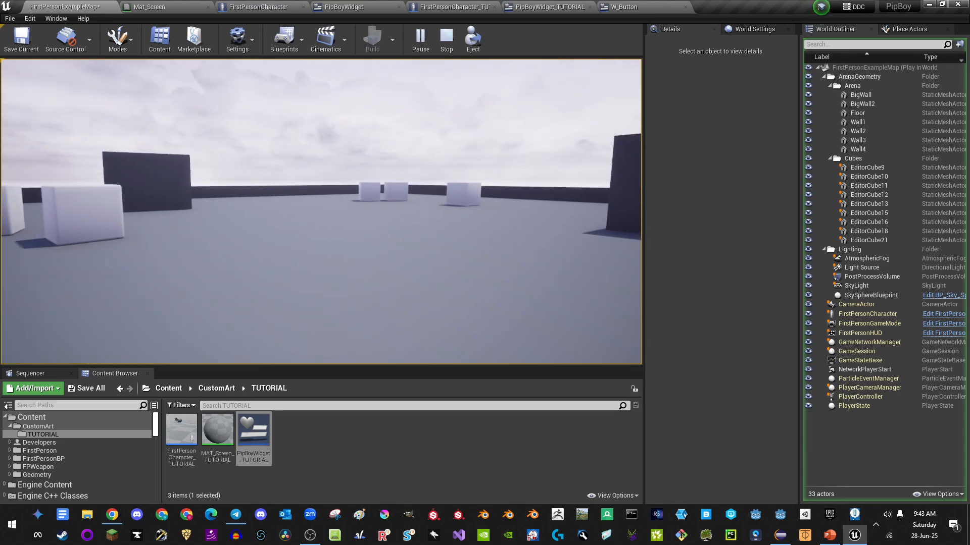
Step: Stop the play session and look over the FirstPersonCharacter and FirstPersonCharacter_TUTORIAL event graphs
{"action": "key", "text": "Escape"}
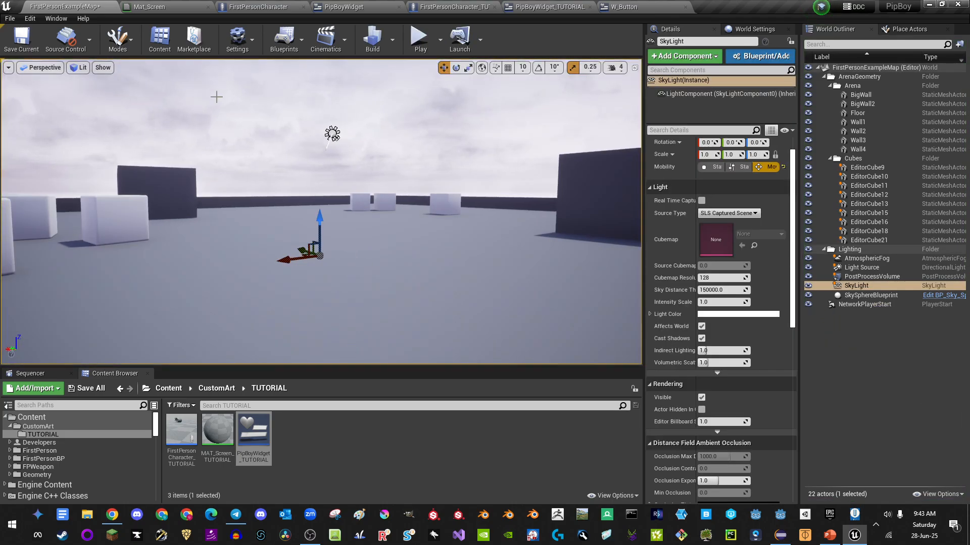
{"action": "left_click", "coordinate": [263, 7]}
{"action": "right_click_drag", "start_coordinate": [387, 115], "coordinate": [367, 127]}
{"action": "scroll", "coordinate": [397, 225], "scroll_direction": "down", "scroll_amount": 2}
{"action": "scroll", "coordinate": [310, 158], "scroll_direction": "up", "scroll_amount": 3}
{"action": "right_click_drag", "start_coordinate": [309, 157], "coordinate": [275, 134]}
{"action": "left_click", "coordinate": [451, 7]}
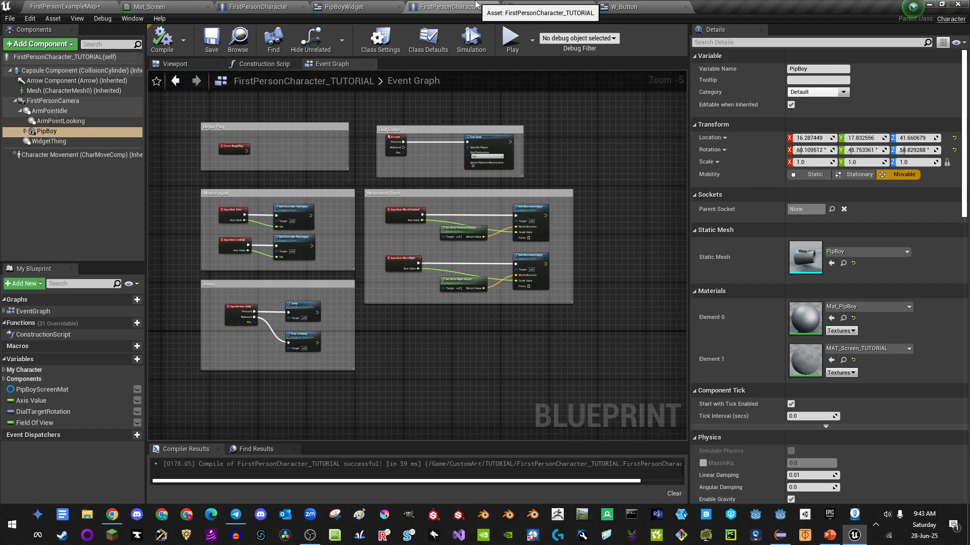
Step: Return to the level map and view the assets in the CustomArt folder and its TUTORIAL subfolder
{"action": "left_click", "coordinate": [113, 5]}
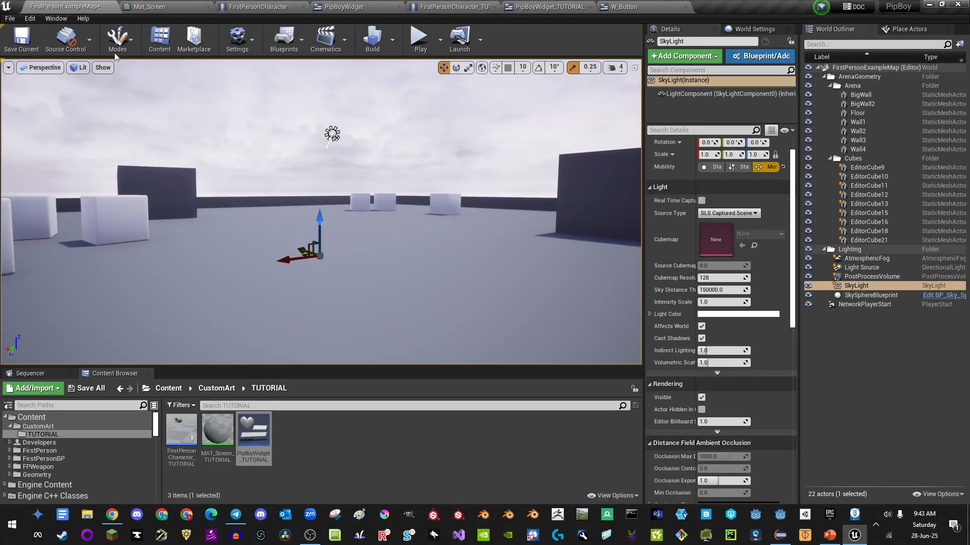
{"action": "left_click", "coordinate": [40, 426]}
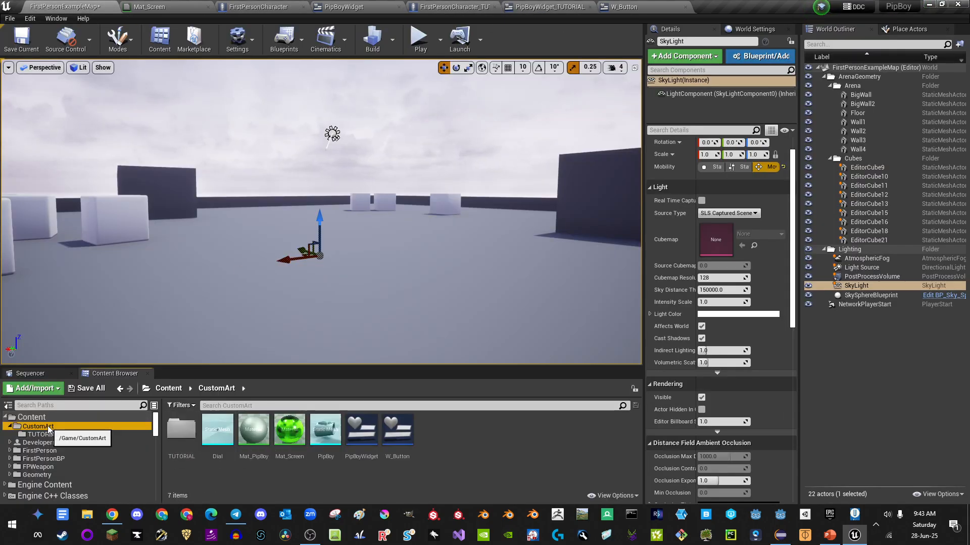
{"action": "double_click", "coordinate": [182, 429]}
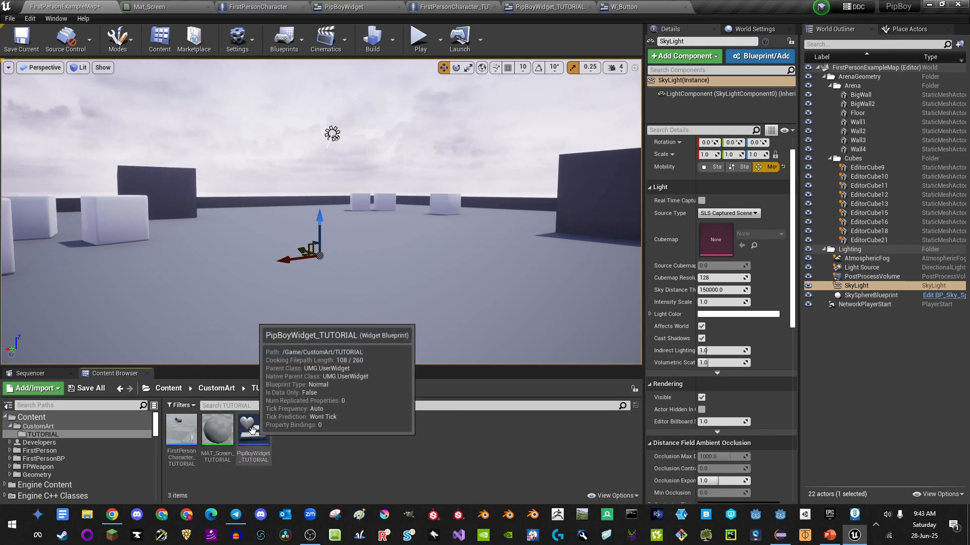
{"action": "right_click_drag", "start_coordinate": [290, 260], "coordinate": [277, 298]}
{"action": "key", "text": "s"}
{"action": "key", "text": "w"}
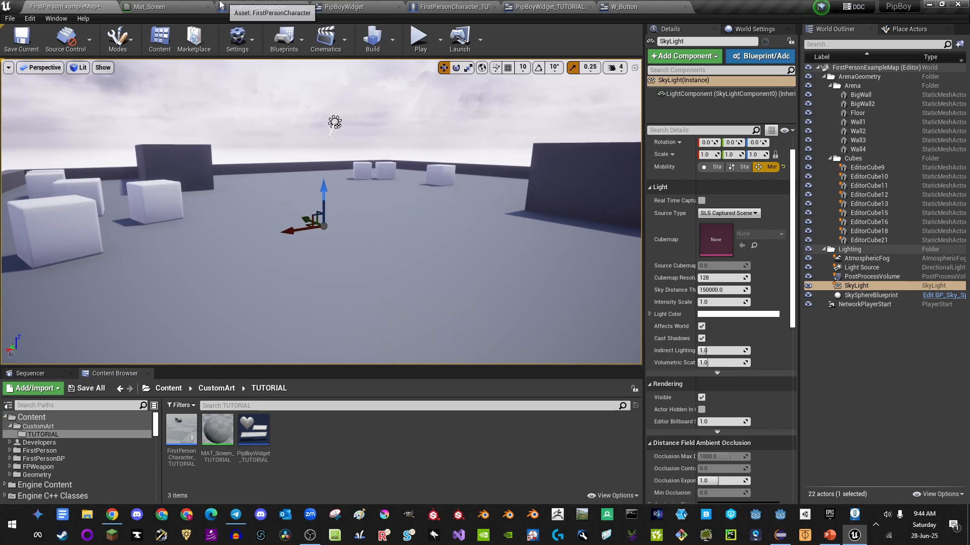
Step: Open the Mat_Screen material, place its document after FirstPersonCharacter, and examine the nodes feeding the material outputs
{"action": "left_click", "coordinate": [170, 6]}
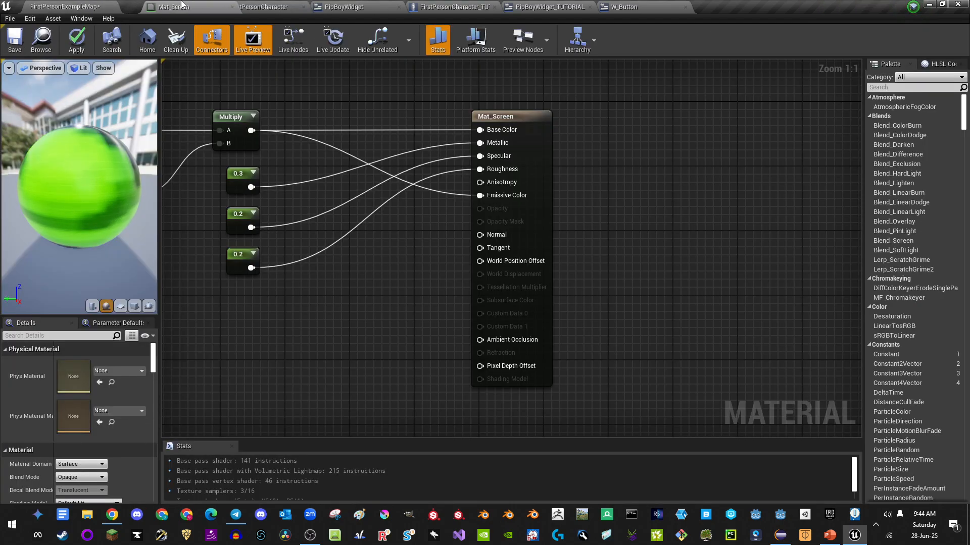
{"action": "left_click_drag", "start_coordinate": [183, 4], "coordinate": [214, 5]}
{"action": "right_click_drag", "start_coordinate": [385, 262], "coordinate": [611, 262]}
{"action": "scroll", "coordinate": [222, 272], "scroll_direction": "down", "scroll_amount": 2}
{"action": "right_click_drag", "start_coordinate": [217, 273], "coordinate": [524, 253]}
{"action": "scroll", "coordinate": [520, 250], "scroll_direction": "down", "scroll_amount": 1}
{"action": "right_click_drag", "start_coordinate": [405, 250], "coordinate": [472, 256]}
{"action": "right_click_drag", "start_coordinate": [581, 262], "coordinate": [391, 263]}
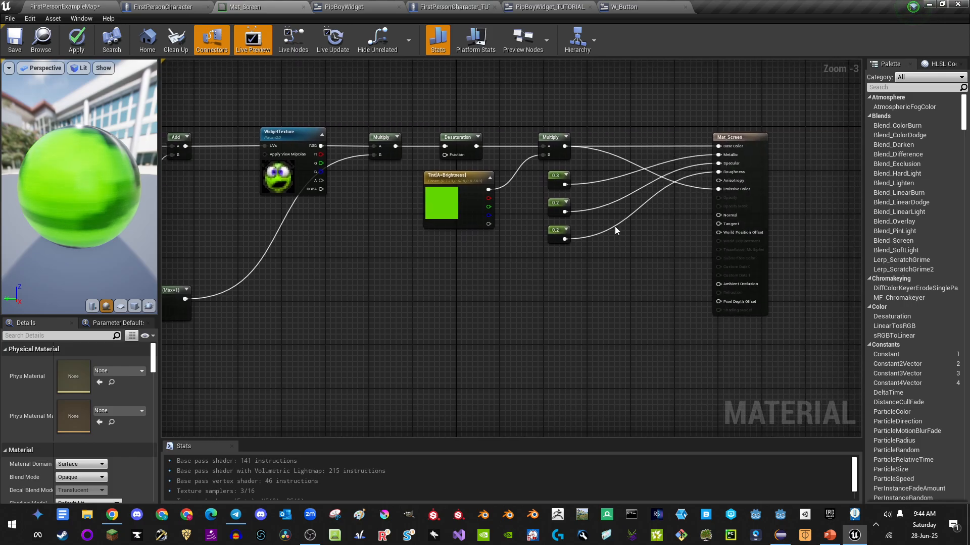
Step: Examine the stripe-generating part of the Mat_Screen graph and select its nodes from Time and Speed through Clamp
{"action": "right_click_drag", "start_coordinate": [289, 289], "coordinate": [689, 262]}
{"action": "left_click_drag", "start_coordinate": [127, 194], "coordinate": [179, 202]}
{"action": "right_click_drag", "start_coordinate": [297, 212], "coordinate": [445, 181]}
{"action": "scroll", "coordinate": [443, 189], "scroll_direction": "down", "scroll_amount": 1}
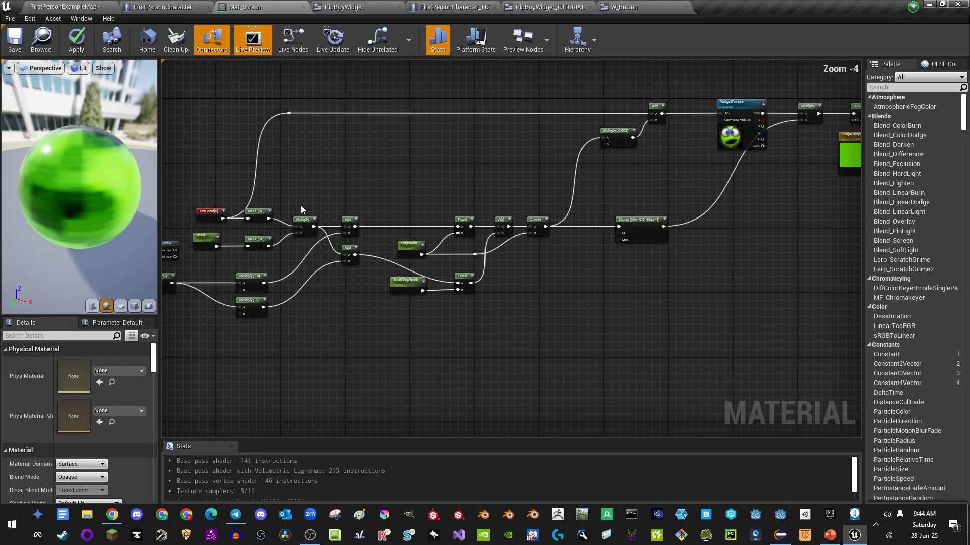
{"action": "right_click_drag", "start_coordinate": [212, 212], "coordinate": [321, 197]}
{"action": "scroll", "coordinate": [243, 223], "scroll_direction": "up", "scroll_amount": 2}
{"action": "right_click_drag", "start_coordinate": [551, 321], "coordinate": [409, 317]}
{"action": "scroll", "coordinate": [407, 305], "scroll_direction": "down", "scroll_amount": 1}
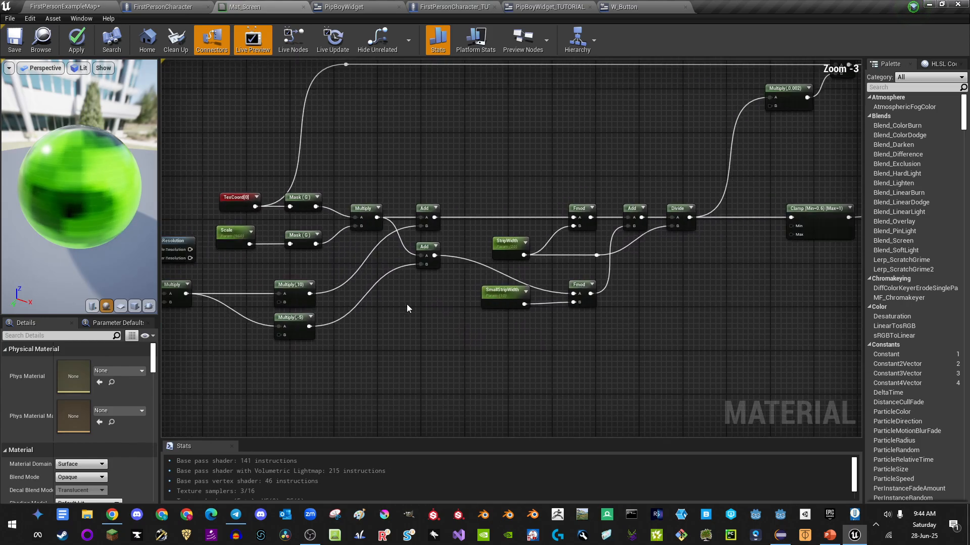
{"action": "left_click_drag", "start_coordinate": [18, 188], "coordinate": [40, 166]}
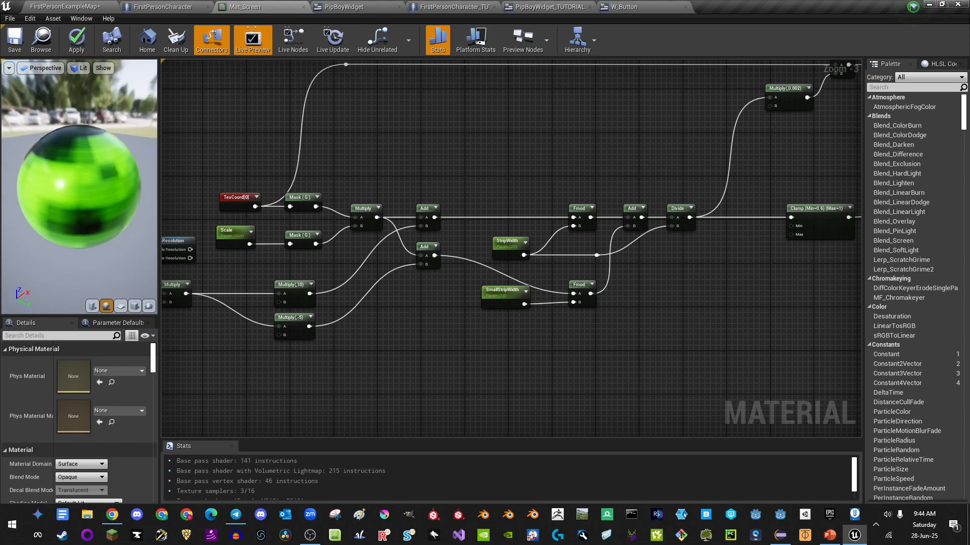
{"action": "scroll", "coordinate": [283, 277], "scroll_direction": "down", "scroll_amount": 1}
{"action": "right_click_drag", "start_coordinate": [328, 286], "coordinate": [422, 272]}
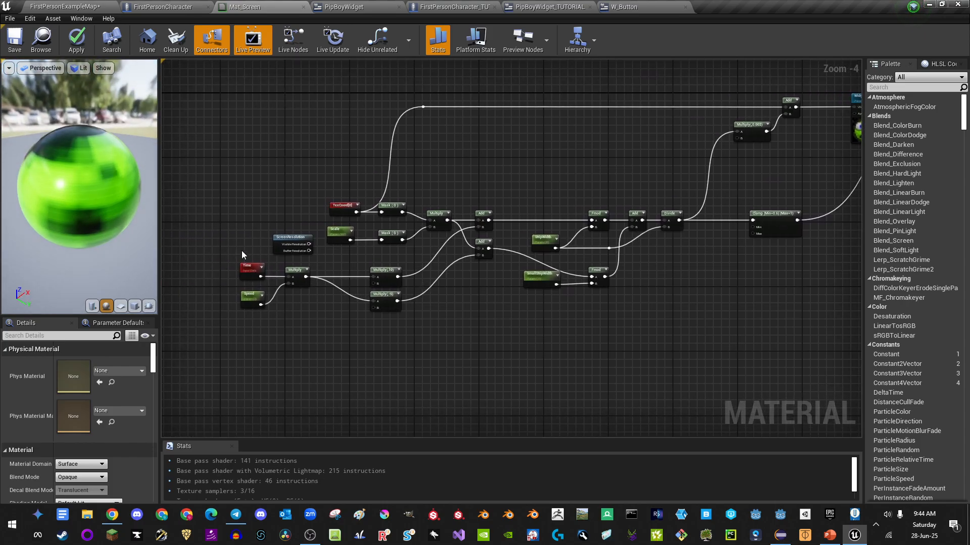
{"action": "left_click_drag", "start_coordinate": [267, 221], "coordinate": [803, 359]}
Step: Preview the Mat_Screen material on a cube and apply the material
{"action": "left_click_drag", "start_coordinate": [76, 193], "coordinate": [114, 186]}
{"action": "left_click", "coordinate": [135, 306]}
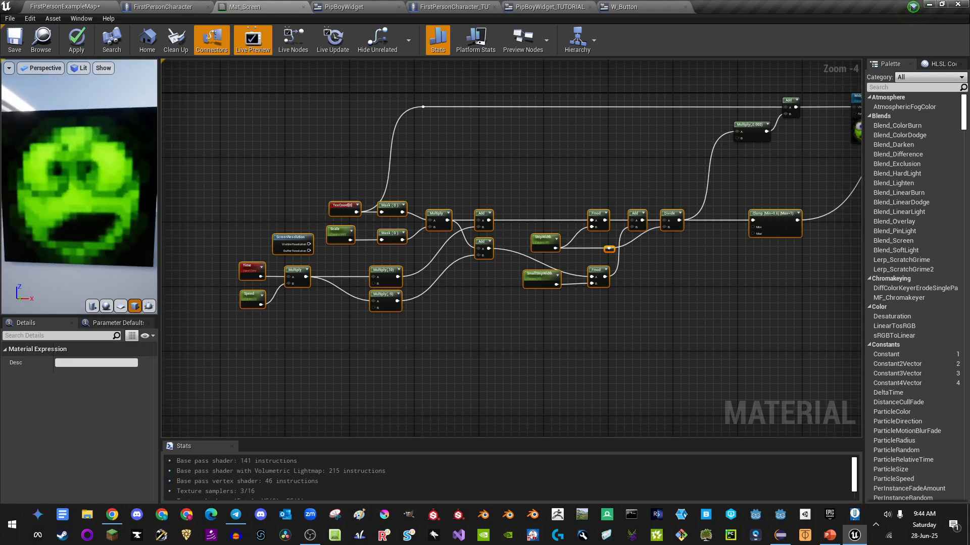
{"action": "left_click_drag", "start_coordinate": [76, 151], "coordinate": [76, 186]}
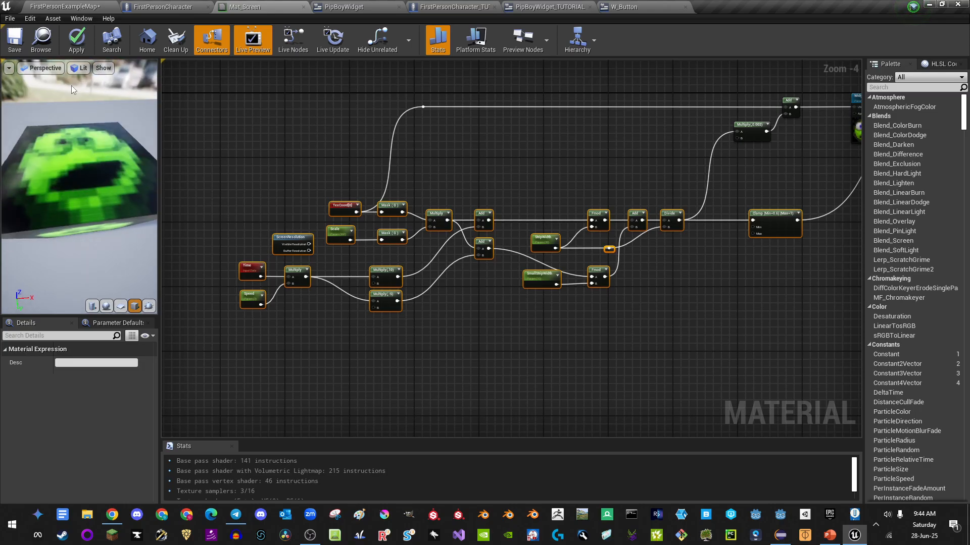
{"action": "left_click", "coordinate": [85, 44]}
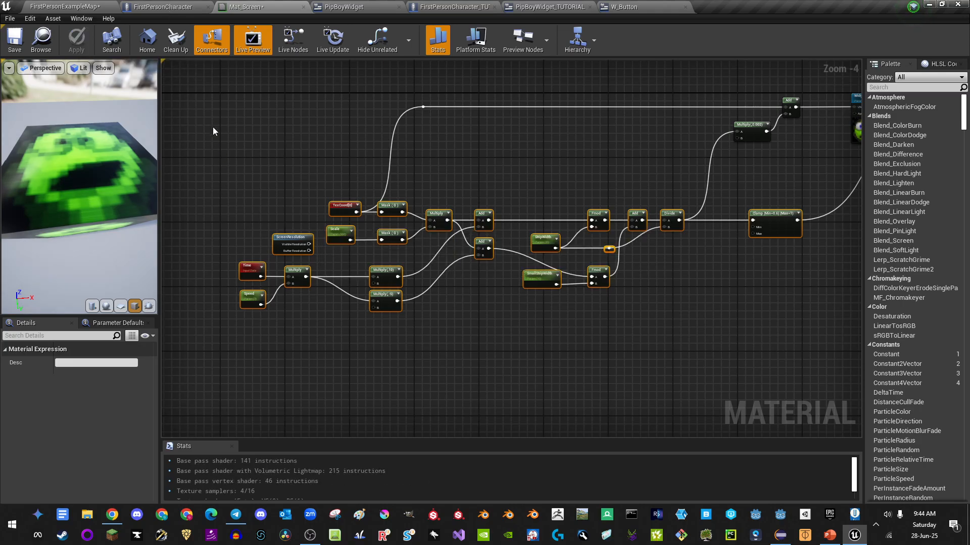
Step: Open the FirstPersonCharacter event graph, select the WidgetThing component, and examine the Debug Check nodes
{"action": "left_click", "coordinate": [151, 7]}
{"action": "right_click_drag", "start_coordinate": [225, 159], "coordinate": [350, 199]}
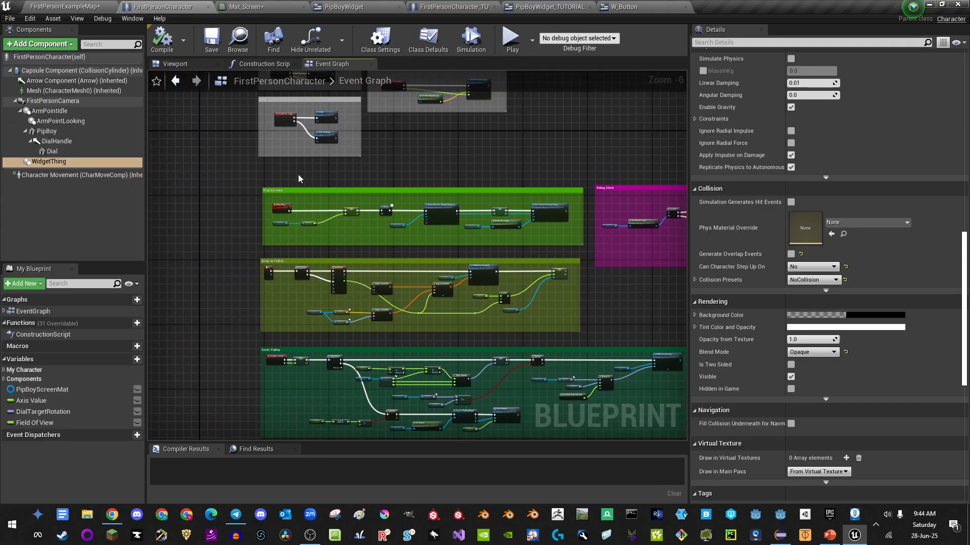
{"action": "left_click", "coordinate": [51, 161]}
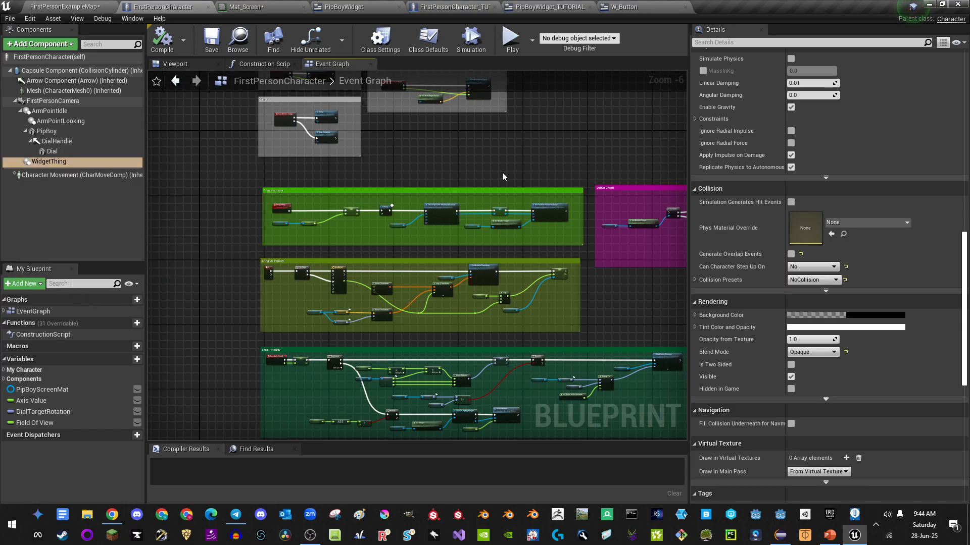
{"action": "scroll", "coordinate": [399, 267], "scroll_direction": "up", "scroll_amount": 4}
{"action": "scroll", "coordinate": [537, 254], "scroll_direction": "down", "scroll_amount": 3}
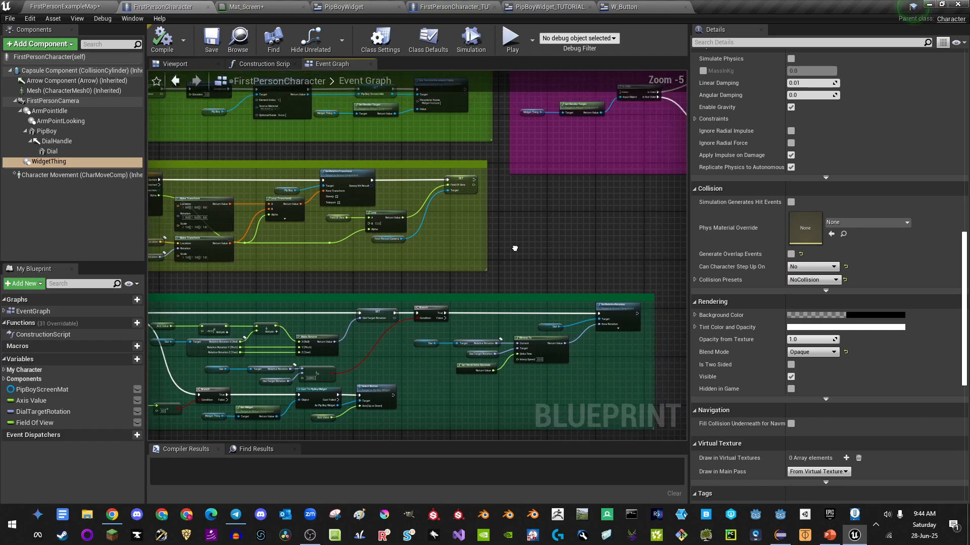
{"action": "right_click_drag", "start_coordinate": [536, 233], "coordinate": [403, 319]}
{"action": "scroll", "coordinate": [420, 212], "scroll_direction": "up", "scroll_amount": 4}
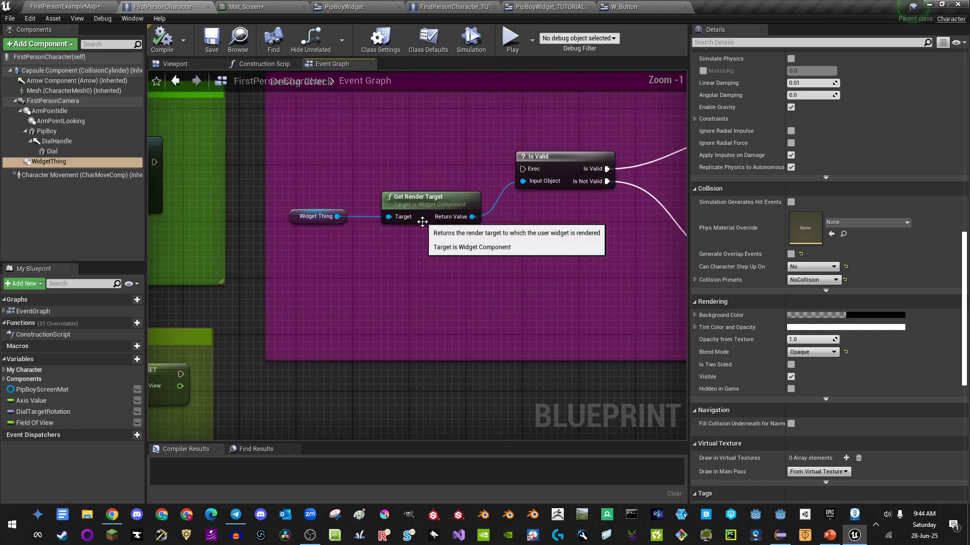
Step: Select the Get Render Target node and enlarge the Debug Check comment box to fully enclose both Print String nodes
{"action": "left_click_drag", "start_coordinate": [393, 166], "coordinate": [480, 273]}
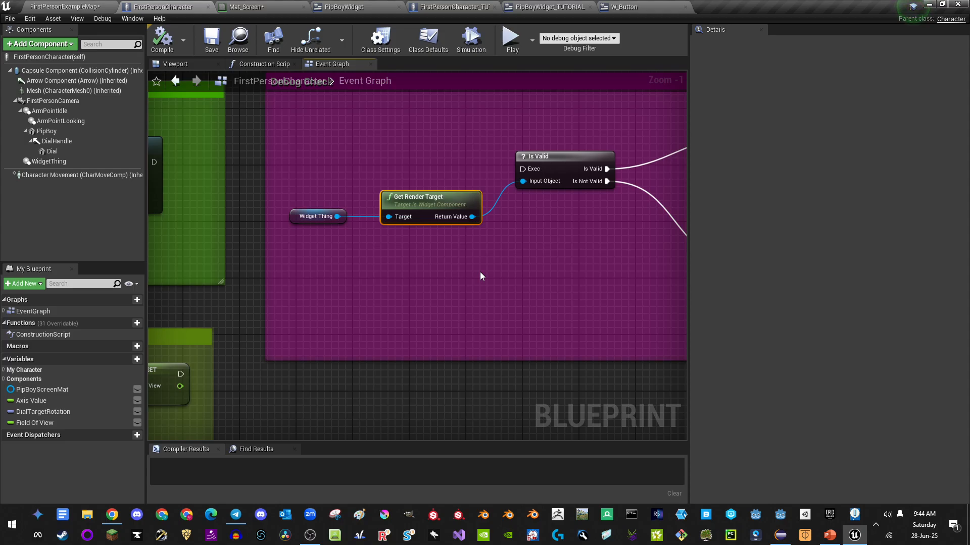
{"action": "left_click_drag", "start_coordinate": [294, 173], "coordinate": [445, 253]}
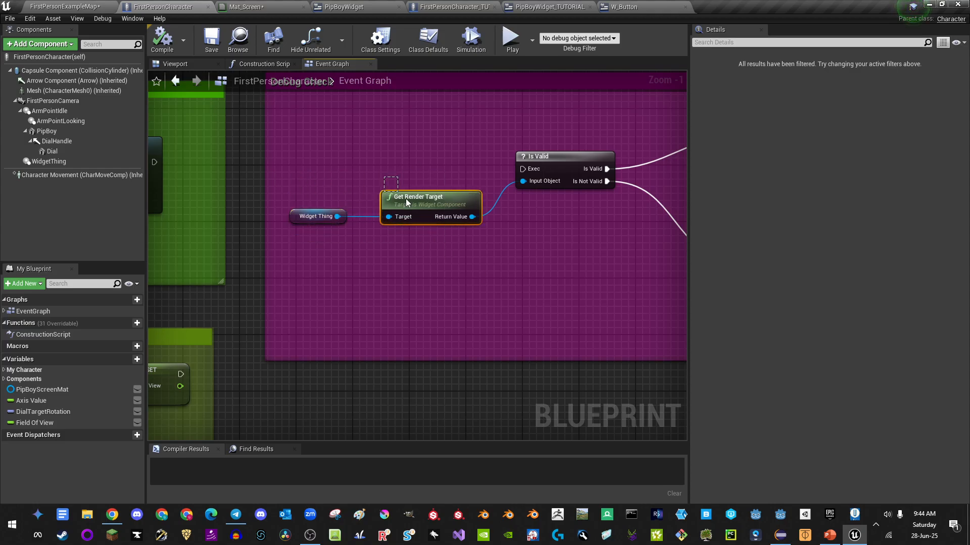
{"action": "left_click_drag", "start_coordinate": [406, 199], "coordinate": [456, 208]}
{"action": "scroll", "coordinate": [437, 237], "scroll_direction": "down", "scroll_amount": 2}
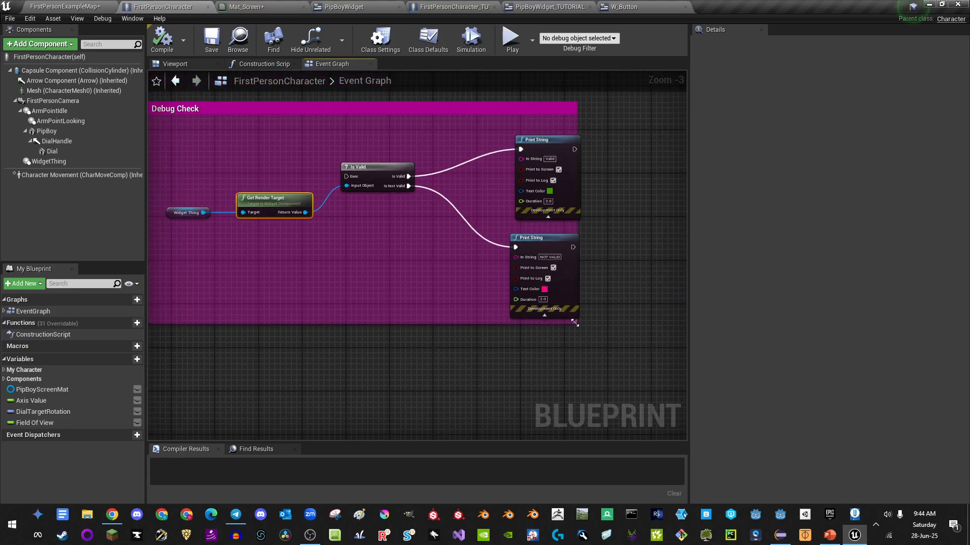
{"action": "left_click_drag", "start_coordinate": [577, 326], "coordinate": [613, 338]}
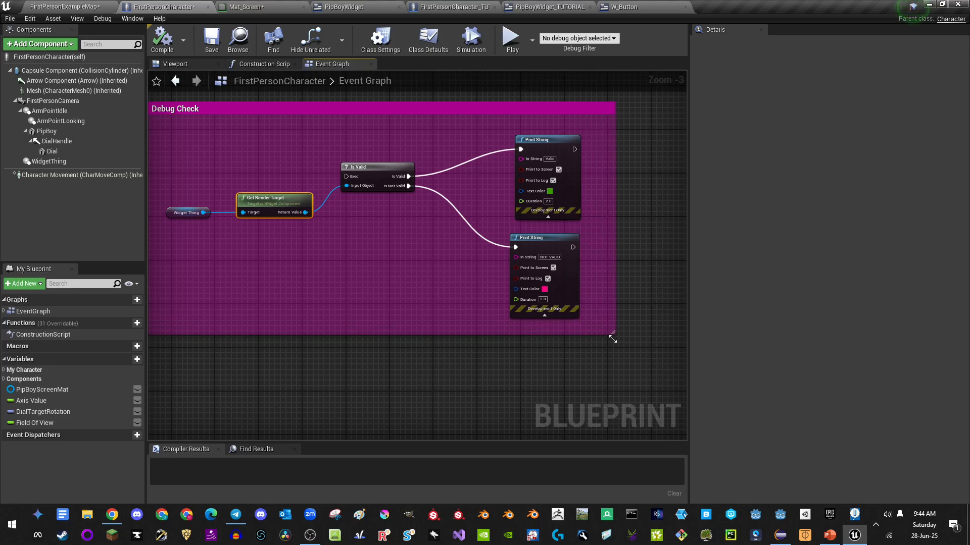
Step: Review the Set Texture Parameter Value node beside Debug Check, and look at the Mat_Screen material and the PipBoyWidget layout
{"action": "right_click_drag", "start_coordinate": [285, 319], "coordinate": [550, 317]}
{"action": "right_click_drag", "start_coordinate": [419, 223], "coordinate": [388, 224]}
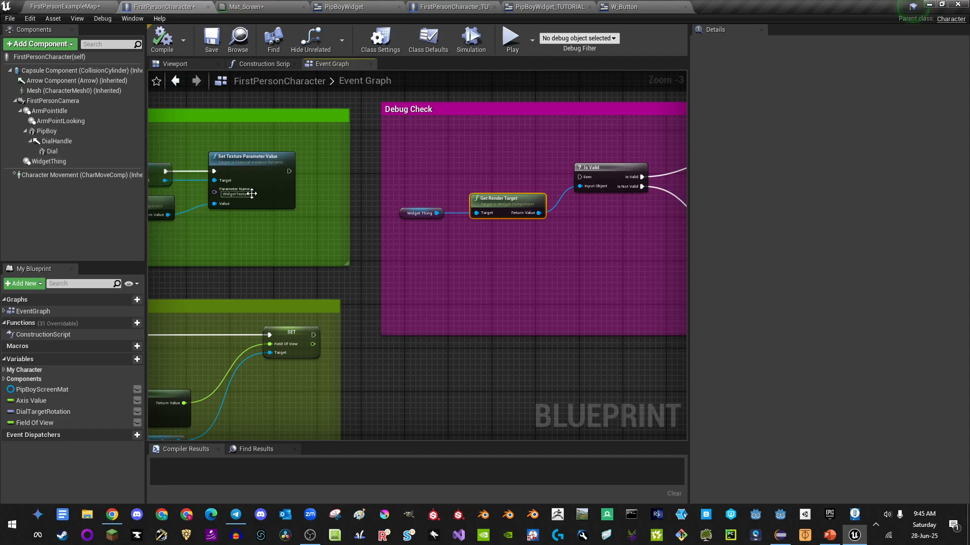
{"action": "scroll", "coordinate": [422, 213], "scroll_direction": "down", "scroll_amount": 3}
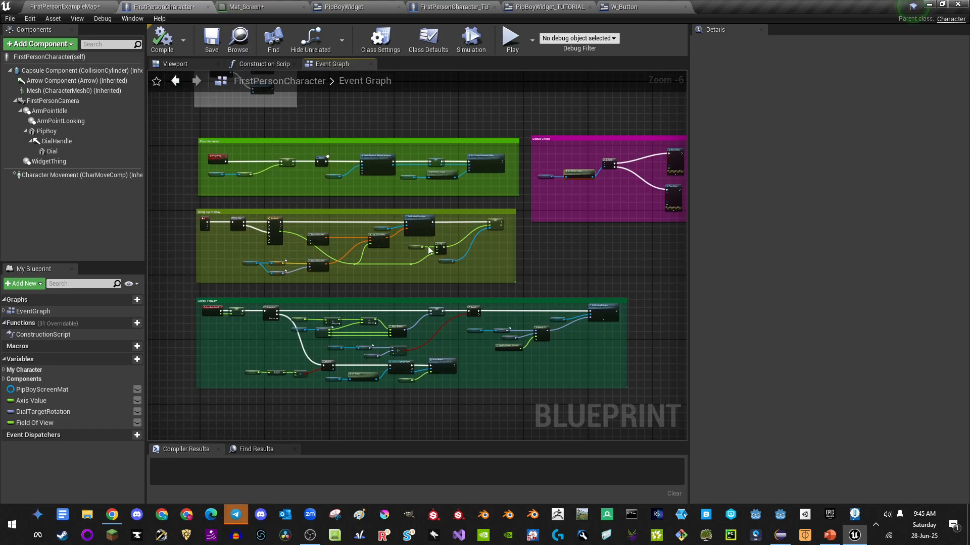
{"action": "left_click", "coordinate": [266, 6]}
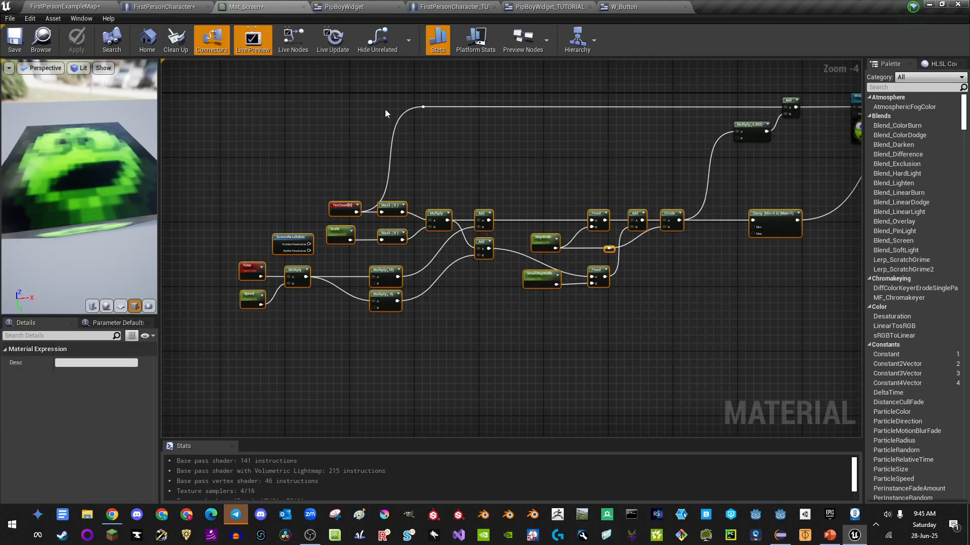
{"action": "left_click", "coordinate": [354, 6]}
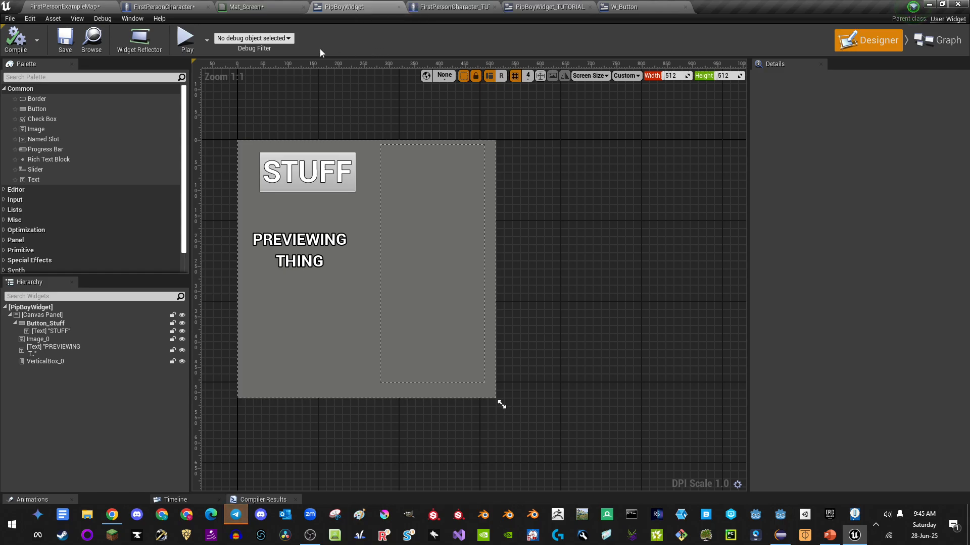
Step: Return to the FirstPersonCharacter graph and examine the Prep the menu section from the WidgetPrep event to the Delay node
{"action": "left_click", "coordinate": [166, 6]}
{"action": "scroll", "coordinate": [258, 178], "scroll_direction": "up", "scroll_amount": 1}
{"action": "right_click_drag", "start_coordinate": [259, 178], "coordinate": [415, 269]}
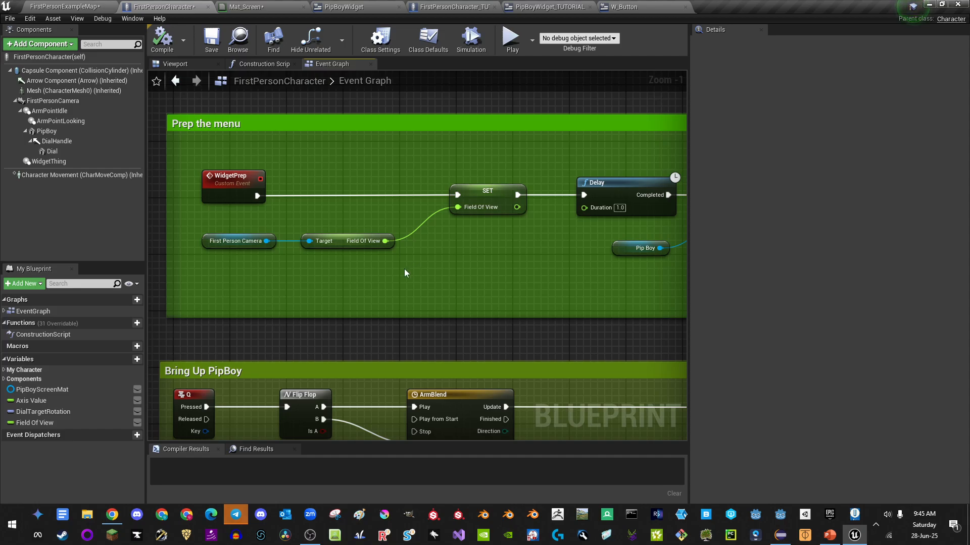
{"action": "right_click_drag", "start_coordinate": [327, 217], "coordinate": [314, 213]}
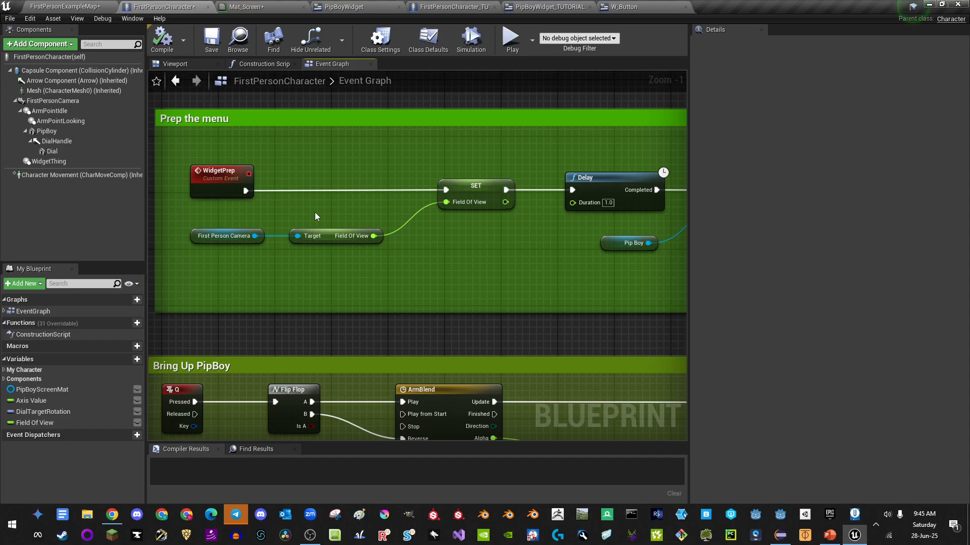
{"action": "right_click_drag", "start_coordinate": [314, 212], "coordinate": [422, 279]}
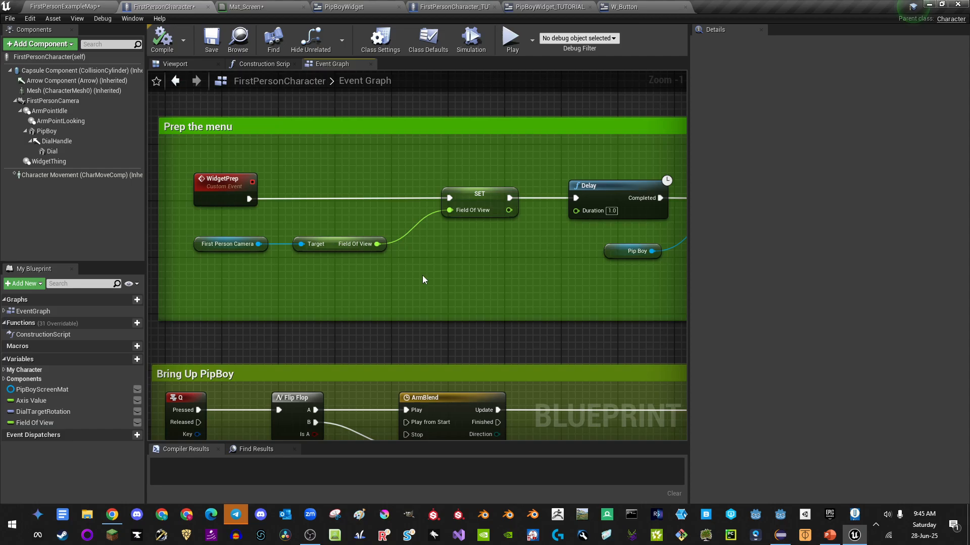
{"action": "right_click_drag", "start_coordinate": [415, 261], "coordinate": [326, 248]}
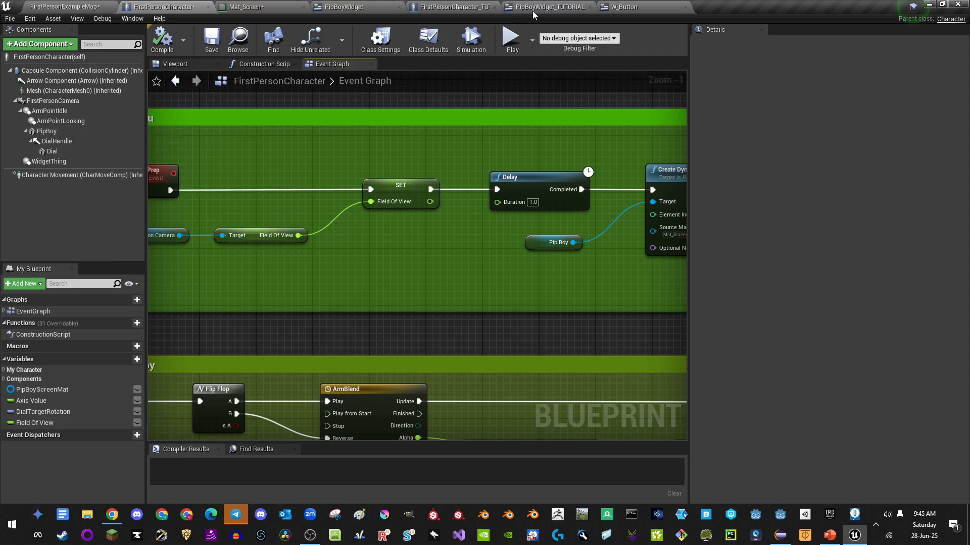
Step: Examine the dynamic material instance and WidgetTexture parameter nodes in Prep the menu, and select the PipBoy component to view its materials
{"action": "left_click", "coordinate": [46, 122]}
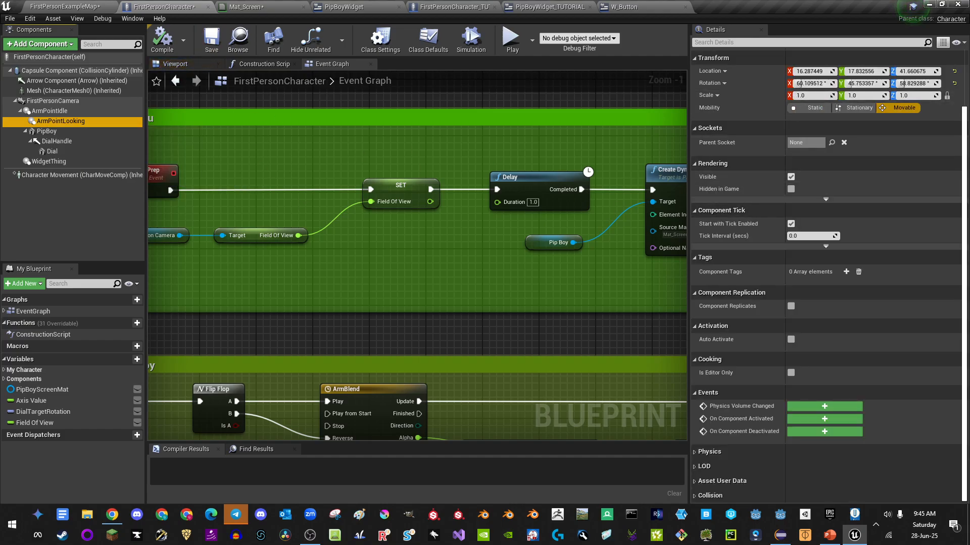
{"action": "right_click_drag", "start_coordinate": [305, 198], "coordinate": [301, 190]}
{"action": "right_click_drag", "start_coordinate": [682, 188], "coordinate": [438, 180]}
{"action": "right_click_drag", "start_coordinate": [464, 140], "coordinate": [294, 168]}
{"action": "mouse_move", "coordinate": [457, 169]}
{"action": "right_mouse_down"}
{"action": "mouse_move", "coordinate": [300, 170]}
{"action": "mouse_move", "coordinate": [448, 164]}
{"action": "right_mouse_up"}
{"action": "right_click_drag", "start_coordinate": [473, 274], "coordinate": [737, 284]}
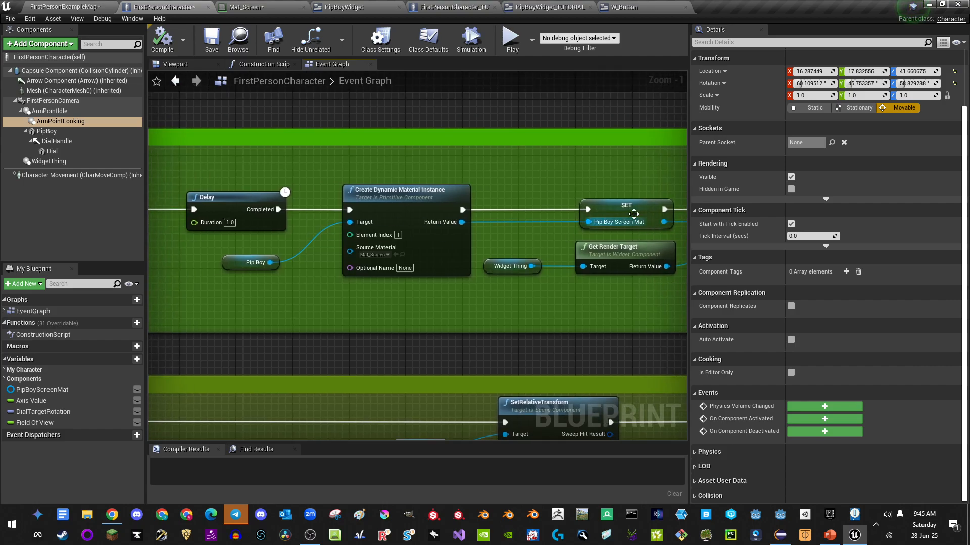
{"action": "right_click_drag", "start_coordinate": [608, 198], "coordinate": [311, 197]}
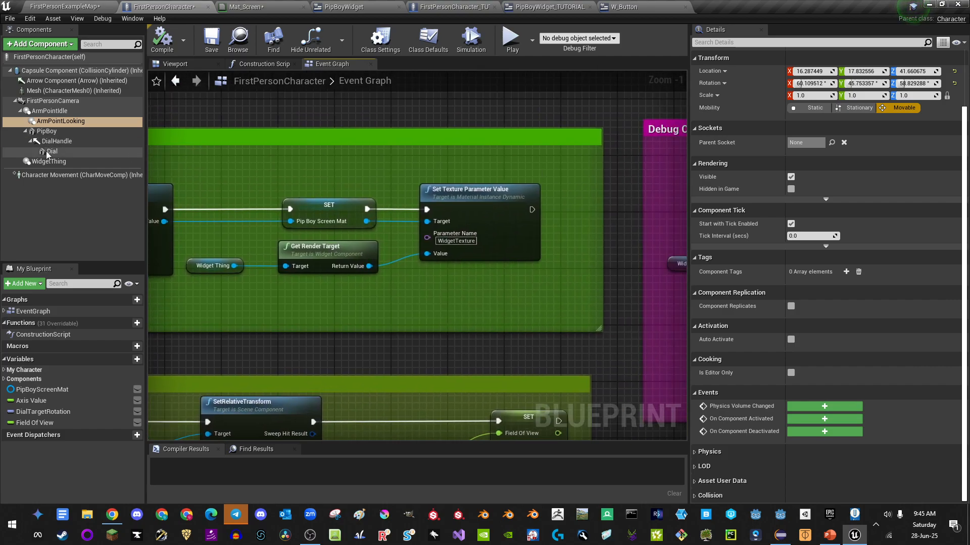
{"action": "left_click", "coordinate": [46, 131]}
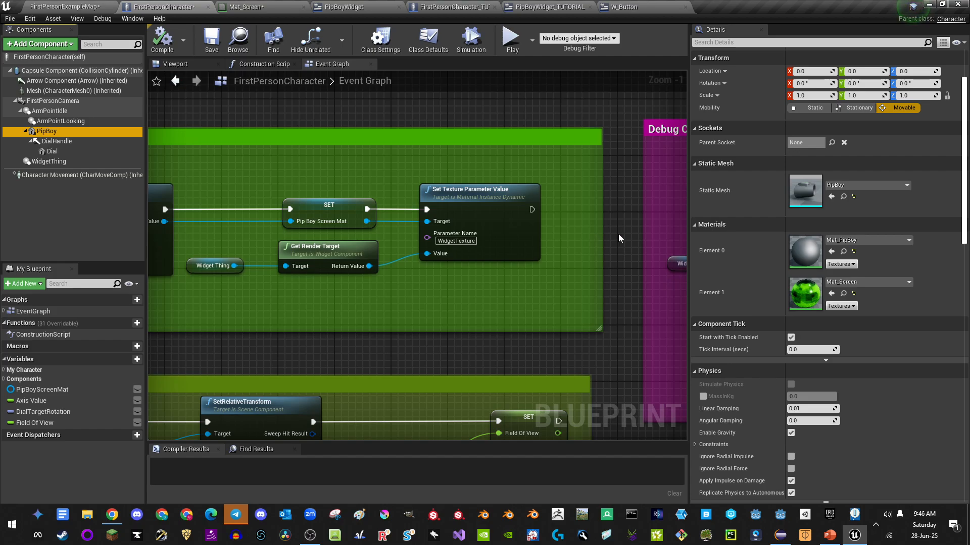
Step: Examine the Bring Up PipBoy section, highlighting its Q event, Flip Flop and ArmBlend nodes and following them to the transform nodes
{"action": "right_click_drag", "start_coordinate": [618, 237], "coordinate": [602, 187]}
{"action": "right_click_drag", "start_coordinate": [339, 285], "coordinate": [617, 202]}
{"action": "scroll", "coordinate": [514, 202], "scroll_direction": "down", "scroll_amount": 2}
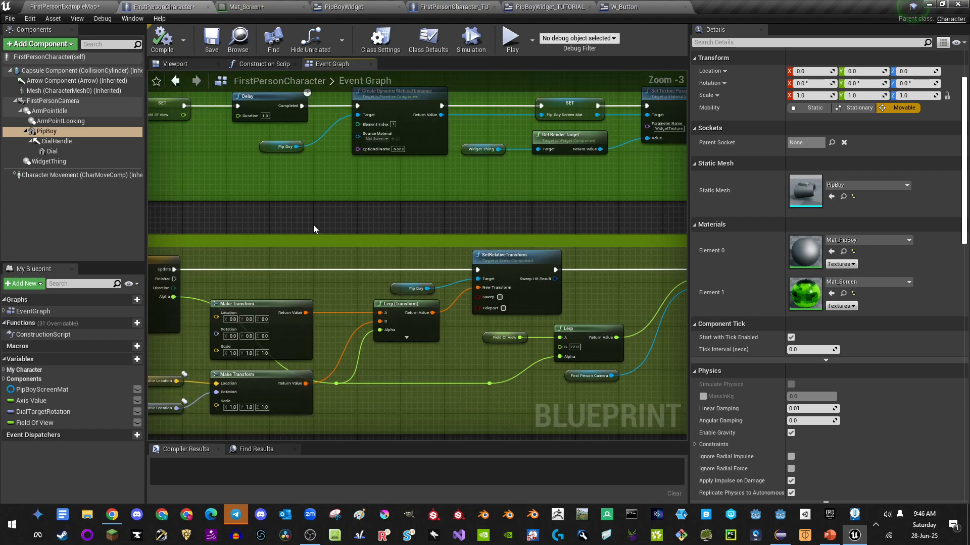
{"action": "right_click_drag", "start_coordinate": [260, 222], "coordinate": [540, 163]}
{"action": "scroll", "coordinate": [323, 170], "scroll_direction": "up", "scroll_amount": 1}
{"action": "right_click_drag", "start_coordinate": [326, 168], "coordinate": [347, 151]}
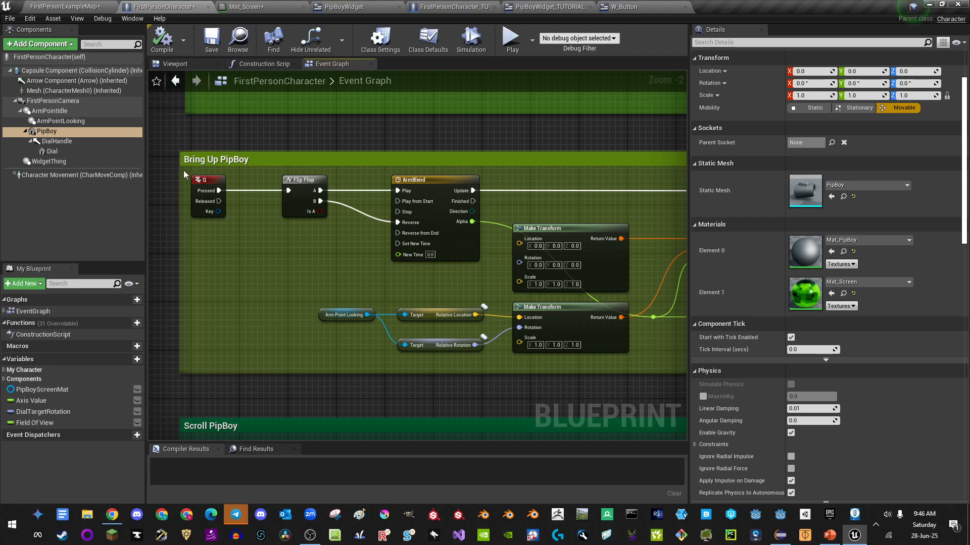
{"action": "left_click_drag", "start_coordinate": [183, 171], "coordinate": [464, 266]}
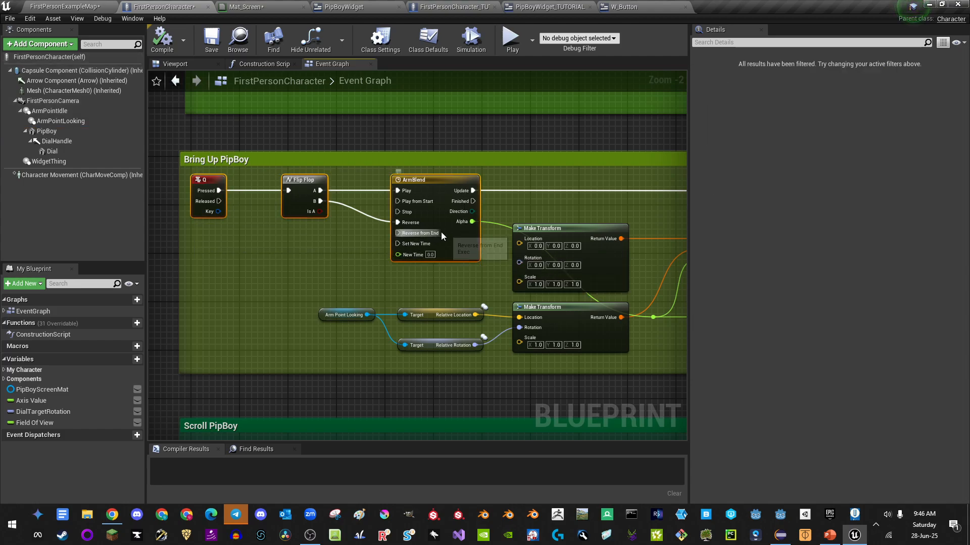
{"action": "right_click_drag", "start_coordinate": [441, 232], "coordinate": [267, 210]}
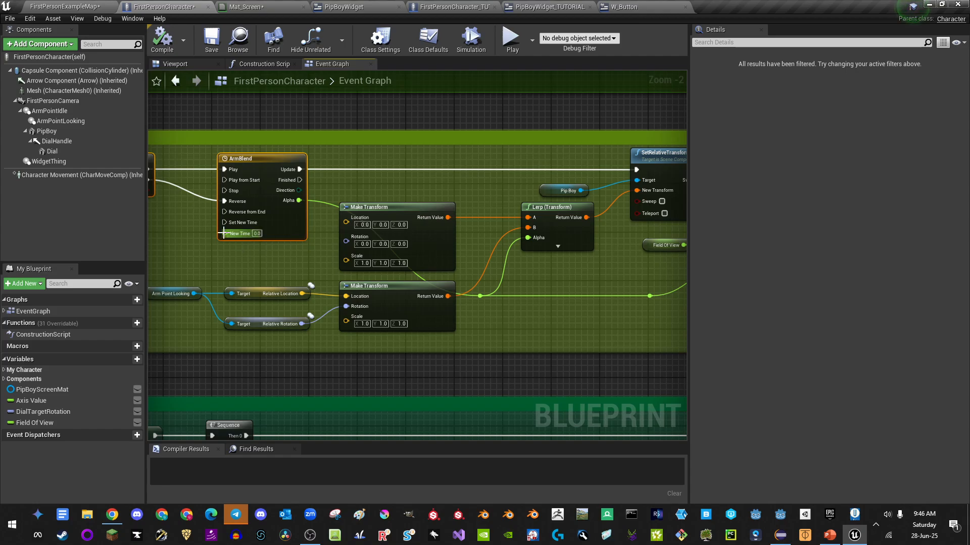
Step: Check the transforms of the ArmPointIdle and ArmPointLooking components, and inspect the Alpha curve in the ArmBlend timeline
{"action": "left_click", "coordinate": [64, 111]}
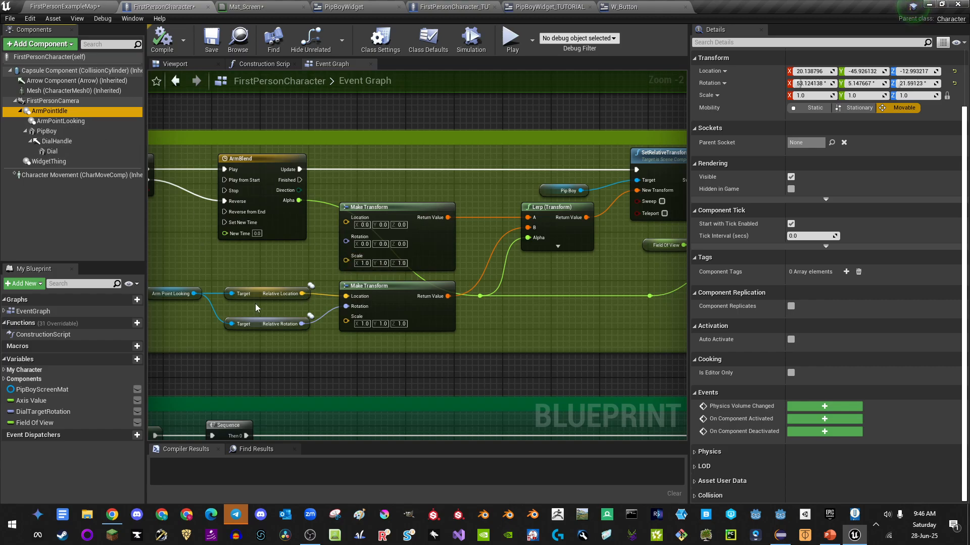
{"action": "left_click", "coordinate": [68, 121]}
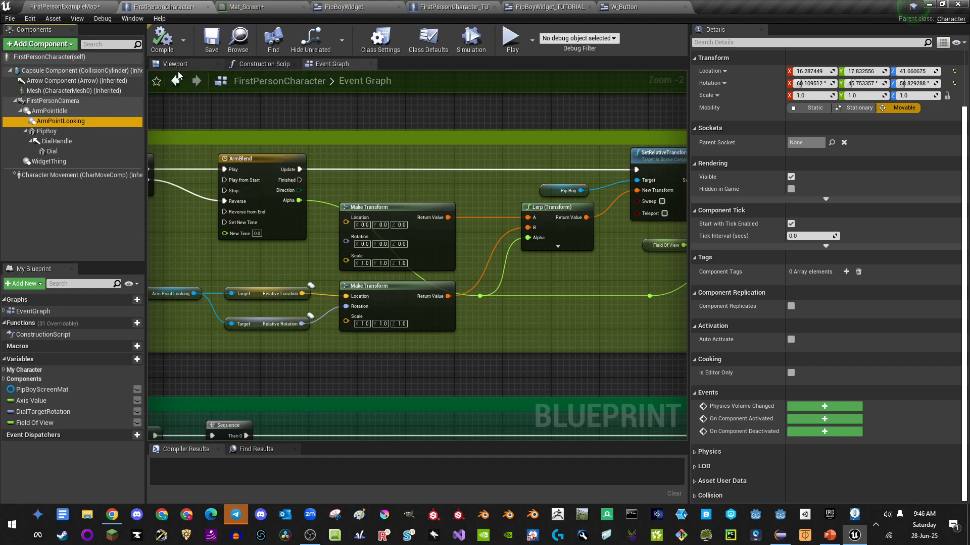
{"action": "right_click_drag", "start_coordinate": [464, 163], "coordinate": [516, 160]}
{"action": "right_click_drag", "start_coordinate": [629, 281], "coordinate": [431, 254]}
{"action": "right_click_drag", "start_coordinate": [245, 155], "coordinate": [341, 157]}
{"action": "double_click", "coordinate": [210, 141]}
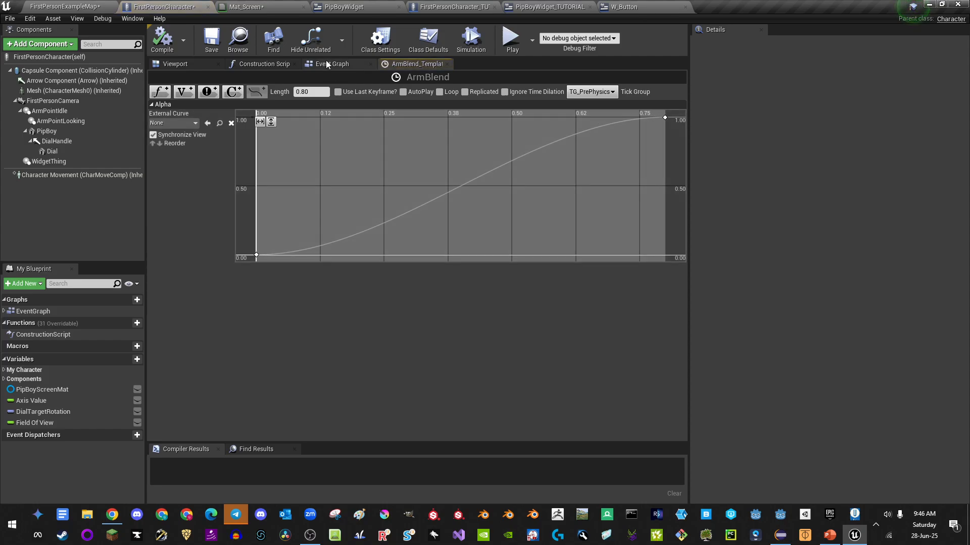
{"action": "left_click", "coordinate": [328, 63]}
{"action": "left_click", "coordinate": [411, 64]}
{"action": "left_click", "coordinate": [328, 64]}
Step: Examine the Field Of View Lerp in Bring Up PipBoy and the Field Of View SET node in Prep the menu
{"action": "right_click_drag", "start_coordinate": [518, 208], "coordinate": [282, 211]}
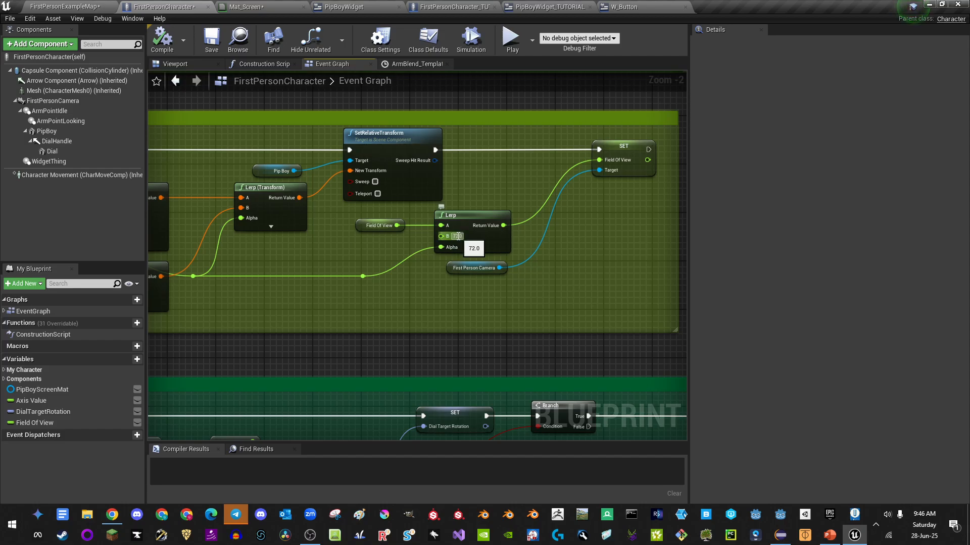
{"action": "right_click_drag", "start_coordinate": [549, 223], "coordinate": [542, 237]}
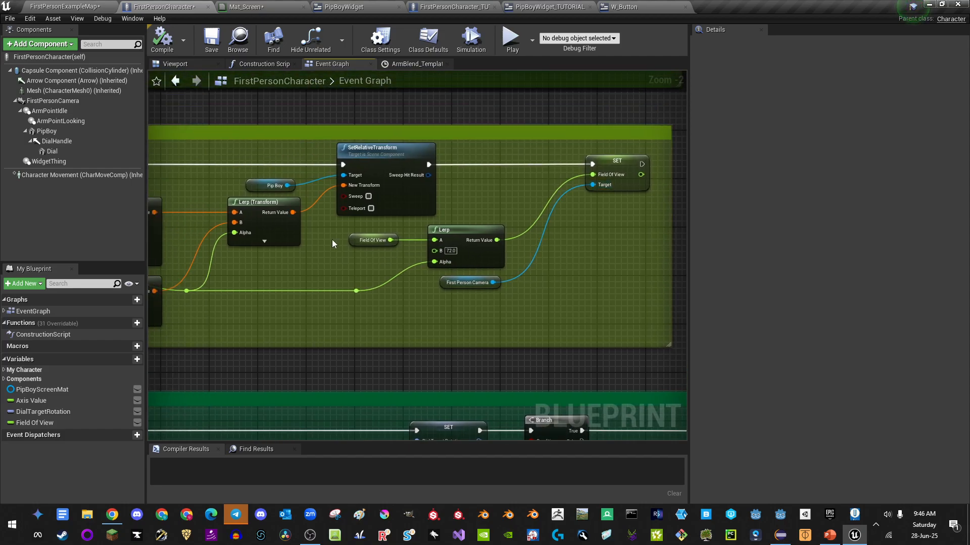
{"action": "scroll", "coordinate": [323, 231], "scroll_direction": "down", "scroll_amount": 4}
{"action": "right_click_drag", "start_coordinate": [281, 207], "coordinate": [435, 262]}
{"action": "scroll", "coordinate": [303, 214], "scroll_direction": "up", "scroll_amount": 5}
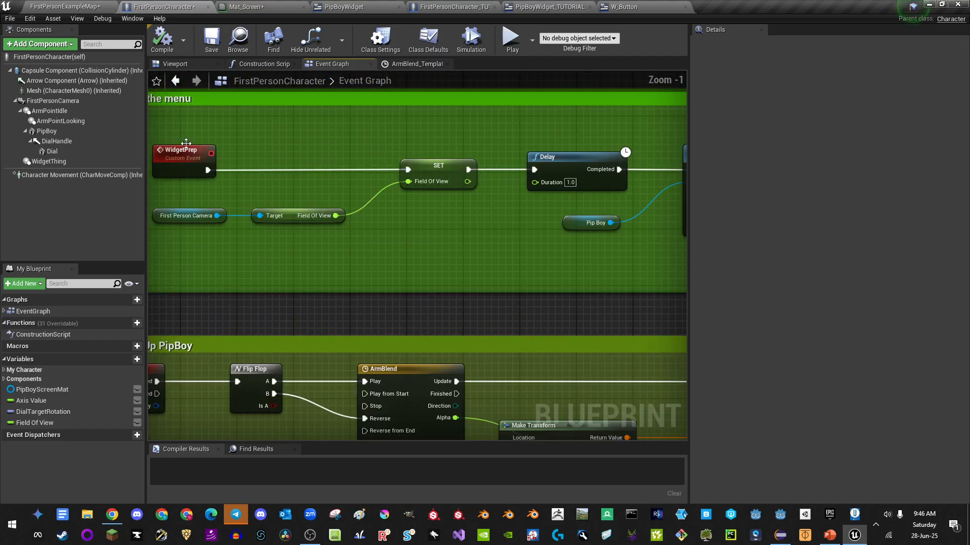
{"action": "left_click_drag", "start_coordinate": [315, 138], "coordinate": [493, 224]}
{"action": "right_click_drag", "start_coordinate": [378, 204], "coordinate": [459, 311]}
Step: Find the Begin Play section and highlight its Event BeginPlay and Widget Prep nodes
{"action": "scroll", "coordinate": [423, 281], "scroll_direction": "down", "scroll_amount": 4}
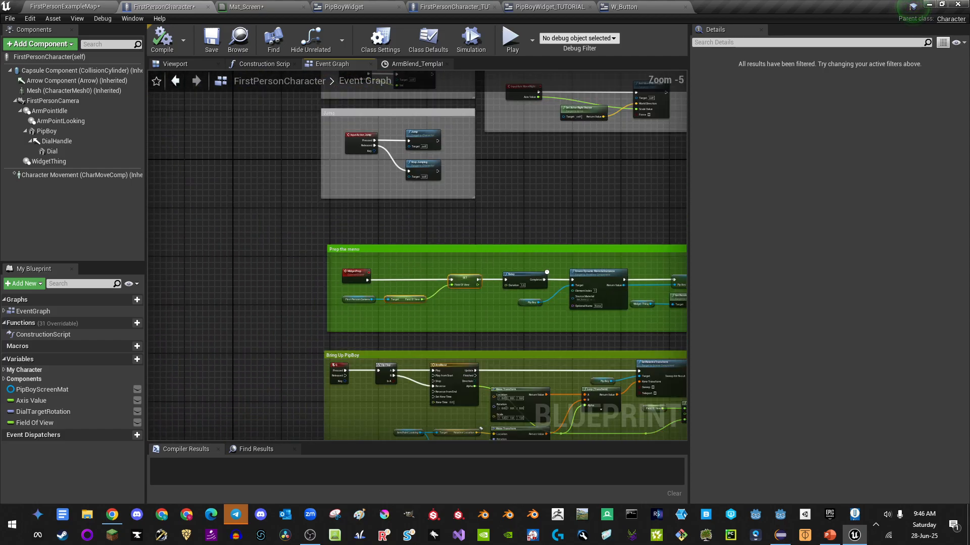
{"action": "right_click_drag", "start_coordinate": [369, 240], "coordinate": [318, 411]}
{"action": "scroll", "coordinate": [296, 173], "scroll_direction": "up", "scroll_amount": 5}
{"action": "left_click_drag", "start_coordinate": [302, 122], "coordinate": [544, 186]}
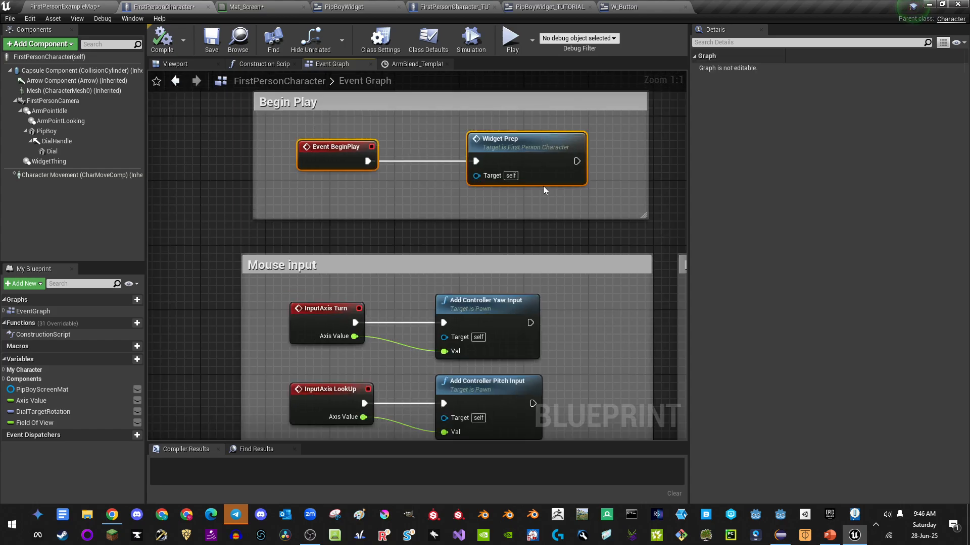
Step: Examine the InputAxis Scroll, Axis Value SET and Sequence nodes at the start of the Scroll PipBoy section
{"action": "scroll", "coordinate": [544, 186], "scroll_direction": "down", "scroll_amount": 6}
{"action": "right_click_drag", "start_coordinate": [580, 316], "coordinate": [328, 82]}
{"action": "right_click_drag", "start_coordinate": [451, 249], "coordinate": [422, 102]}
{"action": "scroll", "coordinate": [252, 179], "scroll_direction": "up", "scroll_amount": 5}
{"action": "right_click_drag", "start_coordinate": [252, 178], "coordinate": [402, 117]}
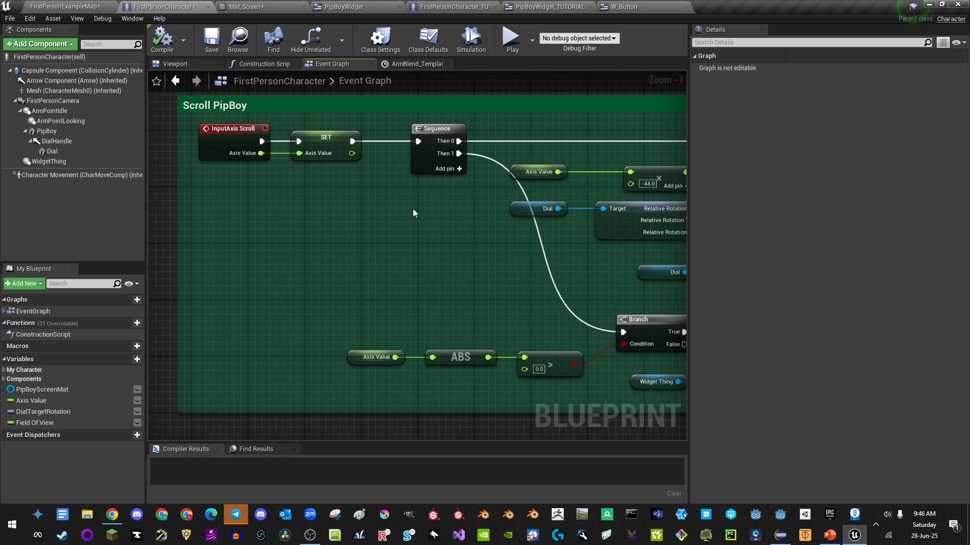
{"action": "right_click_drag", "start_coordinate": [413, 209], "coordinate": [383, 204]}
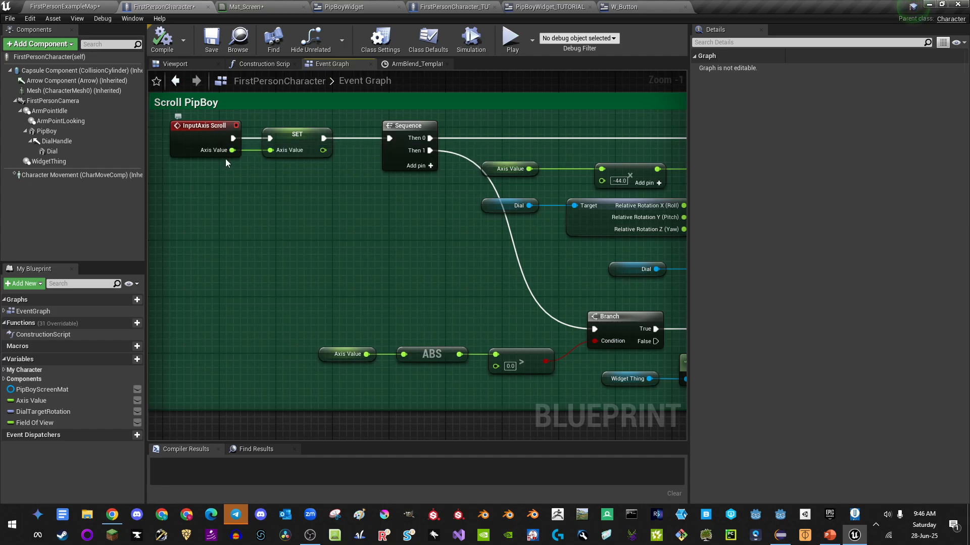
Step: Open the engine Input page of the Project Settings and view the Scroll axis mapping
{"action": "left_click", "coordinate": [68, 7]}
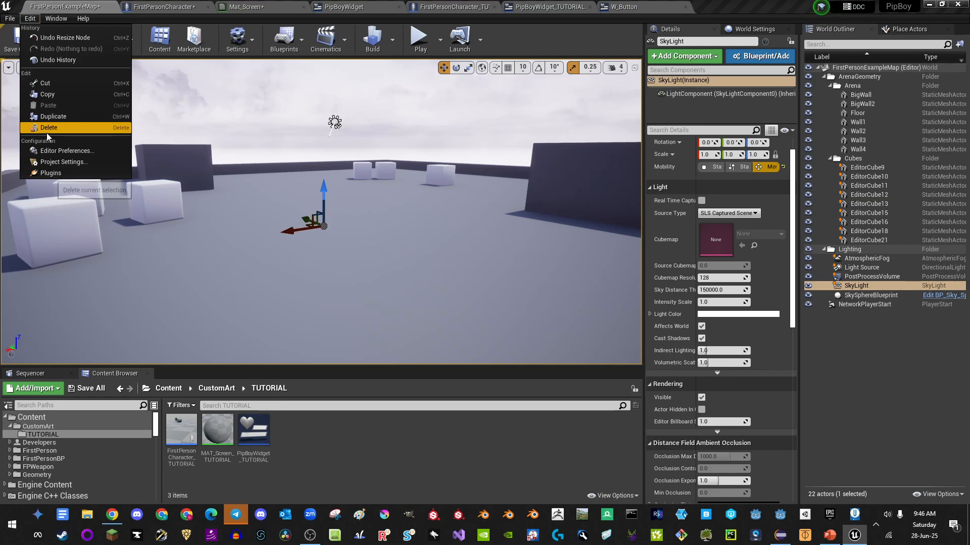
{"action": "left_click", "coordinate": [60, 163]}
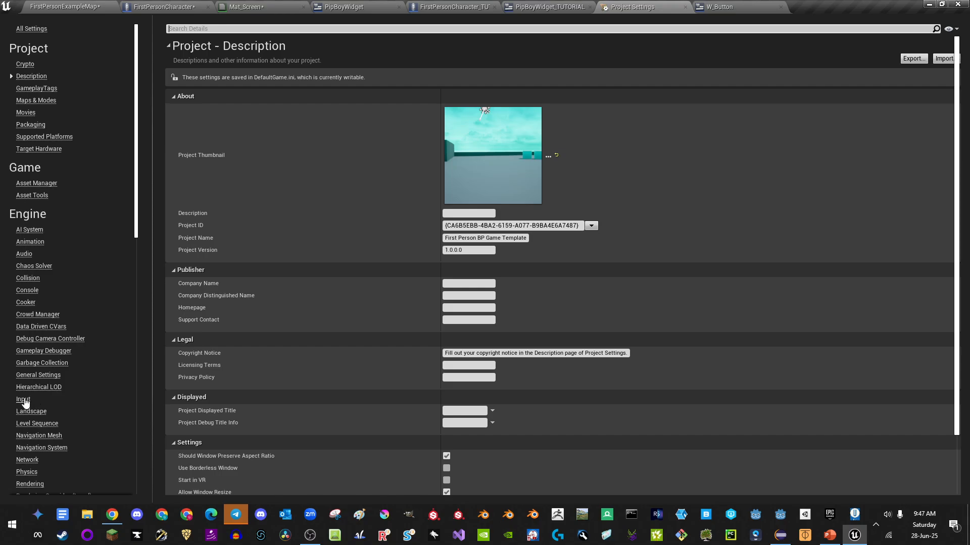
{"action": "left_click", "coordinate": [23, 401]}
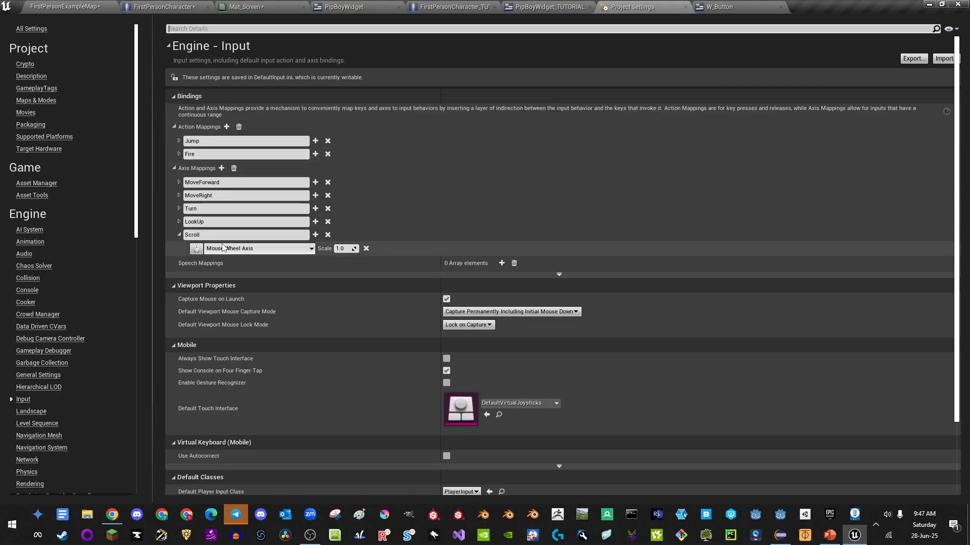
{"action": "scroll", "coordinate": [200, 250], "scroll_direction": "down", "scroll_amount": 1}
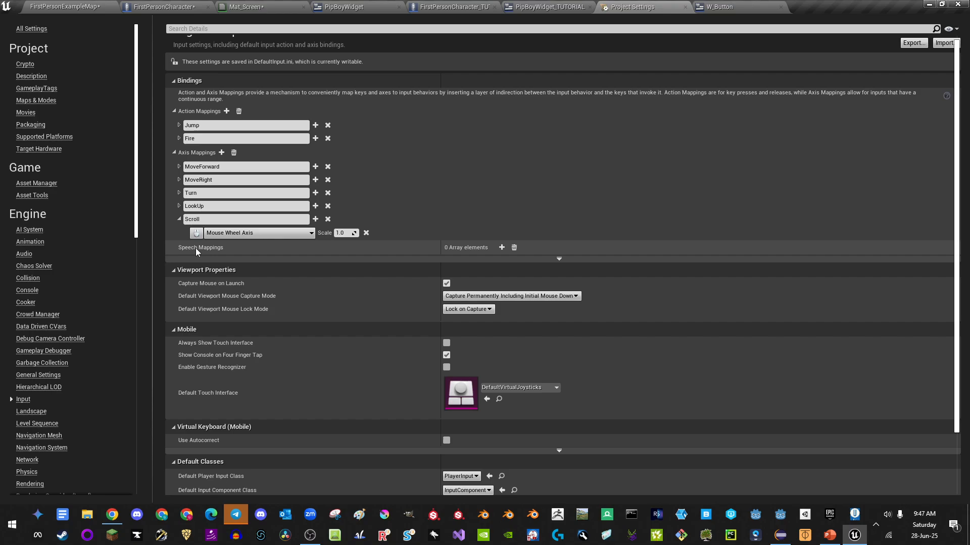
Step: Search the Scroll mapping's input choices for "mouse w", close the list without choosing, and collapse the Scroll mapping
{"action": "left_click", "coordinate": [288, 234]}
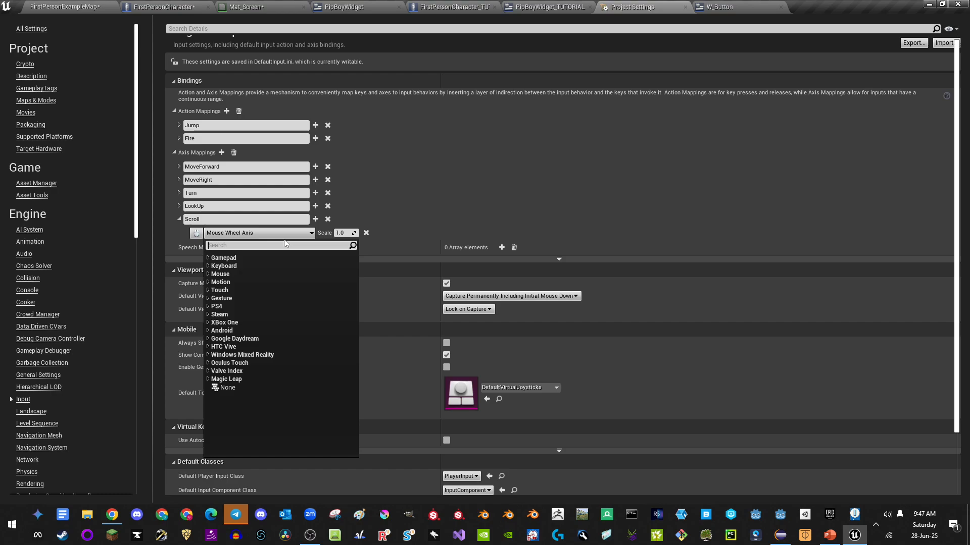
{"action": "type", "text": "mouse w"}
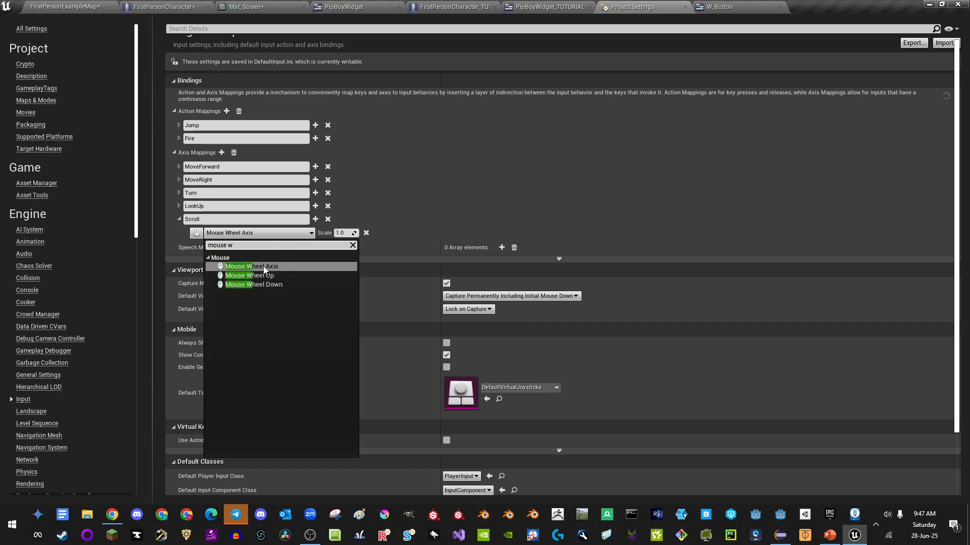
{"action": "left_click", "coordinate": [474, 197]}
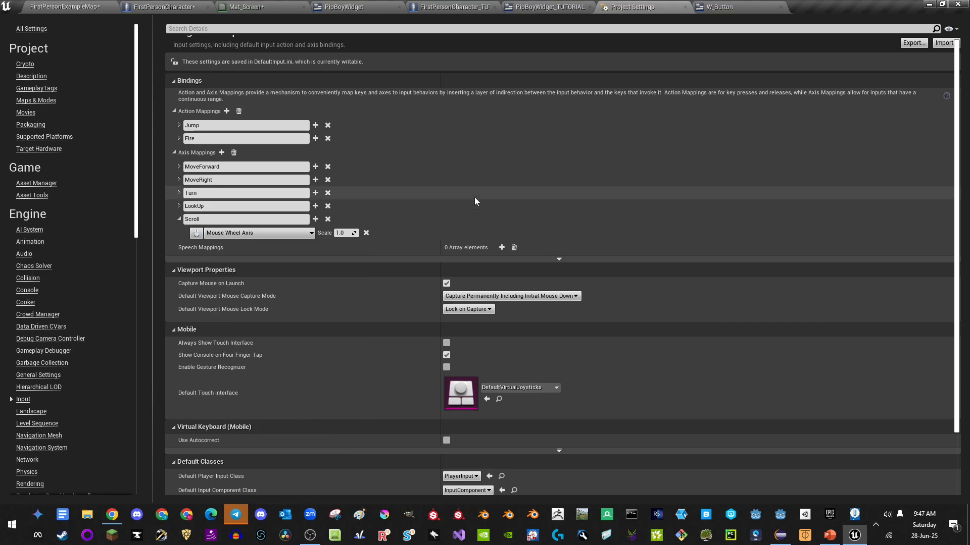
{"action": "left_click", "coordinate": [179, 220]}
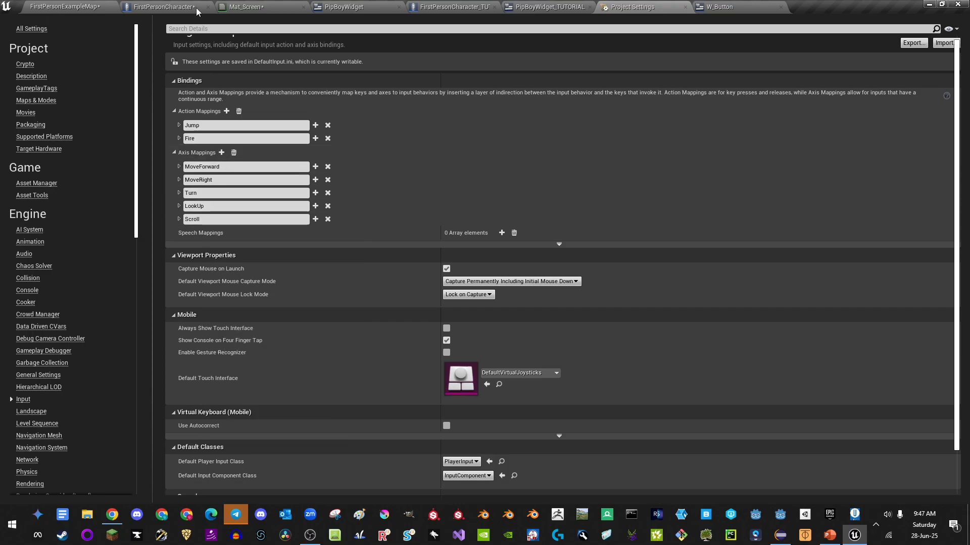
Step: In FirstPersonCharacter's Bring Up PipBoy section, move Flip Flop aside and wire Q's Pressed to ArmBlend's Play and Released to Reverse
{"action": "left_click", "coordinate": [164, 7]}
{"action": "scroll", "coordinate": [357, 417], "scroll_direction": "down", "scroll_amount": 4}
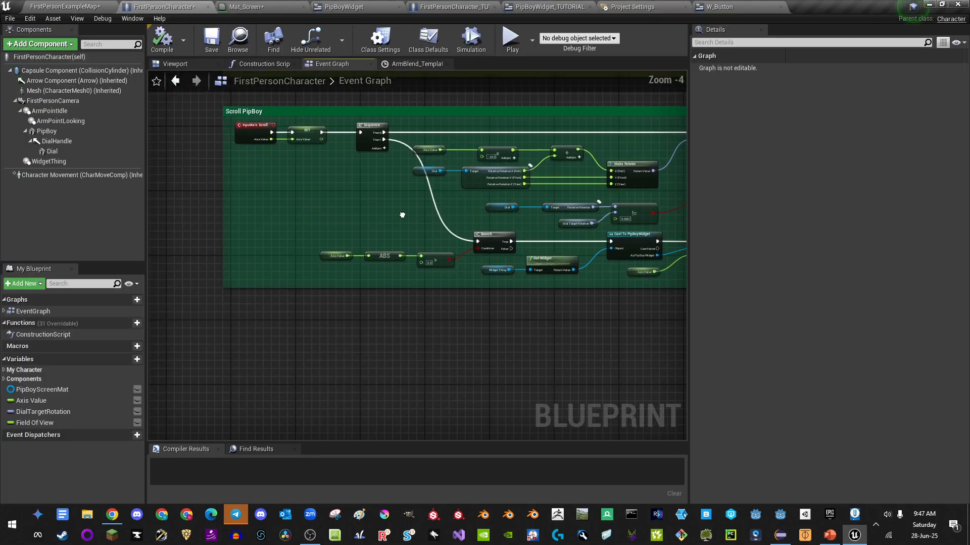
{"action": "scroll", "coordinate": [357, 417], "scroll_direction": "up", "scroll_amount": 3}
{"action": "scroll", "coordinate": [268, 184], "scroll_direction": "up", "scroll_amount": 2}
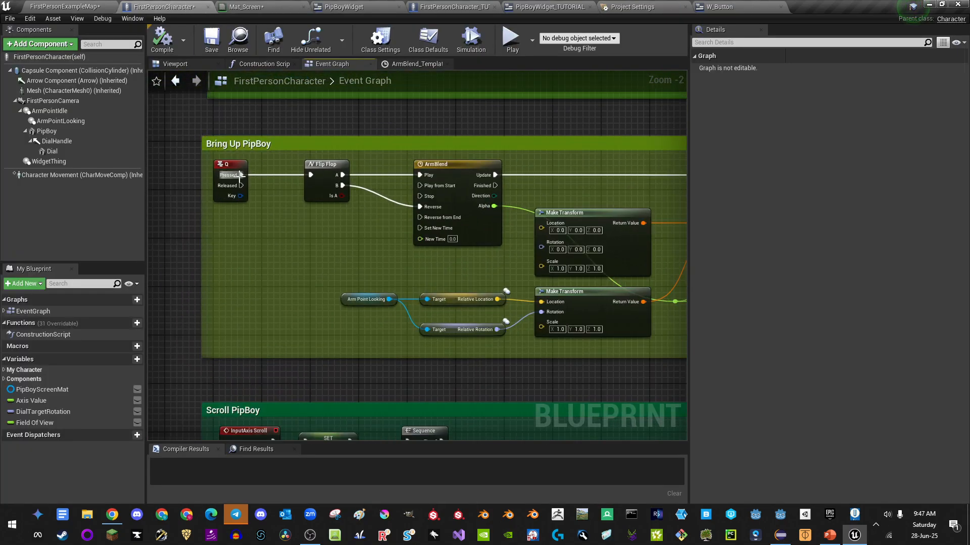
{"action": "right_click_drag", "start_coordinate": [295, 221], "coordinate": [289, 233]}
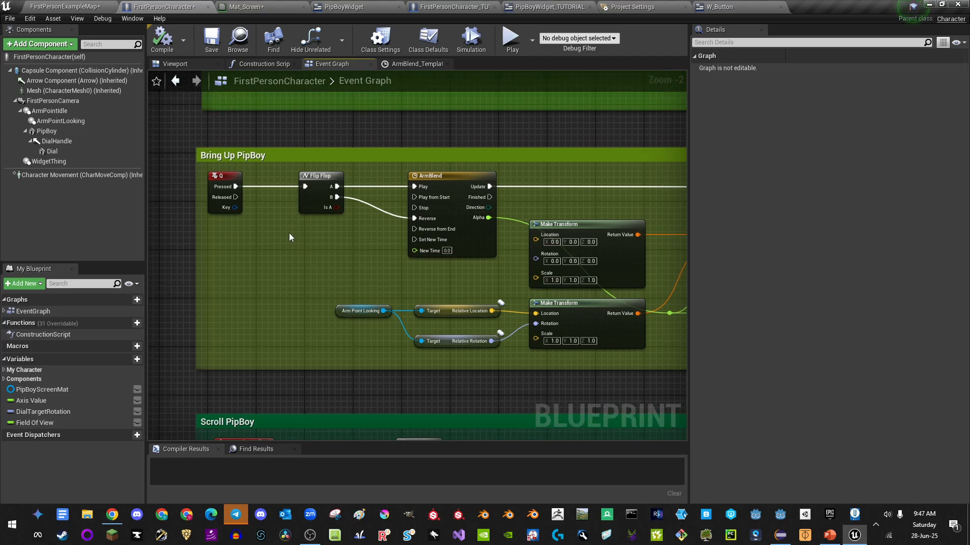
{"action": "left_click_drag", "start_coordinate": [236, 198], "coordinate": [415, 218]}
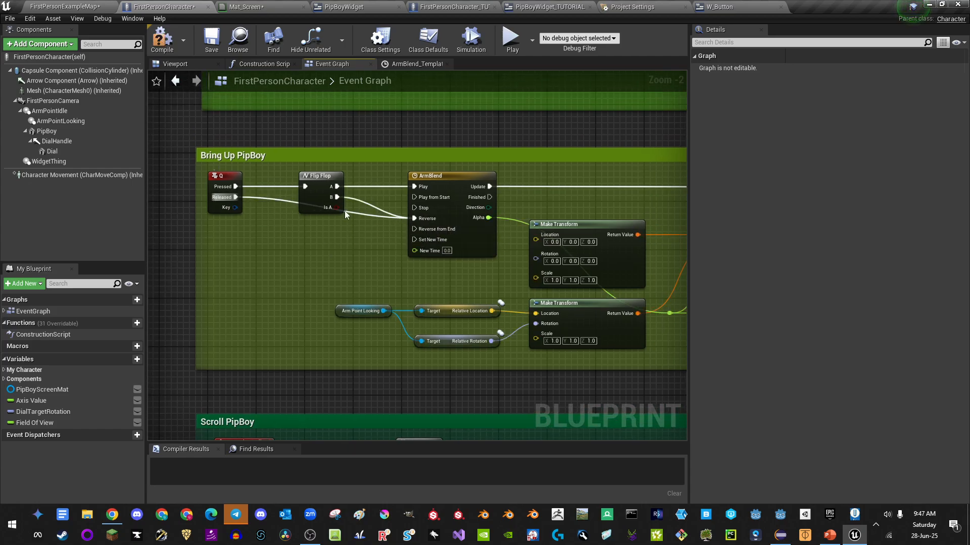
{"action": "left_click_drag", "start_coordinate": [324, 177], "coordinate": [299, 232]}
{"action": "left_click_drag", "start_coordinate": [234, 188], "coordinate": [413, 190]}
{"action": "left_click", "coordinate": [247, 194]}
{"action": "left_click_drag", "start_coordinate": [235, 187], "coordinate": [414, 188]}
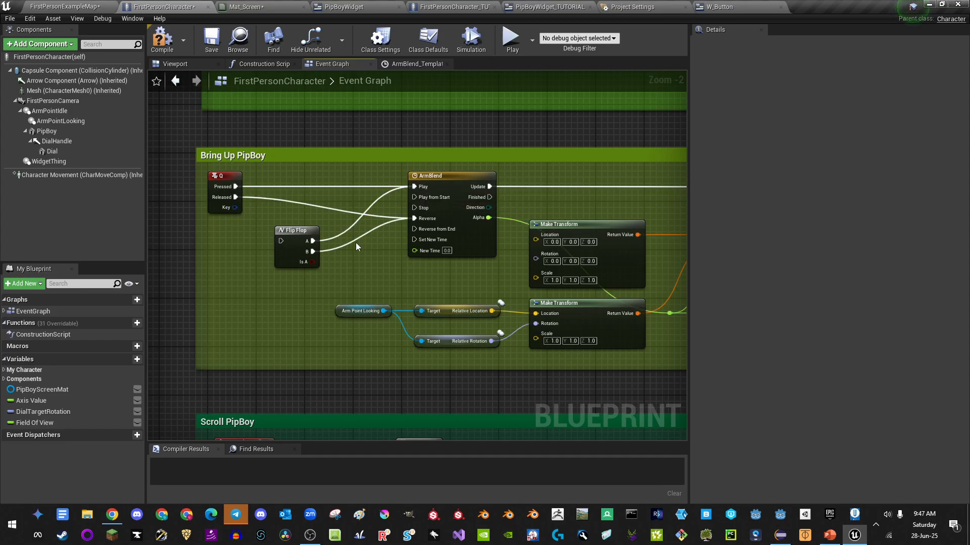
Step: Play-test raising the Pip-Boy with the direct Q wiring, and end the preview
{"action": "left_click", "coordinate": [510, 38]}
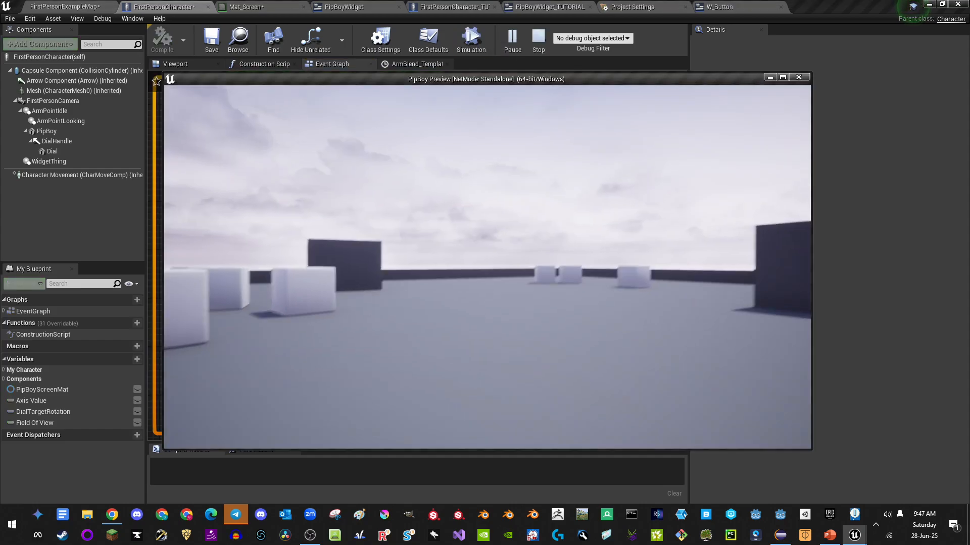
{"action": "key", "text": "q"}
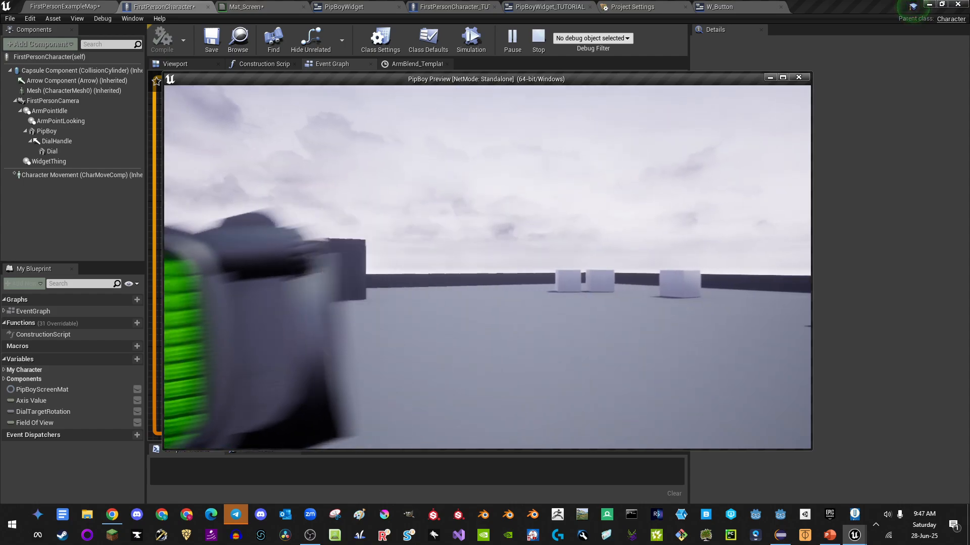
{"action": "key", "text": "Escape"}
Step: Put the Flip Flop node back between Q and ArmBlend, and disconnect Q's Released output
{"action": "left_click_drag", "start_coordinate": [296, 230], "coordinate": [314, 176]}
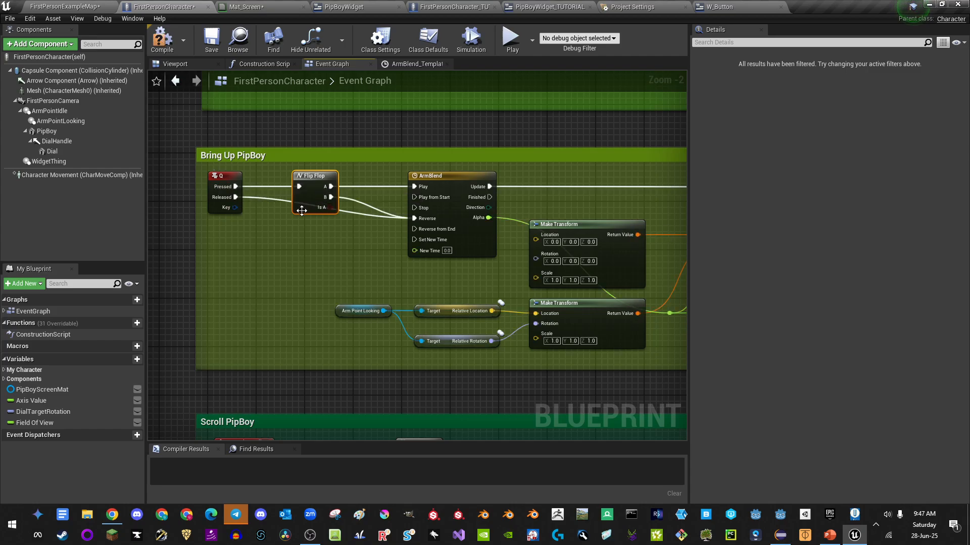
{"action": "left_click", "coordinate": [235, 197], "text": "alt"}
Step: Examine the Axis Value, Dial and Make Rotator nodes in Scroll PipBoy, and select the Dial component to view its details
{"action": "right_click_drag", "start_coordinate": [365, 264], "coordinate": [285, 214]}
{"action": "scroll", "coordinate": [286, 213], "scroll_direction": "down", "scroll_amount": 2}
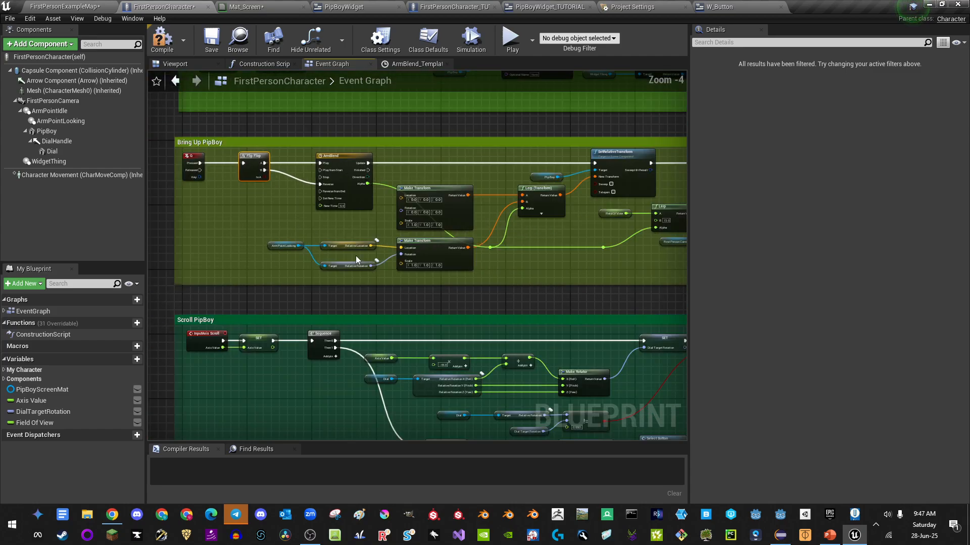
{"action": "right_click_drag", "start_coordinate": [399, 316], "coordinate": [363, 206]}
{"action": "right_click_drag", "start_coordinate": [362, 251], "coordinate": [413, 168]}
{"action": "scroll", "coordinate": [407, 191], "scroll_direction": "up", "scroll_amount": 3}
{"action": "right_click_drag", "start_coordinate": [328, 208], "coordinate": [220, 216]}
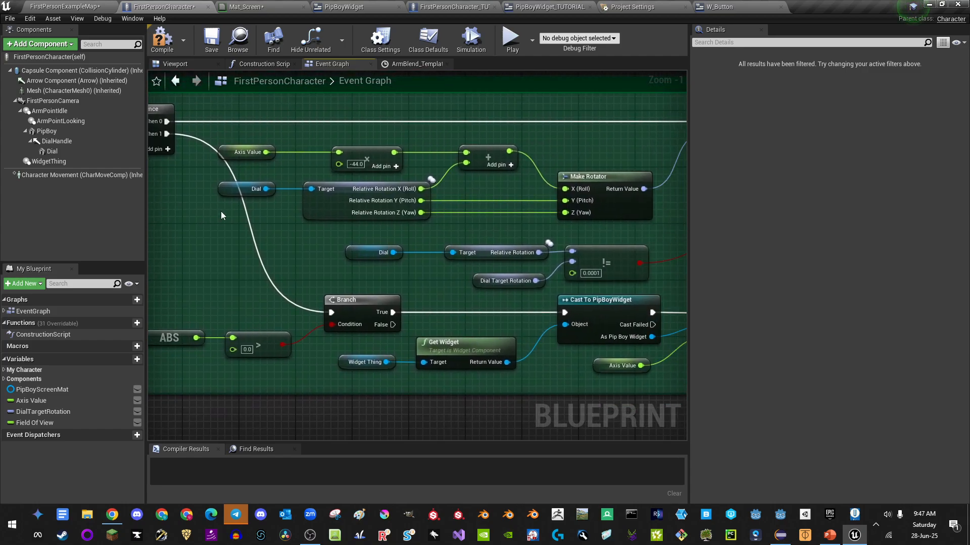
{"action": "left_click_drag", "start_coordinate": [272, 150], "coordinate": [615, 227]}
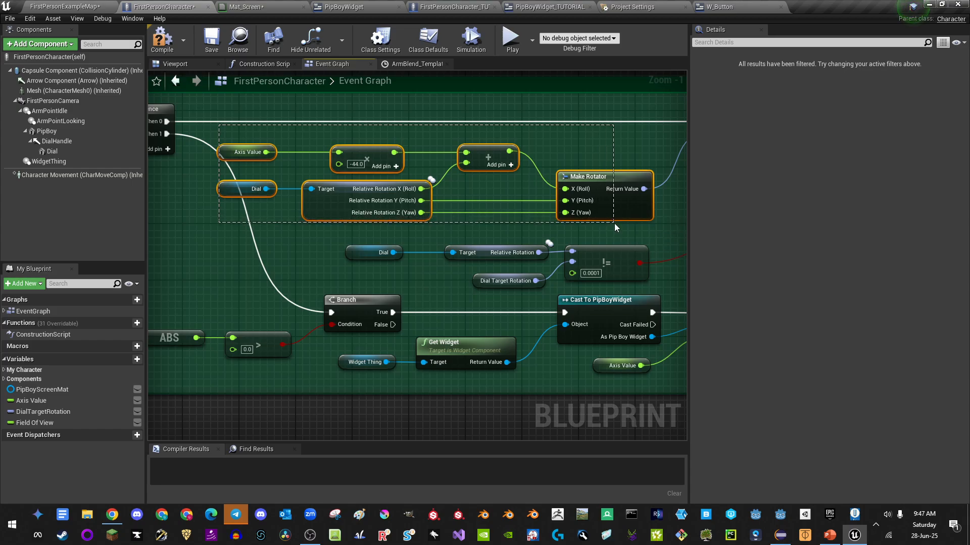
{"action": "right_click_drag", "start_coordinate": [443, 214], "coordinate": [380, 226]}
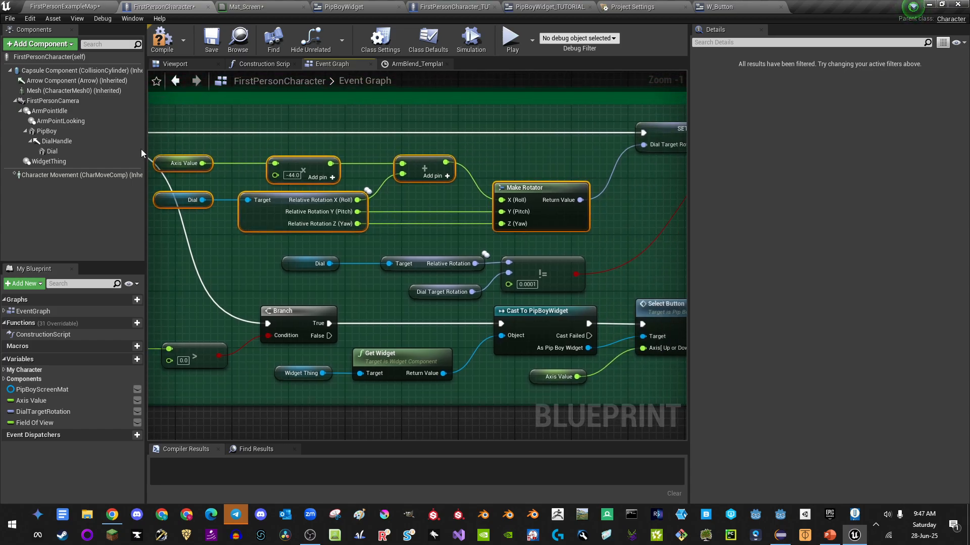
{"action": "left_click", "coordinate": [52, 151]}
Step: Examine the RInterp To and SetRelativeRotation nodes that rotate the dial at the end of Scroll PipBoy
{"action": "right_click_drag", "start_coordinate": [535, 153], "coordinate": [279, 188]}
{"action": "right_click_drag", "start_coordinate": [588, 166], "coordinate": [277, 165]}
{"action": "right_click_drag", "start_coordinate": [525, 168], "coordinate": [418, 173]}
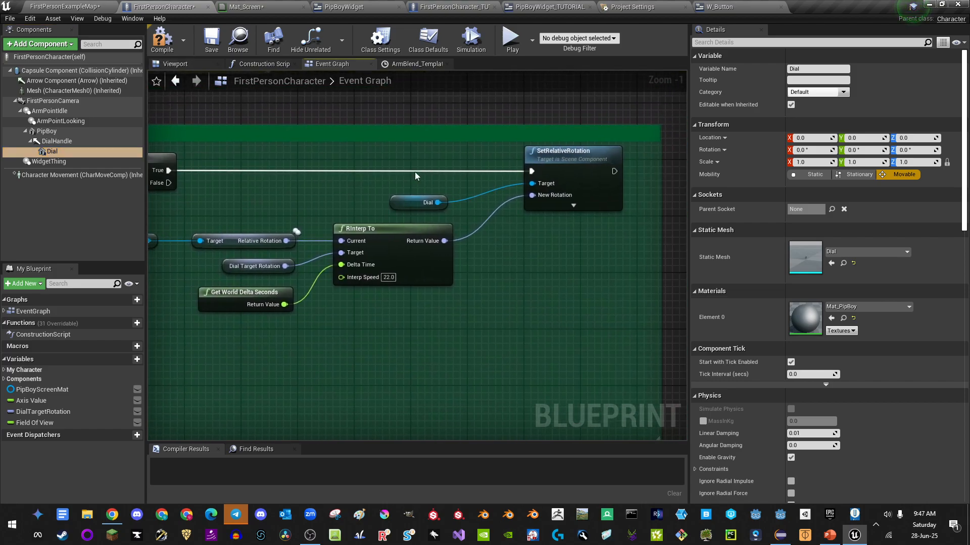
Step: Examine the RInterp To inputs, and the Branch in Scroll PipBoy that compares the absolute Axis Value with 0
{"action": "left_click_drag", "start_coordinate": [516, 172], "coordinate": [541, 191]}
{"action": "left_click_drag", "start_coordinate": [292, 210], "coordinate": [376, 267]}
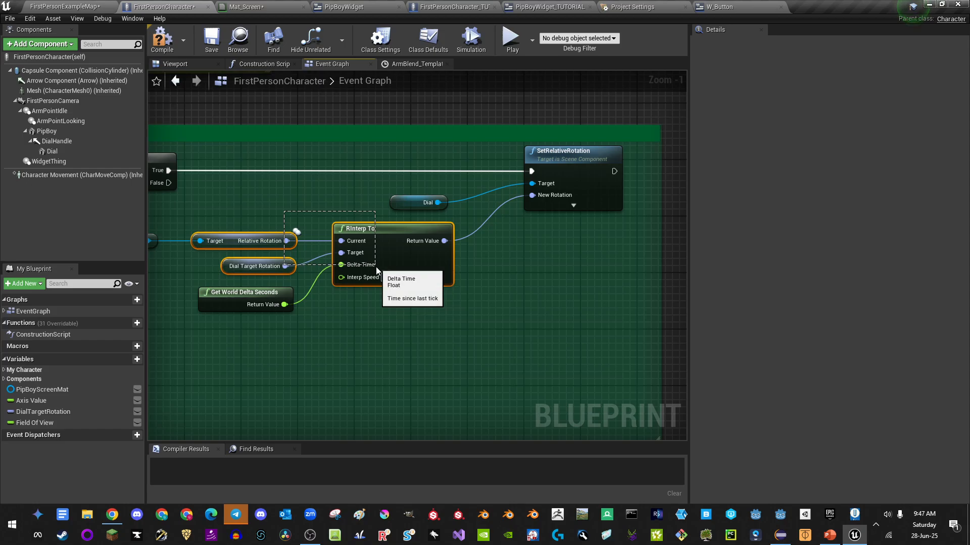
{"action": "right_click_drag", "start_coordinate": [272, 343], "coordinate": [603, 292]}
{"action": "mouse_move", "coordinate": [341, 242]}
{"action": "right_mouse_down"}
{"action": "mouse_move", "coordinate": [649, 228]}
{"action": "mouse_move", "coordinate": [663, 215]}
{"action": "right_mouse_up"}
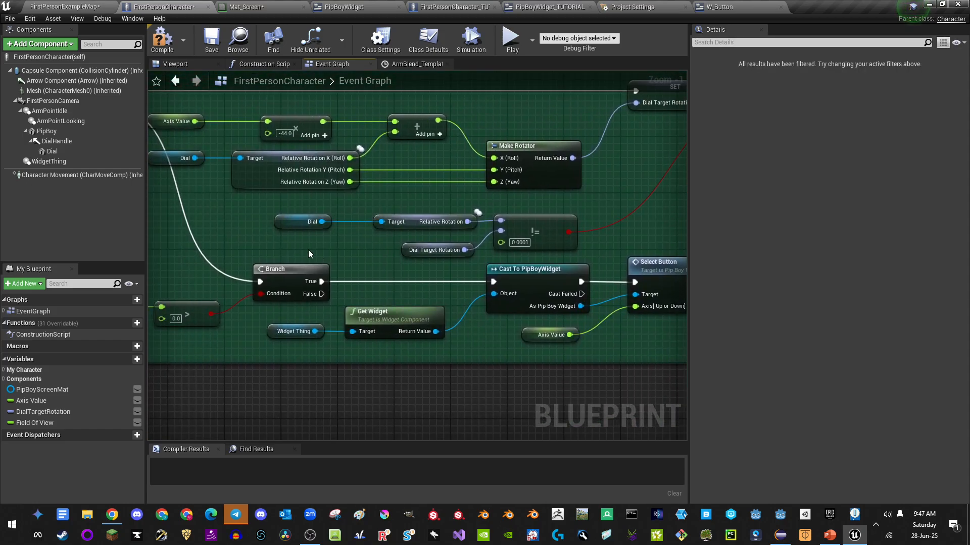
{"action": "right_click_drag", "start_coordinate": [300, 234], "coordinate": [416, 193]}
{"action": "scroll", "coordinate": [415, 193], "scroll_direction": "down", "scroll_amount": 1}
{"action": "right_click_drag", "start_coordinate": [294, 203], "coordinate": [334, 196]}
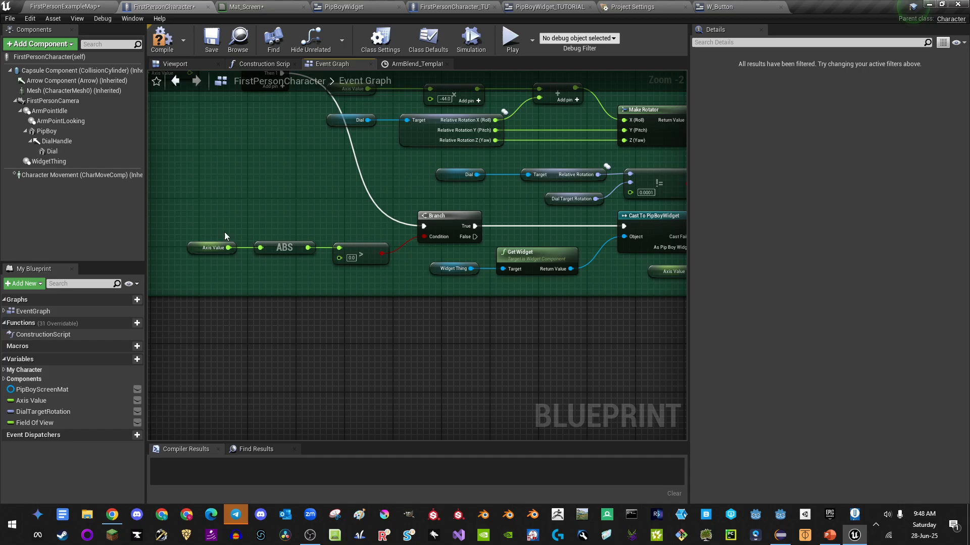
{"action": "left_click_drag", "start_coordinate": [166, 232], "coordinate": [519, 280]}
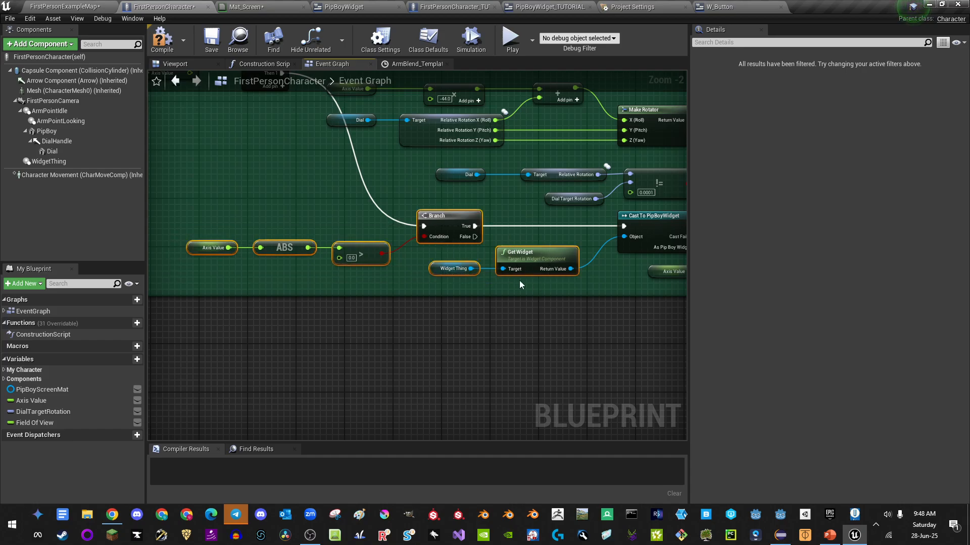
Step: Examine the Get Widget and Cast To PipBoyWidget nodes, and open the Select Button event's definition in PipBoyWidget
{"action": "right_click_drag", "start_coordinate": [560, 280], "coordinate": [484, 276]}
{"action": "left_click", "coordinate": [580, 239]}
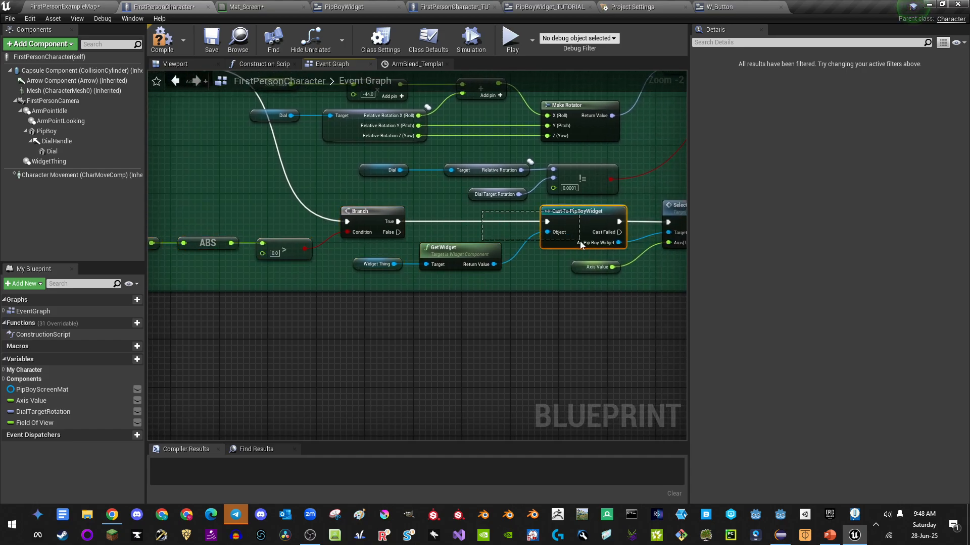
{"action": "scroll", "coordinate": [579, 241], "scroll_direction": "up", "scroll_amount": 2}
{"action": "right_click_drag", "start_coordinate": [580, 241], "coordinate": [335, 243]}
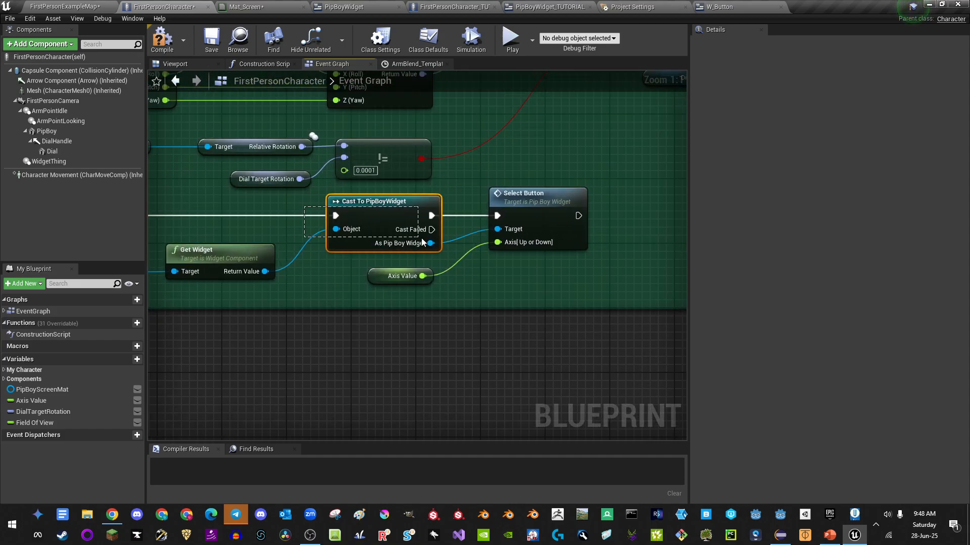
{"action": "left_click_drag", "start_coordinate": [304, 219], "coordinate": [381, 258]}
{"action": "double_click", "coordinate": [529, 196]}
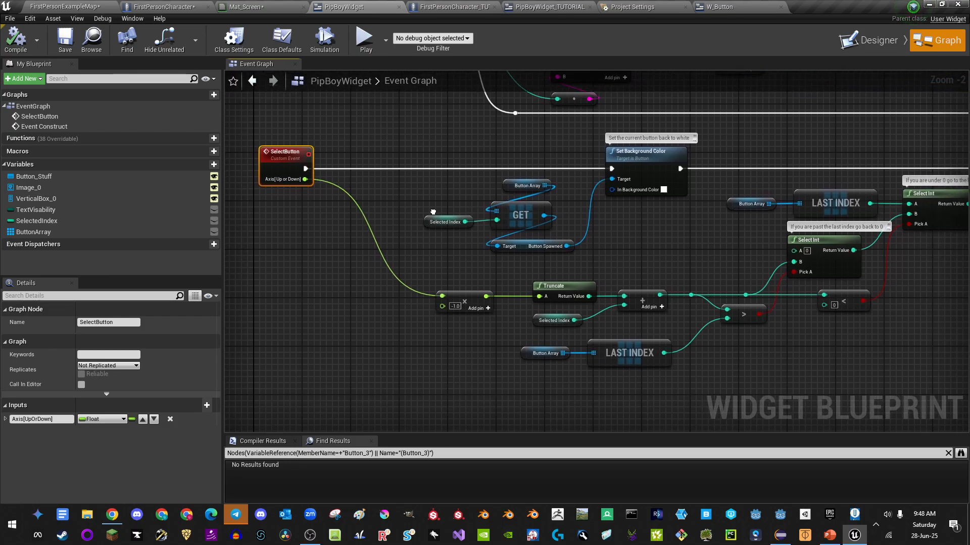
Step: Examine the SelectButton nodes that turn the current button white and add the truncated axis value to Selected Index
{"action": "left_click_drag", "start_coordinate": [425, 144], "coordinate": [668, 257]}
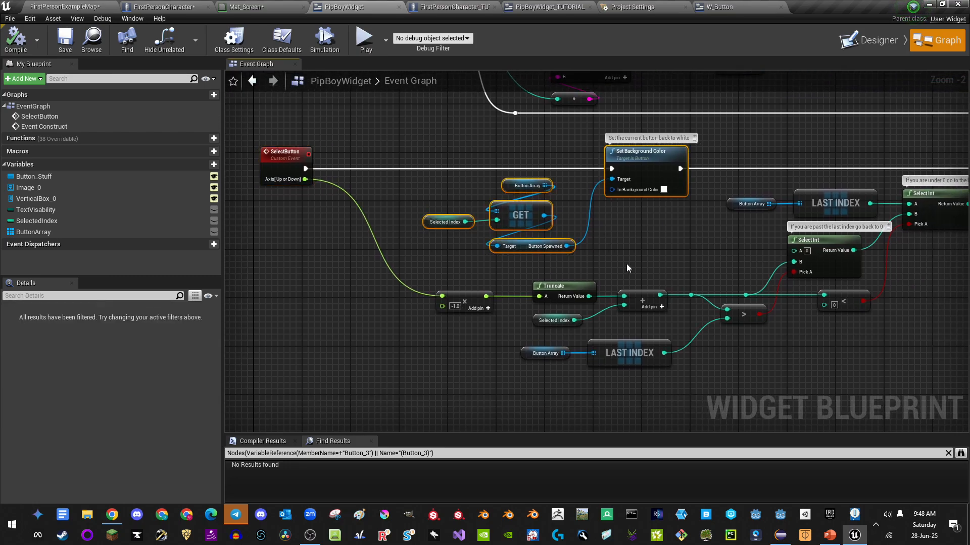
{"action": "left_click_drag", "start_coordinate": [383, 133], "coordinate": [665, 258]}
{"action": "right_click_drag", "start_coordinate": [683, 250], "coordinate": [526, 208]}
{"action": "left_click_drag", "start_coordinate": [239, 230], "coordinate": [714, 328]}
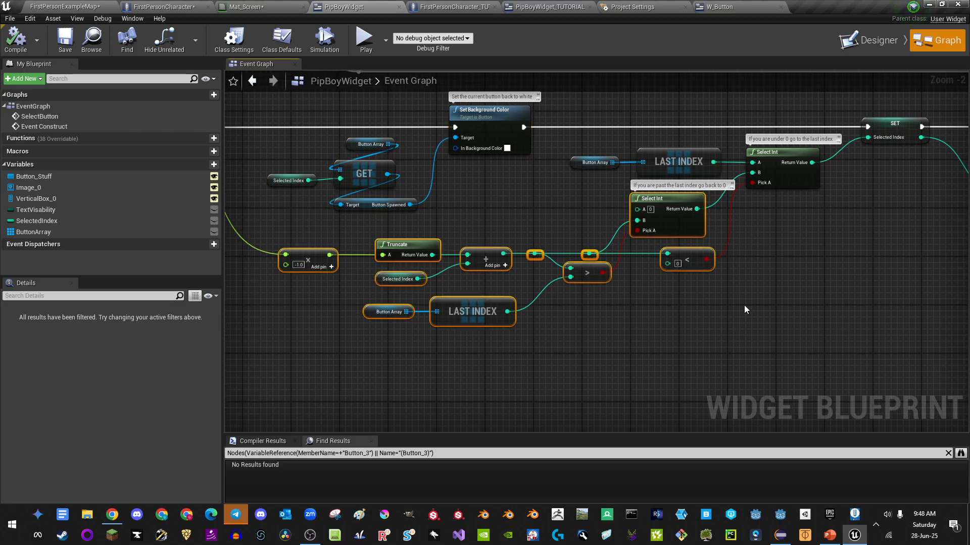
{"action": "right_click_drag", "start_coordinate": [744, 309], "coordinate": [660, 306]}
Step: Examine the Last Index and two Select Int nodes that wrap the index past either end of the button array
{"action": "left_click_drag", "start_coordinate": [761, 261], "coordinate": [513, 140], "text": "shift"}
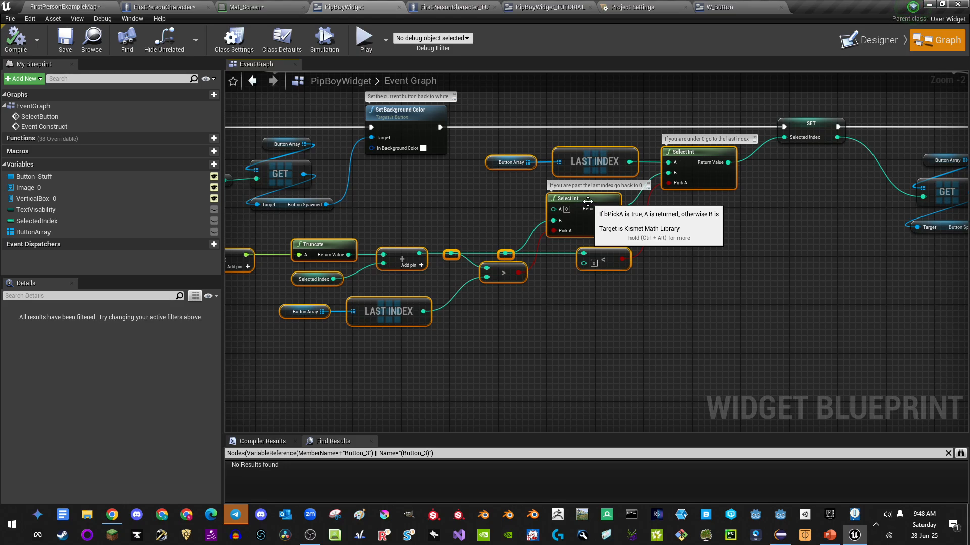
{"action": "left_click", "coordinate": [596, 162]}
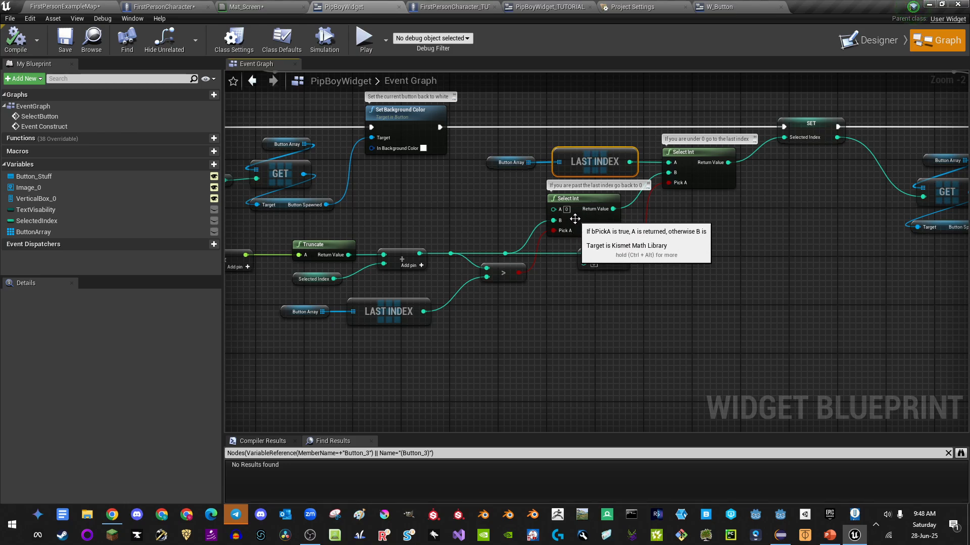
{"action": "right_click_drag", "start_coordinate": [576, 221], "coordinate": [620, 236]}
{"action": "left_click_drag", "start_coordinate": [558, 136], "coordinate": [565, 158]}
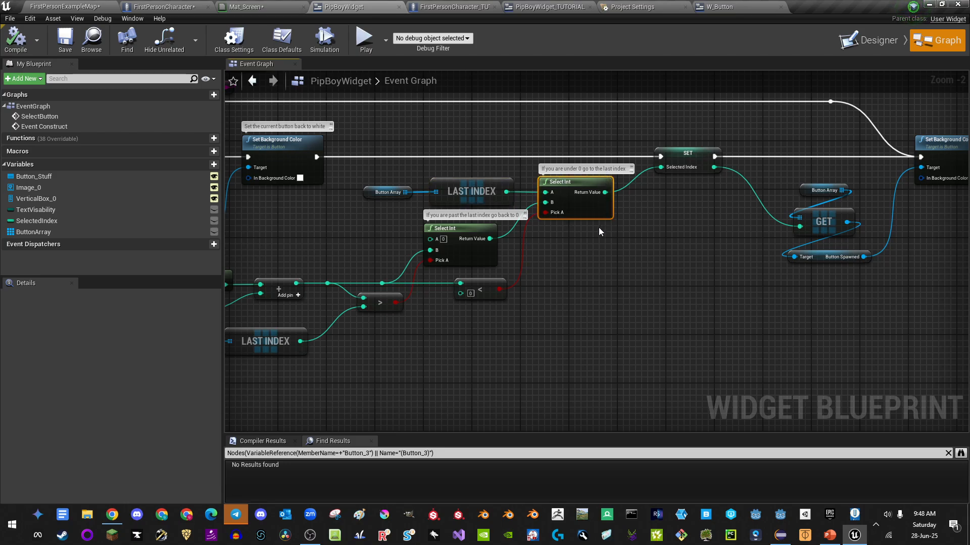
{"action": "left_click_drag", "start_coordinate": [407, 168], "coordinate": [497, 200]}
Step: Examine the nodes that store Selected Index and set the newly selected button's background color to red
{"action": "right_click_drag", "start_coordinate": [641, 223], "coordinate": [444, 232]}
{"action": "left_click", "coordinate": [758, 172]}
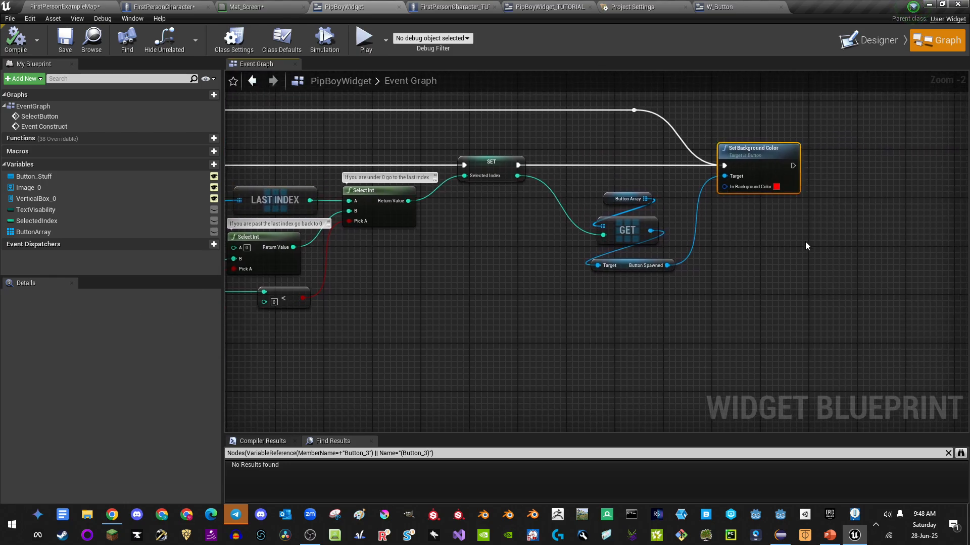
{"action": "left_click_drag", "start_coordinate": [670, 316], "coordinate": [593, 174]}
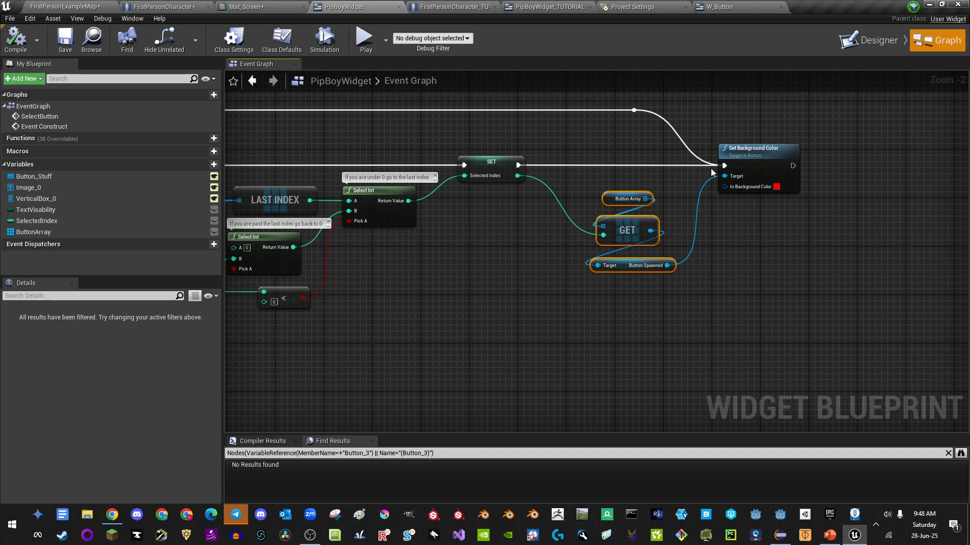
Step: Play-test scrolling down through the Pip-Boy's list of Thing buttons, and end the preview
{"action": "left_click", "coordinate": [370, 49]}
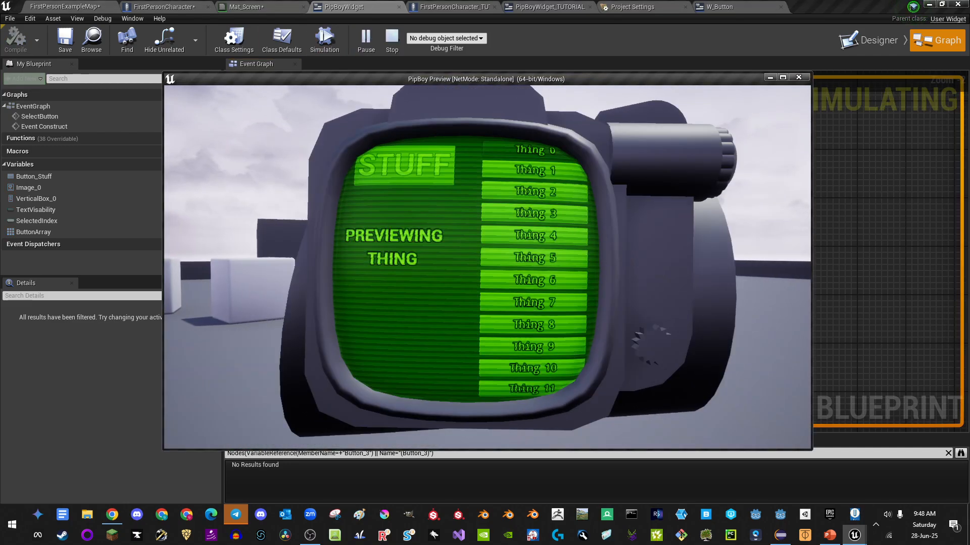
{"action": "scroll", "coordinate": [487, 267], "scroll_direction": "down", "scroll_amount": 19}
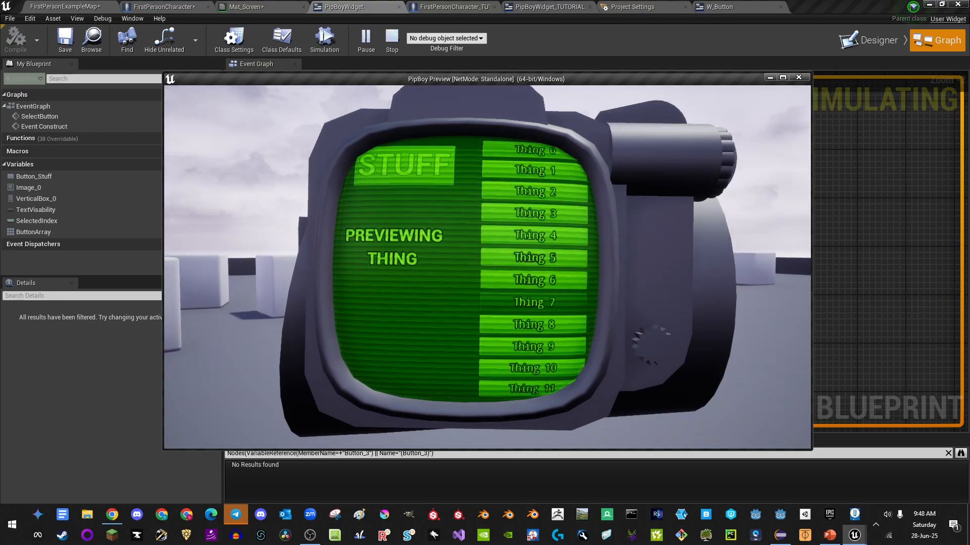
{"action": "scroll", "coordinate": [487, 268], "scroll_direction": "down", "scroll_amount": 1}
{"action": "key", "text": "Escape"}
Step: Examine the Event Construct chain in PipBoyWidget, from the For Loop to the Create W Button Widget node
{"action": "right_click_drag", "start_coordinate": [489, 210], "coordinate": [743, 311]}
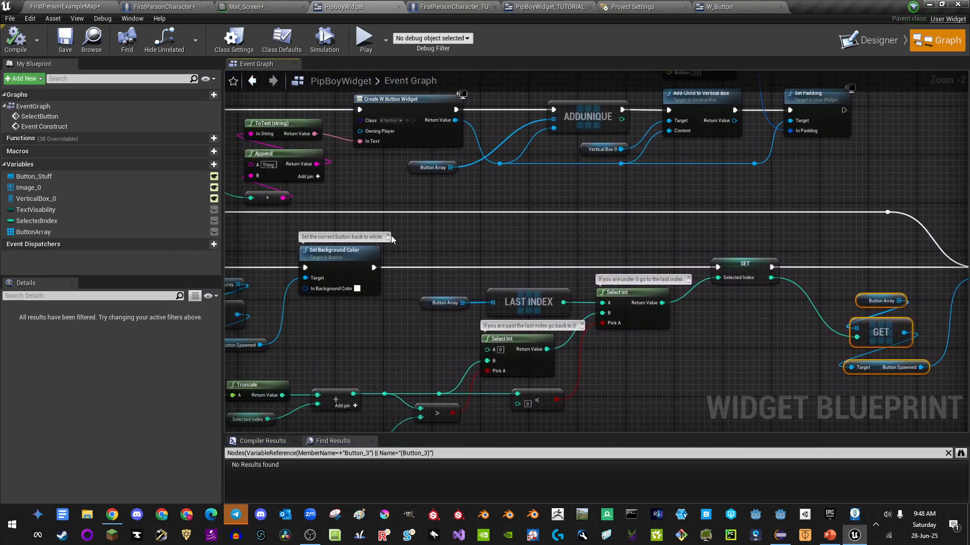
{"action": "right_click_drag", "start_coordinate": [381, 235], "coordinate": [712, 298]}
{"action": "right_click_drag", "start_coordinate": [506, 215], "coordinate": [468, 229]}
{"action": "left_click_drag", "start_coordinate": [245, 119], "coordinate": [705, 283]}
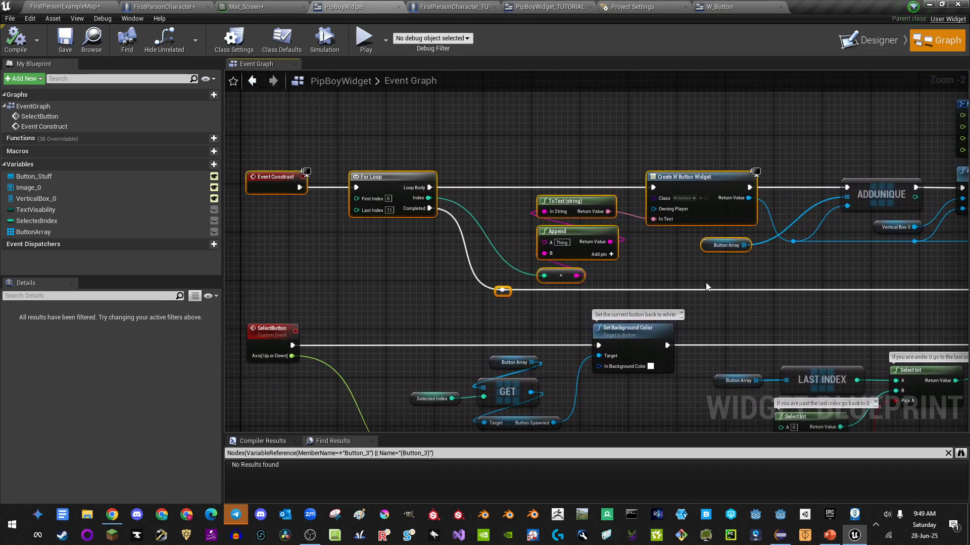
{"action": "left_click_drag", "start_coordinate": [528, 131], "coordinate": [720, 243]}
{"action": "left_click_drag", "start_coordinate": [760, 268], "coordinate": [769, 272]}
{"action": "right_click_drag", "start_coordinate": [772, 264], "coordinate": [572, 270]}
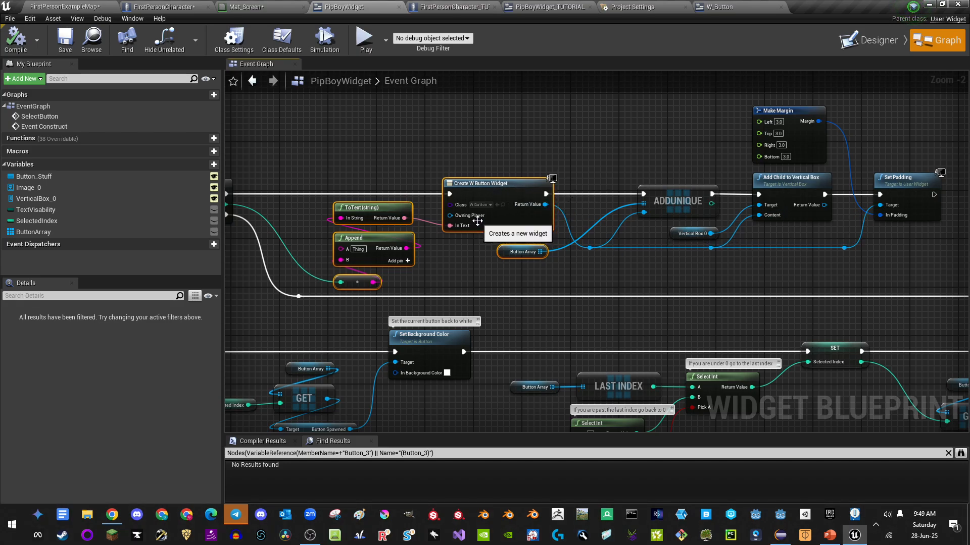
Step: Open the W_Button widget from the CustomArt folder and examine the text block inside its button
{"action": "left_click", "coordinate": [503, 206]}
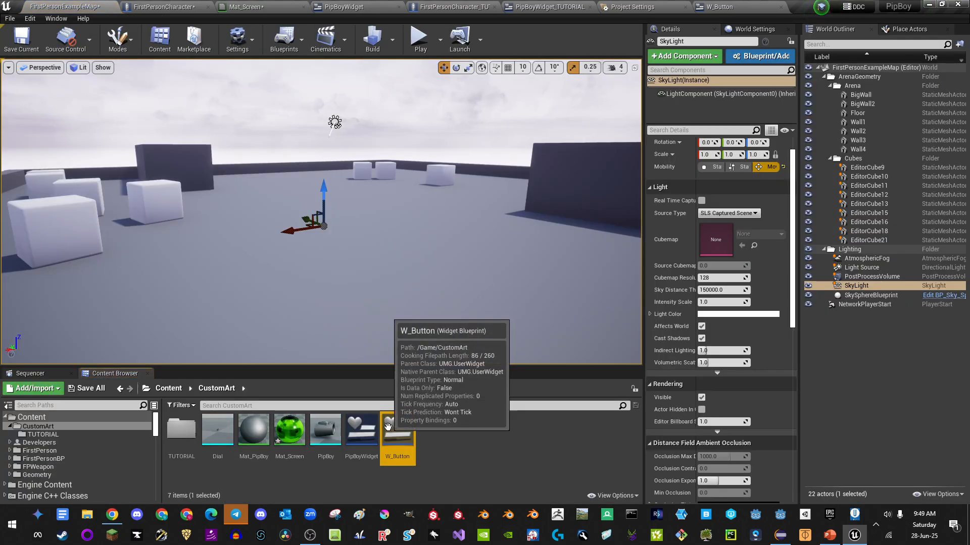
{"action": "double_click", "coordinate": [396, 440]}
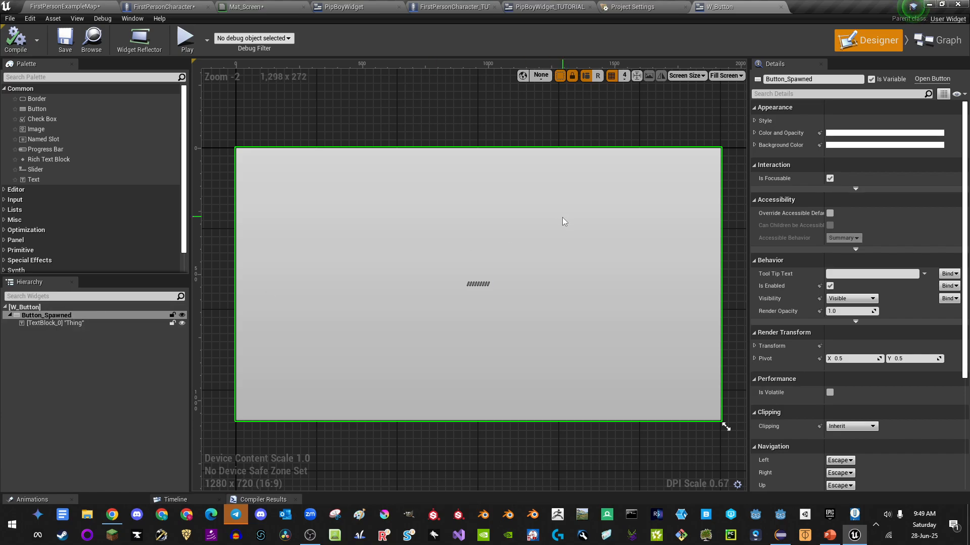
{"action": "left_click", "coordinate": [468, 286]}
{"action": "scroll", "coordinate": [464, 295], "scroll_direction": "up", "scroll_amount": 7}
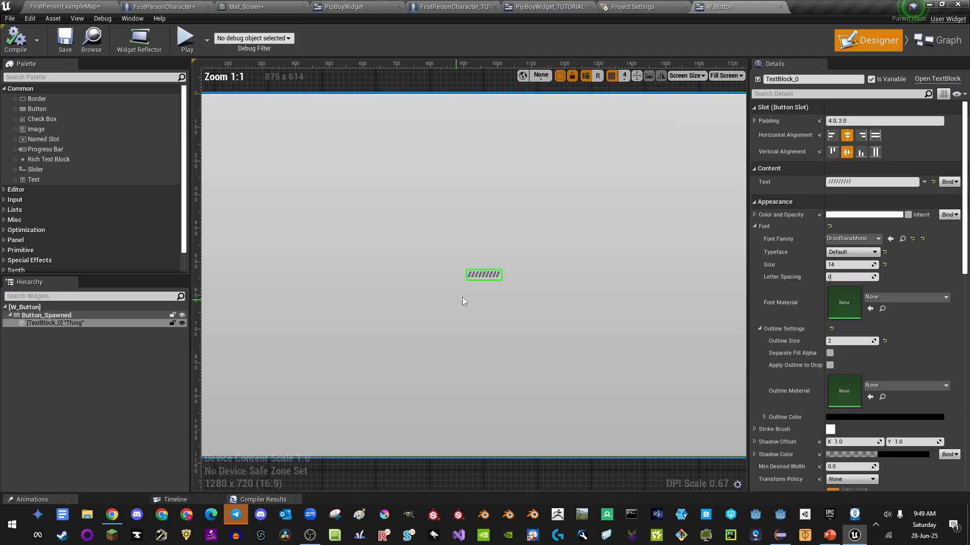
{"action": "scroll", "coordinate": [507, 235], "scroll_direction": "up", "scroll_amount": 5}
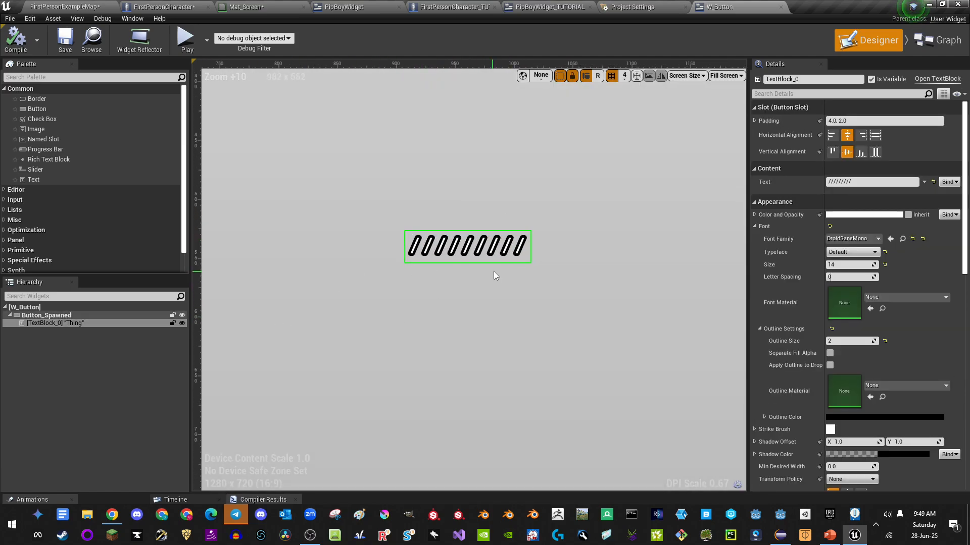
{"action": "scroll", "coordinate": [494, 275], "scroll_direction": "down", "scroll_amount": 7}
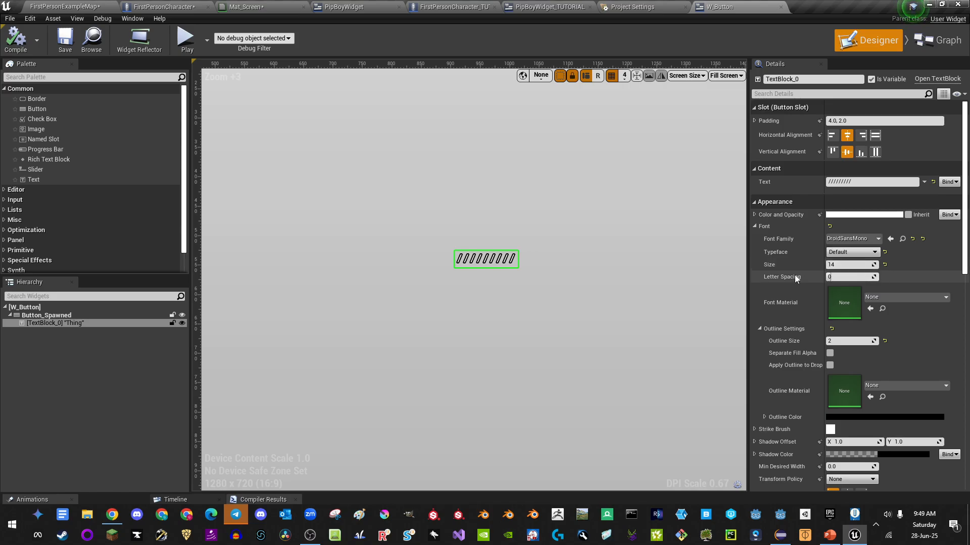
Step: Examine W_Button's Event Pre Construct and SetText nodes, and the In Text variable's Expose on Spawn setting
{"action": "left_click", "coordinate": [938, 41]}
{"action": "right_click_drag", "start_coordinate": [575, 318], "coordinate": [562, 312]}
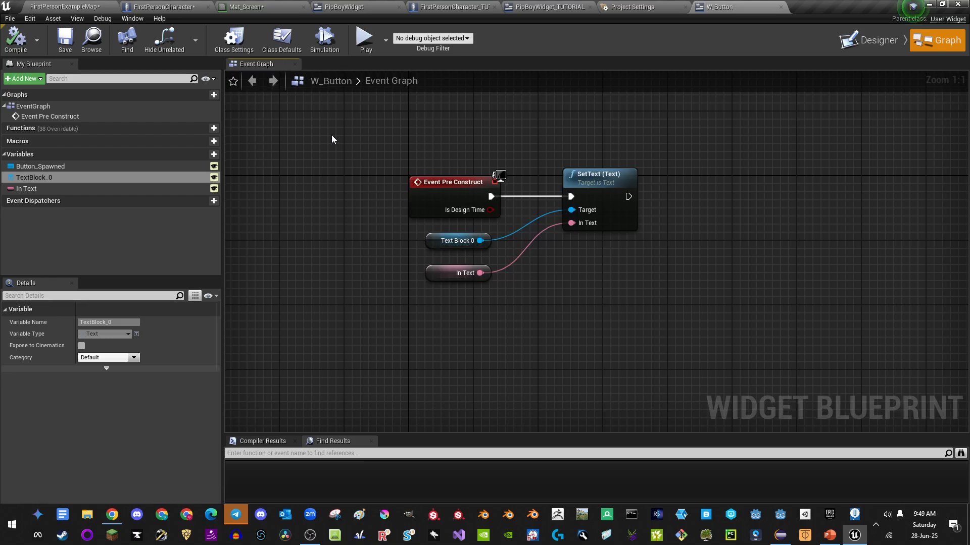
{"action": "left_click_drag", "start_coordinate": [389, 164], "coordinate": [632, 262]}
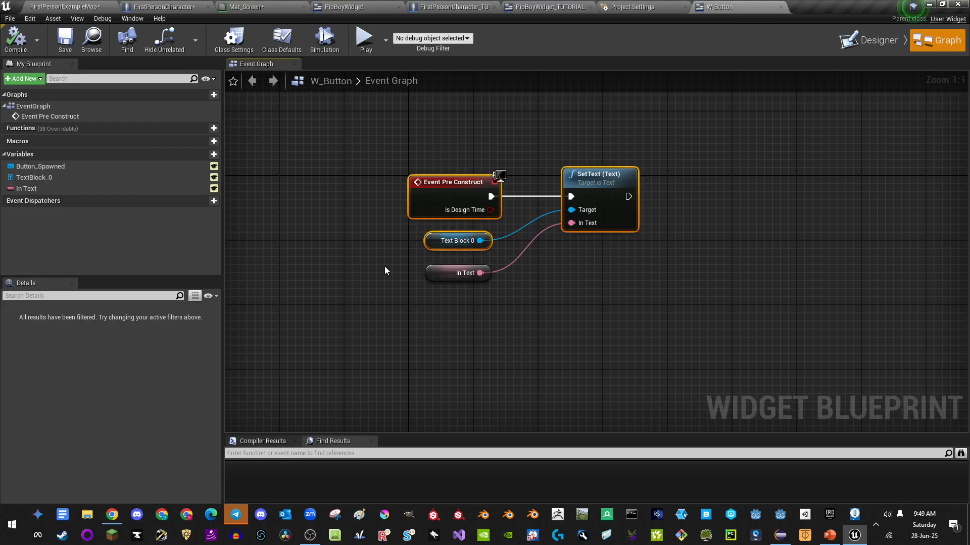
{"action": "left_click", "coordinate": [439, 273]}
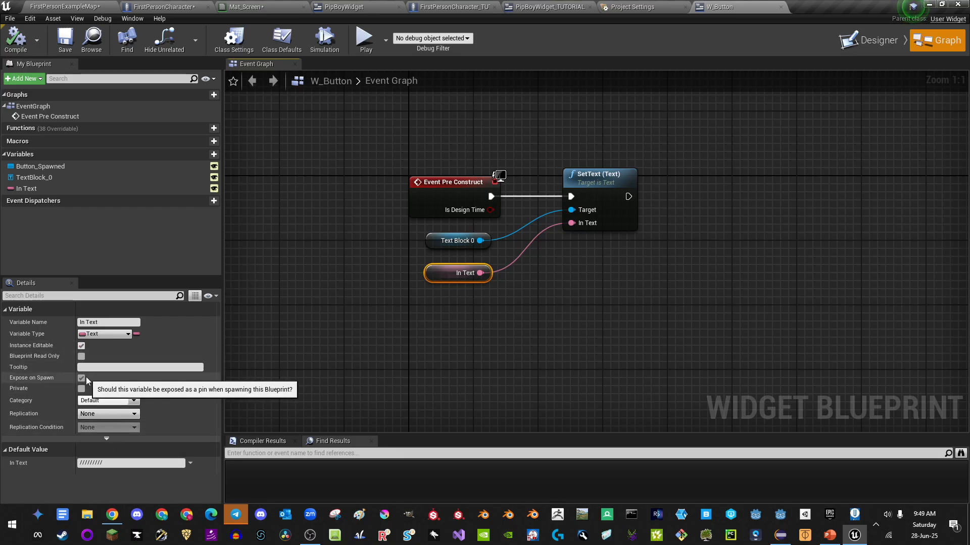
Step: Return to PipBoyWidget's graph and examine how the For Loop index, Append and ToText nodes feed In Text
{"action": "left_click", "coordinate": [538, 6]}
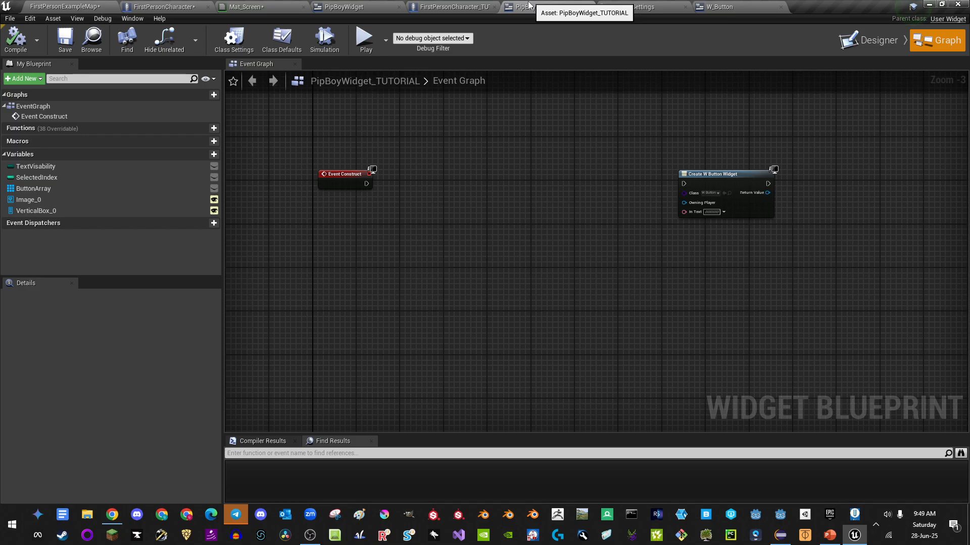
{"action": "left_click", "coordinate": [455, 6]}
{"action": "left_click", "coordinate": [348, 7]}
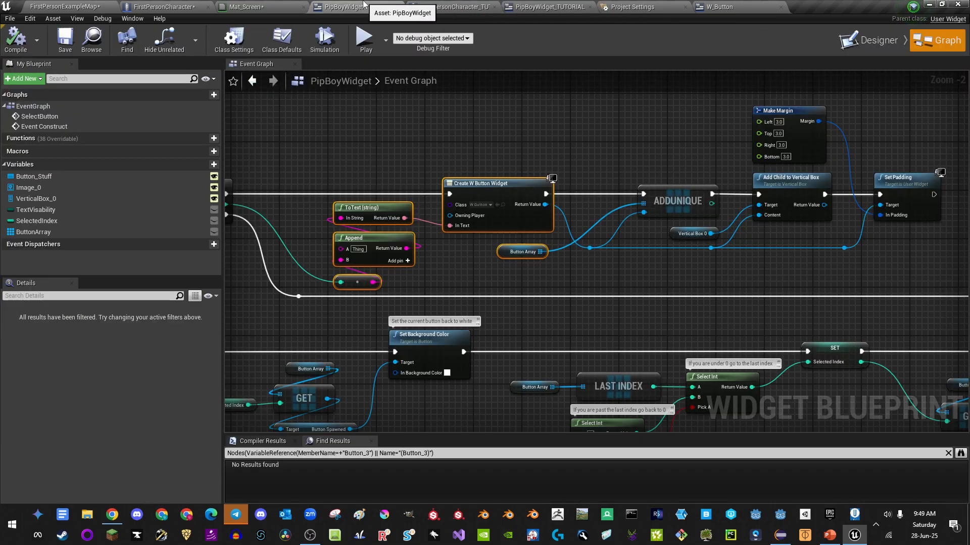
{"action": "scroll", "coordinate": [502, 183], "scroll_direction": "up", "scroll_amount": 2}
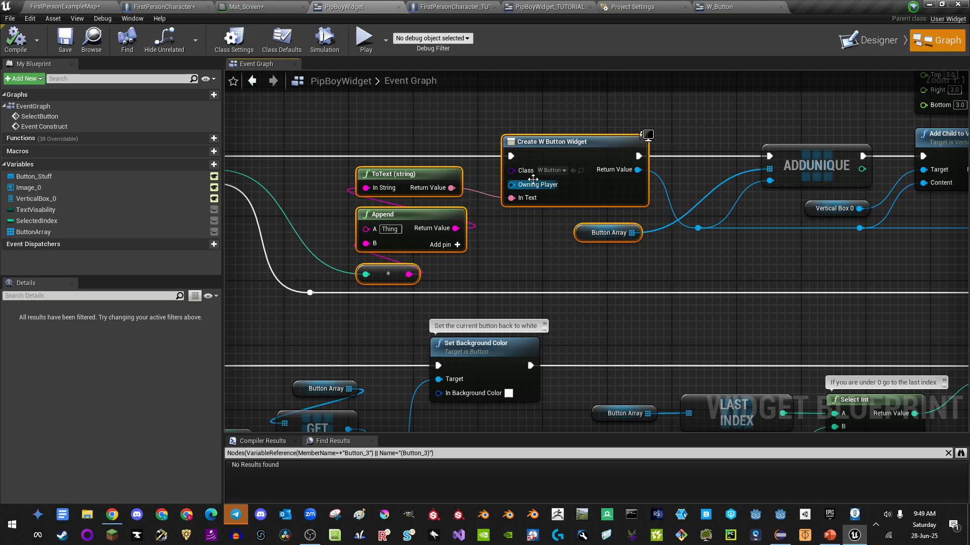
{"action": "left_click", "coordinate": [538, 201]}
{"action": "right_click_drag", "start_coordinate": [519, 247], "coordinate": [599, 243]}
{"action": "left_click_drag", "start_coordinate": [400, 136], "coordinate": [457, 220]}
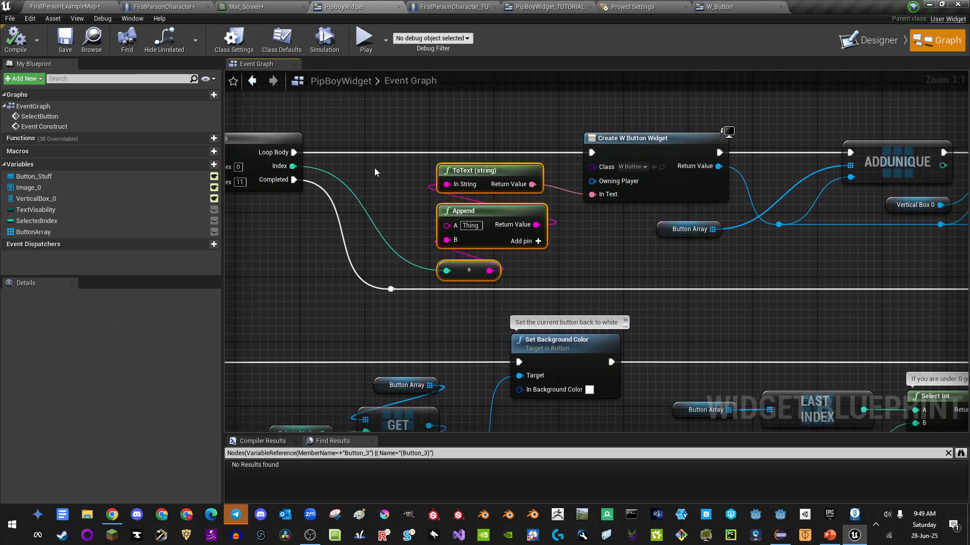
{"action": "right_click_drag", "start_coordinate": [405, 223], "coordinate": [505, 236]}
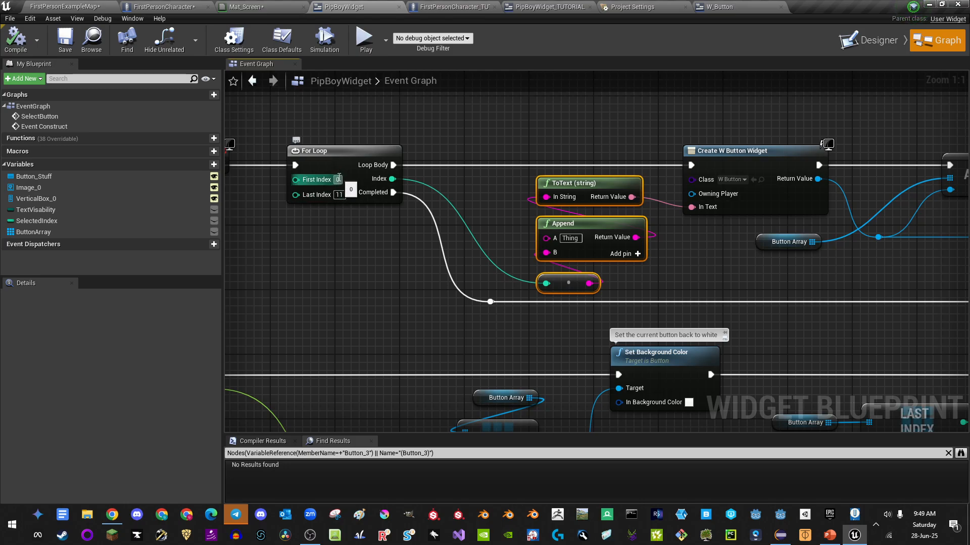
Step: Examine the AddUnique, Add Child to Vertical Box and Set Padding nodes, and open PipBoyWidget's designer layout
{"action": "right_click_drag", "start_coordinate": [553, 150], "coordinate": [460, 199]}
{"action": "left_click_drag", "start_coordinate": [383, 239], "coordinate": [533, 275]}
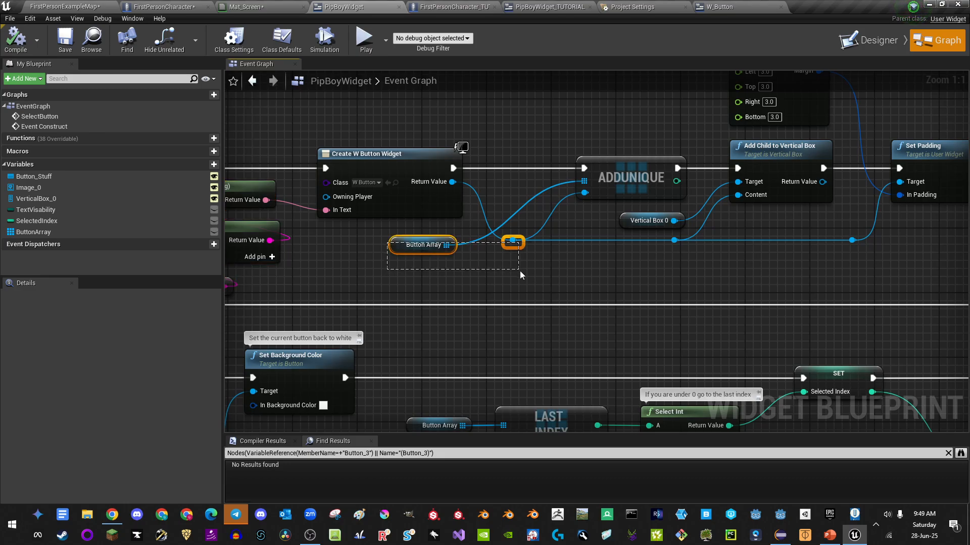
{"action": "left_click", "coordinate": [568, 149]}
{"action": "right_click_drag", "start_coordinate": [570, 149], "coordinate": [517, 180]}
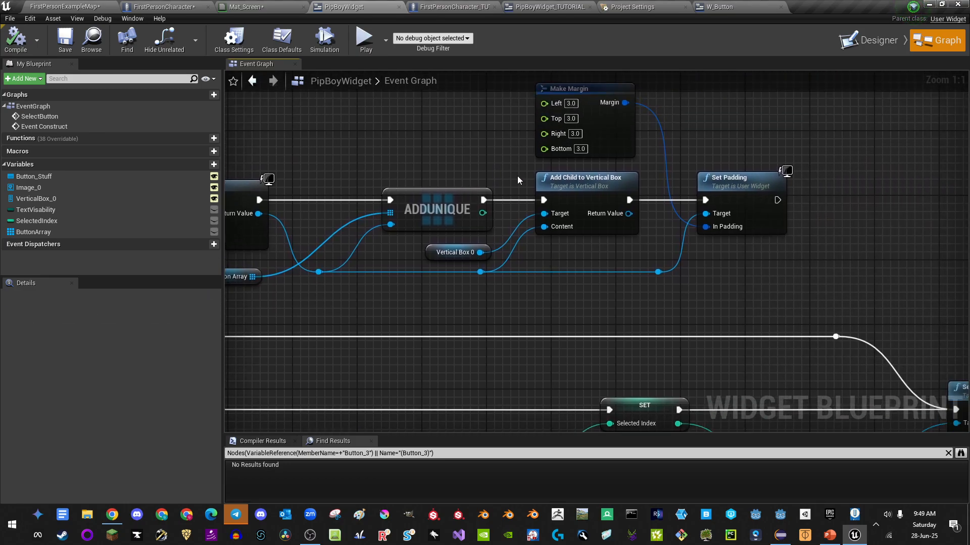
{"action": "left_click", "coordinate": [848, 44]}
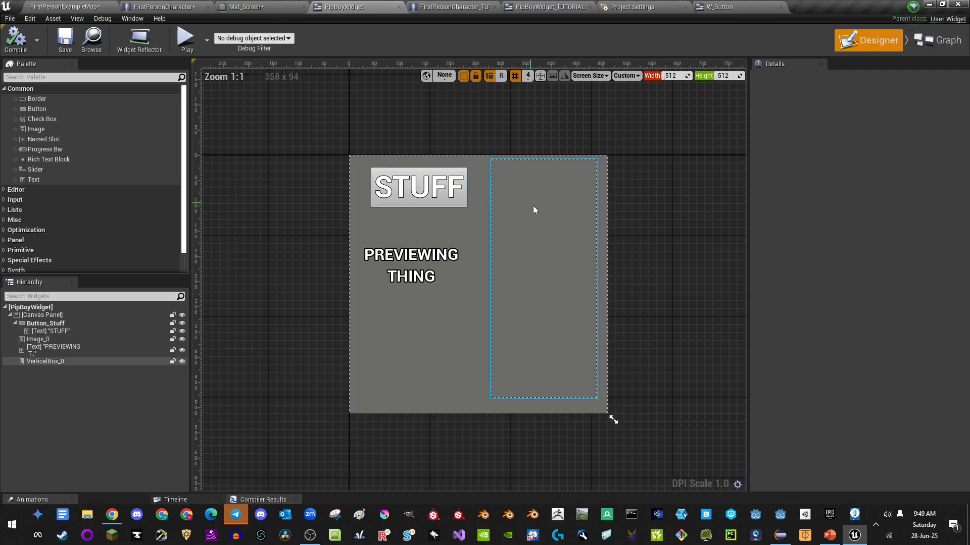
Step: Return to PipBoyWidget's event graph and examine the Make Margin and Set Padding nodes that finish the button-spawning loop
{"action": "left_click", "coordinate": [929, 41]}
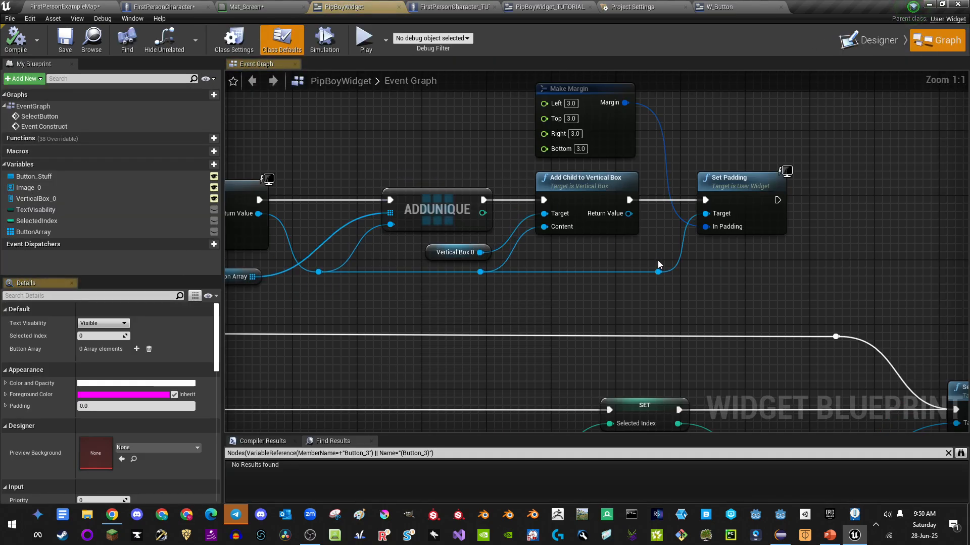
{"action": "right_click_drag", "start_coordinate": [657, 260], "coordinate": [604, 277]}
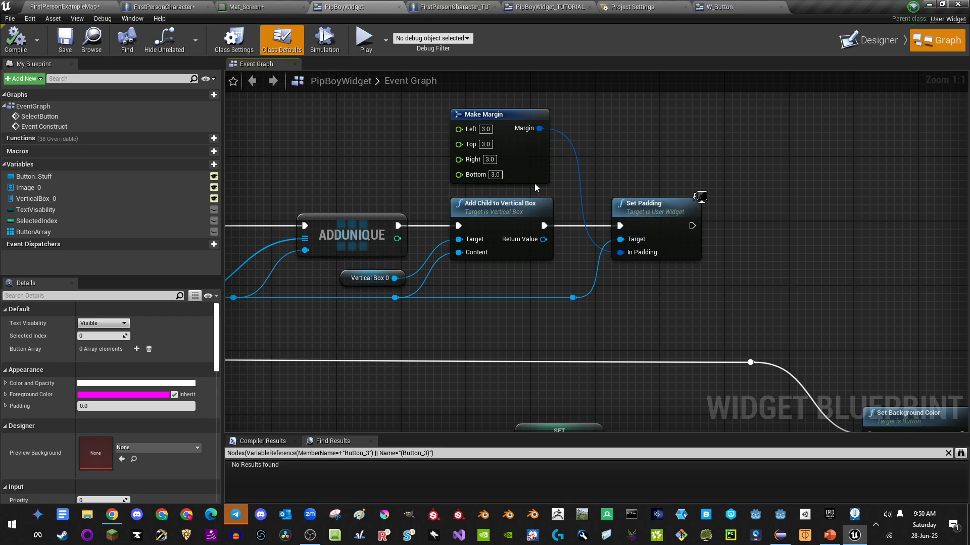
{"action": "right_click_drag", "start_coordinate": [594, 290], "coordinate": [750, 201]}
{"action": "scroll", "coordinate": [739, 203], "scroll_direction": "down", "scroll_amount": 2}
{"action": "right_click_drag", "start_coordinate": [410, 237], "coordinate": [620, 135]}
{"action": "right_click_drag", "start_coordinate": [731, 150], "coordinate": [292, 185]}
{"action": "right_click_drag", "start_coordinate": [598, 190], "coordinate": [790, 207]}
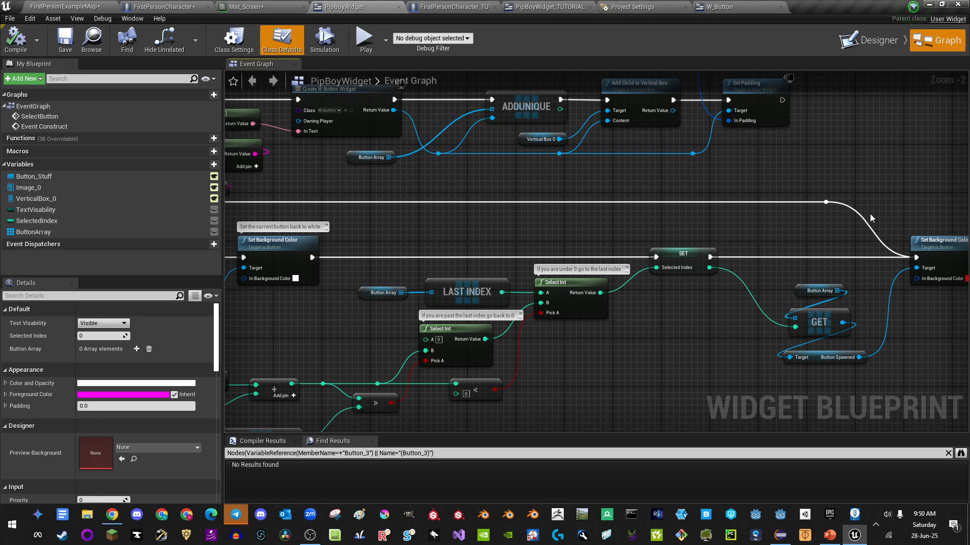
Step: Examine the final Set Background Color node and the SelectedIndex variable's default value in PipBoyWidget's graph
{"action": "right_click_drag", "start_coordinate": [870, 213], "coordinate": [665, 180]}
{"action": "left_click_drag", "start_coordinate": [696, 157], "coordinate": [841, 292]}
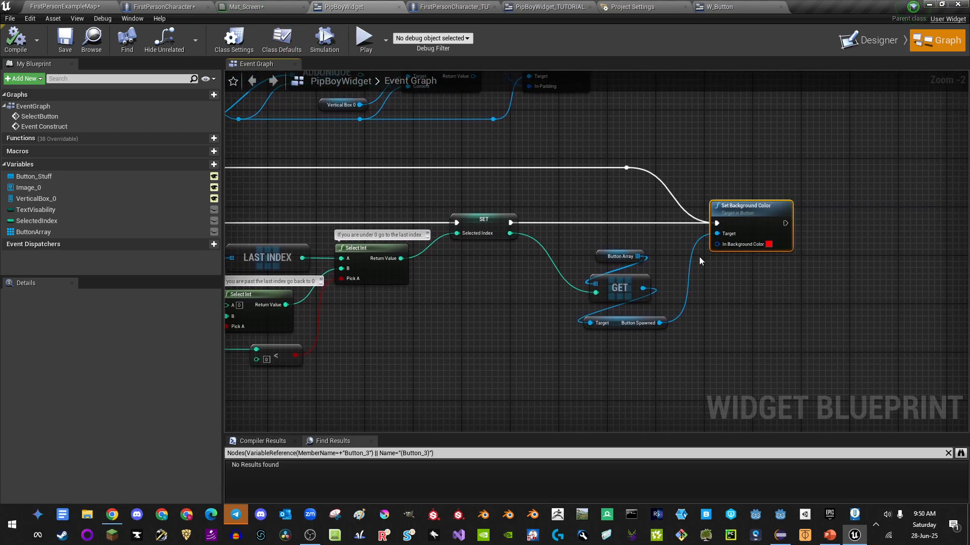
{"action": "left_click", "coordinate": [464, 219]}
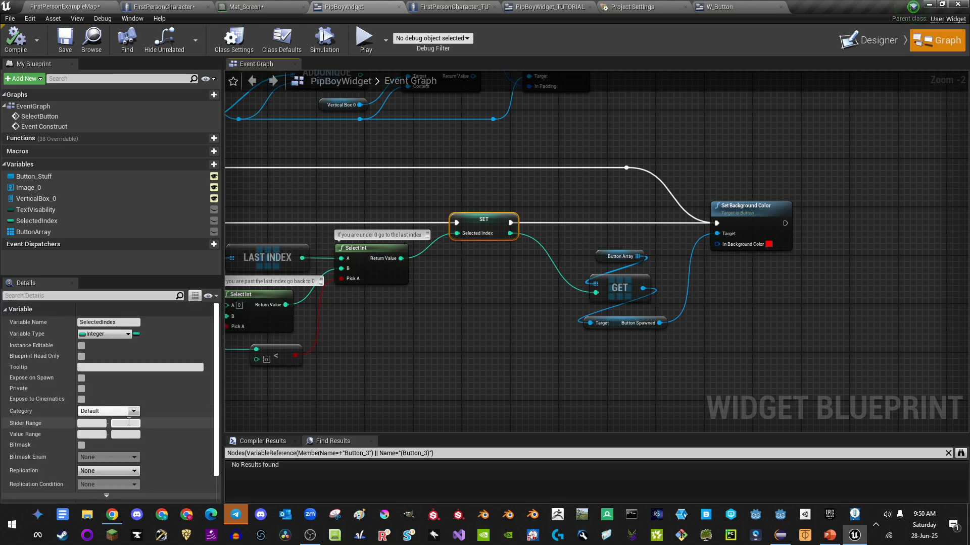
{"action": "scroll", "coordinate": [101, 404], "scroll_direction": "down", "scroll_amount": 3}
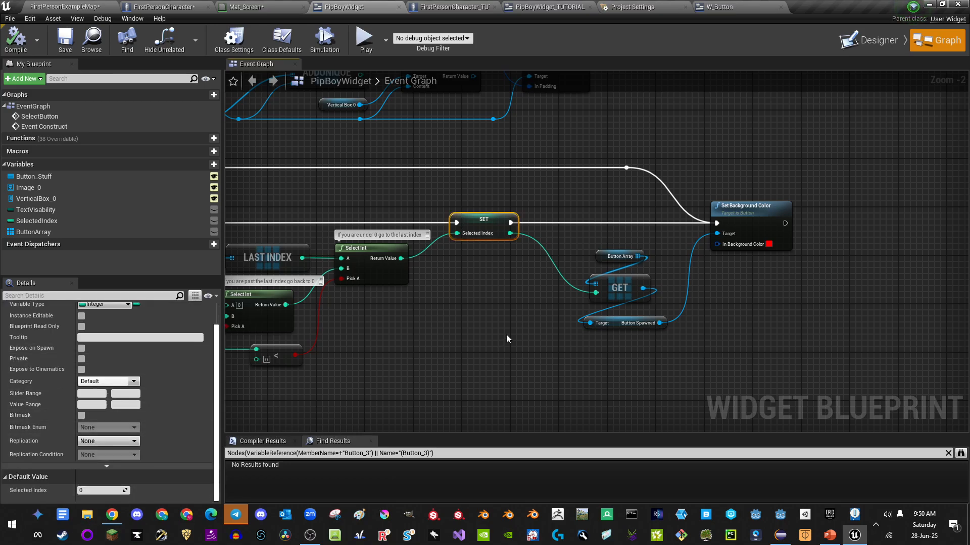
{"action": "left_click_drag", "start_coordinate": [702, 194], "coordinate": [781, 290]}
{"action": "scroll", "coordinate": [583, 355], "scroll_direction": "down", "scroll_amount": 6}
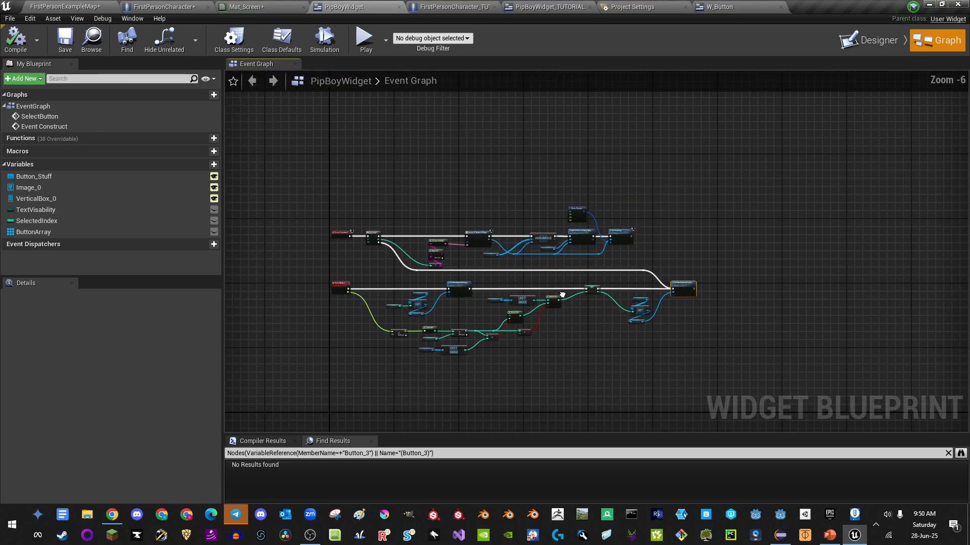
Step: Return to FirstPersonExampleMap, widen the details area and open the World Settings
{"action": "left_click", "coordinate": [67, 5]}
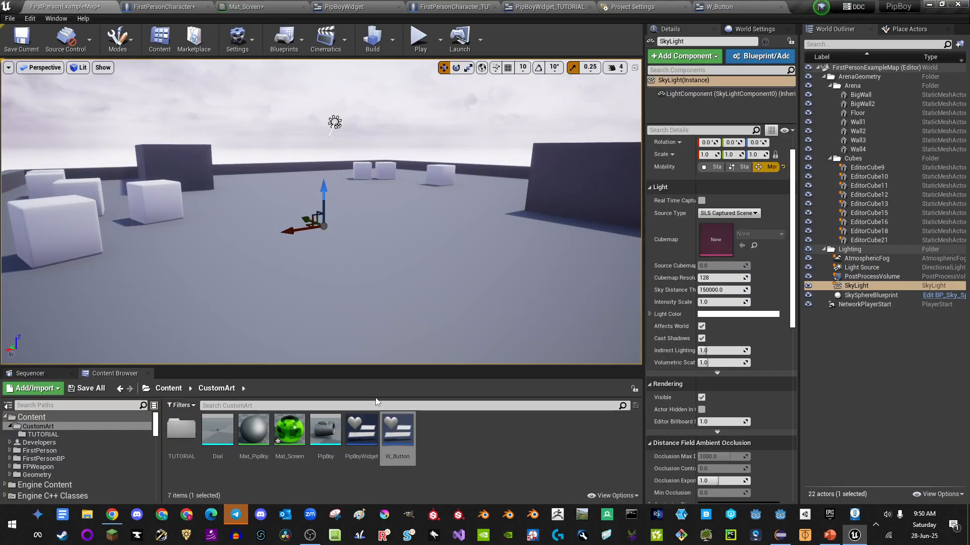
{"action": "mouse_move", "coordinate": [389, 286]}
{"action": "right_mouse_down"}
{"action": "mouse_move", "coordinate": [384, 258]}
{"action": "mouse_move", "coordinate": [390, 286]}
{"action": "right_mouse_up"}
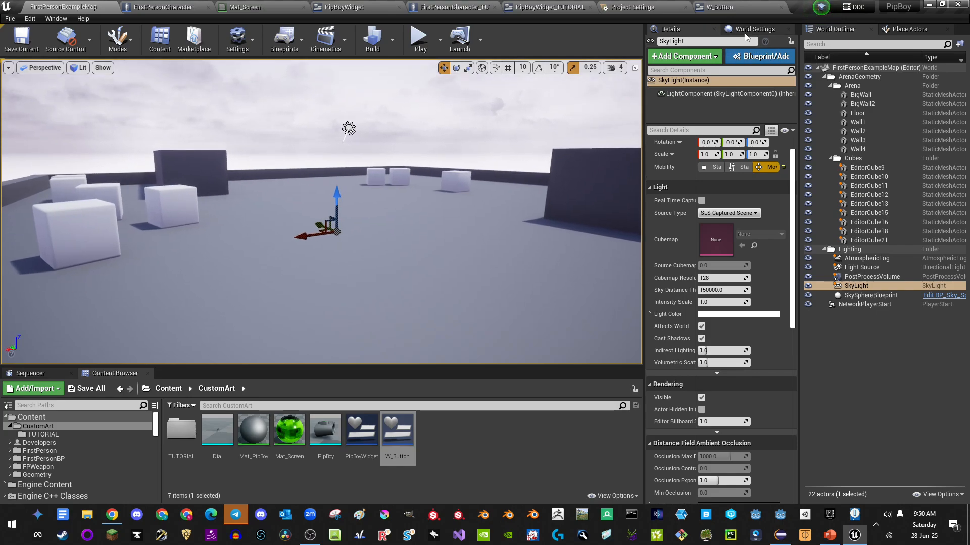
{"action": "left_click_drag", "start_coordinate": [645, 241], "coordinate": [610, 241]}
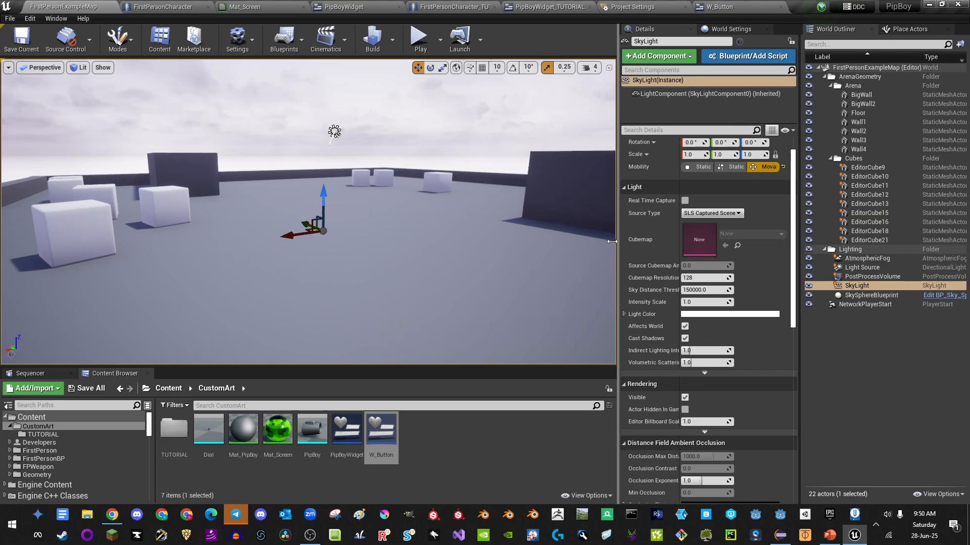
{"action": "left_click", "coordinate": [727, 29]}
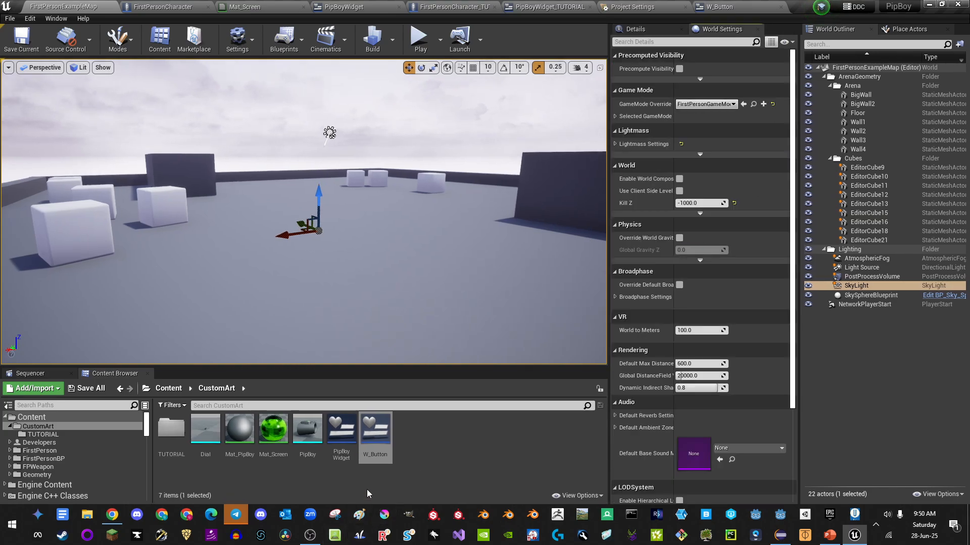
Step: Select FirstPersonCharacter_TUTORIAL in the TUTORIAL folder, expand the Selected GameMode classes and play-test the level with the tutorial character
{"action": "double_click", "coordinate": [164, 430]}
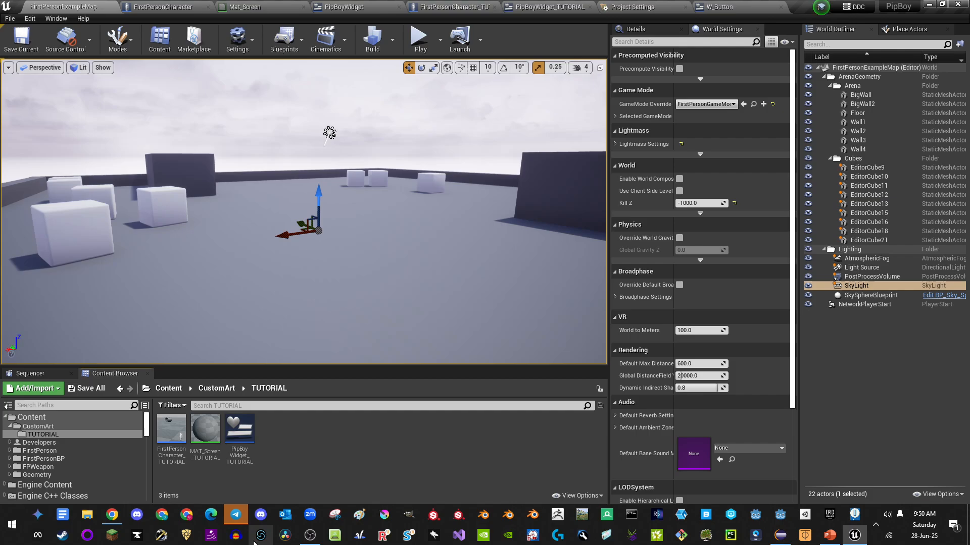
{"action": "left_click", "coordinate": [162, 433]}
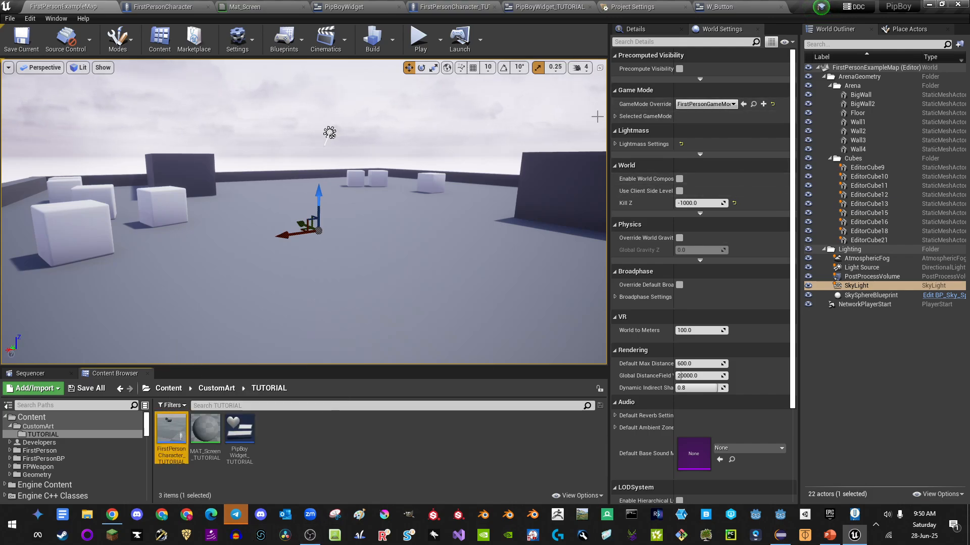
{"action": "left_click", "coordinate": [616, 116]}
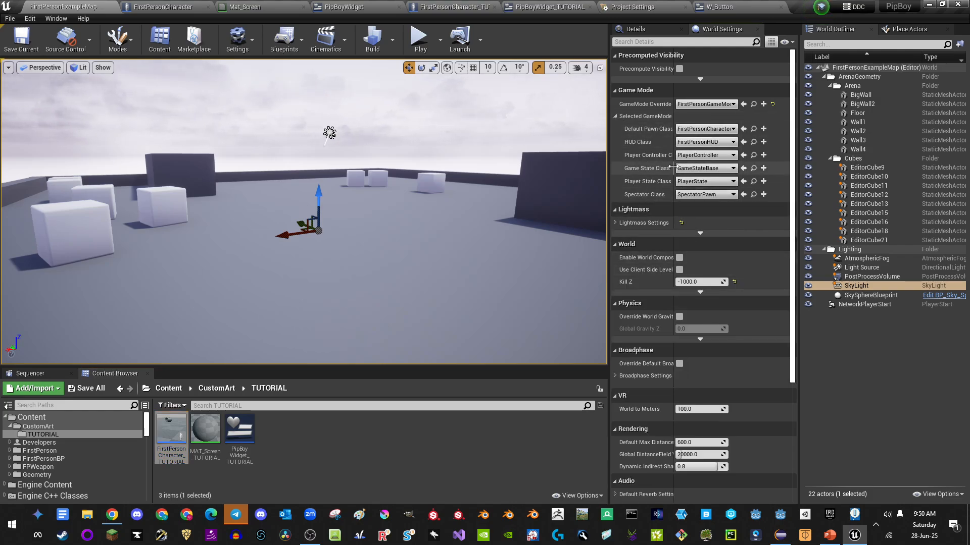
{"action": "left_click_drag", "start_coordinate": [673, 167], "coordinate": [680, 168]}
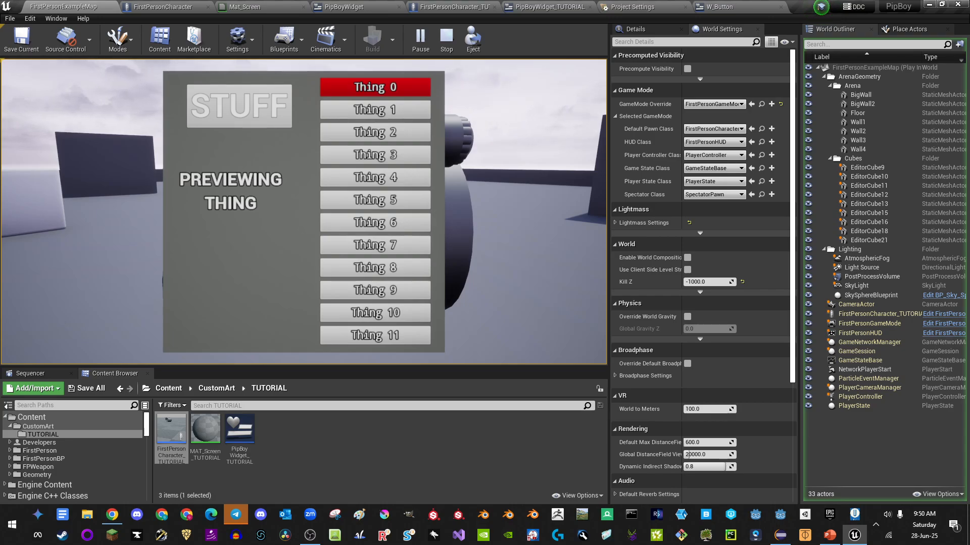
{"action": "key", "text": "Escape"}
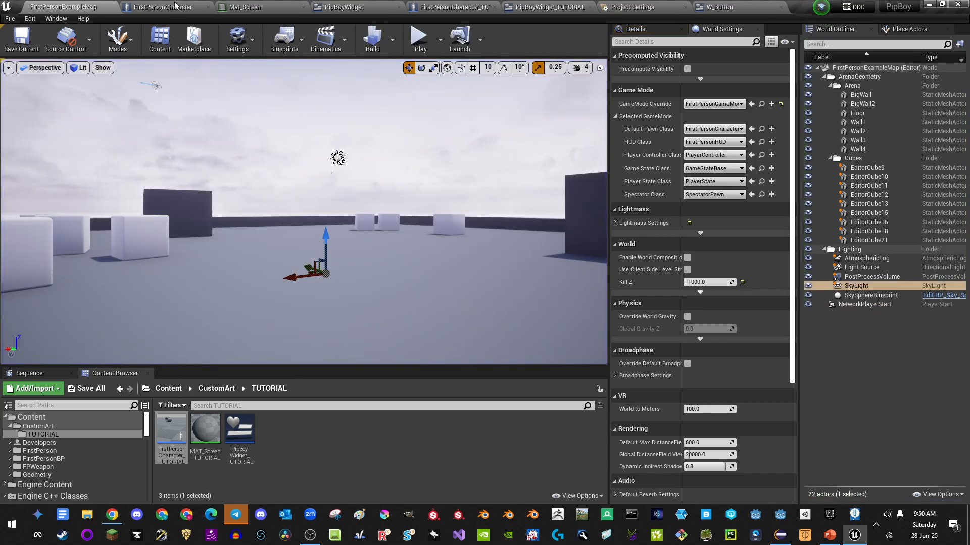
Step: Close the FirstPersonCharacter, Mat_Screen, W_Button and Project Settings editors
{"action": "left_click", "coordinate": [193, 8]}
{"action": "left_click", "coordinate": [207, 7]}
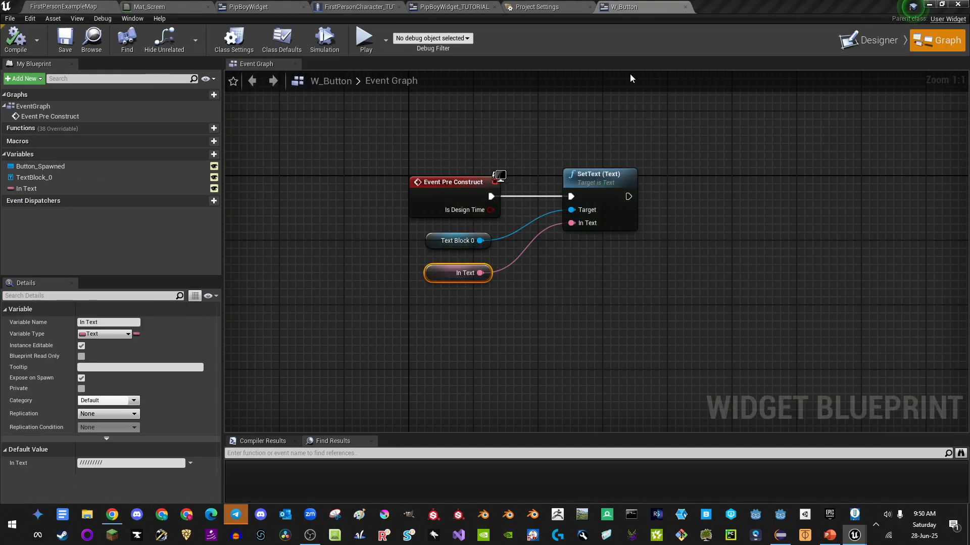
{"action": "left_click", "coordinate": [209, 7]}
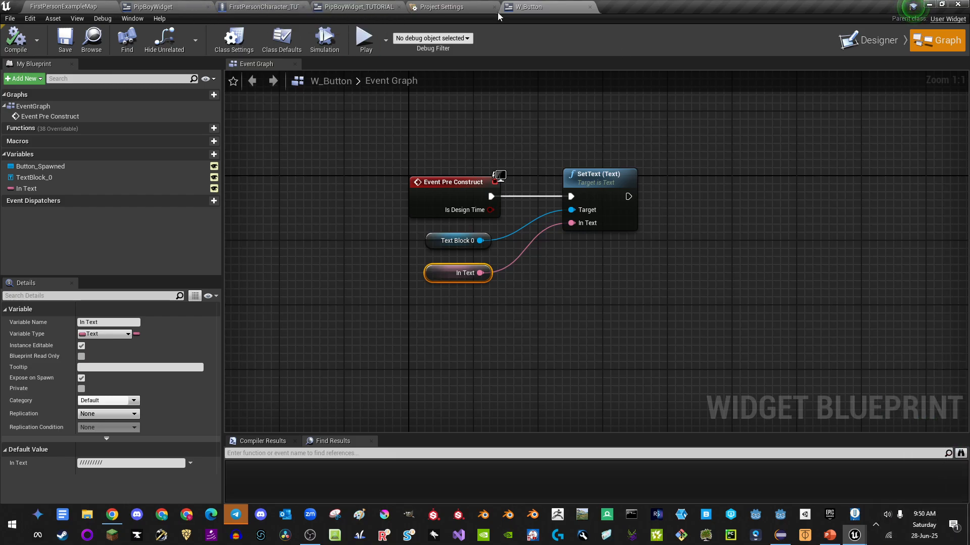
{"action": "left_click", "coordinate": [590, 7]}
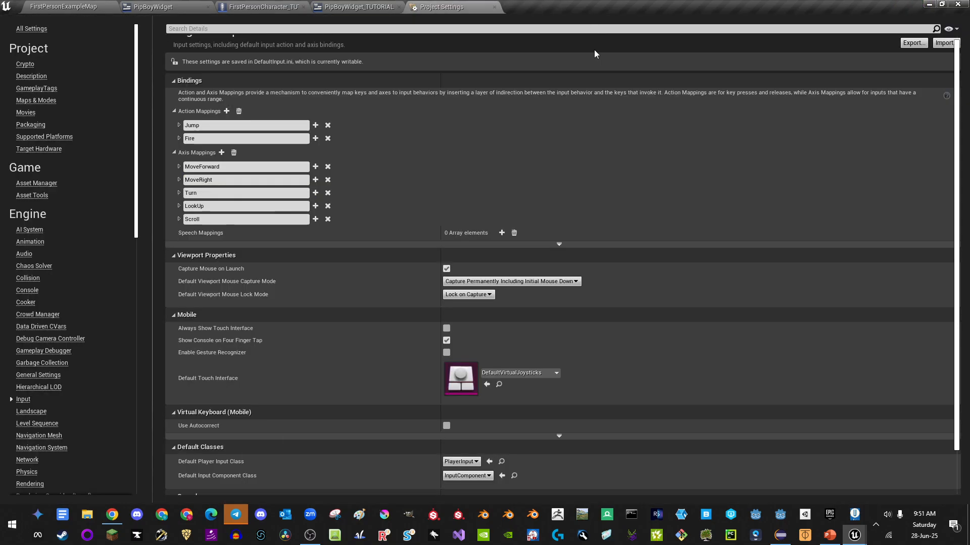
{"action": "left_click", "coordinate": [494, 7]}
Step: Examine PipBoyWidget_TUTORIAL's starting nodes and FirstPersonCharacter_TUTORIAL's event graph, including the Debug Check, movement and jump groups
{"action": "right_click_drag", "start_coordinate": [526, 156], "coordinate": [465, 174]}
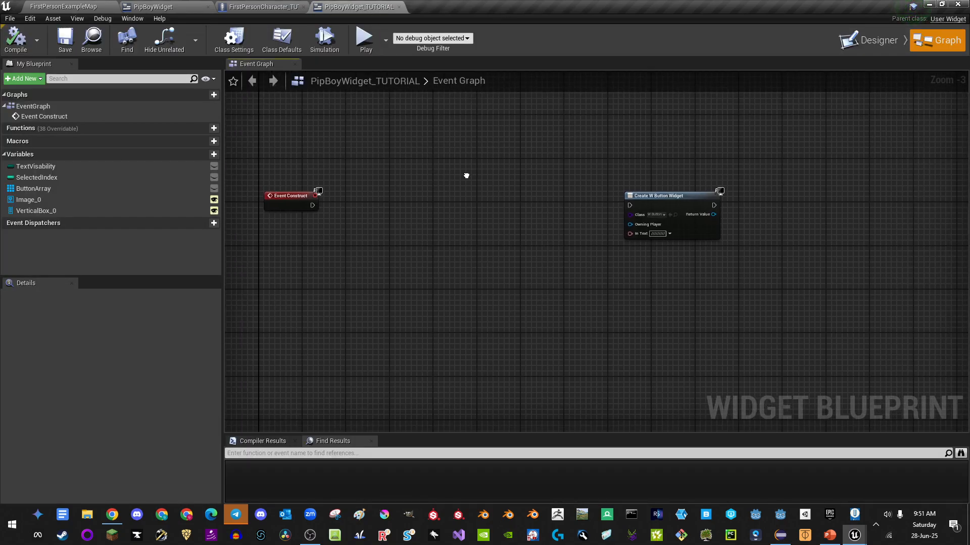
{"action": "left_click", "coordinate": [262, 7]}
{"action": "scroll", "coordinate": [503, 365], "scroll_direction": "down", "scroll_amount": 4}
{"action": "right_click_drag", "start_coordinate": [503, 365], "coordinate": [404, 247]}
{"action": "scroll", "coordinate": [497, 202], "scroll_direction": "down", "scroll_amount": 1}
{"action": "scroll", "coordinate": [431, 250], "scroll_direction": "up", "scroll_amount": 3}
{"action": "scroll", "coordinate": [528, 310], "scroll_direction": "up", "scroll_amount": 6}
{"action": "right_click_drag", "start_coordinate": [529, 311], "coordinate": [463, 320]}
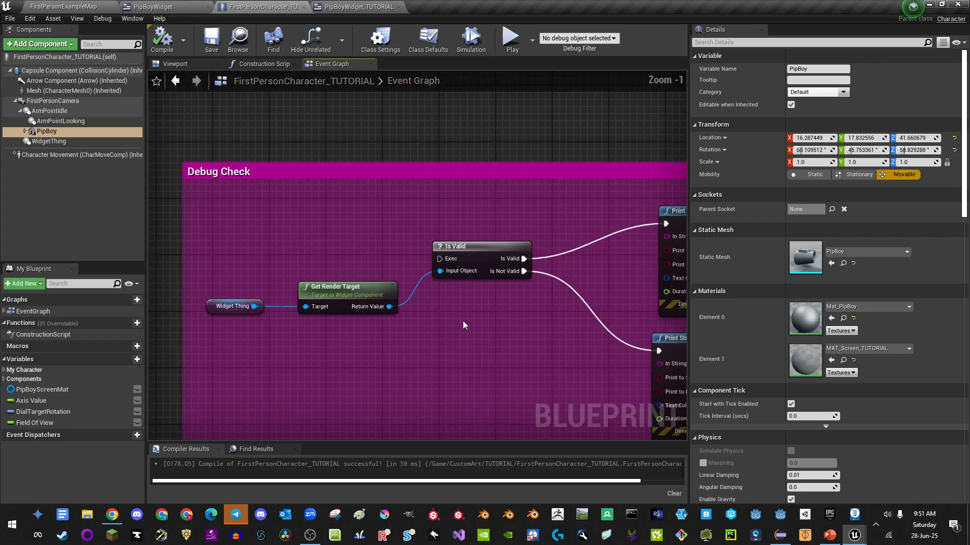
{"action": "scroll", "coordinate": [600, 301], "scroll_direction": "down", "scroll_amount": 3}
{"action": "right_click_drag", "start_coordinate": [318, 176], "coordinate": [619, 312]}
{"action": "scroll", "coordinate": [618, 312], "scroll_direction": "down", "scroll_amount": 1}
{"action": "right_click_drag", "start_coordinate": [487, 269], "coordinate": [523, 331]}
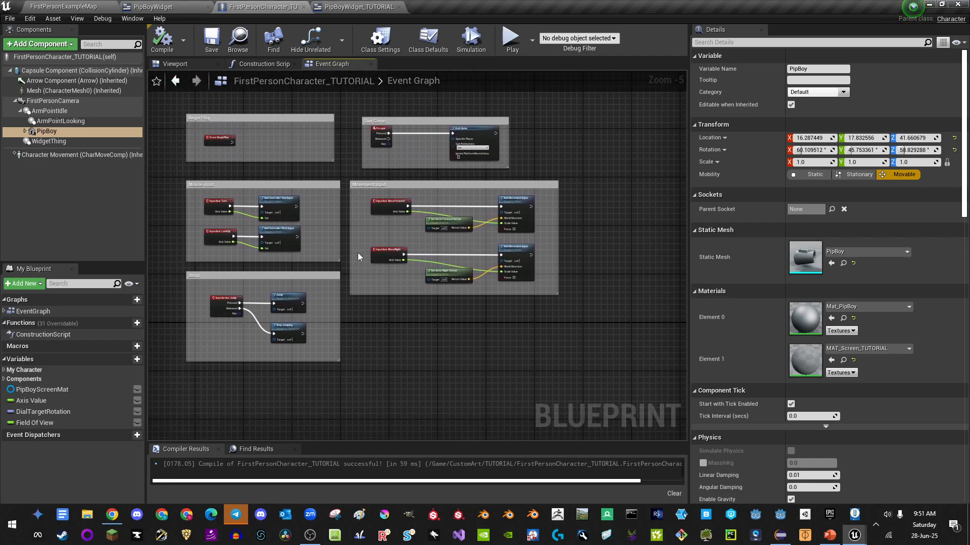
Step: Close the finished PipBoyWidget and return to the FirstPersonCharacter_TUTORIAL blueprint
{"action": "left_click", "coordinate": [172, 6]}
{"action": "right_click_drag", "start_coordinate": [419, 162], "coordinate": [363, 132]}
{"action": "scroll", "coordinate": [331, 117], "scroll_direction": "up", "scroll_amount": 1}
{"action": "scroll", "coordinate": [376, 161], "scroll_direction": "down", "scroll_amount": 1}
{"action": "left_click_drag", "start_coordinate": [161, 6], "coordinate": [161, 0]}
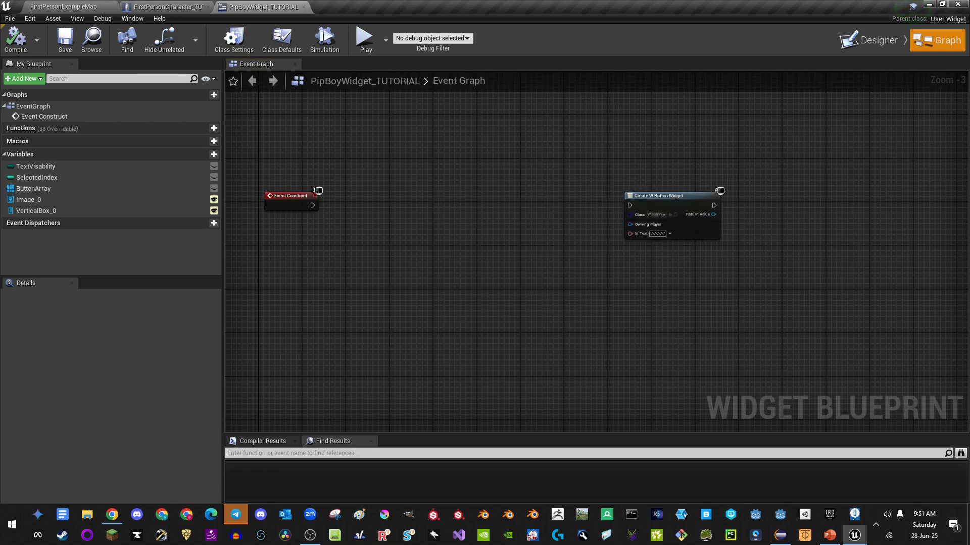
{"action": "left_click", "coordinate": [171, 7]}
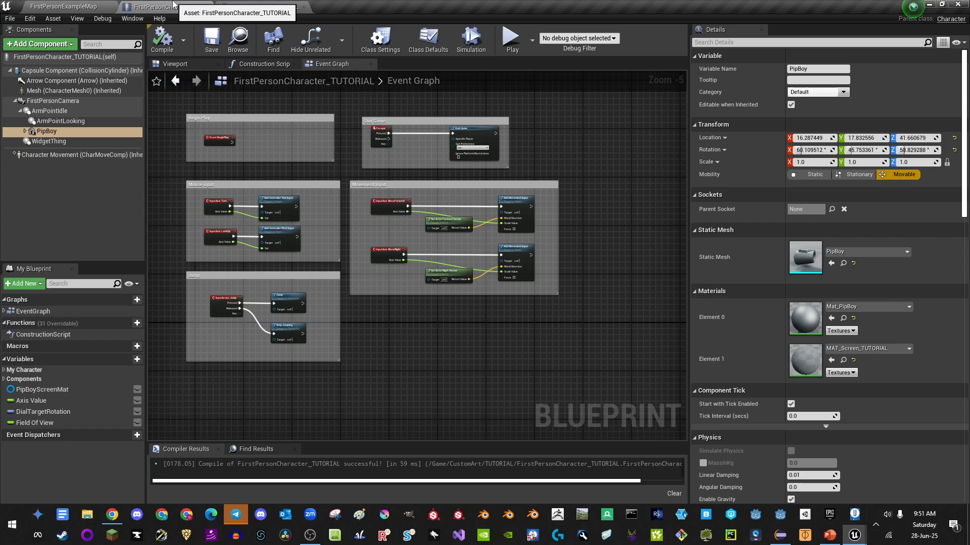
{"action": "left_click", "coordinate": [249, 6]}
{"action": "mouse_move", "coordinate": [459, 156]}
{"action": "right_mouse_down"}
{"action": "mouse_move", "coordinate": [418, 148]}
{"action": "mouse_move", "coordinate": [452, 147]}
{"action": "right_mouse_up"}
{"action": "left_click", "coordinate": [156, 6]}
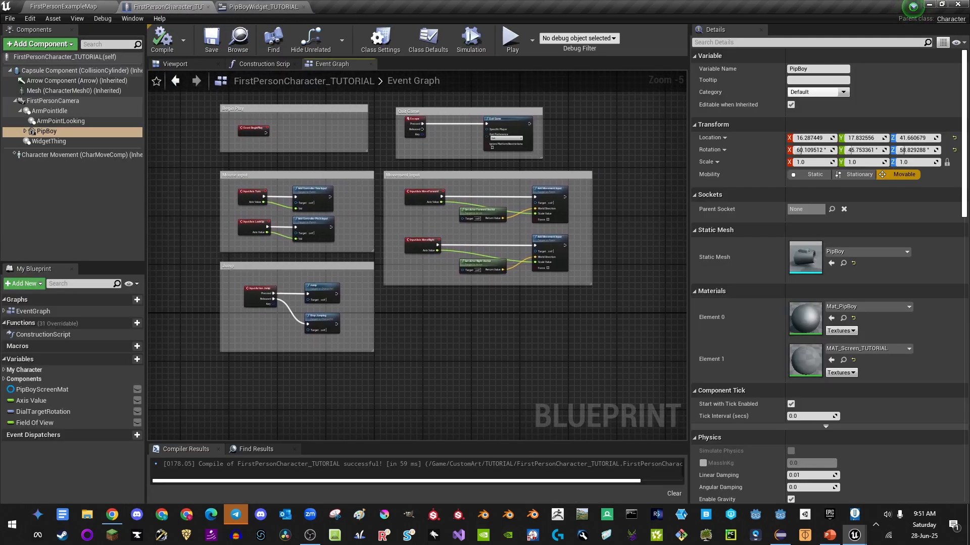
Step: Select the WidgetThing component in the character's viewport and set its X location to 9.0
{"action": "left_click", "coordinate": [174, 68]}
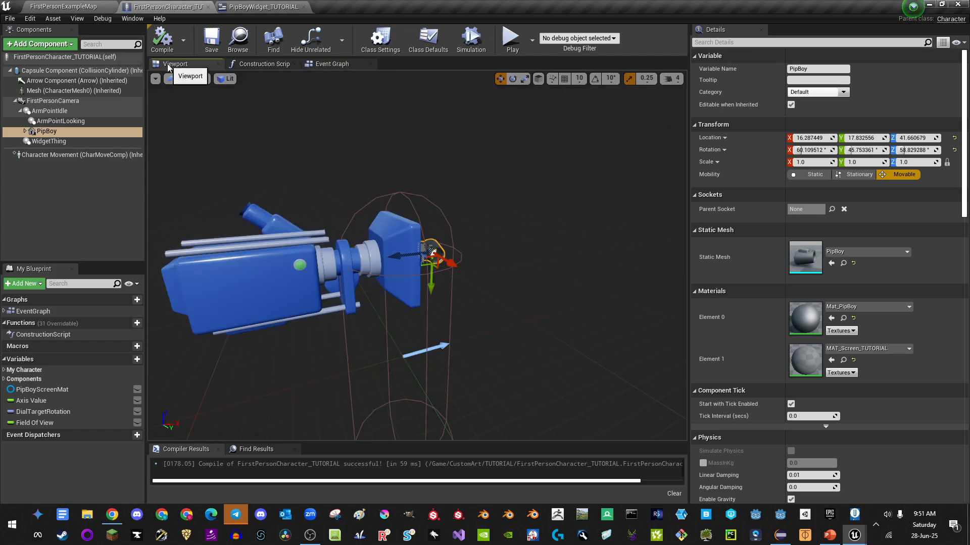
{"action": "mouse_move", "coordinate": [348, 212]}
{"action": "right_mouse_down"}
{"action": "mouse_move", "coordinate": [384, 212]}
{"action": "mouse_move", "coordinate": [356, 213]}
{"action": "right_mouse_up"}
{"action": "key", "text": "w"}
{"action": "key", "text": "w"}
{"action": "right_click_drag", "start_coordinate": [404, 273], "coordinate": [448, 301]}
{"action": "key", "text": "a"}
{"action": "left_click", "coordinate": [448, 308]}
{"action": "key", "text": "w"}
{"action": "right_click_drag", "start_coordinate": [461, 339], "coordinate": [414, 364]}
{"action": "key", "text": "s"}
{"action": "key", "text": "w"}
{"action": "key", "text": "s"}
{"action": "key", "text": "w"}
{"action": "key", "text": "s"}
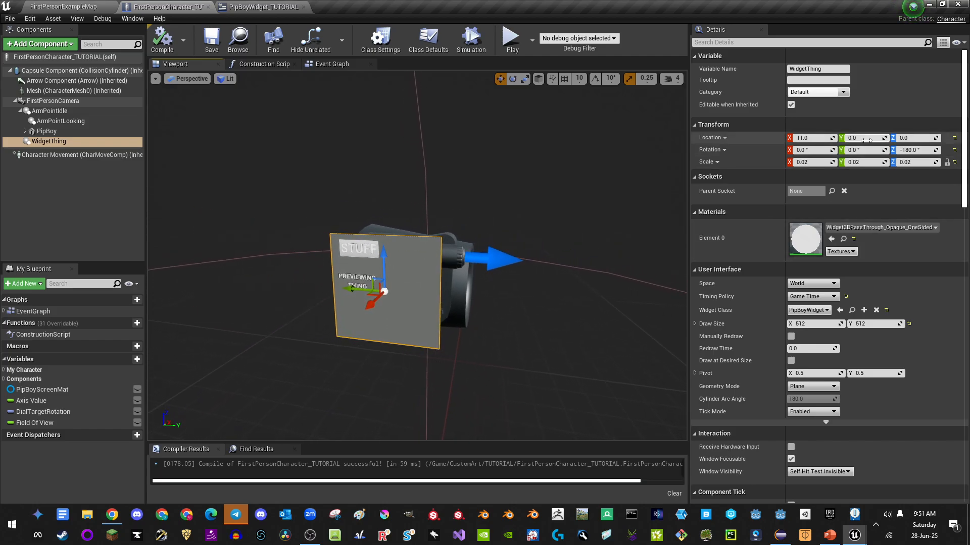
{"action": "left_click", "coordinate": [814, 138]}
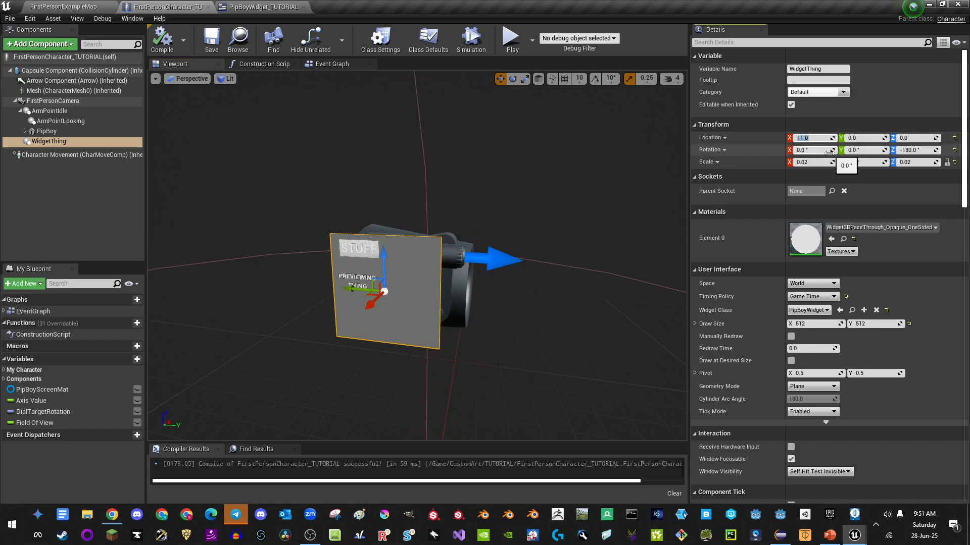
{"action": "key", "text": "Return"}
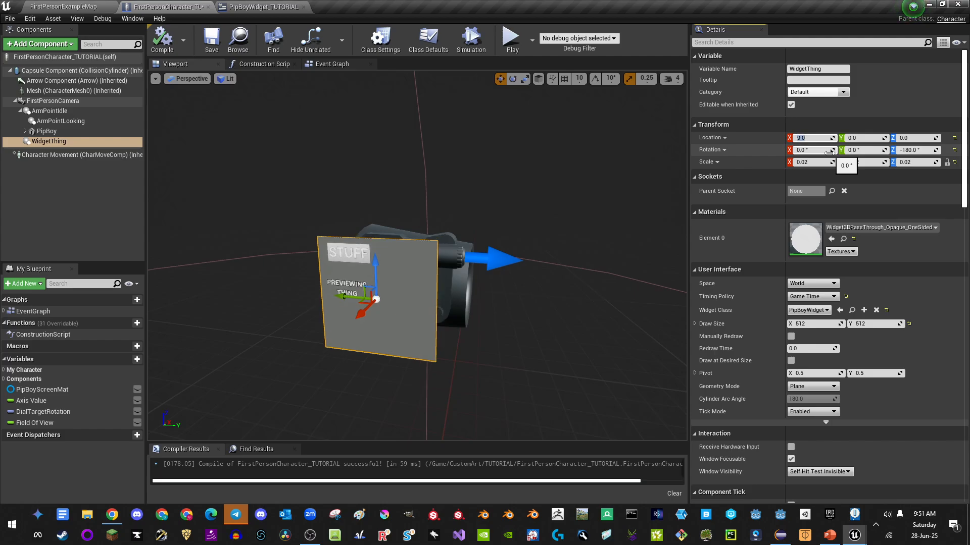
{"action": "right_click_drag", "start_coordinate": [511, 243], "coordinate": [512, 237]}
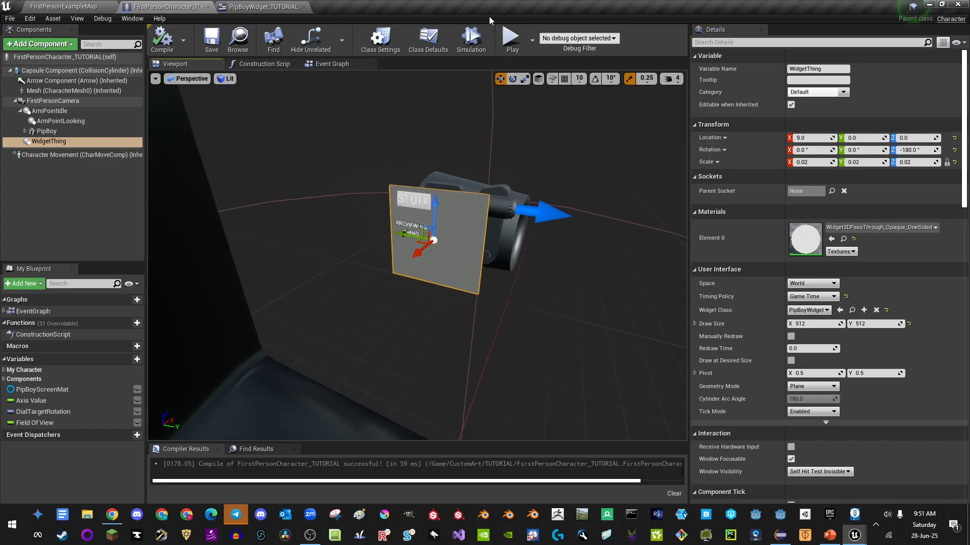
Step: Play-test the tutorial character's Pip-Boy, and check the blueprint's Construction Script and Event Graph
{"action": "left_click", "coordinate": [510, 40]}
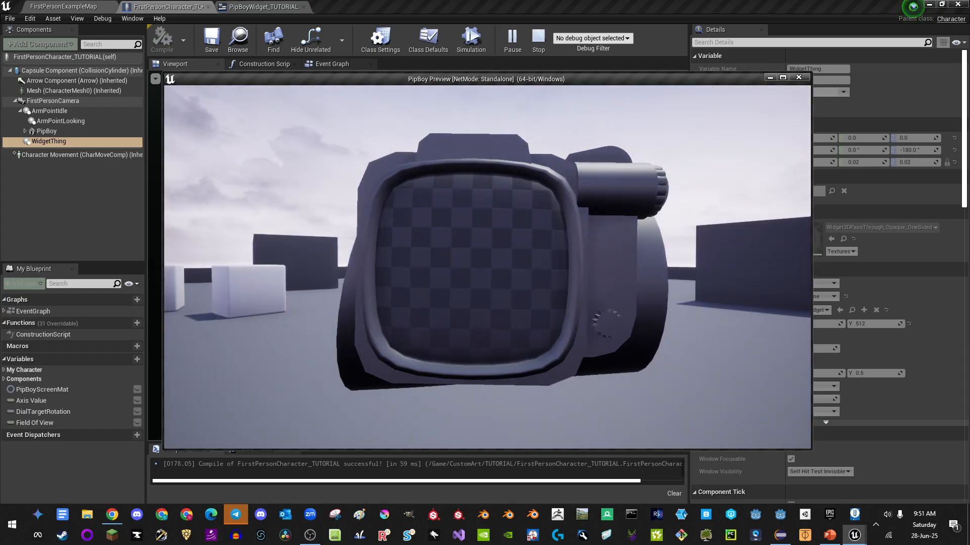
{"action": "key", "text": "Escape"}
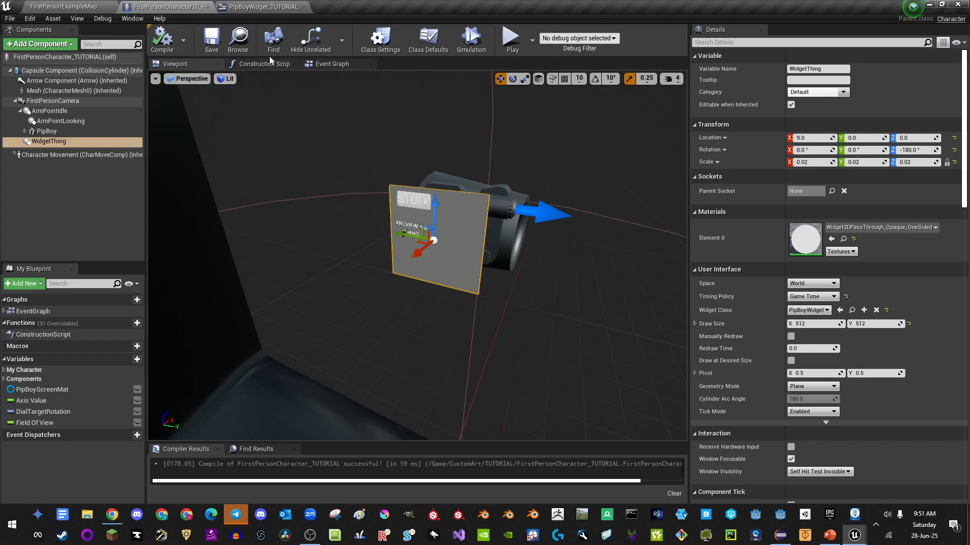
{"action": "left_click", "coordinate": [327, 65]}
{"action": "left_click", "coordinate": [266, 67]}
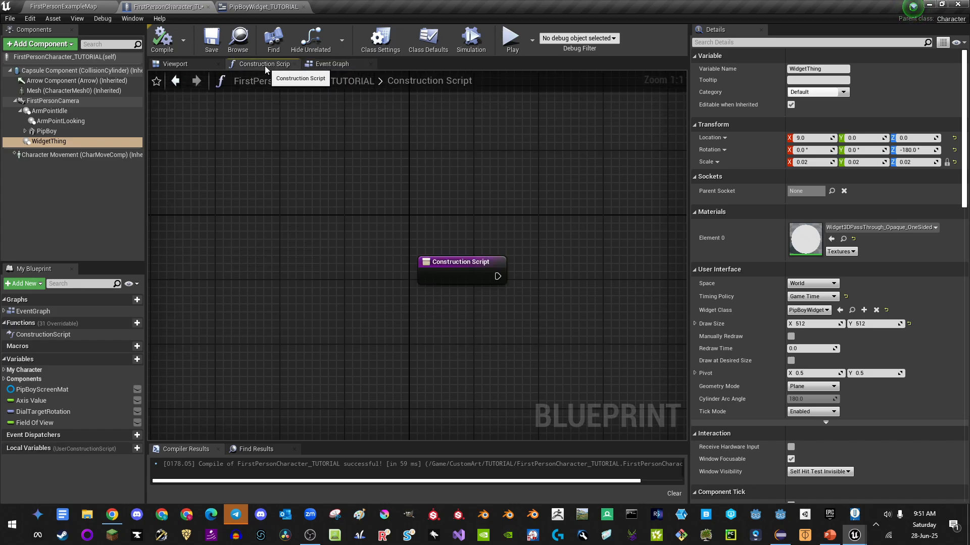
{"action": "left_click", "coordinate": [333, 64]}
{"action": "scroll", "coordinate": [490, 199], "scroll_direction": "down", "scroll_amount": 4}
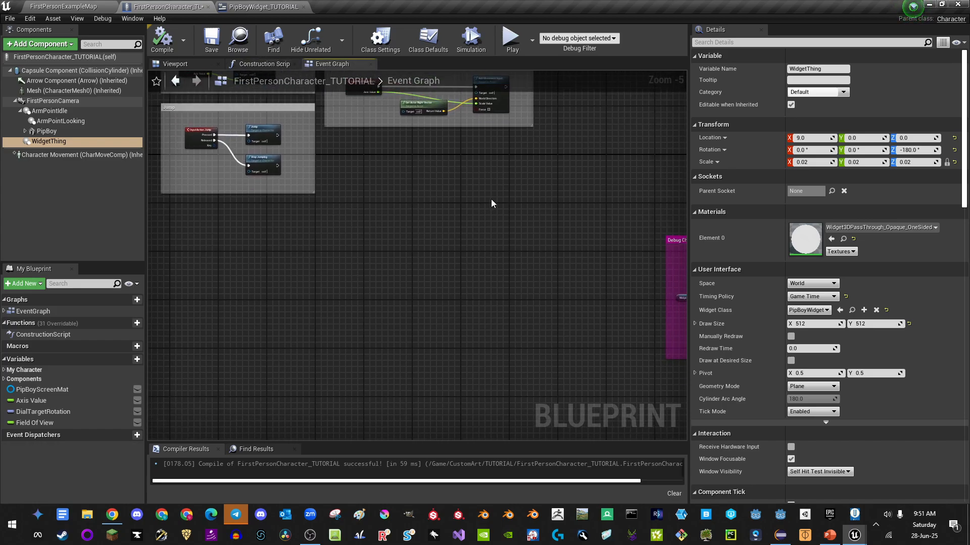
{"action": "right_click_drag", "start_coordinate": [490, 199], "coordinate": [444, 226]}
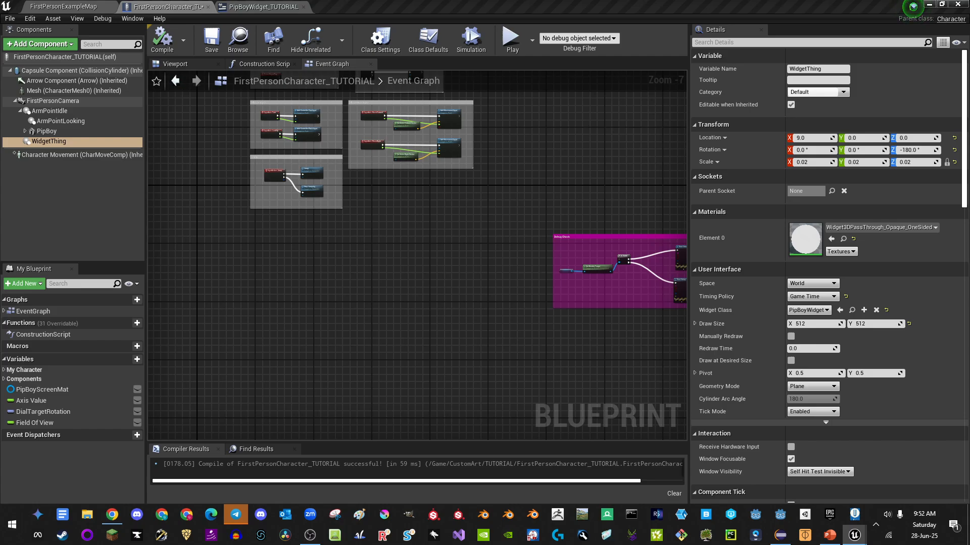
Step: Add a custom event named WidgetPrep in the empty area below the jump group of the event graph
{"action": "right_click_drag", "start_coordinate": [309, 170], "coordinate": [424, 306]}
{"action": "right_click_drag", "start_coordinate": [333, 379], "coordinate": [330, 269]}
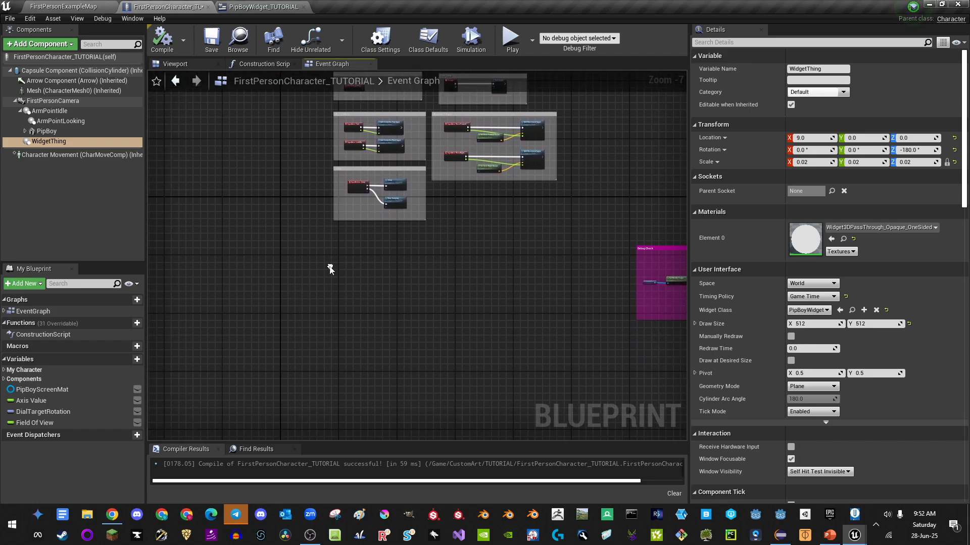
{"action": "right_click", "coordinate": [330, 267]}
{"action": "type", "text": "custom"}
{"action": "key", "text": "Return"}
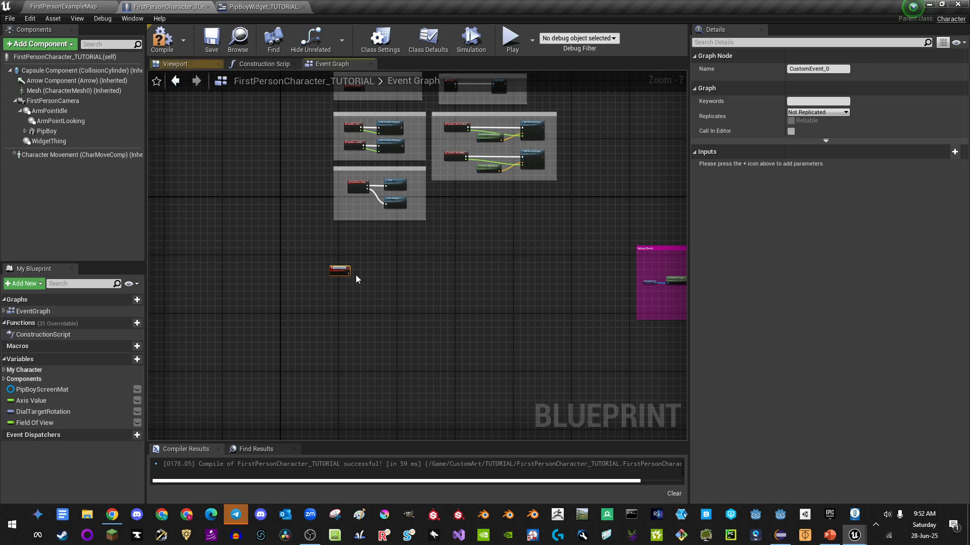
{"action": "type", "text": "H"}
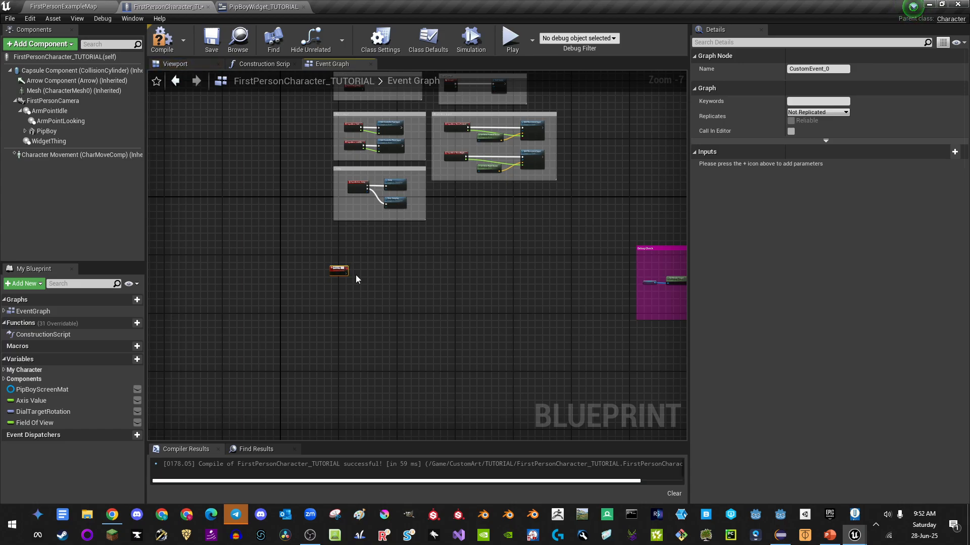
{"action": "key", "text": "Return"}
{"action": "right_click_drag", "start_coordinate": [405, 199], "coordinate": [452, 321]}
{"action": "scroll", "coordinate": [404, 165], "scroll_direction": "up", "scroll_amount": 5}
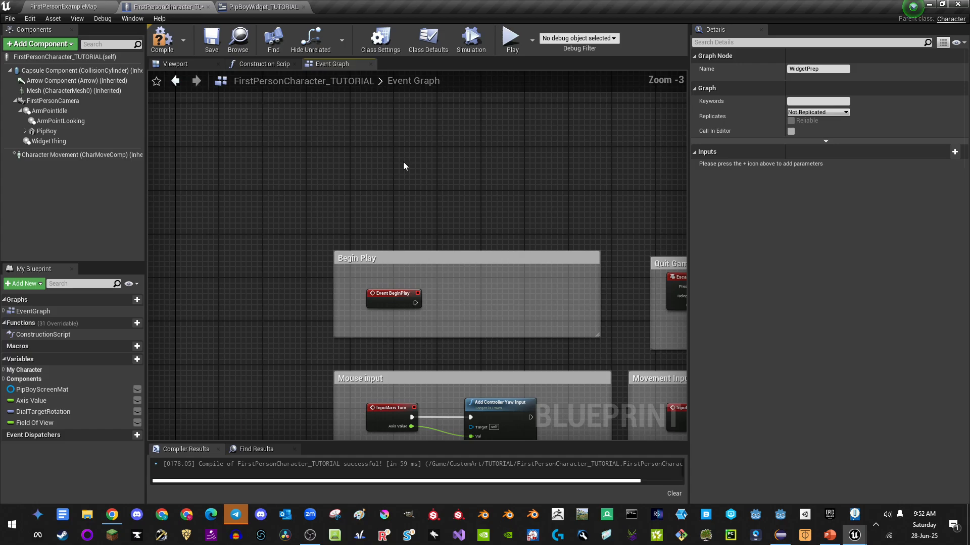
{"action": "left_click_drag", "start_coordinate": [417, 313], "coordinate": [452, 313]}
{"action": "type", "text": "begin"}
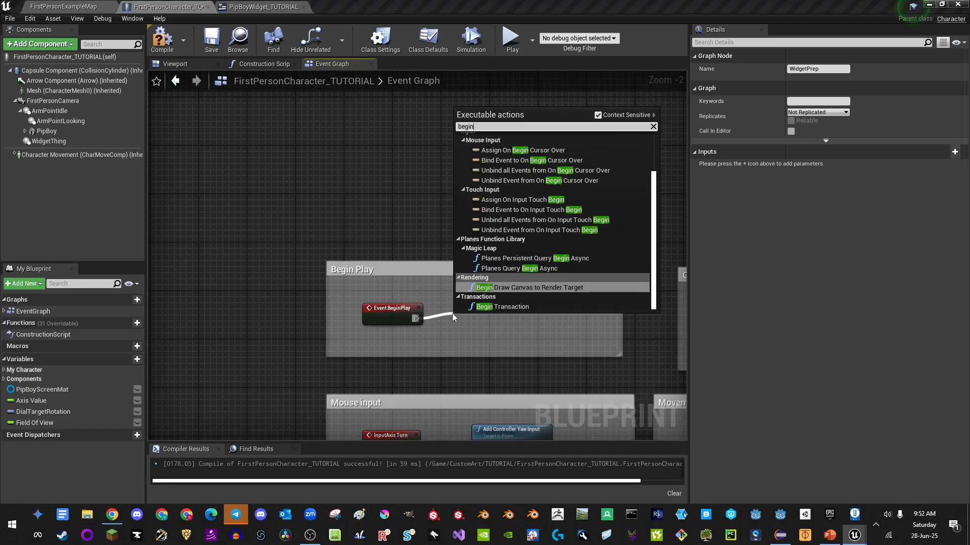
{"action": "key", "text": "Return"}
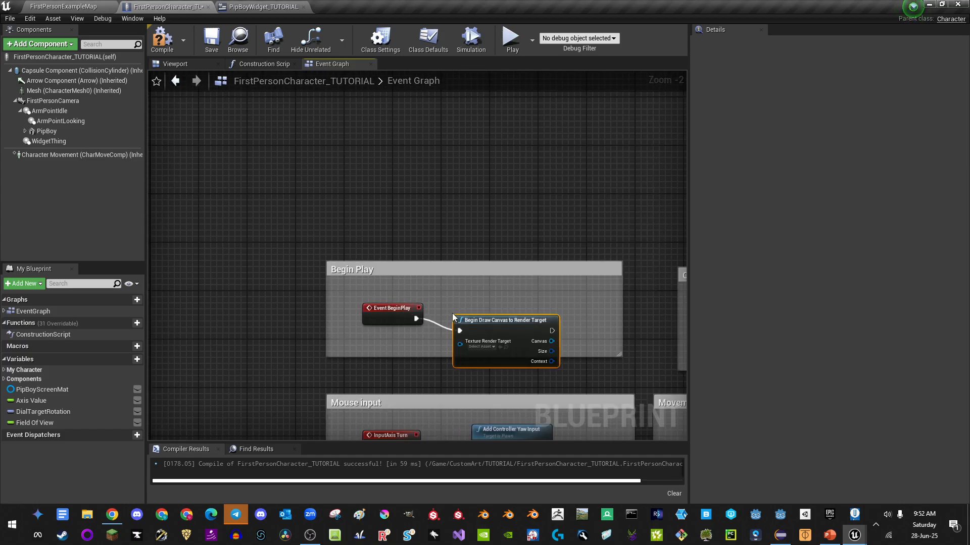
{"action": "key", "text": "Delete"}
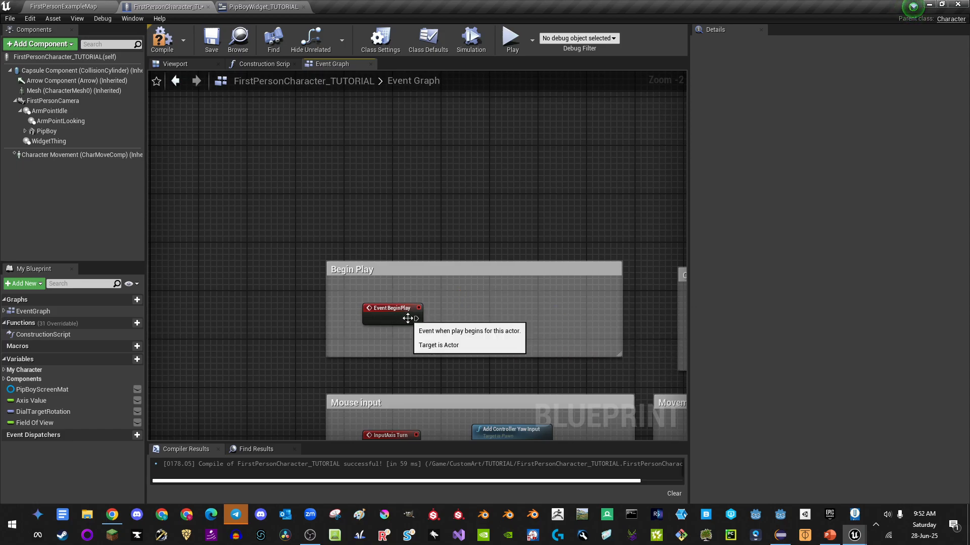
Step: Call the Widget Prep event from Event BeginPlay inside the Begin Play group
{"action": "left_click_drag", "start_coordinate": [416, 319], "coordinate": [435, 307]}
{"action": "type", "text": "widg"}
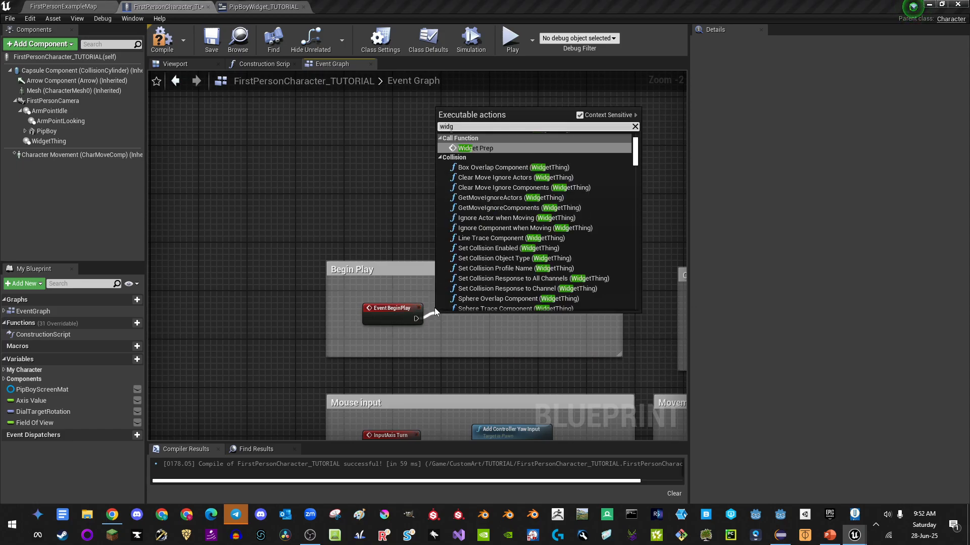
{"action": "key", "text": "Return"}
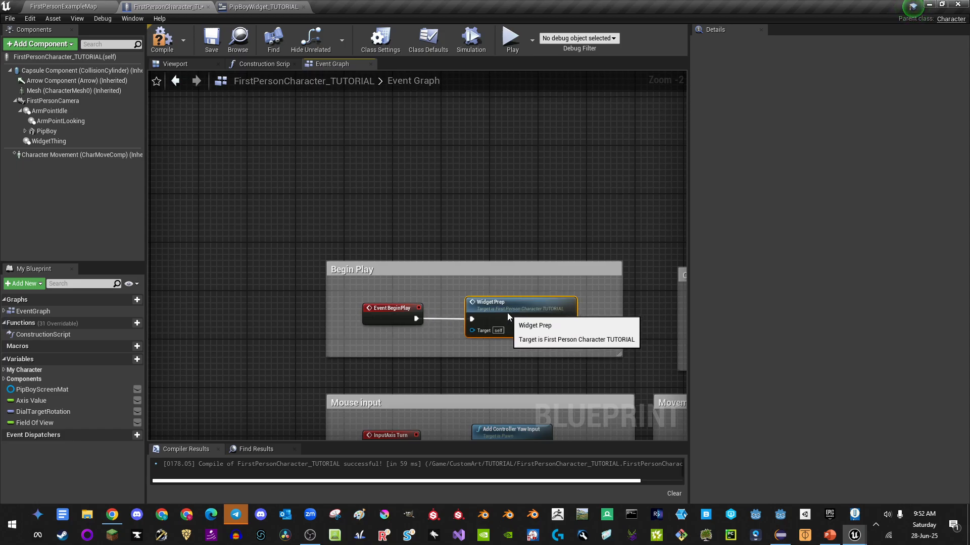
Step: Move the WidgetPrep event node closer beneath the jump group and compile the character blueprint
{"action": "scroll", "coordinate": [516, 315], "scroll_direction": "down", "scroll_amount": 5}
{"action": "right_click_drag", "start_coordinate": [516, 315], "coordinate": [287, 305]}
{"action": "scroll", "coordinate": [461, 238], "scroll_direction": "up", "scroll_amount": 2}
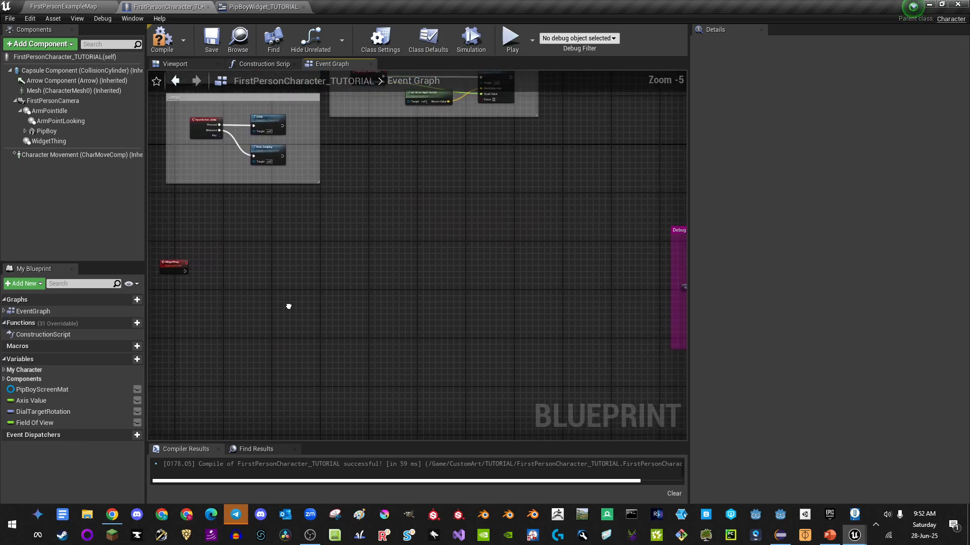
{"action": "right_click_drag", "start_coordinate": [284, 271], "coordinate": [325, 269]}
{"action": "left_click_drag", "start_coordinate": [261, 260], "coordinate": [288, 244]}
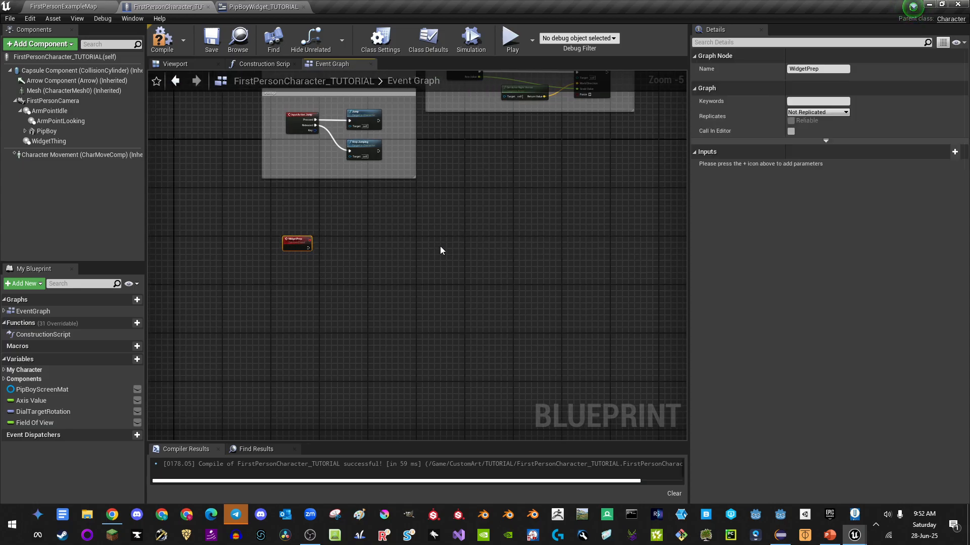
{"action": "right_click_drag", "start_coordinate": [440, 246], "coordinate": [380, 216]}
{"action": "left_click", "coordinate": [167, 41]}
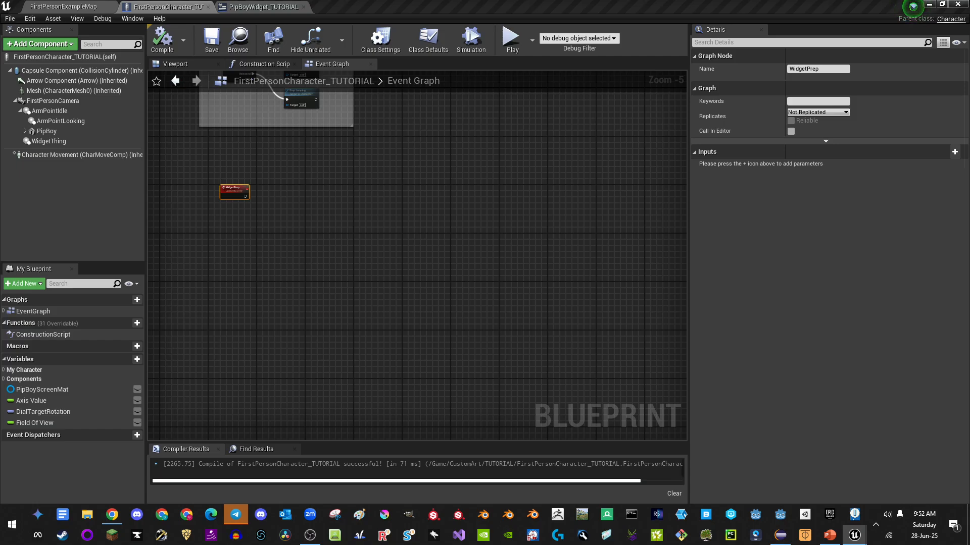
Step: Paste the First Person Camera, Field Of View getter and SET Field Of View nodes, and connect WidgetPrep to the setter
{"action": "left_click", "coordinate": [273, 219]}
{"action": "right_click_drag", "start_coordinate": [288, 203], "coordinate": [352, 187]}
{"action": "key", "text": "ctrl+v"}
{"action": "scroll", "coordinate": [350, 159], "scroll_direction": "up", "scroll_amount": 4}
{"action": "left_click_drag", "start_coordinate": [523, 206], "coordinate": [482, 216]}
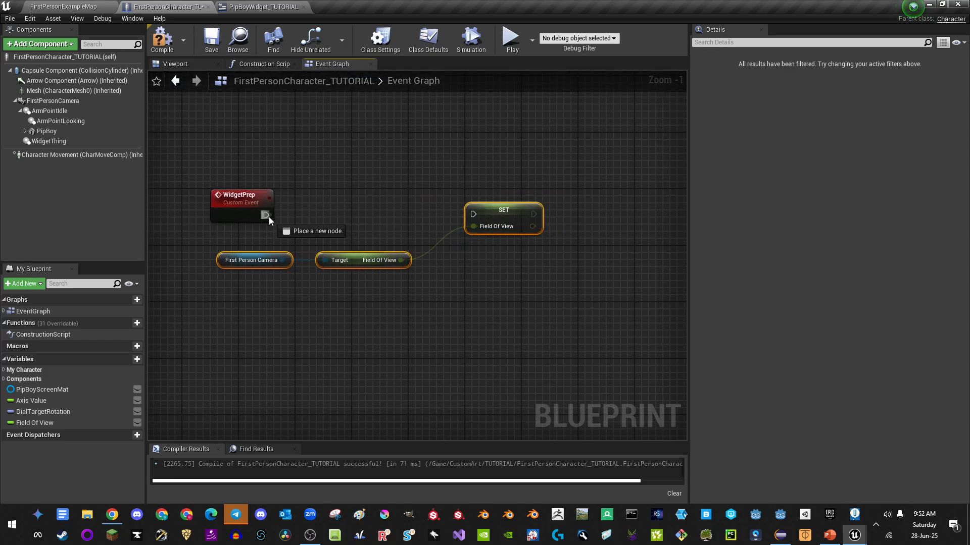
{"action": "left_click_drag", "start_coordinate": [266, 215], "coordinate": [473, 214]}
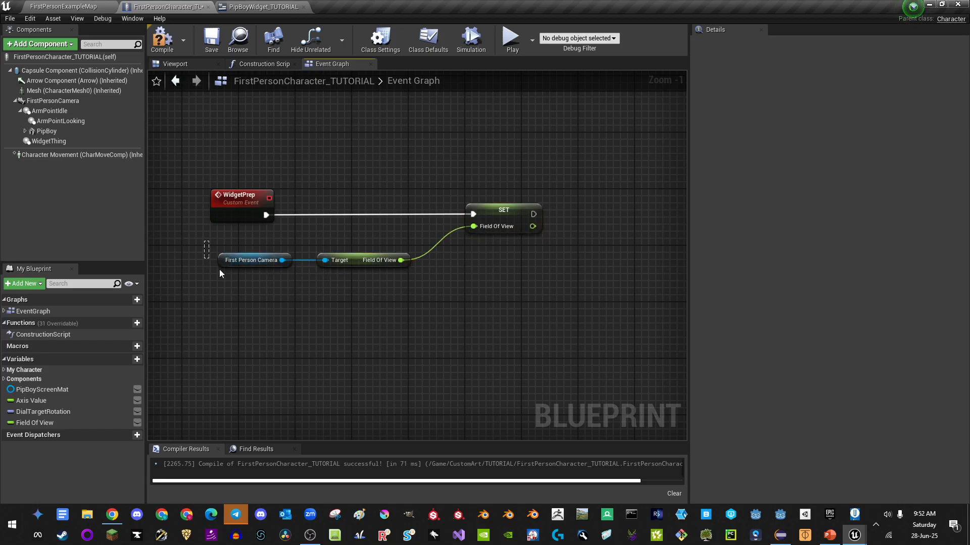
Step: Insert the Pip Boy's Create Dynamic Material Instance node chain and connect it after the SET Field Of View node
{"action": "left_click_drag", "start_coordinate": [219, 269], "coordinate": [258, 298]}
{"action": "right_click_drag", "start_coordinate": [510, 276], "coordinate": [457, 252]}
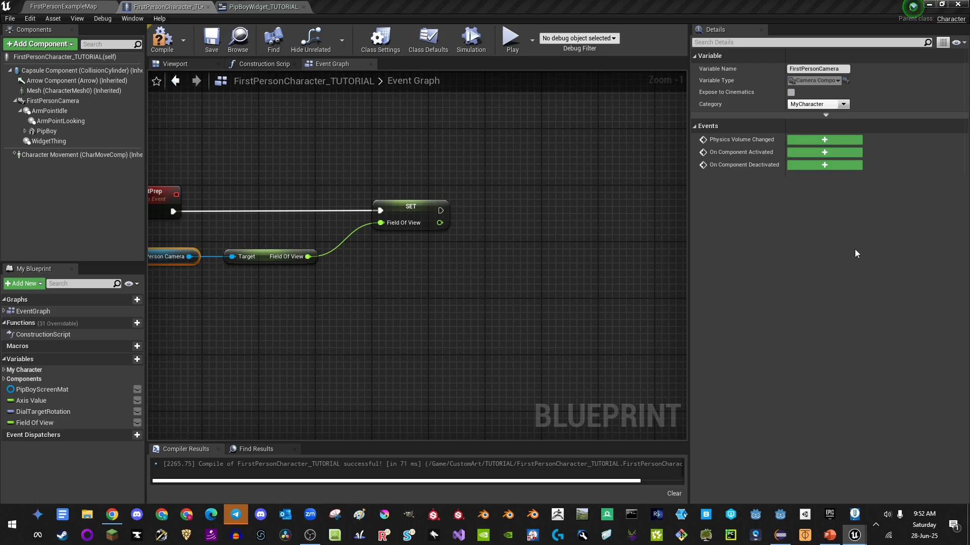
{"action": "right_click_drag", "start_coordinate": [543, 255], "coordinate": [361, 225]}
{"action": "left_click_drag", "start_coordinate": [382, 193], "coordinate": [269, 188]}
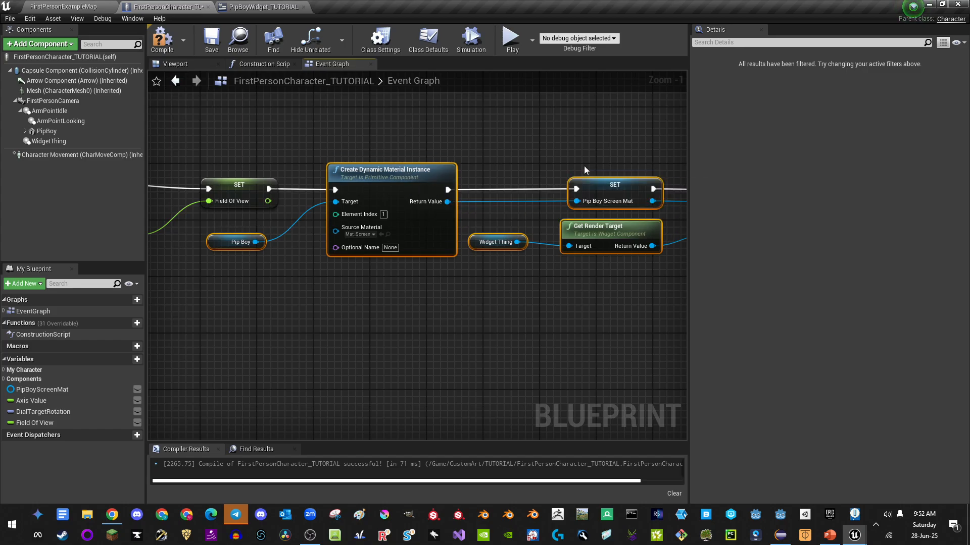
Step: Align the Widget Thing node with Get Render Target and shift both slightly down beneath the Pip Boy Screen Mat setter
{"action": "right_click_drag", "start_coordinate": [584, 166], "coordinate": [511, 138]}
{"action": "left_click", "coordinate": [573, 183]}
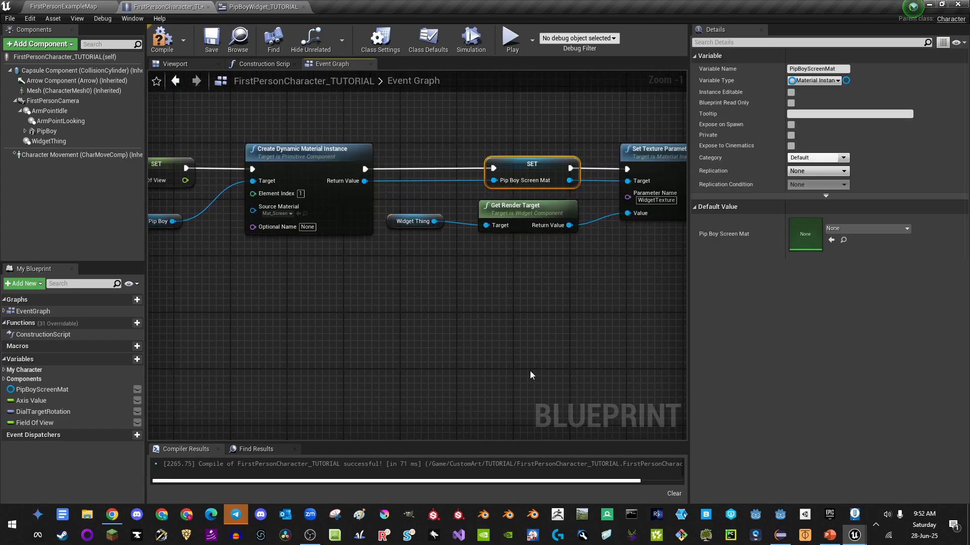
{"action": "right_click_drag", "start_coordinate": [537, 270], "coordinate": [486, 282]}
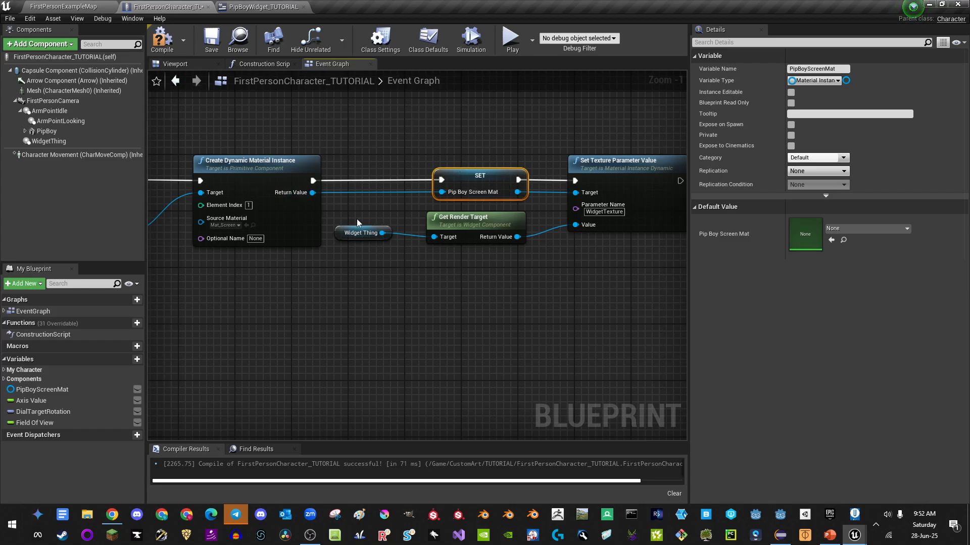
{"action": "left_click_drag", "start_coordinate": [356, 219], "coordinate": [520, 273]}
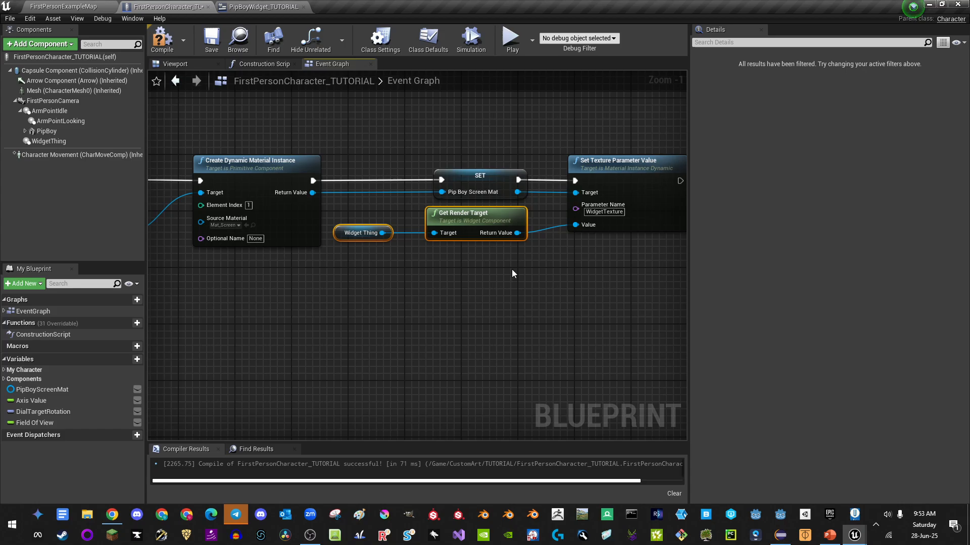
{"action": "left_click_drag", "start_coordinate": [497, 221], "coordinate": [499, 229]}
{"action": "right_click_drag", "start_coordinate": [610, 262], "coordinate": [542, 262]}
{"action": "left_click_drag", "start_coordinate": [509, 133], "coordinate": [542, 226]}
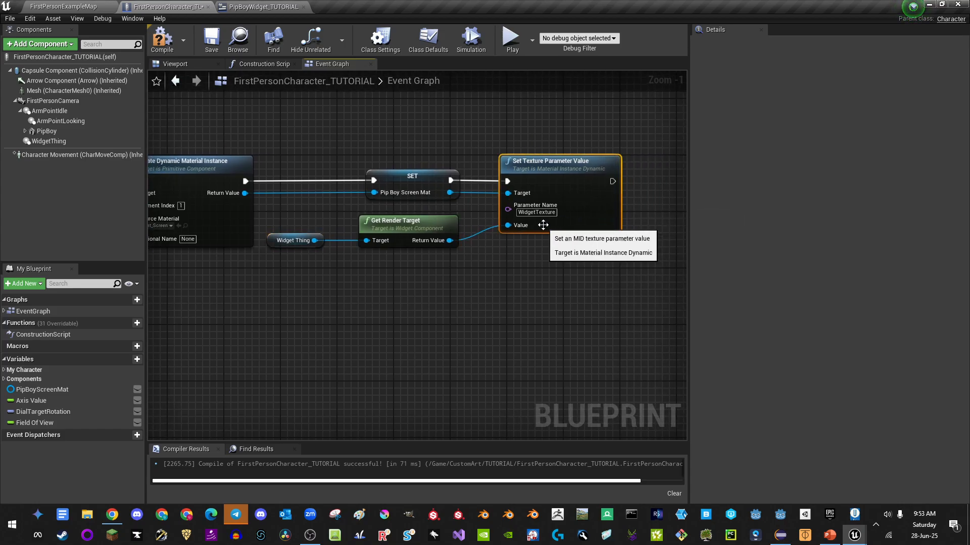
Step: Locate the Create Dynamic Material Instance node's source material among the assets, and open MAT_Screen_TUTORIAL from the TUTORIAL folder
{"action": "right_click_drag", "start_coordinate": [372, 253], "coordinate": [557, 271]}
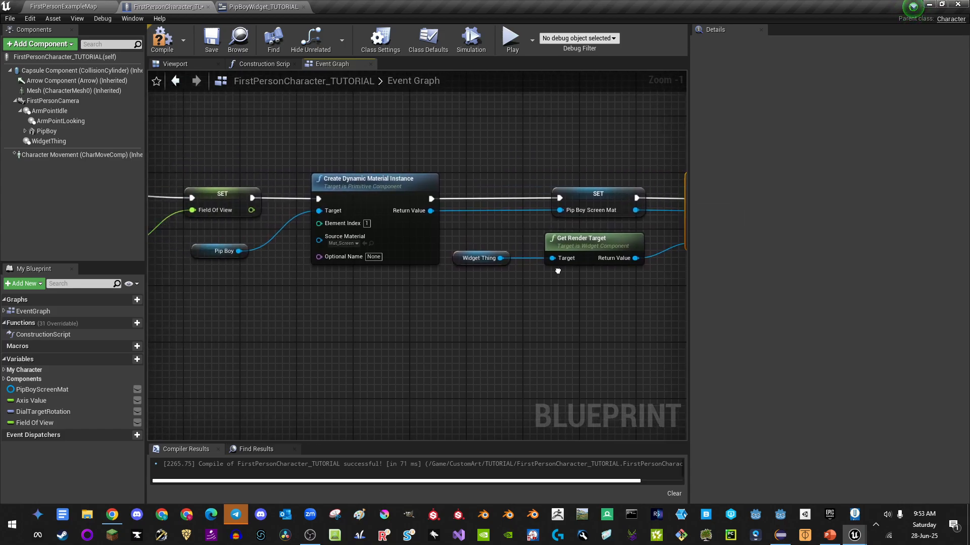
{"action": "left_click", "coordinate": [371, 244]}
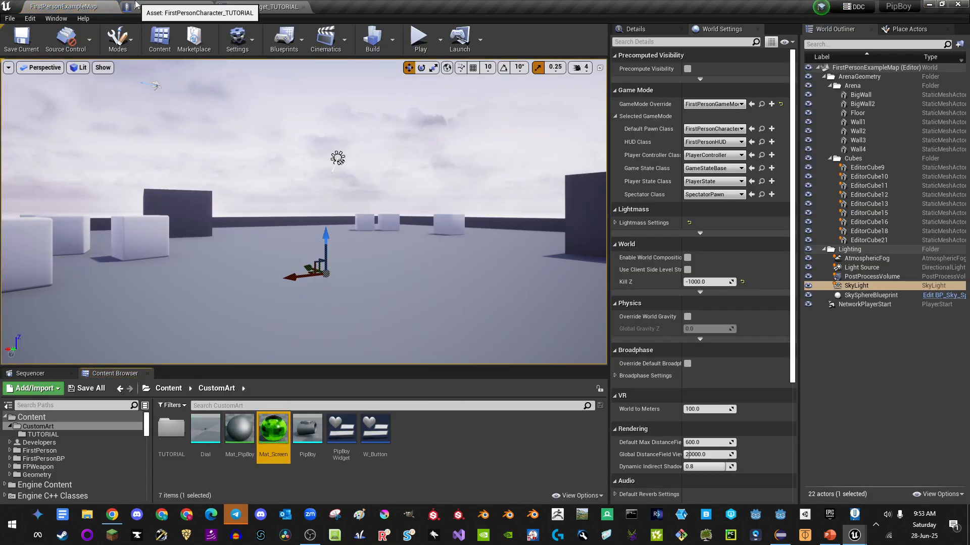
{"action": "double_click", "coordinate": [172, 429]}
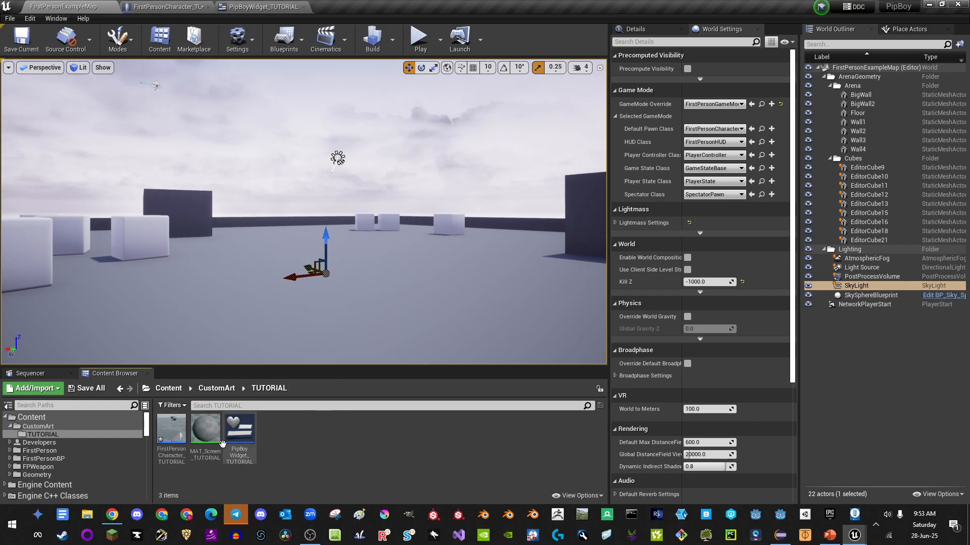
{"action": "double_click", "coordinate": [205, 428]}
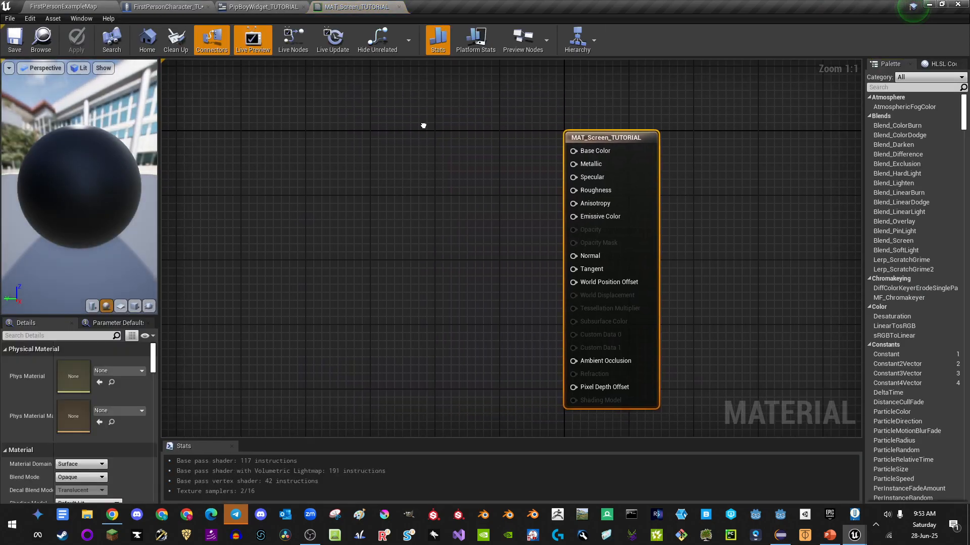
Step: Assign MAT_Screen_TUTORIAL as the Source Material of the Create Dynamic Material Instance node
{"action": "left_click", "coordinate": [70, 5]}
{"action": "left_click", "coordinate": [166, 6]}
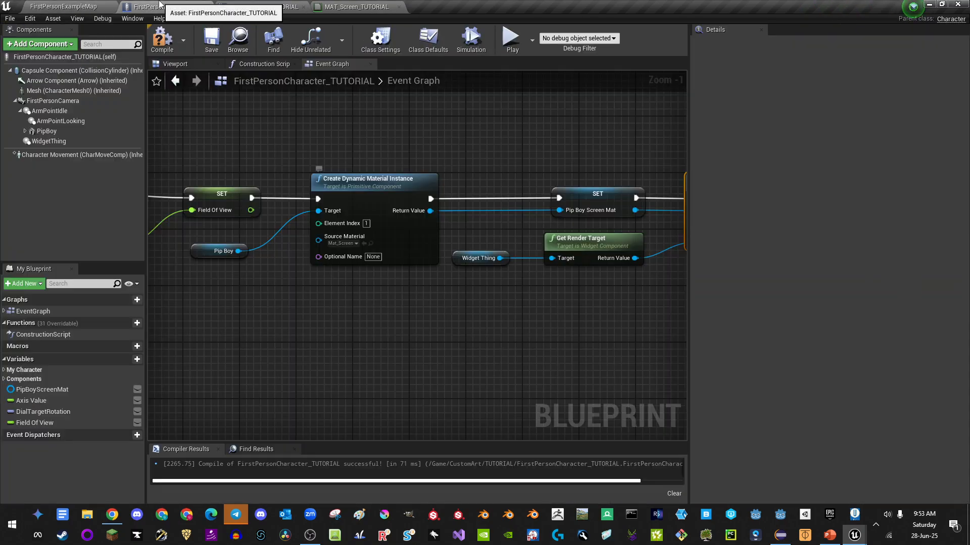
{"action": "left_click", "coordinate": [356, 7]}
{"action": "left_click", "coordinate": [41, 44]}
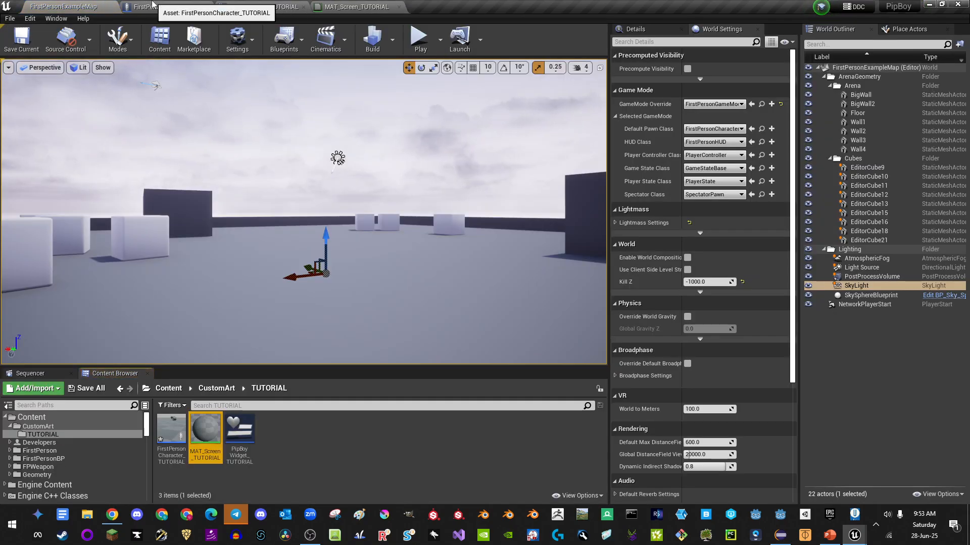
{"action": "left_click", "coordinate": [167, 7]}
{"action": "left_click", "coordinate": [364, 243]}
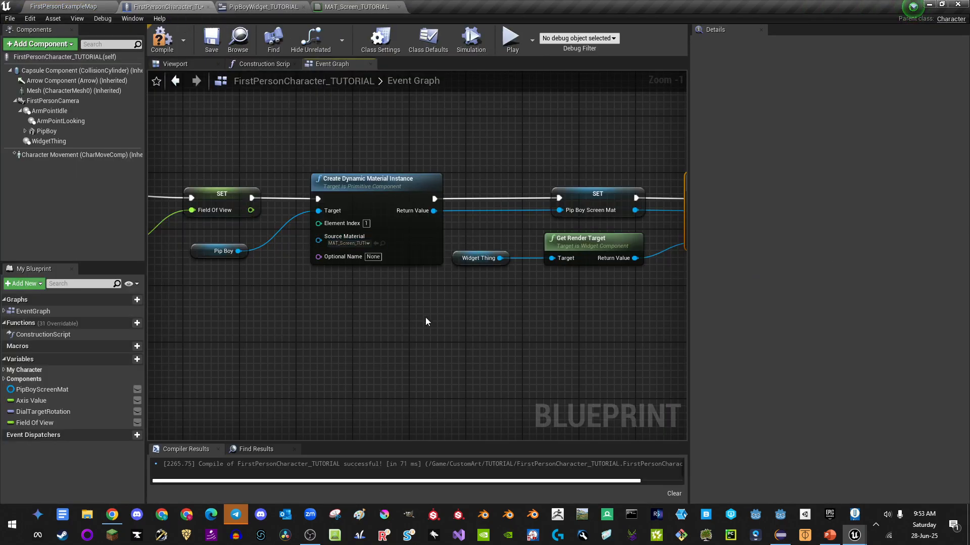
Step: Select the WidgetTexture parameter name in the Set Texture Parameter Value node, and return to the MAT_Screen_TUTORIAL material
{"action": "right_click_drag", "start_coordinate": [425, 317], "coordinate": [366, 277]}
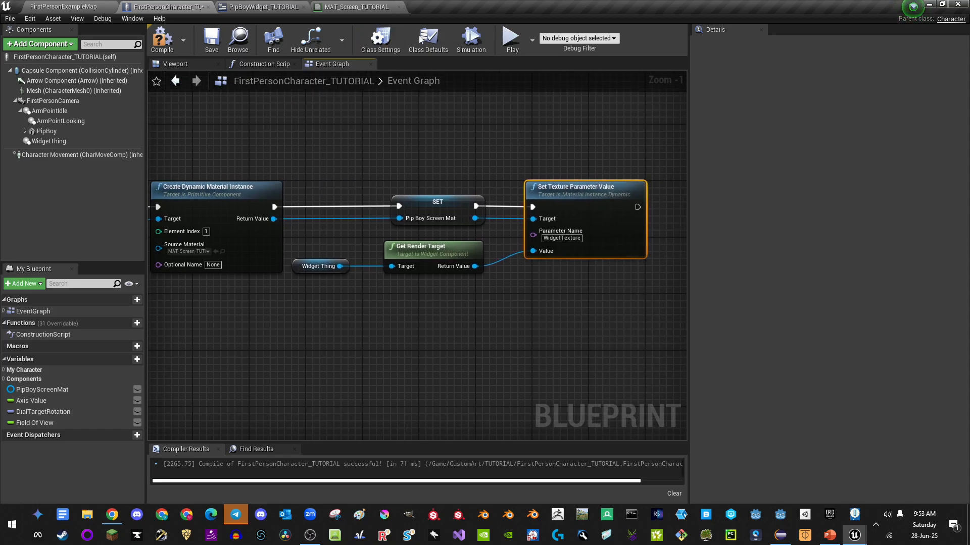
{"action": "left_click", "coordinate": [562, 238]}
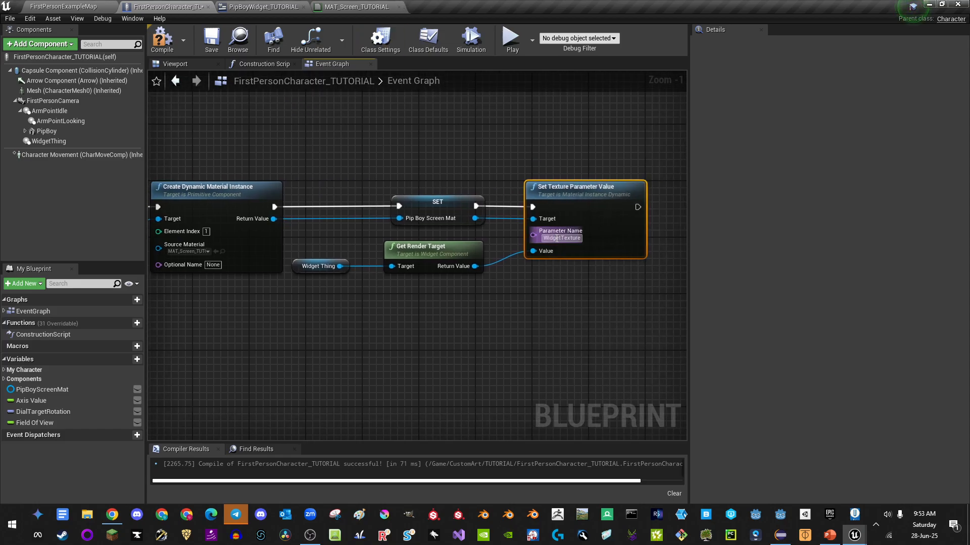
{"action": "left_click", "coordinate": [356, 6]}
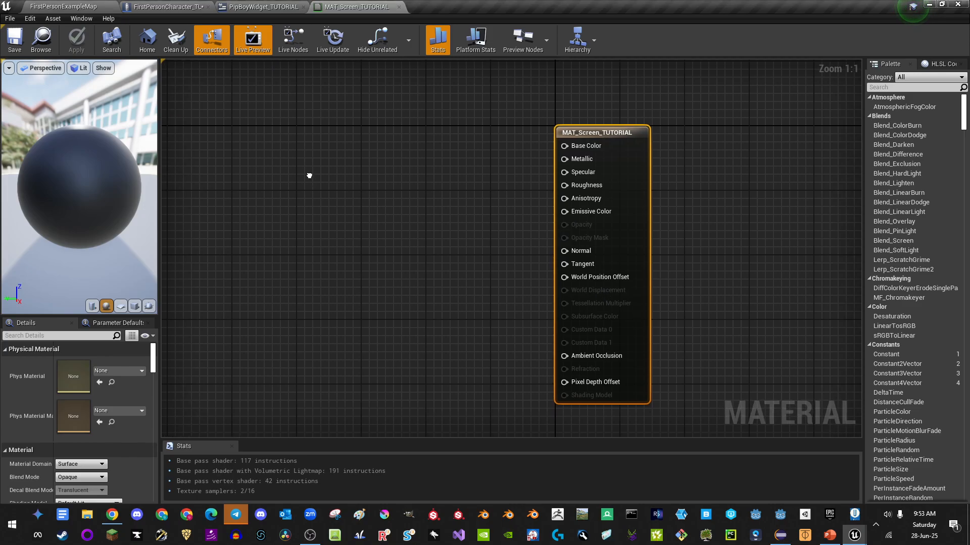
Step: Add a Texture Sample node to the material graph beside the MAT_Screen_TUTORIAL output node
{"action": "right_click", "coordinate": [309, 176]}
{"action": "type", "text": "widget"}
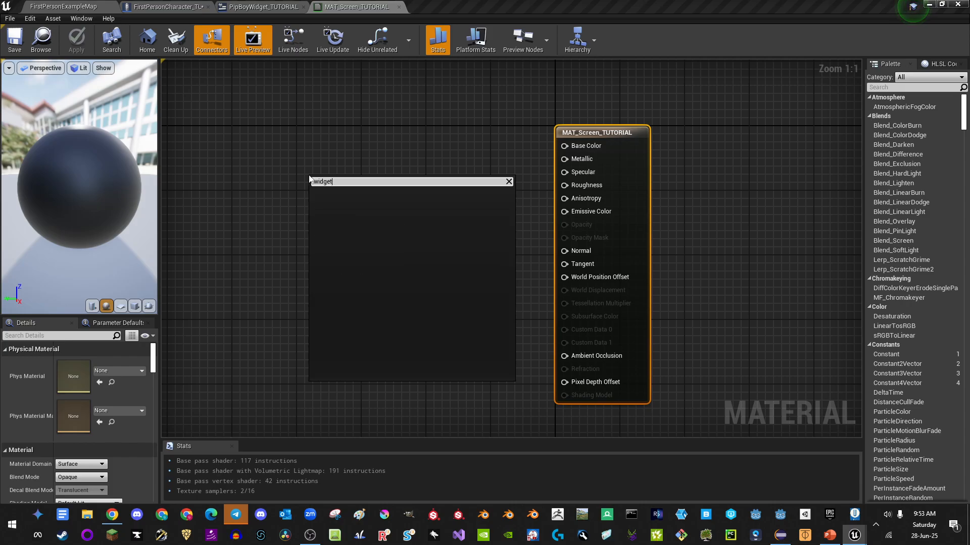
{"action": "key", "text": "BackSpace"}
{"action": "key", "text": "BackSpace"}
{"action": "key", "text": "BackSpace"}
{"action": "key", "text": "BackSpace"}
{"action": "key", "text": "BackSpace"}
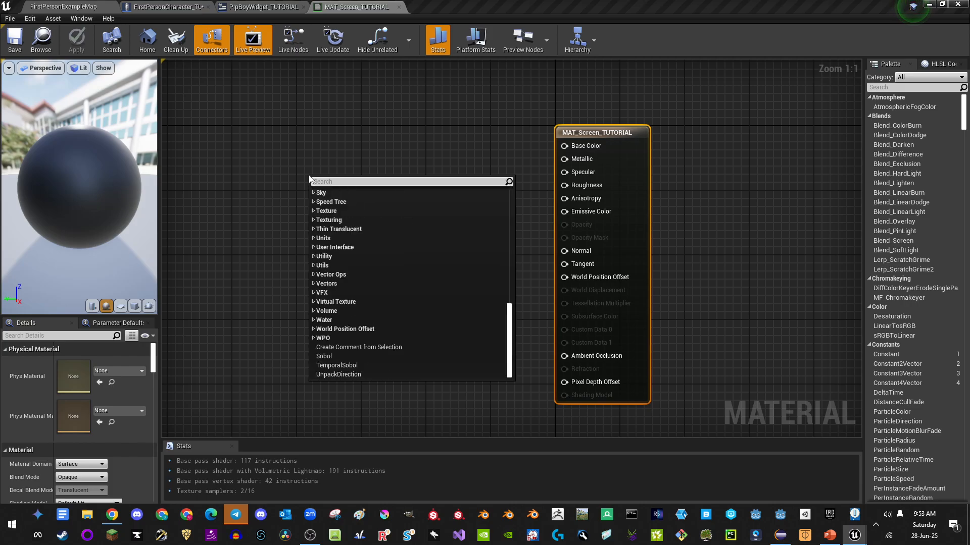
{"action": "type", "text": "text"}
{"action": "key", "text": "Return"}
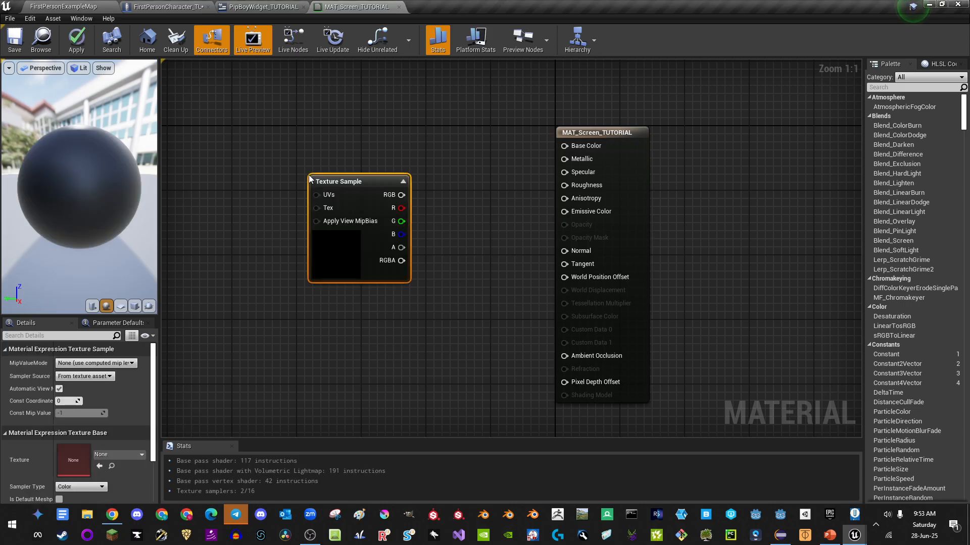
Step: Convert the Texture Sample node to a parameter named WidgetTexture
{"action": "right_click", "coordinate": [359, 204]}
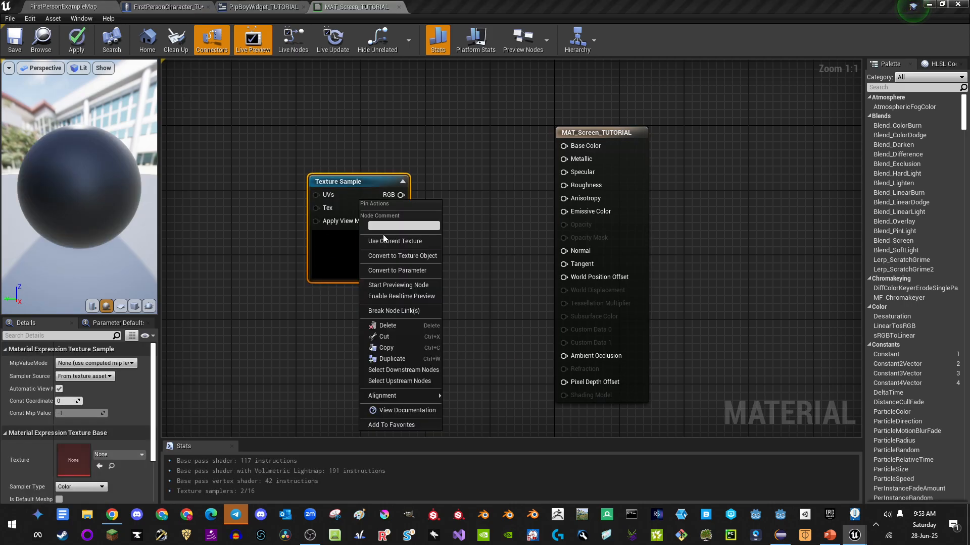
{"action": "left_click", "coordinate": [396, 268]}
{"action": "type", "text": "WidgetTexture"}
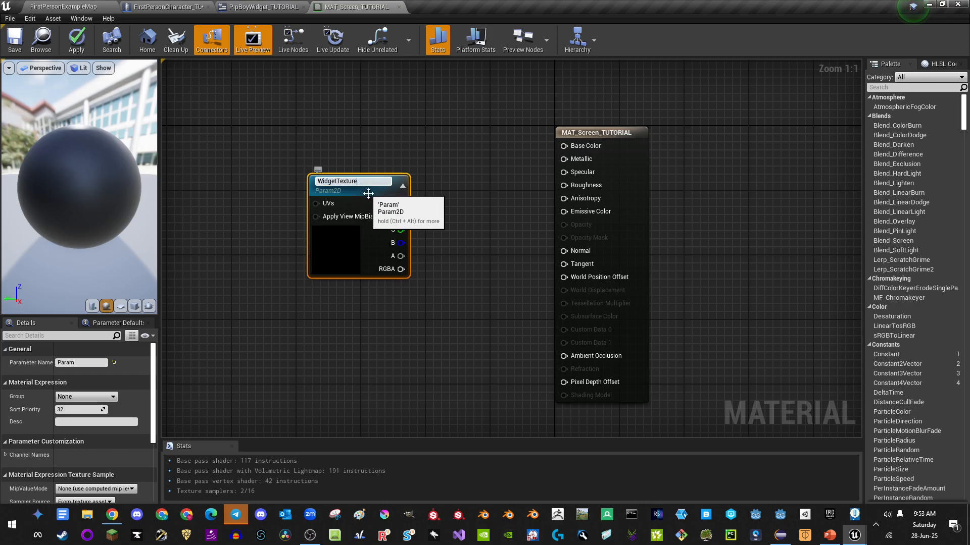
{"action": "key", "text": "Return"}
Step: Connect the WidgetTexture RGB output to Base Color and Emissive Color, and move the node up level with Base Color
{"action": "left_click_drag", "start_coordinate": [403, 197], "coordinate": [564, 145]}
{"action": "left_click_drag", "start_coordinate": [402, 201], "coordinate": [564, 211]}
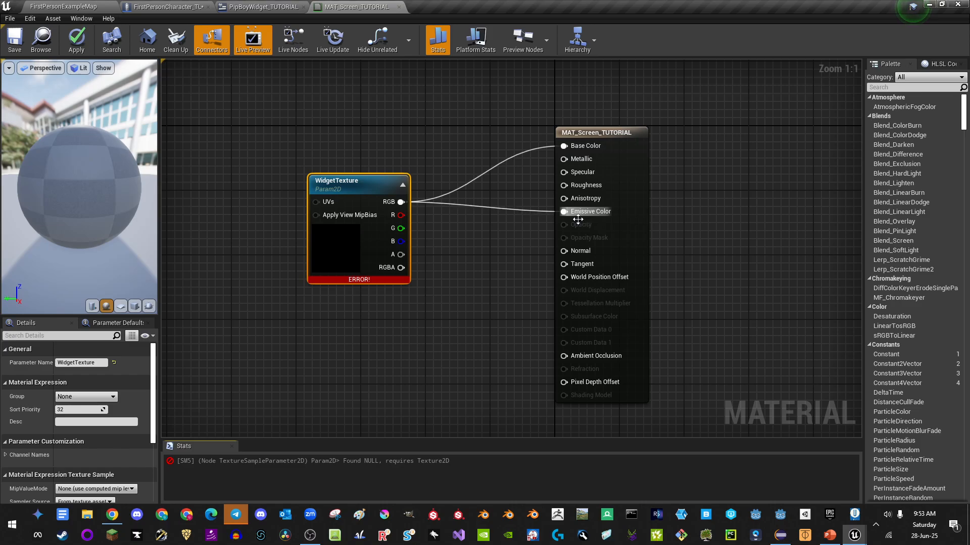
{"action": "left_click_drag", "start_coordinate": [340, 252], "coordinate": [345, 195]}
Step: Try AICON-Green as the default texture of the WidgetTexture parameter
{"action": "scroll", "coordinate": [51, 441], "scroll_direction": "down", "scroll_amount": 5}
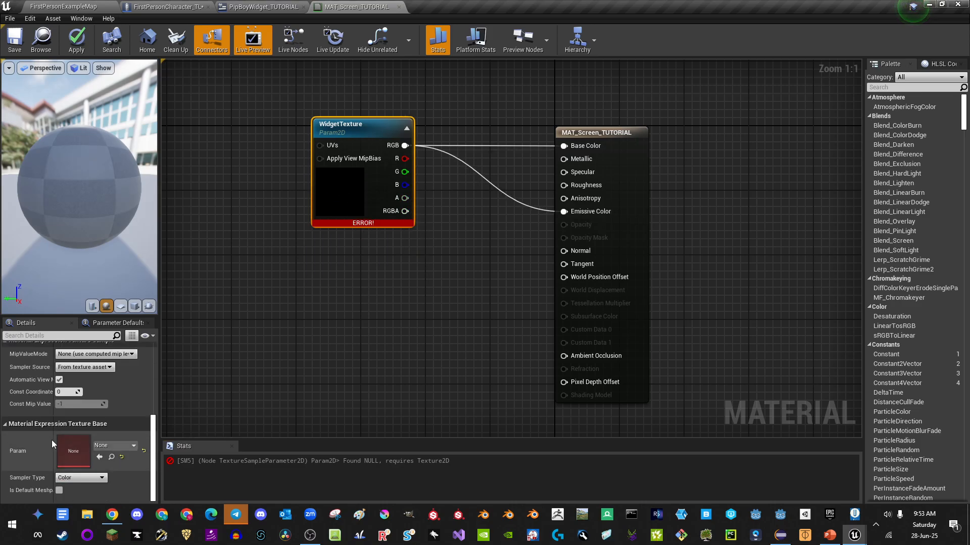
{"action": "left_click", "coordinate": [115, 446]}
{"action": "left_click", "coordinate": [131, 376]}
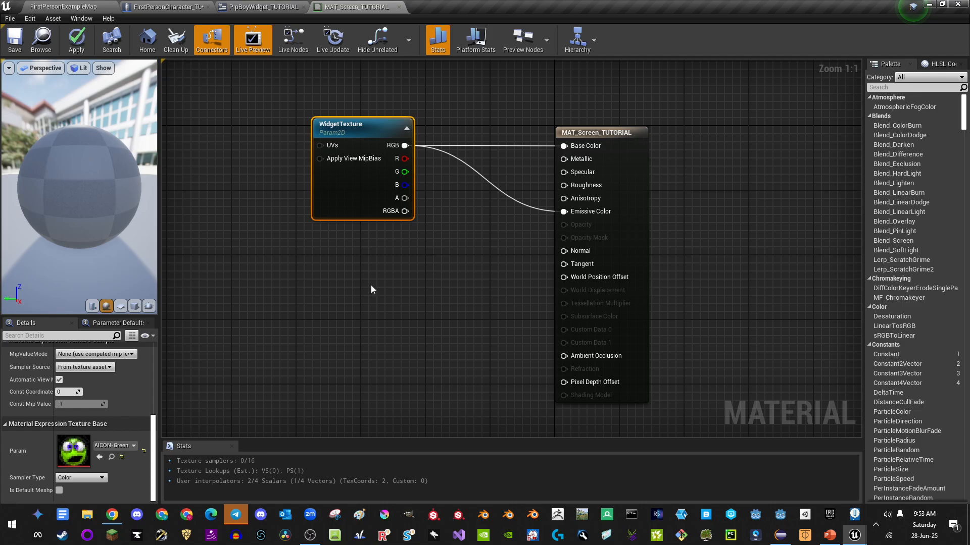
{"action": "left_click", "coordinate": [371, 284]}
{"action": "right_click_drag", "start_coordinate": [345, 310], "coordinate": [431, 274]}
{"action": "scroll", "coordinate": [101, 386], "scroll_direction": "down", "scroll_amount": 4}
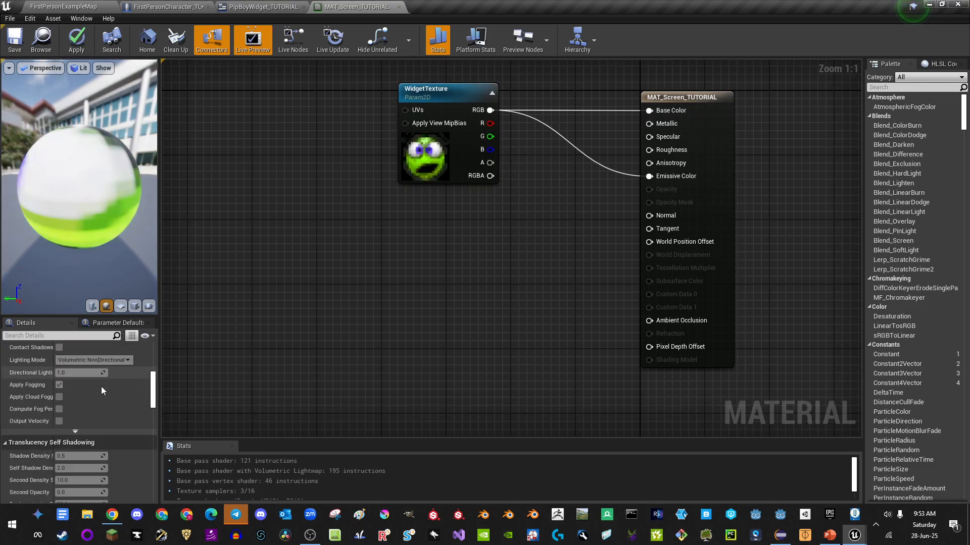
Step: Set the WidgetTexture parameter's default texture to Ai_Spawnpoint and apply the material changes
{"action": "left_click", "coordinate": [428, 167]}
{"action": "left_click", "coordinate": [115, 446]}
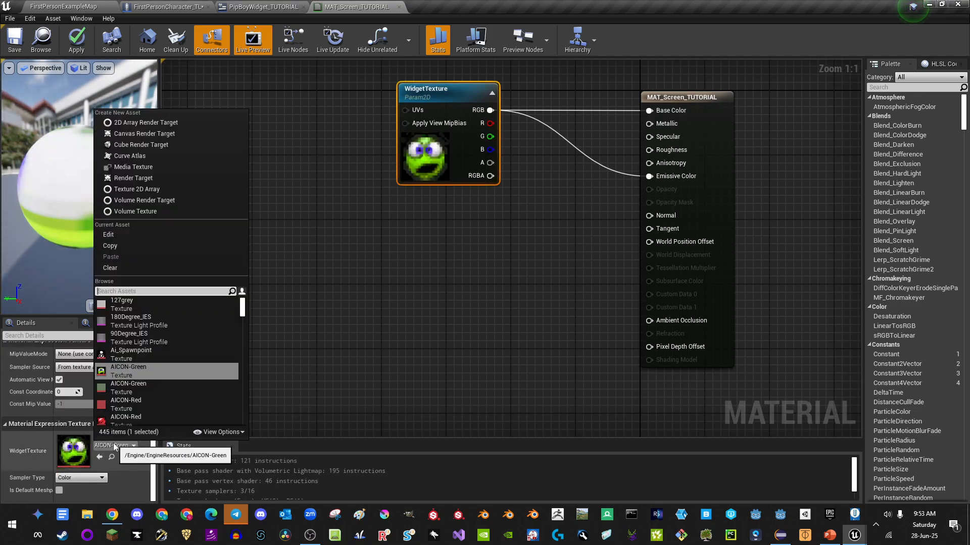
{"action": "left_click", "coordinate": [130, 350]}
{"action": "right_click_drag", "start_coordinate": [415, 238], "coordinate": [370, 322]}
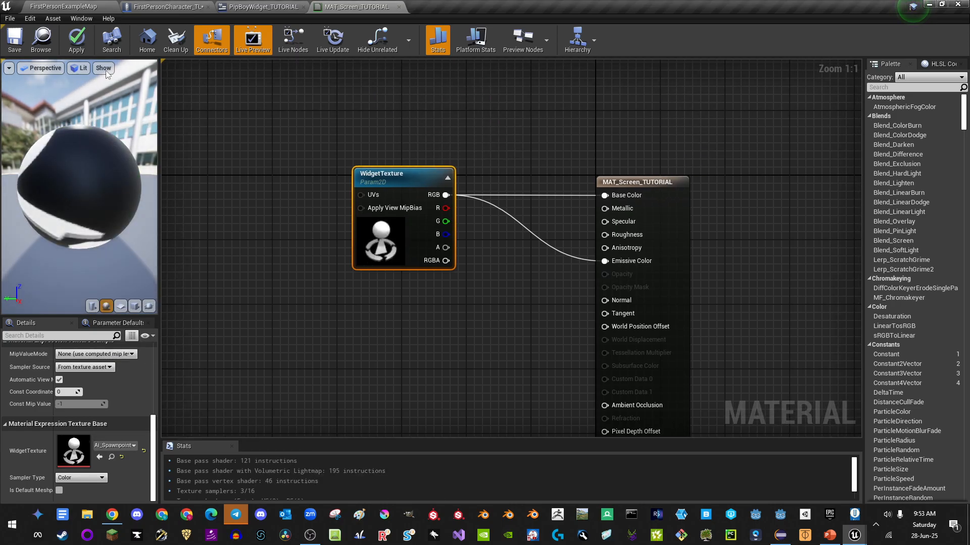
{"action": "left_click", "coordinate": [76, 39]}
Step: Examine the original Mat_Screen material graph, from its output inputs back to the node network feeding the WidgetTexture parameter
{"action": "right_click_drag", "start_coordinate": [479, 316], "coordinate": [565, 253]}
{"action": "scroll", "coordinate": [512, 248], "scroll_direction": "down", "scroll_amount": 1}
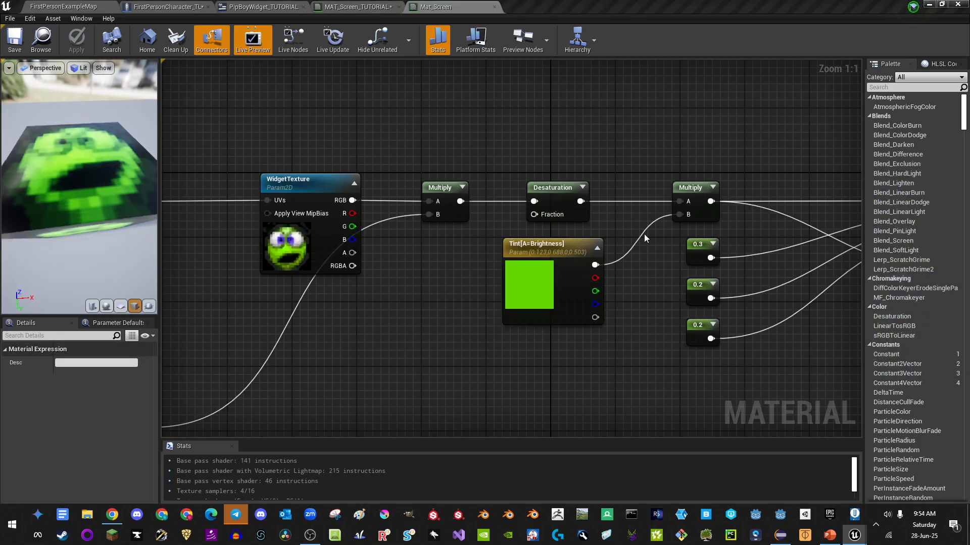
{"action": "scroll", "coordinate": [399, 119], "scroll_direction": "up", "scroll_amount": 2}
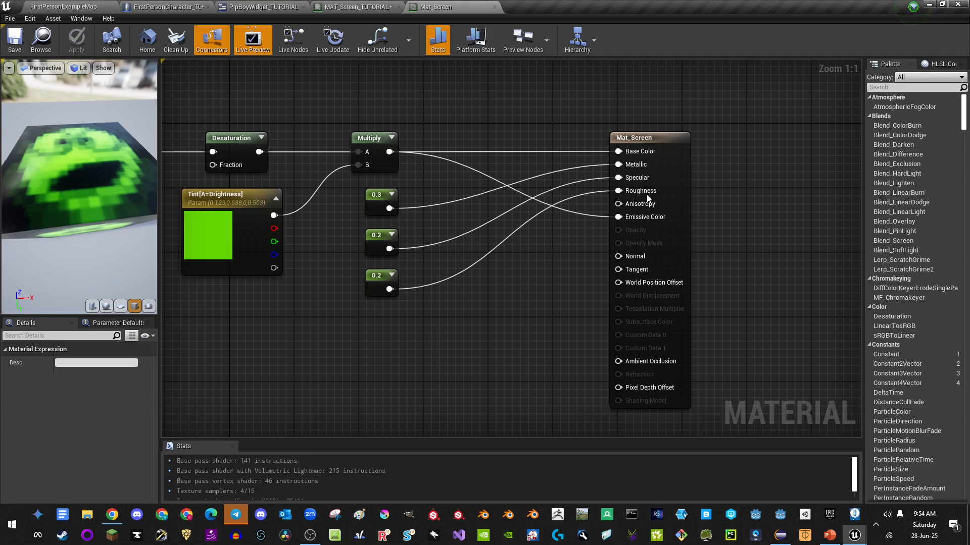
{"action": "right_click_drag", "start_coordinate": [456, 263], "coordinate": [565, 248]}
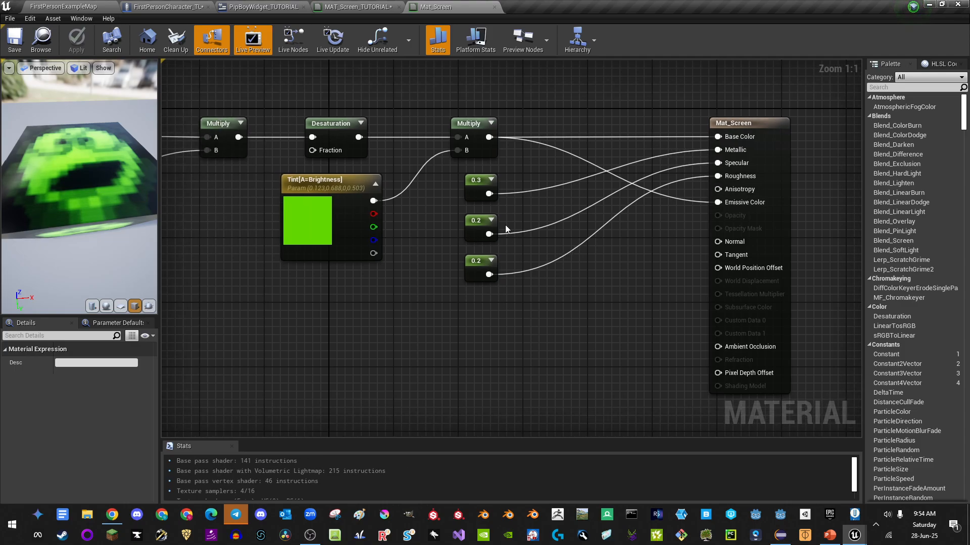
{"action": "scroll", "coordinate": [415, 247], "scroll_direction": "down", "scroll_amount": 1}
{"action": "right_click_drag", "start_coordinate": [357, 263], "coordinate": [656, 266]}
{"action": "right_click_drag", "start_coordinate": [436, 274], "coordinate": [695, 245]}
{"action": "scroll", "coordinate": [695, 244], "scroll_direction": "down", "scroll_amount": 1}
{"action": "right_click_drag", "start_coordinate": [631, 253], "coordinate": [733, 251]}
{"action": "scroll", "coordinate": [733, 251], "scroll_direction": "down", "scroll_amount": 2}
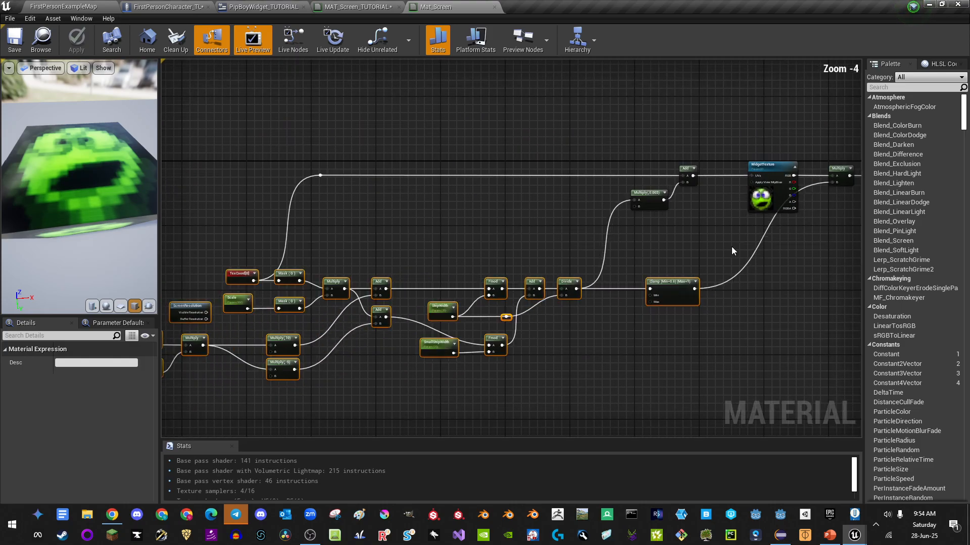
{"action": "right_click_drag", "start_coordinate": [592, 209], "coordinate": [679, 180]}
{"action": "left_click_drag", "start_coordinate": [220, 123], "coordinate": [825, 378]}
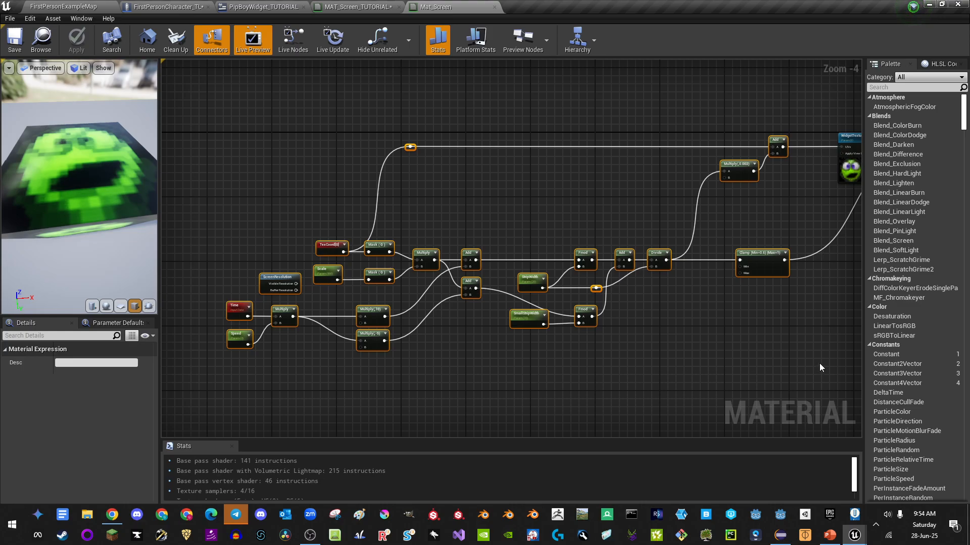
{"action": "left_click_drag", "start_coordinate": [114, 168], "coordinate": [188, 220]}
Step: Return to MAT_Screen_TUTORIAL and save it, and go back to the Set Texture Parameter Value node in the FirstPersonCharacter_TUTORIAL event graph
{"action": "left_click", "coordinate": [378, 8]}
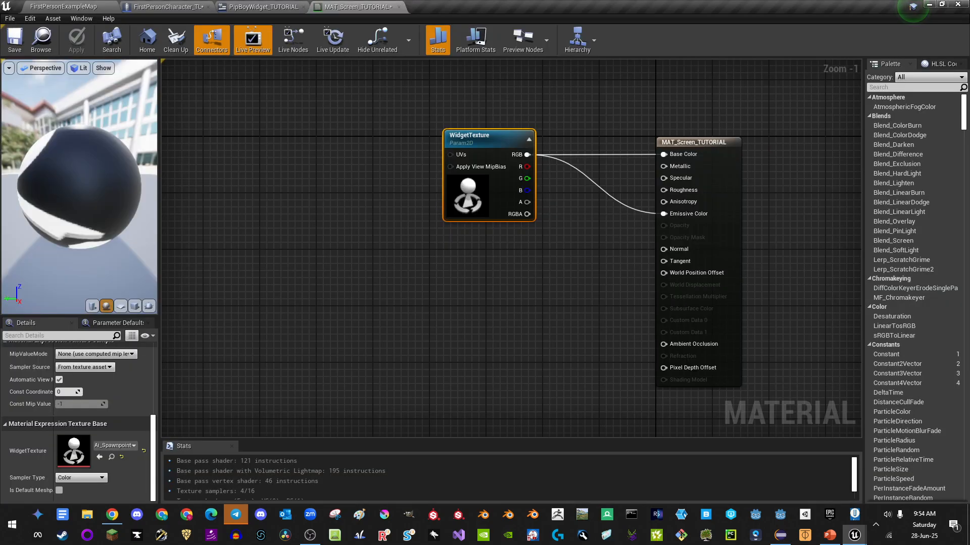
{"action": "right_click_drag", "start_coordinate": [568, 274], "coordinate": [546, 266]}
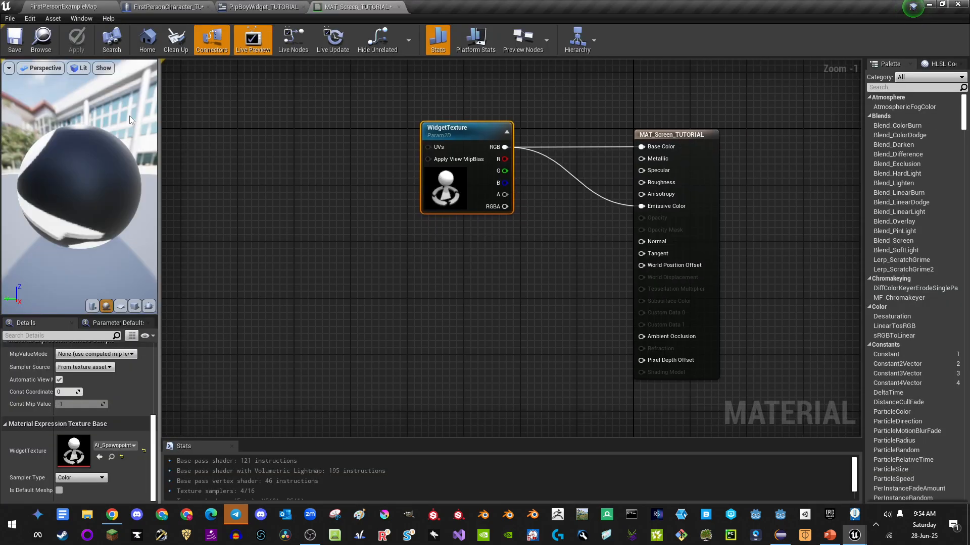
{"action": "left_click", "coordinate": [17, 45]}
{"action": "left_click", "coordinate": [299, 6]}
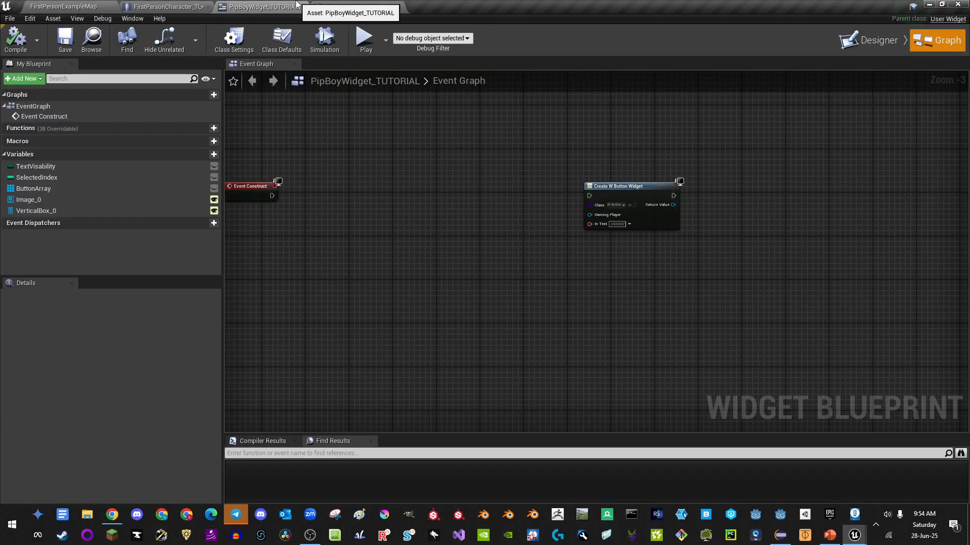
{"action": "left_click", "coordinate": [172, 7]}
{"action": "right_click_drag", "start_coordinate": [434, 300], "coordinate": [396, 272]}
{"action": "right_click_drag", "start_coordinate": [546, 246], "coordinate": [443, 256]}
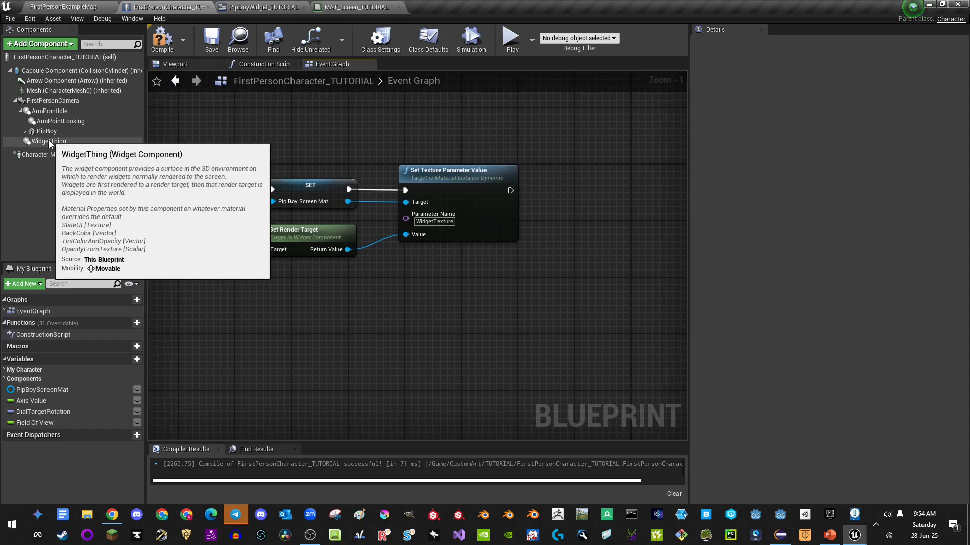
Step: Try an X location of 11 for the WidgetThing component, and restore it to 9
{"action": "left_click_drag", "start_coordinate": [49, 141], "coordinate": [190, 250]}
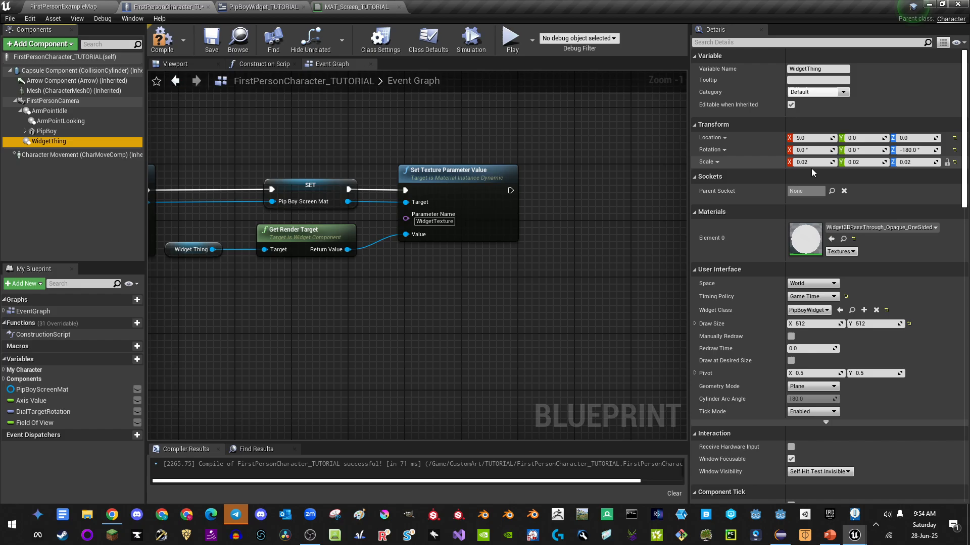
{"action": "left_click", "coordinate": [812, 139]}
{"action": "type", "text": "11"}
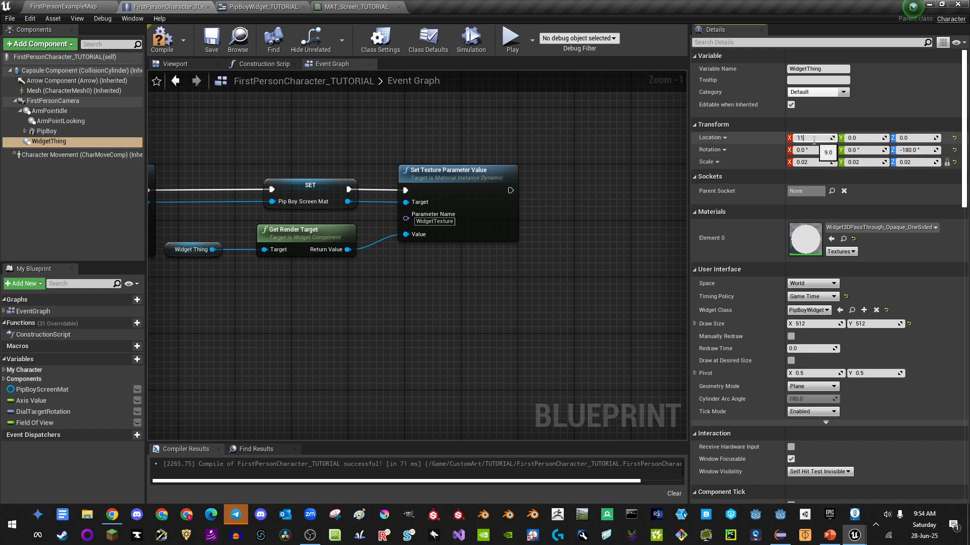
{"action": "key", "text": "Return"}
{"action": "type", "text": "9"}
{"action": "key", "text": "Return"}
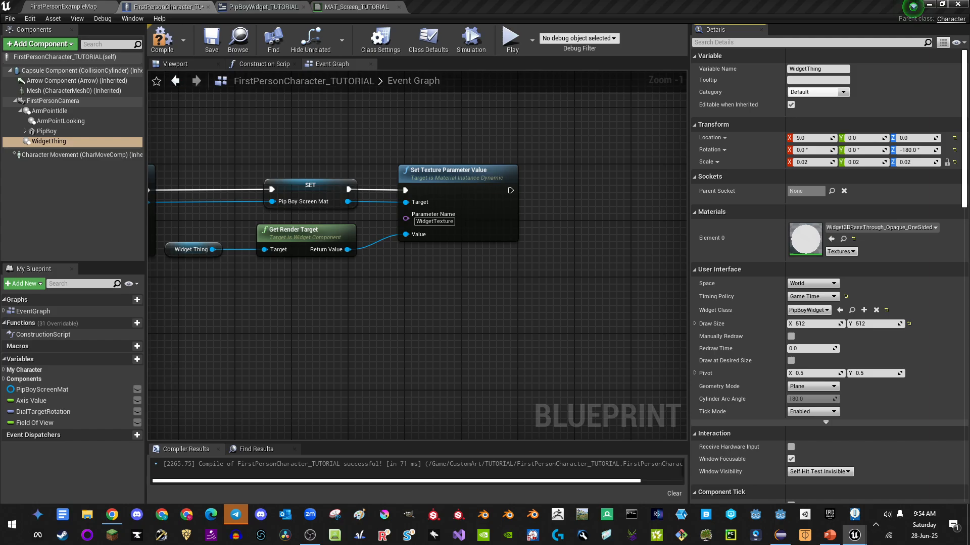
Step: Connect Set Texture Parameter Value's execution output to the Is Valid node, and move the Debug Check comment group up in line with it
{"action": "scroll", "coordinate": [446, 281], "scroll_direction": "down", "scroll_amount": 3}
{"action": "right_click_drag", "start_coordinate": [446, 281], "coordinate": [351, 221]}
{"action": "left_click_drag", "start_coordinate": [304, 214], "coordinate": [605, 234]}
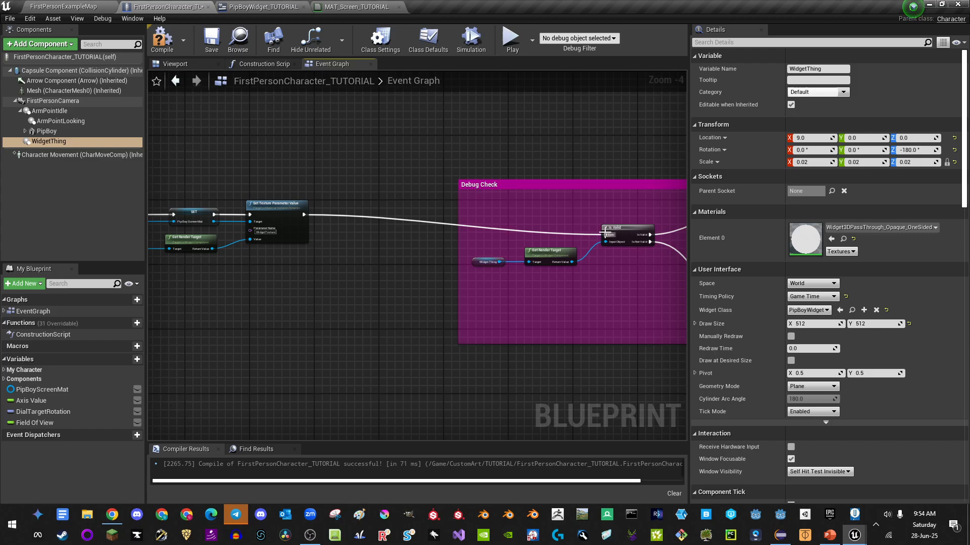
{"action": "left_click_drag", "start_coordinate": [548, 184], "coordinate": [550, 164]}
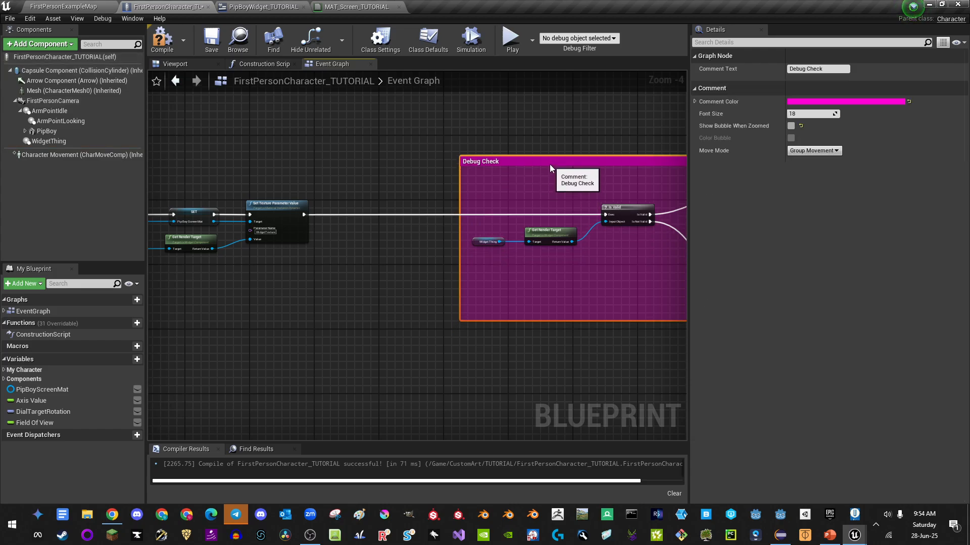
Step: Enlarge the Debug Check comment box around its nodes and select the nodes inside it
{"action": "right_click_drag", "start_coordinate": [660, 239], "coordinate": [392, 219]}
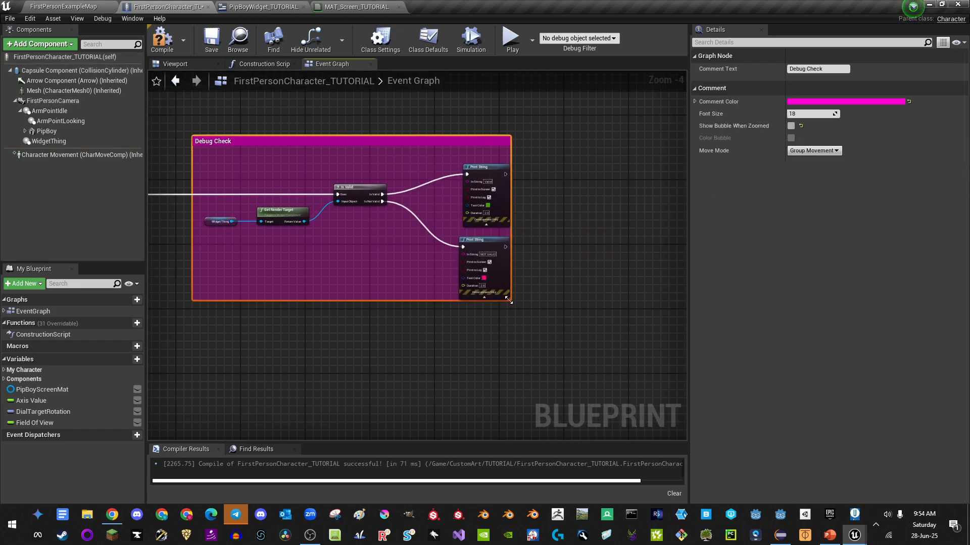
{"action": "left_click_drag", "start_coordinate": [508, 298], "coordinate": [547, 333]}
{"action": "left_click_drag", "start_coordinate": [230, 152], "coordinate": [510, 320]}
{"action": "right_click_drag", "start_coordinate": [290, 242], "coordinate": [417, 236]}
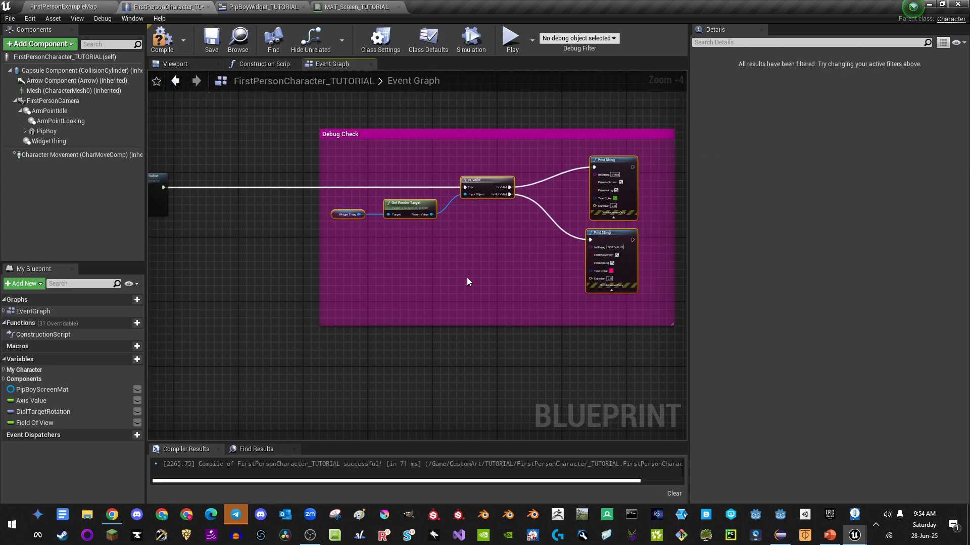
Step: Compile the character blueprint and play-test the Pip-Boy screen
{"action": "left_click", "coordinate": [161, 38]}
{"action": "left_click", "coordinate": [510, 39]}
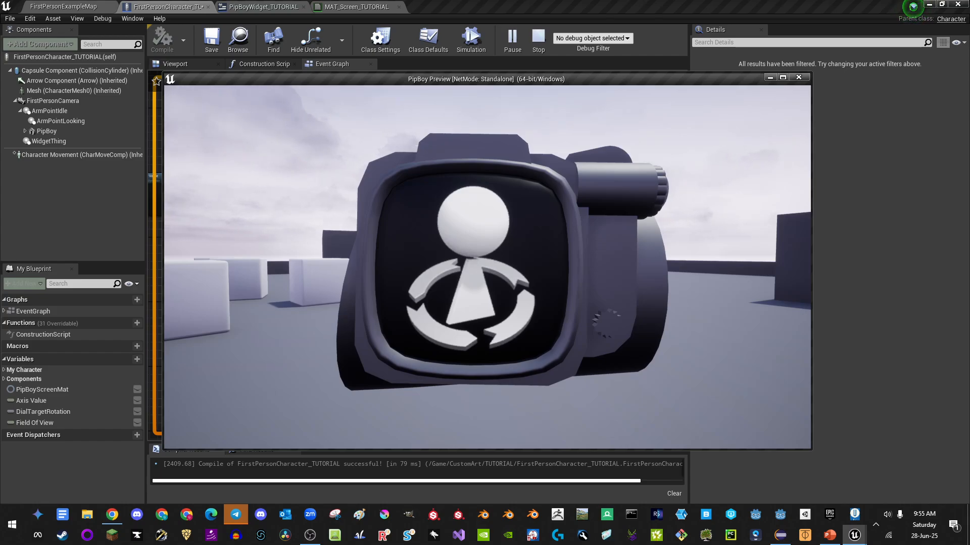
{"action": "key", "text": "Escape"}
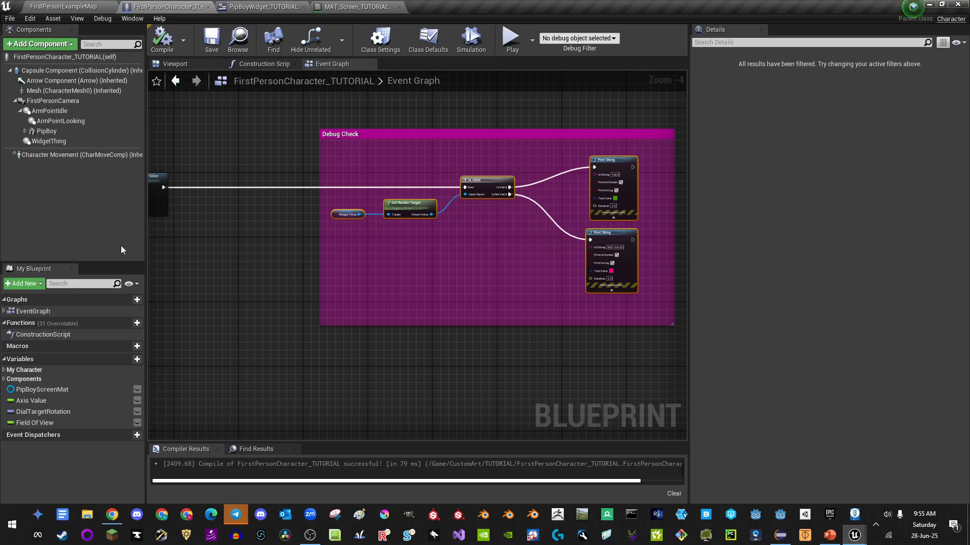
Step: Set the WidgetThing component's X location to 11 and play-test the Pip-Boy
{"action": "left_click", "coordinate": [56, 142]}
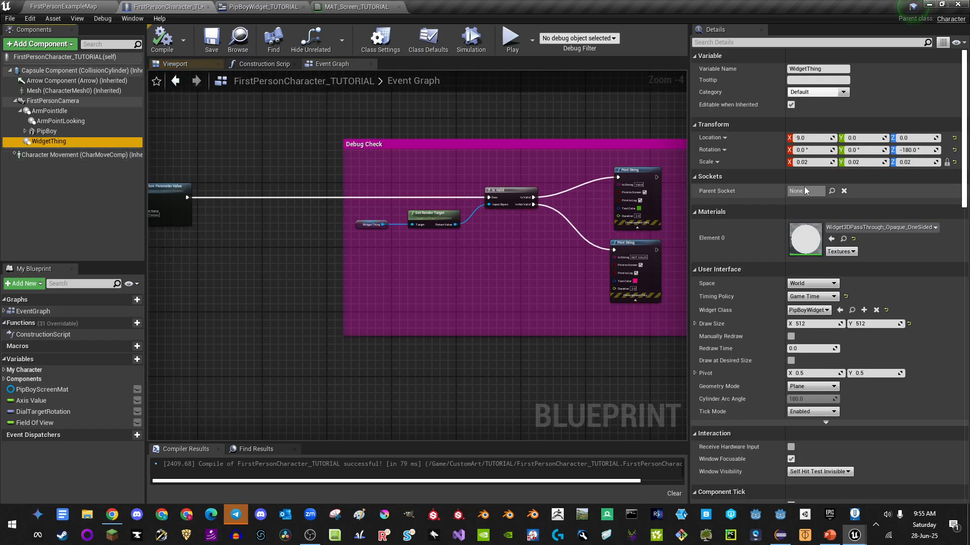
{"action": "left_click", "coordinate": [807, 138]}
{"action": "type", "text": "11"}
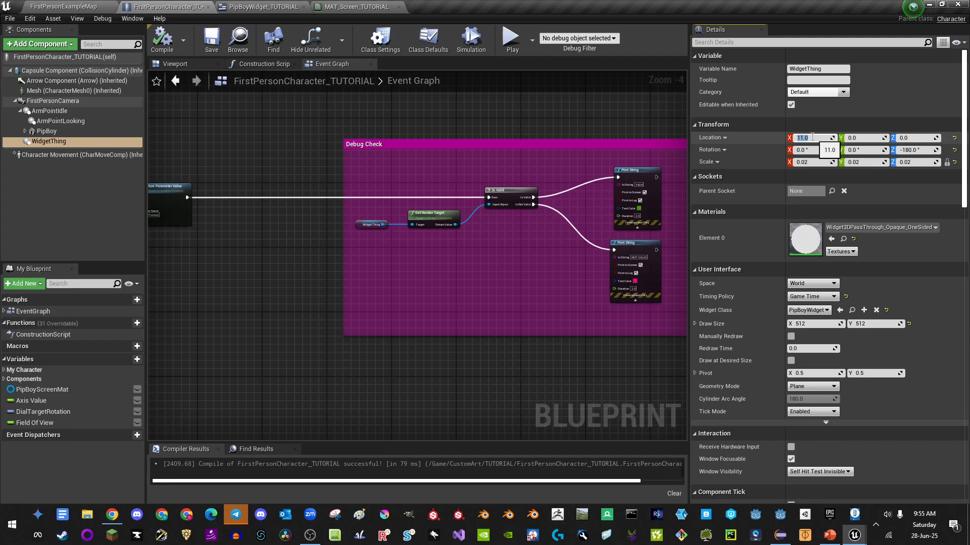
{"action": "double_click", "coordinate": [815, 9]}
{"action": "left_click", "coordinate": [815, 9]}
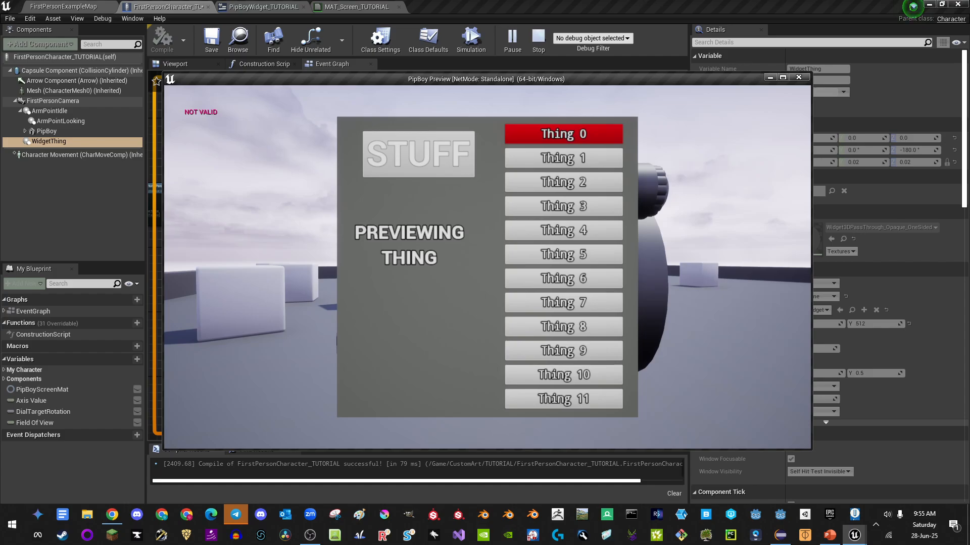
{"action": "key", "text": "Escape"}
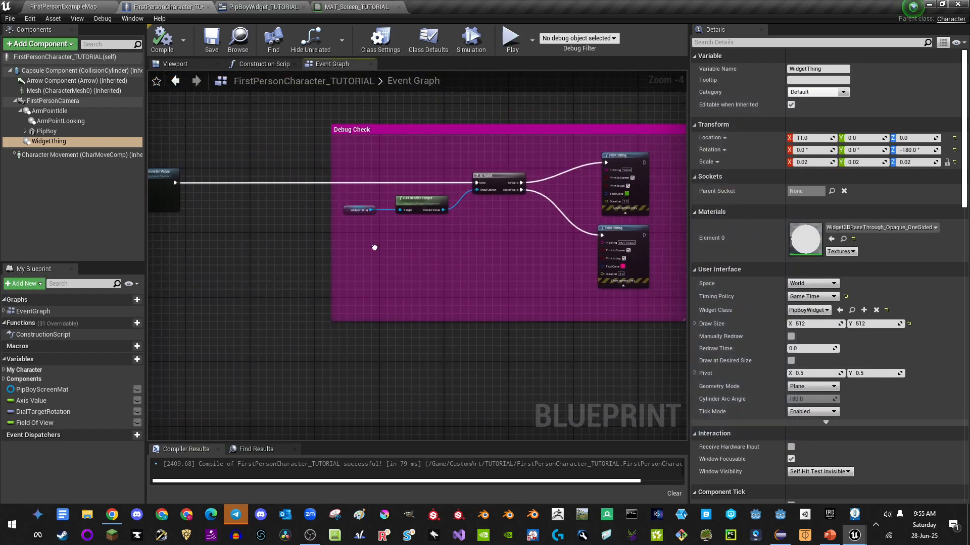
Step: Review the Create Dynamic Material Instance node chain and play-test the Pip-Boy again
{"action": "left_click", "coordinate": [311, 125]}
{"action": "right_click_drag", "start_coordinate": [270, 171], "coordinate": [653, 245]}
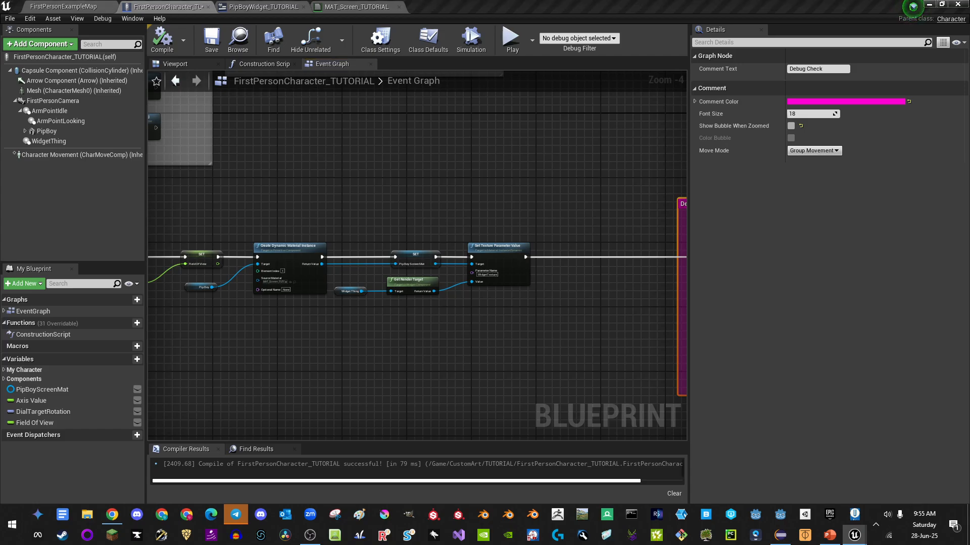
{"action": "left_click", "coordinate": [511, 38]}
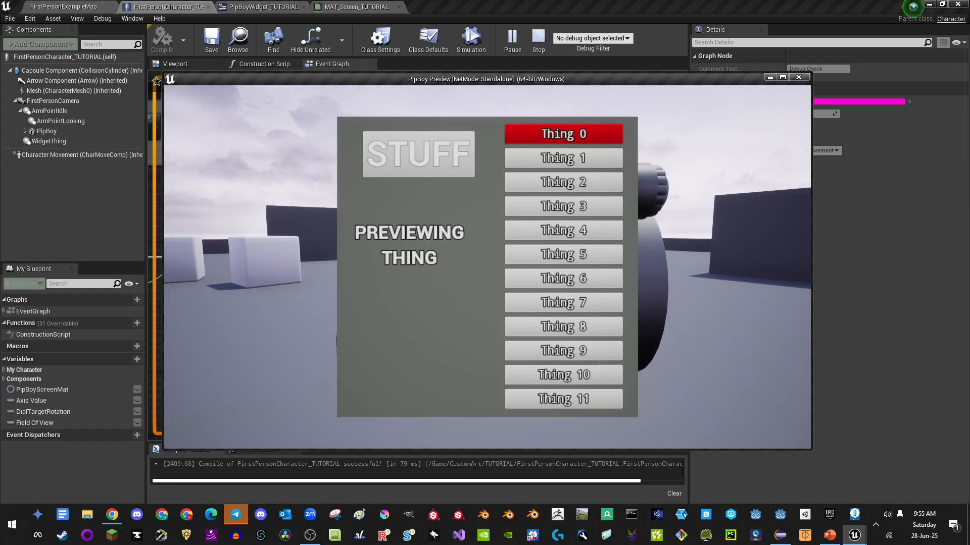
{"action": "key", "text": "Escape"}
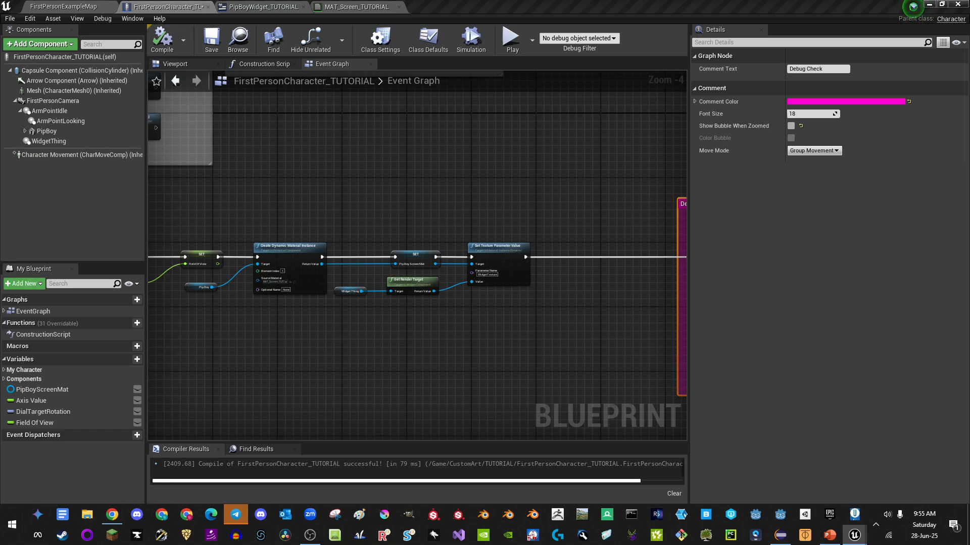
Step: Paste a Delay node with a 1.0 duration above the link between SET Field Of View and Create Dynamic Material Instance
{"action": "right_click_drag", "start_coordinate": [313, 212], "coordinate": [684, 195]}
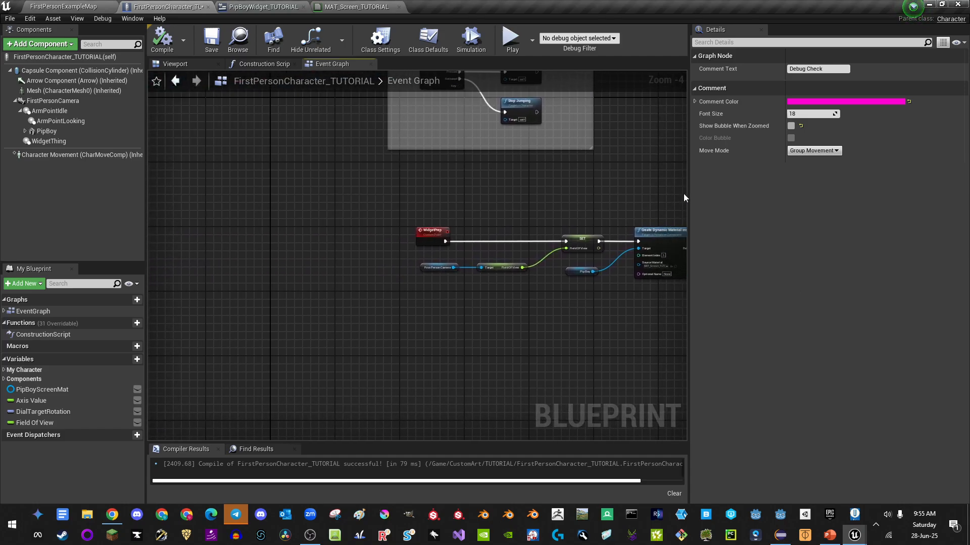
{"action": "right_click_drag", "start_coordinate": [514, 215], "coordinate": [331, 187]}
{"action": "scroll", "coordinate": [381, 184], "scroll_direction": "up", "scroll_amount": 3}
{"action": "left_click", "coordinate": [370, 183]}
{"action": "key", "text": "ctrl+v"}
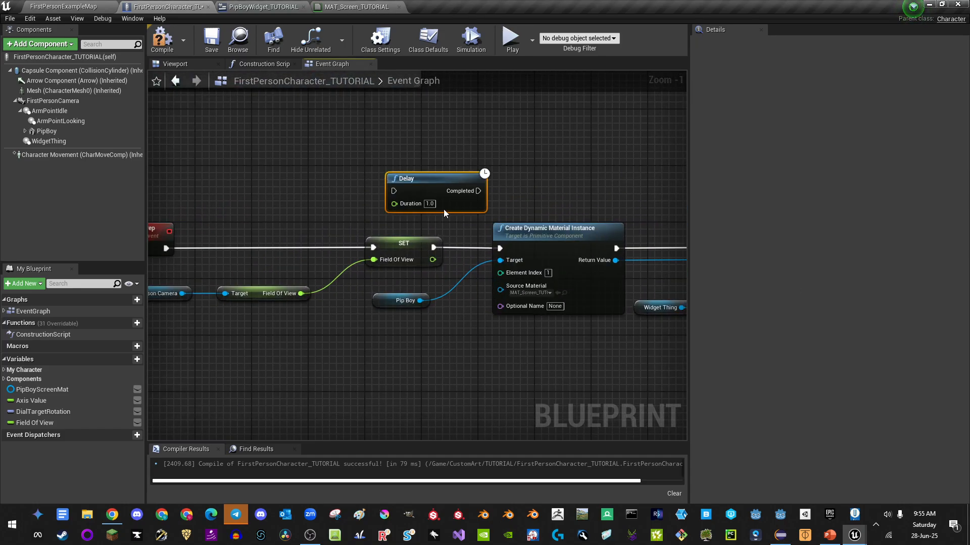
Step: Shift Create Dynamic Material Instance and all nodes following it, including the Debug Check group, to make room after SET Field Of View
{"action": "right_click_drag", "start_coordinate": [507, 241], "coordinate": [343, 191]}
{"action": "scroll", "coordinate": [344, 190], "scroll_direction": "down", "scroll_amount": 3}
{"action": "mouse_move", "coordinate": [269, 222]}
{"action": "left_mouse_down"}
{"action": "mouse_move", "coordinate": [408, 280]}
{"action": "mouse_move", "coordinate": [259, 219]}
{"action": "left_mouse_up"}
{"action": "left_click", "coordinate": [379, 215], "text": "shift"}
{"action": "right_click_drag", "start_coordinate": [519, 289], "coordinate": [589, 295]}
{"action": "scroll", "coordinate": [500, 274], "scroll_direction": "down", "scroll_amount": 3}
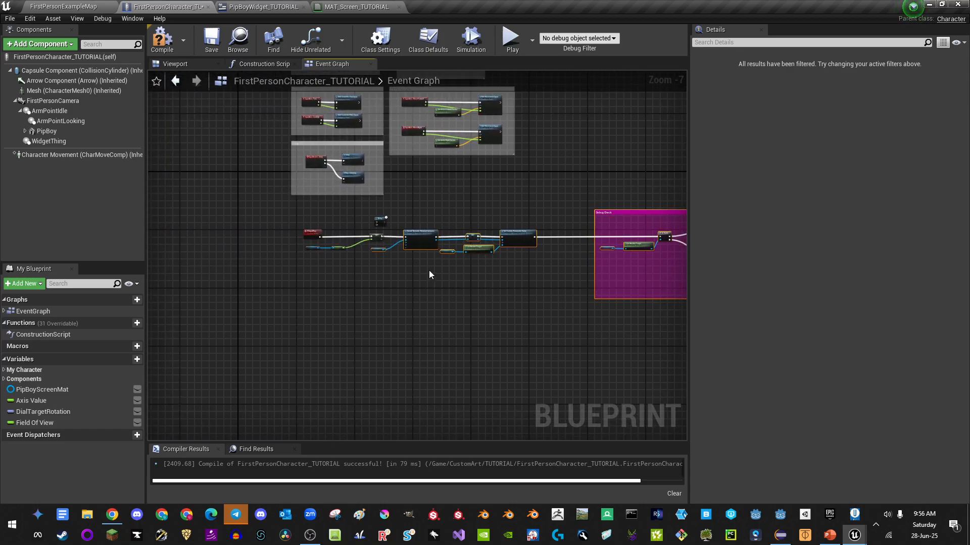
{"action": "right_click_drag", "start_coordinate": [429, 270], "coordinate": [476, 270]}
{"action": "scroll", "coordinate": [389, 241], "scroll_direction": "up", "scroll_amount": 5}
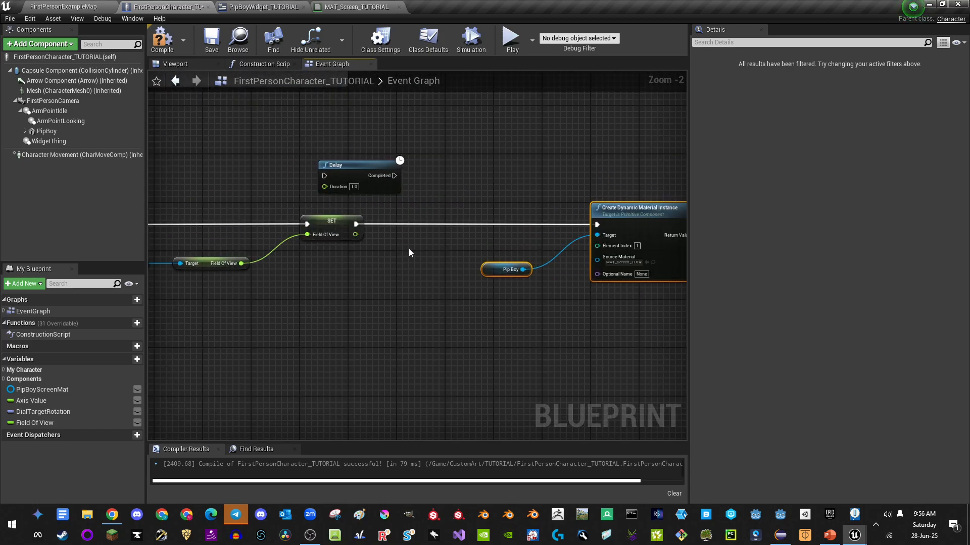
Step: Place the Delay node in the gap and wire it between SET Field Of View and Create Dynamic Material Instance
{"action": "left_click_drag", "start_coordinate": [365, 167], "coordinate": [468, 214]}
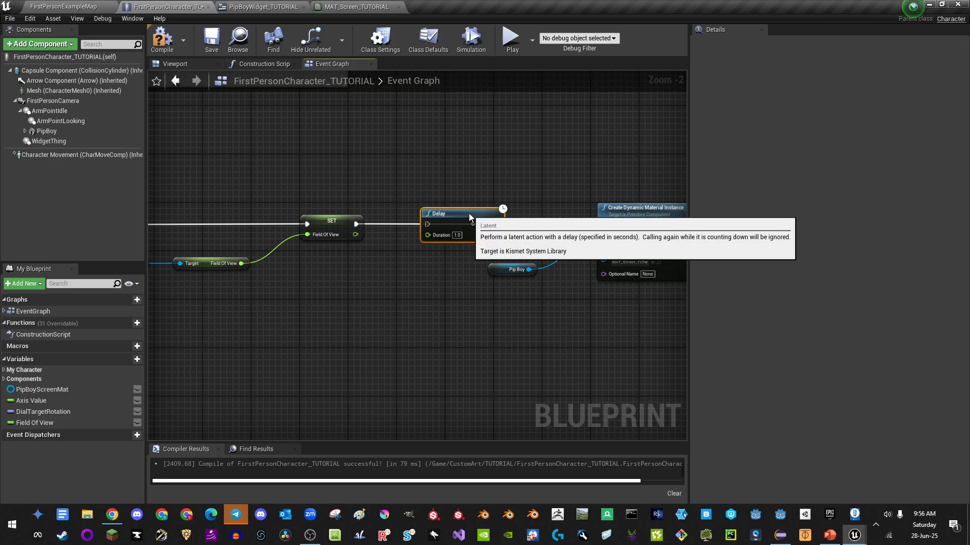
{"action": "left_click_drag", "start_coordinate": [356, 223], "coordinate": [433, 223]}
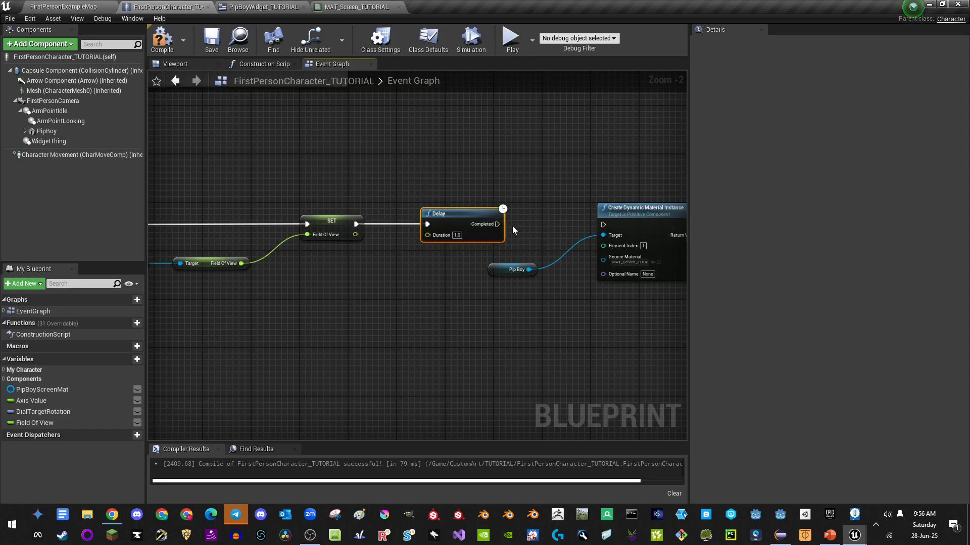
{"action": "left_click_drag", "start_coordinate": [497, 224], "coordinate": [605, 224]}
{"action": "left_click", "coordinate": [522, 322]}
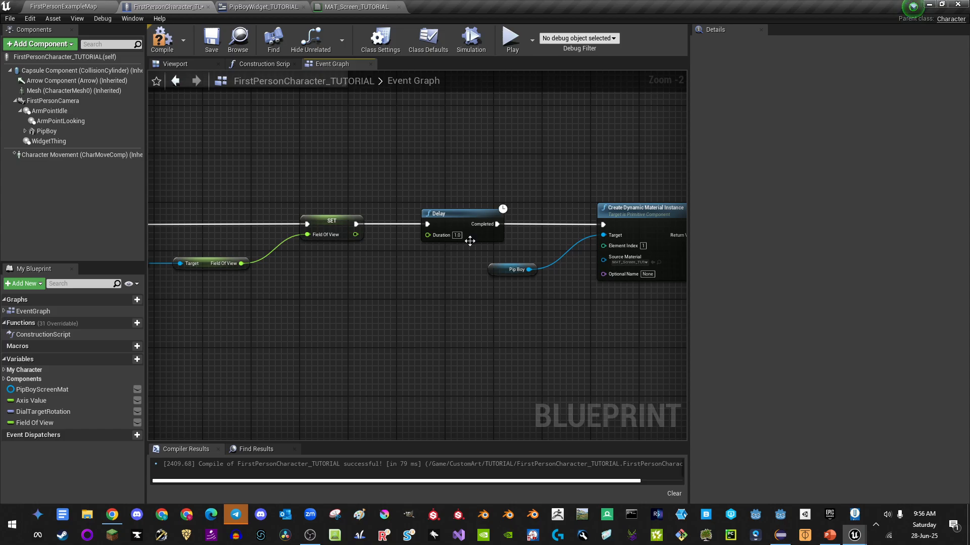
Step: Play-test the Pip-Boy with the delay, review the node chain through to Debug Check, and play-test again
{"action": "left_click", "coordinate": [512, 39]}
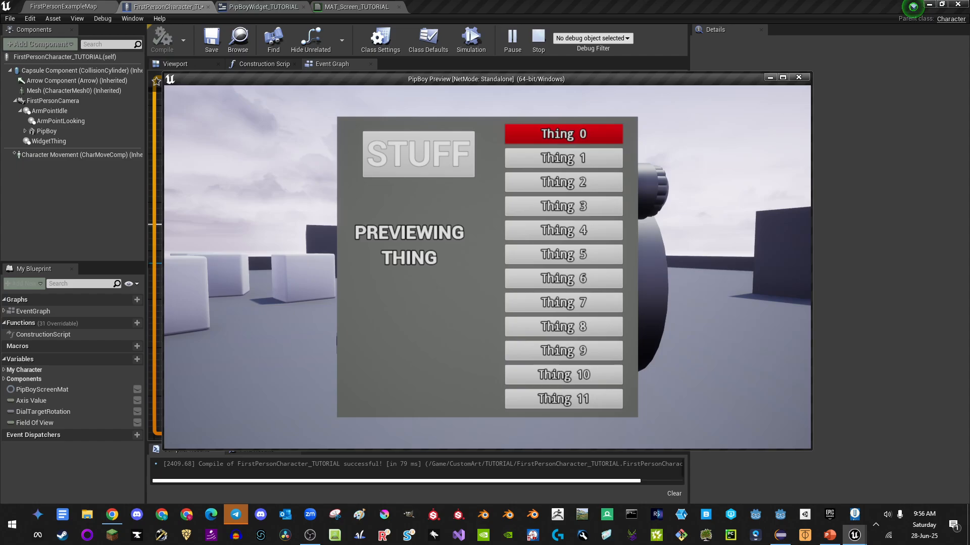
{"action": "key", "text": "Escape"}
{"action": "right_click_drag", "start_coordinate": [547, 195], "coordinate": [357, 180]}
{"action": "scroll", "coordinate": [369, 181], "scroll_direction": "down", "scroll_amount": 2}
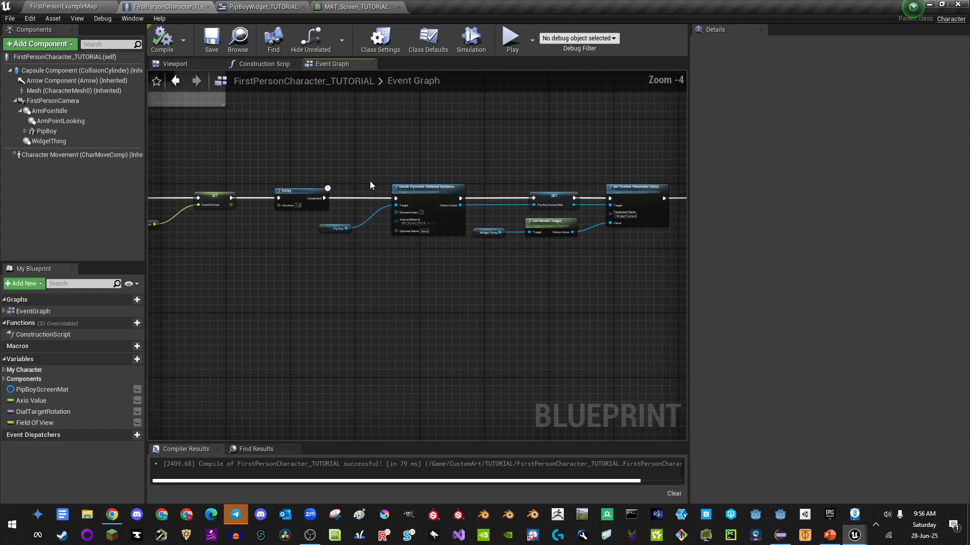
{"action": "right_click_drag", "start_coordinate": [458, 183], "coordinate": [440, 197]}
{"action": "right_click_drag", "start_coordinate": [602, 259], "coordinate": [320, 274]}
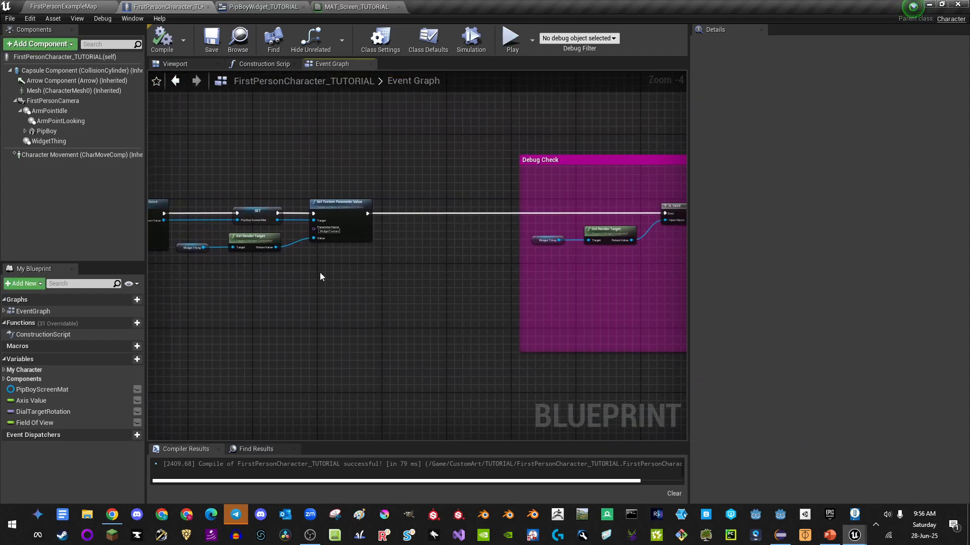
{"action": "right_click_drag", "start_coordinate": [463, 242], "coordinate": [377, 246]}
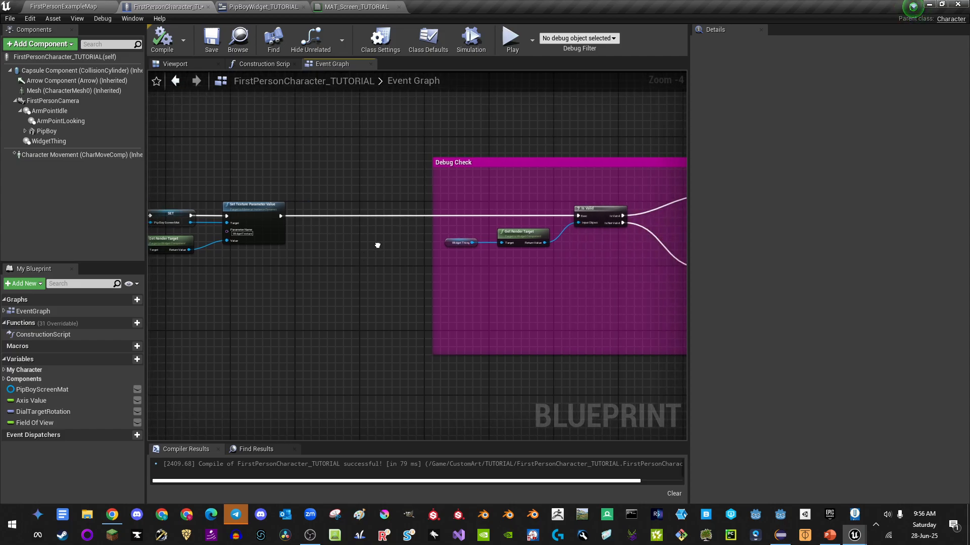
{"action": "left_click", "coordinate": [504, 43]}
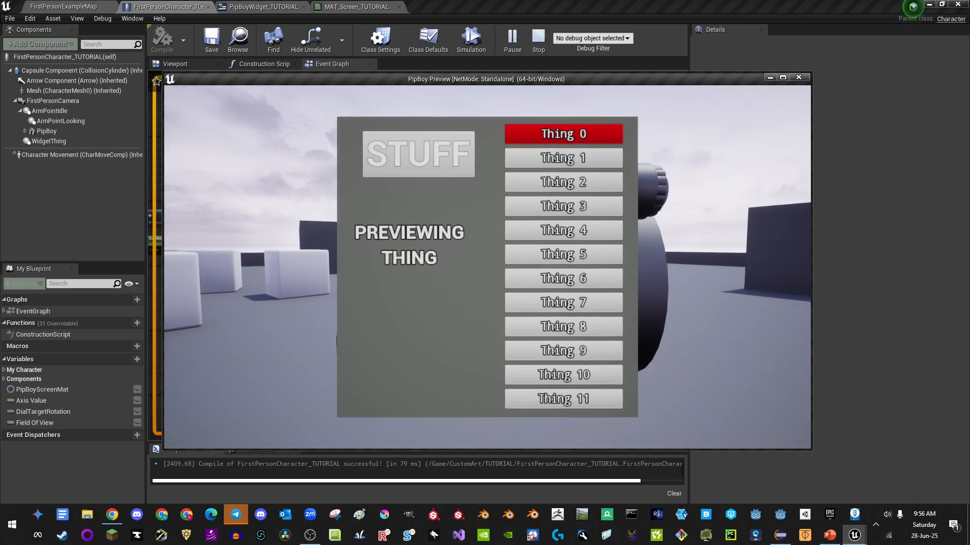
{"action": "key", "text": "Escape"}
Step: Move the WidgetThing component back behind the Pip-Boy in the viewport, to an X location of about 20.8
{"action": "left_click", "coordinate": [71, 140]}
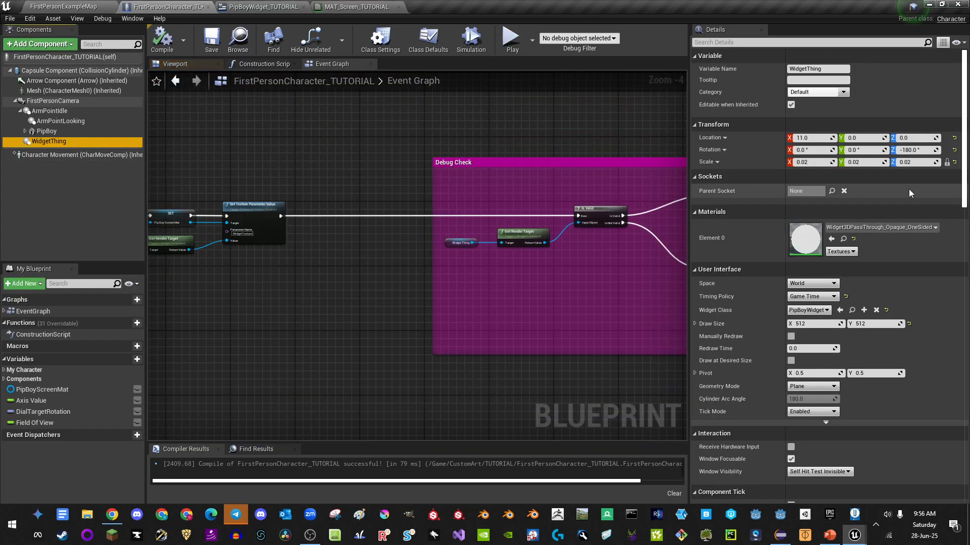
{"action": "left_click", "coordinate": [804, 137]}
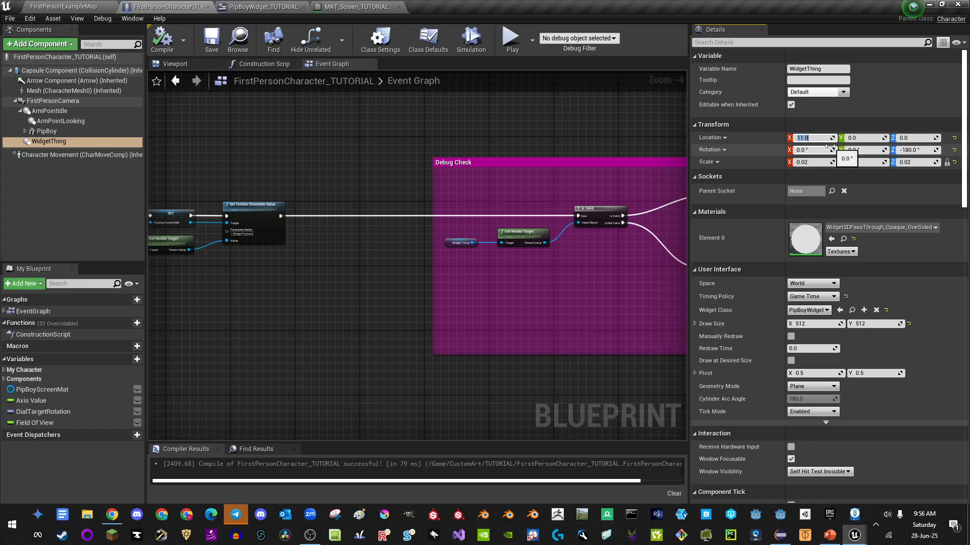
{"action": "left_click", "coordinate": [192, 65]}
{"action": "right_click_drag", "start_coordinate": [394, 217], "coordinate": [283, 222]}
{"action": "right_click_drag", "start_coordinate": [414, 268], "coordinate": [422, 269]}
{"action": "left_click_drag", "start_coordinate": [389, 256], "coordinate": [490, 254]}
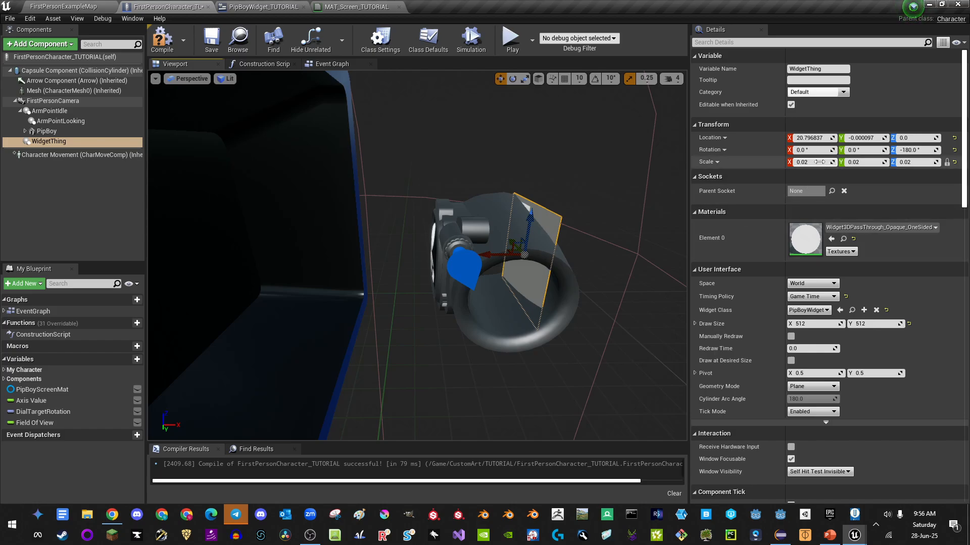
Step: Set the WidgetThing component's scale to 0.01 on all axes and play-test the Pip-Boy screen
{"action": "left_click", "coordinate": [810, 162]}
{"action": "type", "text": "0.01"}
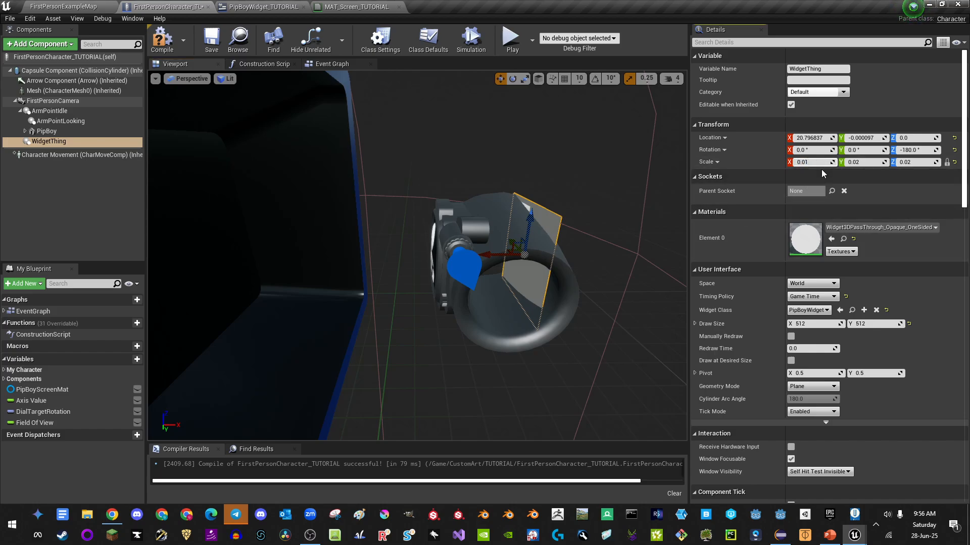
{"action": "key", "text": "Return"}
{"action": "right_click_drag", "start_coordinate": [596, 213], "coordinate": [675, 225]}
{"action": "key", "text": "w"}
{"action": "key", "text": "s"}
{"action": "key", "text": "w"}
{"action": "key", "text": "s"}
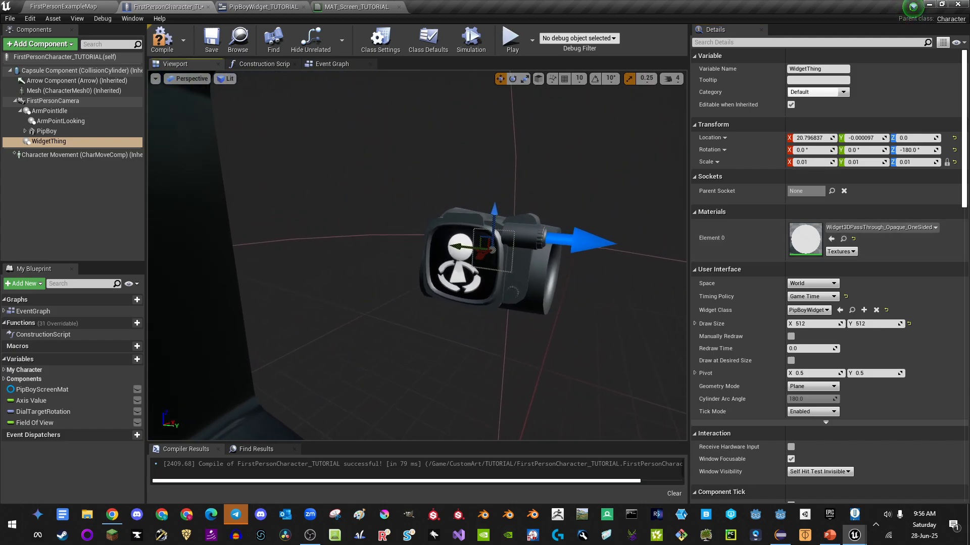
{"action": "left_click", "coordinate": [510, 38]}
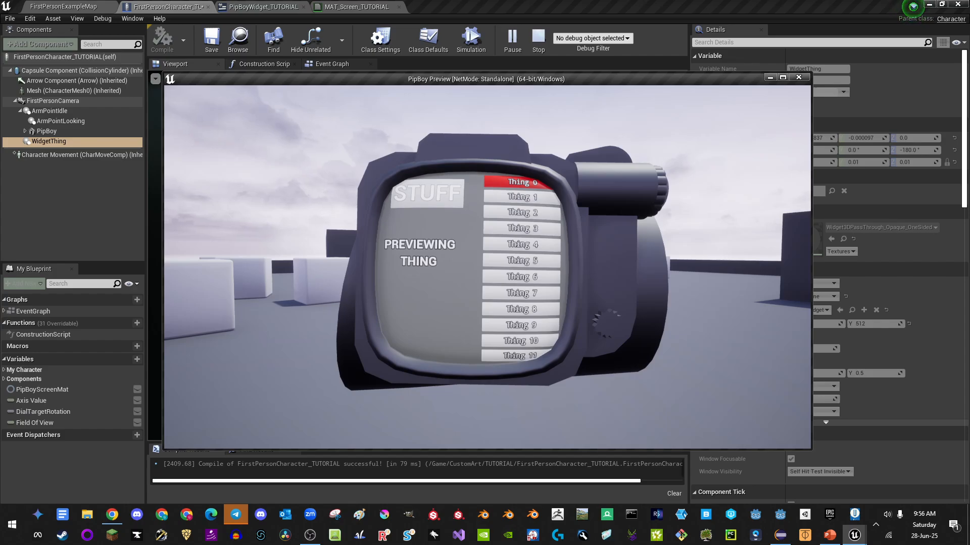
{"action": "key", "text": "Escape"}
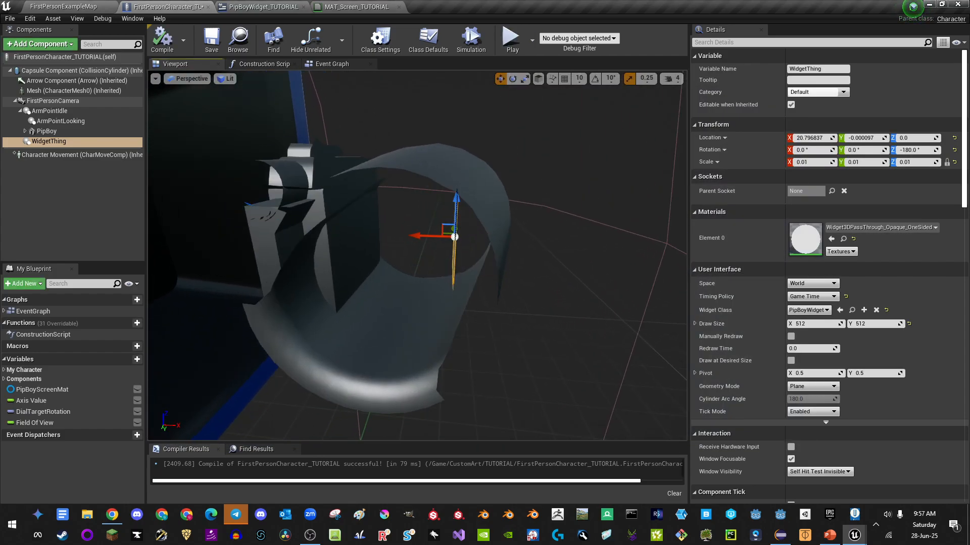
Step: Move WidgetThing closer to the Pip-Boy's screen, to an X location of about 14.7, and play-test
{"action": "right_click_drag", "start_coordinate": [495, 267], "coordinate": [512, 268]}
{"action": "mouse_move", "coordinate": [374, 276]}
{"action": "right_mouse_down"}
{"action": "mouse_move", "coordinate": [399, 276]}
{"action": "mouse_move", "coordinate": [374, 275]}
{"action": "right_mouse_up"}
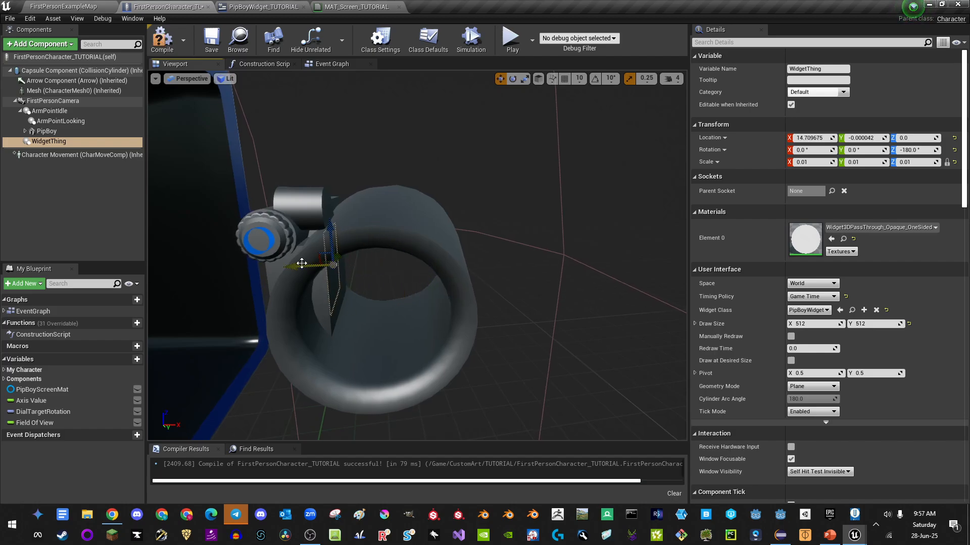
{"action": "left_click", "coordinate": [510, 40]}
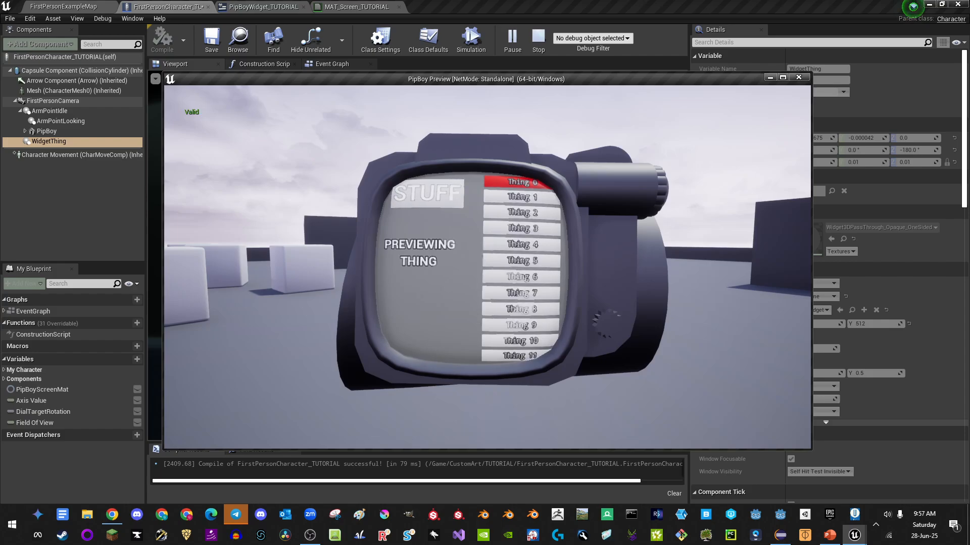
{"action": "key", "text": "Escape"}
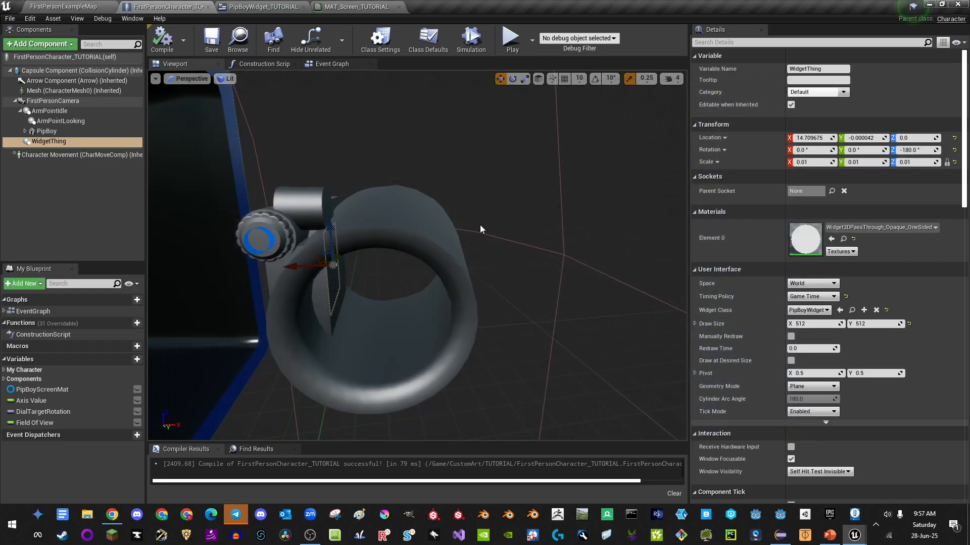
Step: Inspect WidgetThing's placement inside the PipBoy mesh from several angles in the viewport
{"action": "left_click", "coordinate": [433, 241]}
{"action": "key", "text": "f"}
{"action": "mouse_move", "coordinate": [433, 241]}
{"action": "left_mouse_down", "text": "alt"}
{"action": "mouse_move", "coordinate": [596, 243]}
{"action": "mouse_move", "coordinate": [414, 250]}
{"action": "mouse_move", "coordinate": [512, 247]}
{"action": "mouse_move", "coordinate": [437, 247]}
{"action": "left_mouse_up", "text": "alt"}
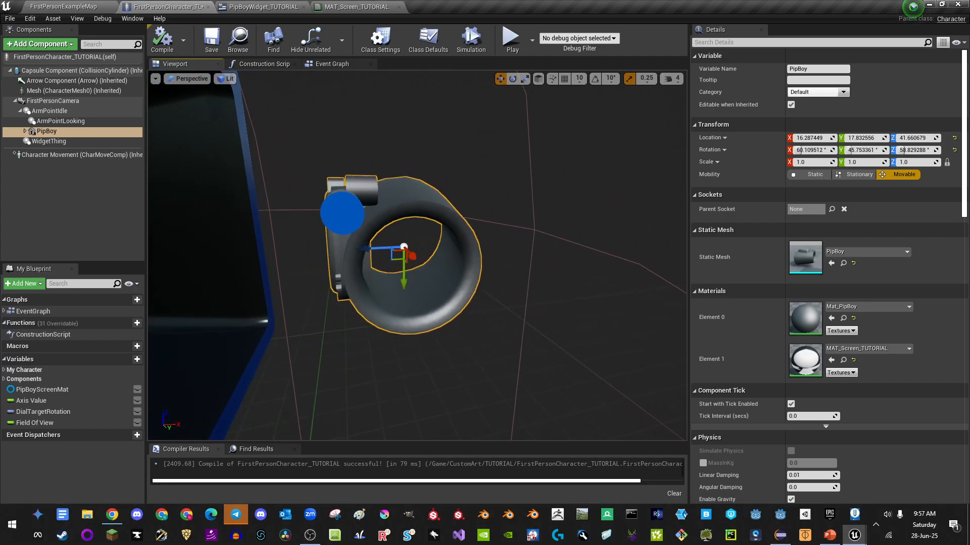
{"action": "left_click", "coordinate": [49, 141]}
{"action": "key", "text": "f"}
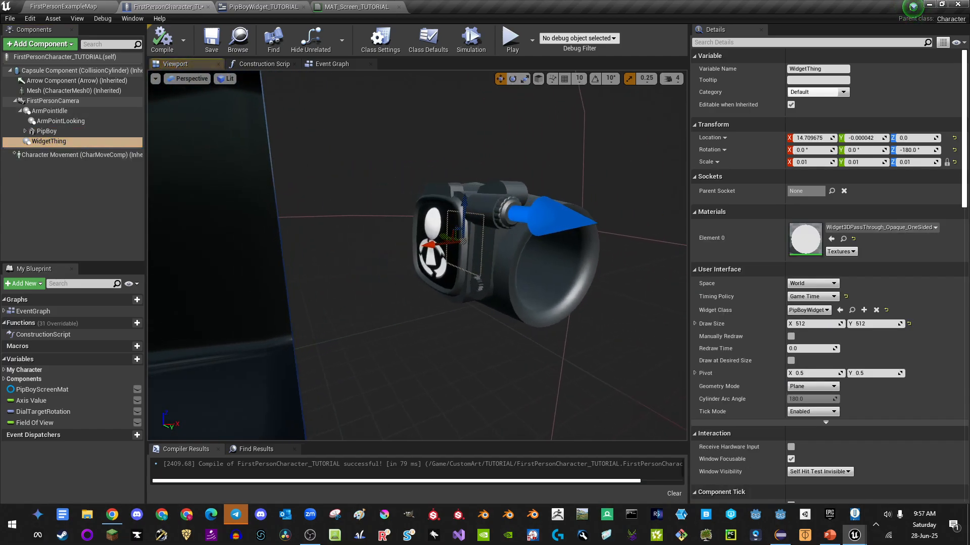
{"action": "right_click_drag", "start_coordinate": [434, 245], "coordinate": [368, 256]}
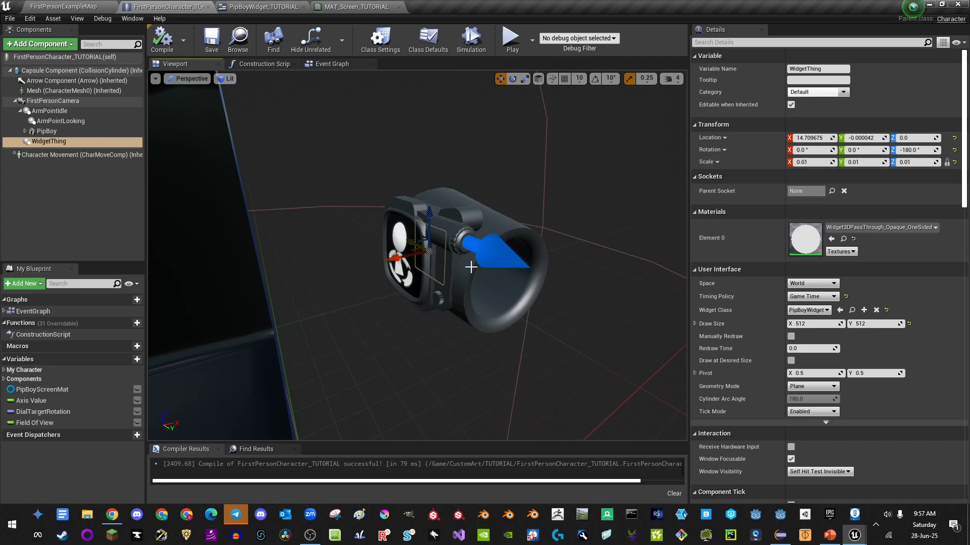
{"action": "right_click_drag", "start_coordinate": [451, 277], "coordinate": [424, 281]}
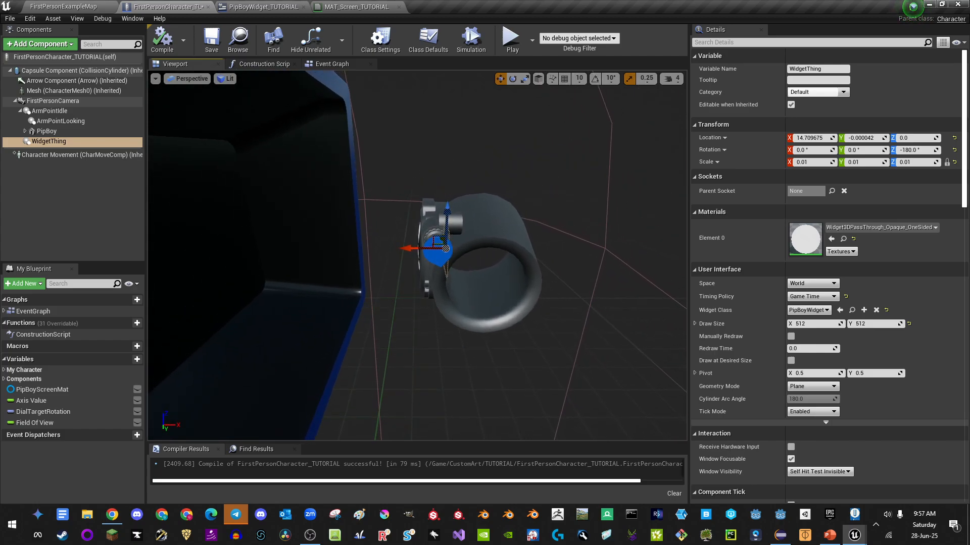
Step: Look through the PipBoy component's properties and filter them by "oc" to find the occlusion settings
{"action": "left_click", "coordinate": [507, 241]}
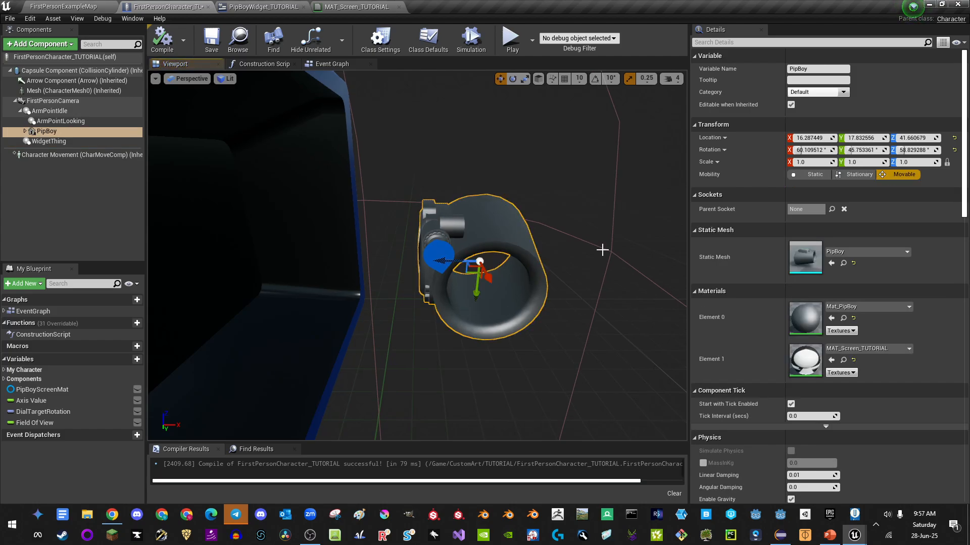
{"action": "scroll", "coordinate": [811, 192], "scroll_direction": "down", "scroll_amount": 15}
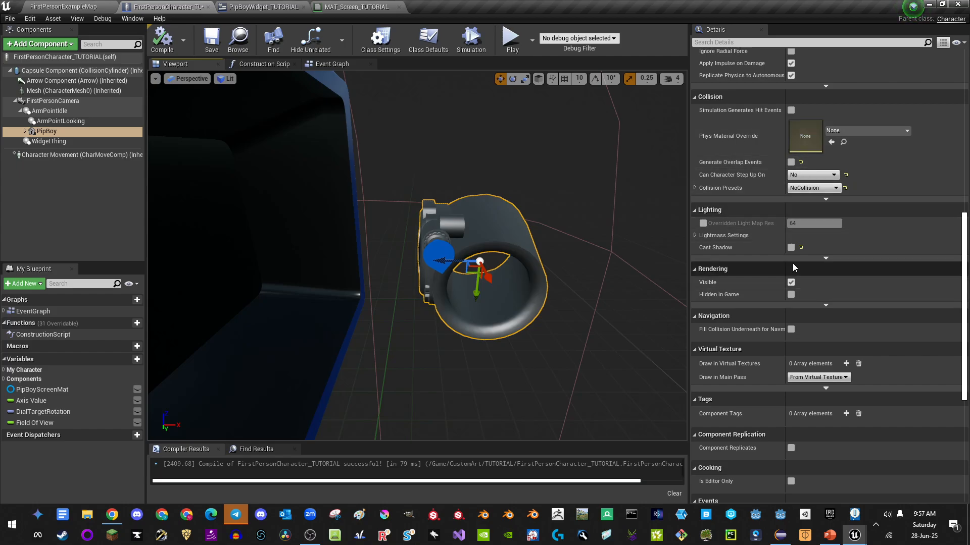
{"action": "scroll", "coordinate": [810, 238], "scroll_direction": "down", "scroll_amount": 5}
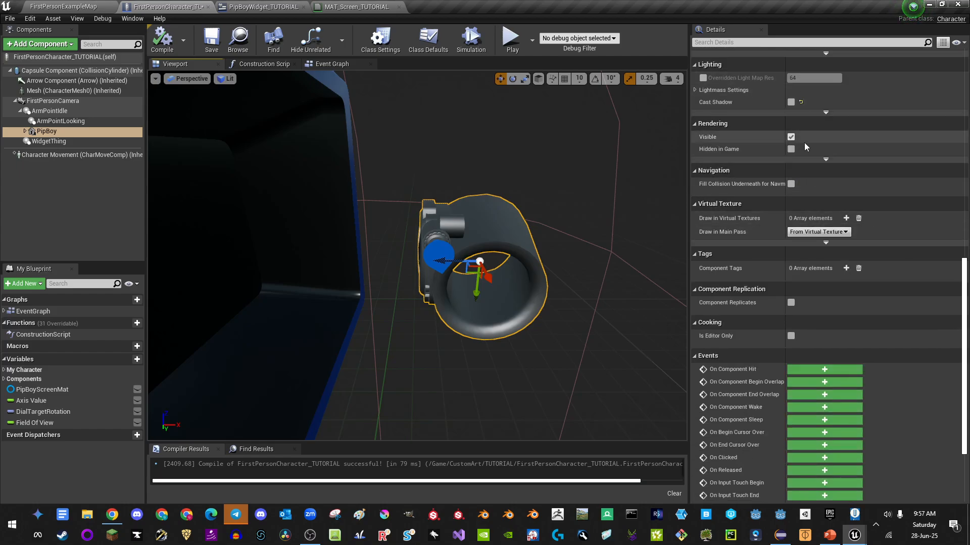
{"action": "scroll", "coordinate": [795, 225], "scroll_direction": "down", "scroll_amount": 2}
{"action": "scroll", "coordinate": [768, 185], "scroll_direction": "down", "scroll_amount": 3}
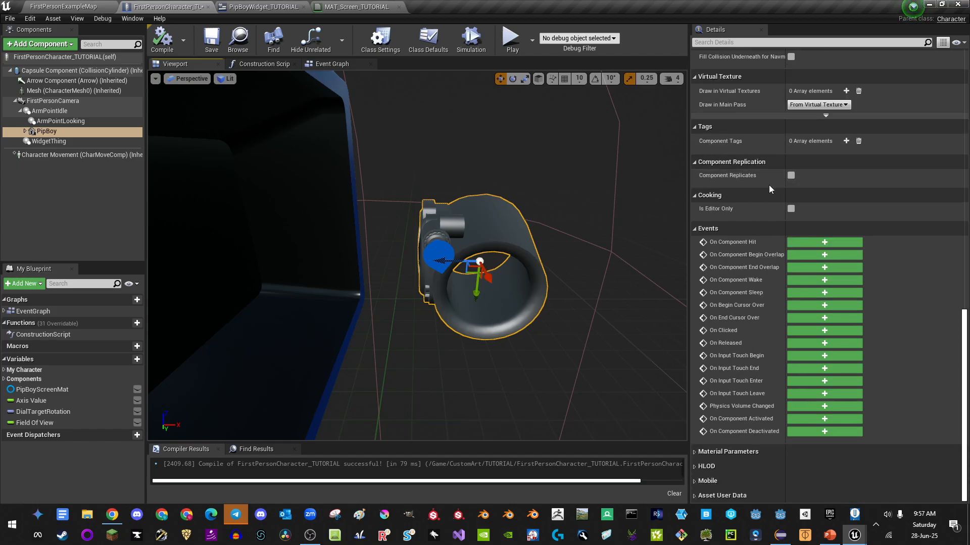
{"action": "scroll", "coordinate": [776, 196], "scroll_direction": "up", "scroll_amount": 15}
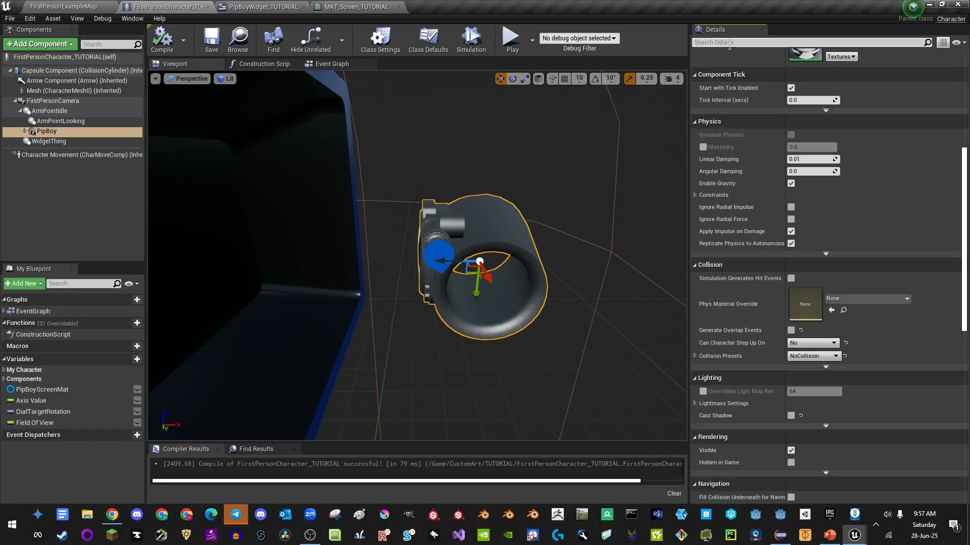
{"action": "left_click", "coordinate": [729, 45]}
{"action": "type", "text": "oc"}
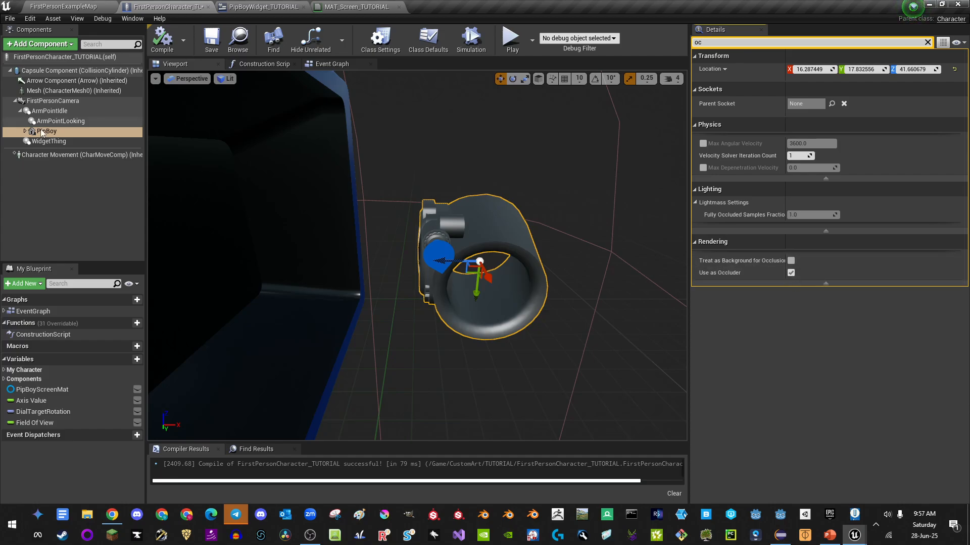
Step: Check the same occlusion settings on the WidgetThing component and clear the property filter
{"action": "left_click", "coordinate": [49, 141]}
{"action": "right_click_drag", "start_coordinate": [517, 276], "coordinate": [566, 291]}
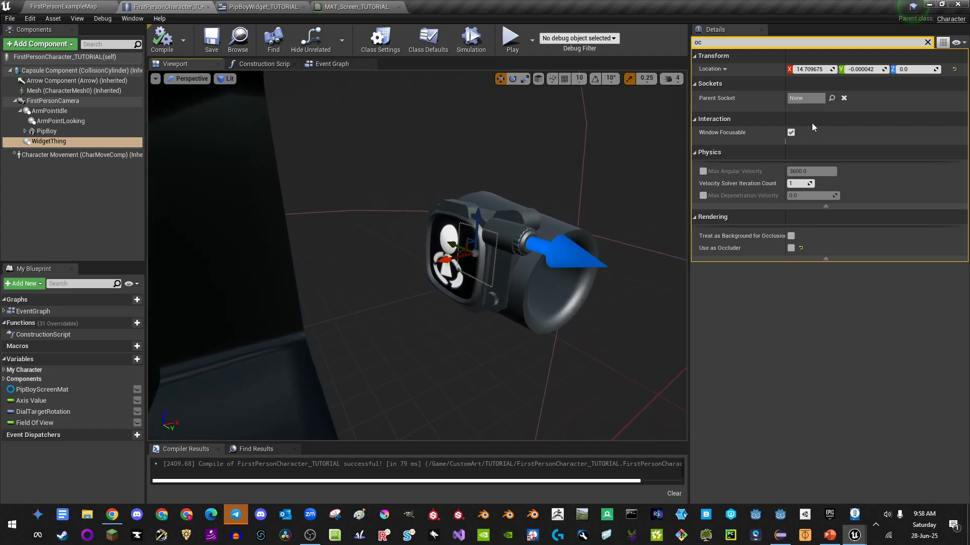
{"action": "left_click", "coordinate": [927, 43]}
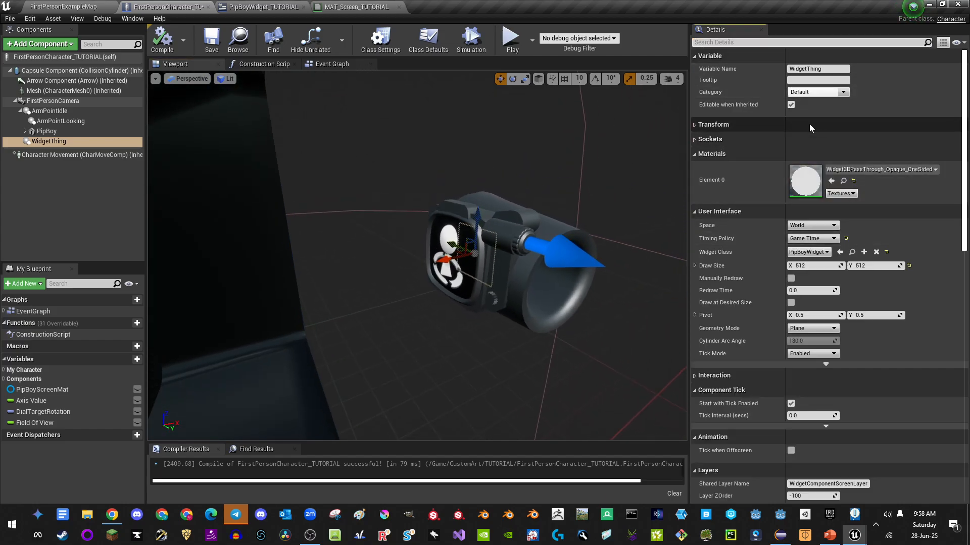
Step: Expand WidgetThing's transform properties and set its X location to 11
{"action": "left_click", "coordinate": [50, 132]}
{"action": "left_click", "coordinate": [45, 142]}
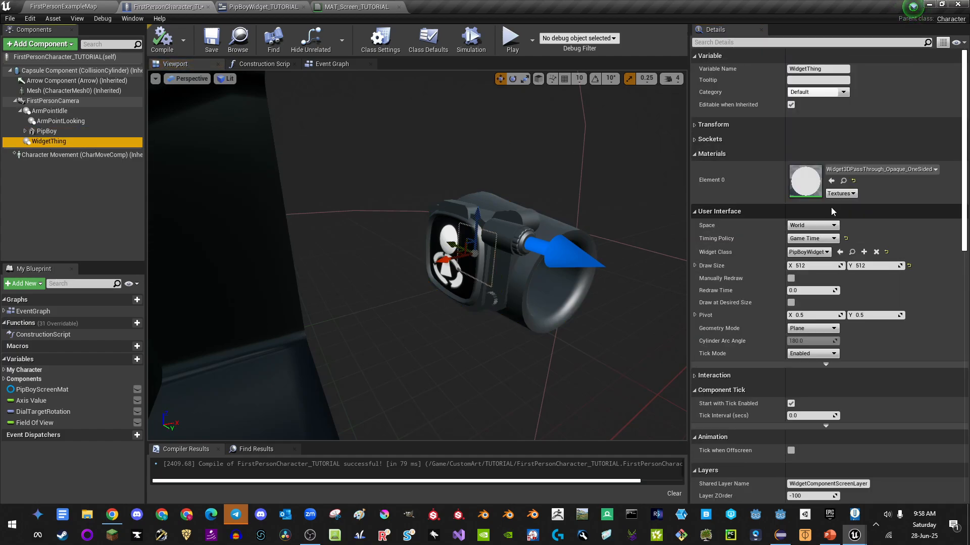
{"action": "left_click", "coordinate": [757, 124]}
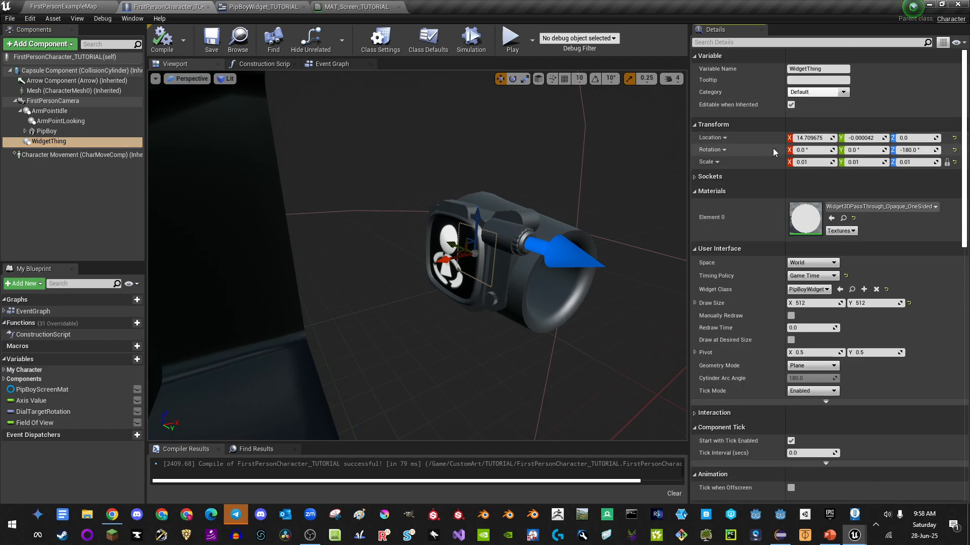
{"action": "left_click", "coordinate": [810, 138]}
{"action": "type", "text": "11"}
{"action": "key", "text": "Return"}
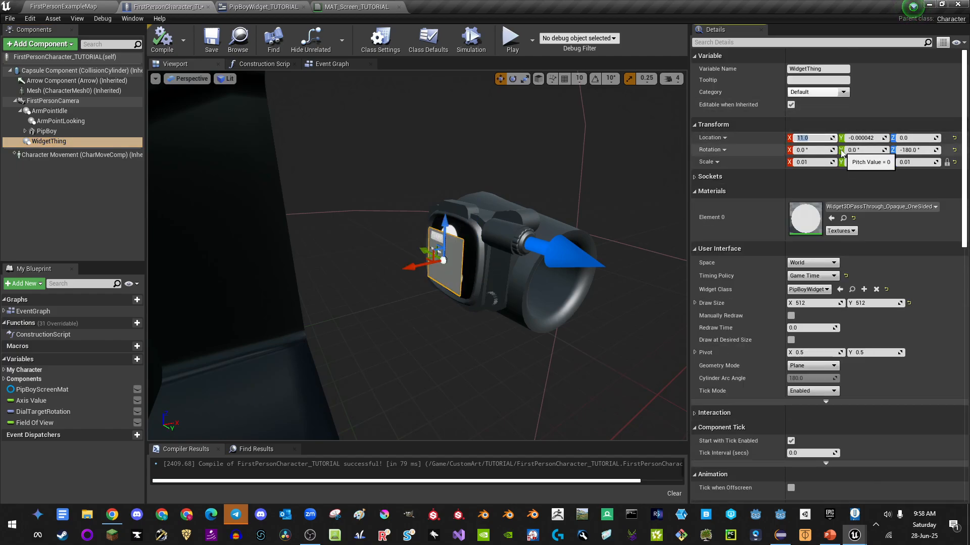
Step: Set WidgetThing's Y location to 0 and its scale to 0 on all three axes
{"action": "left_click", "coordinate": [849, 139]}
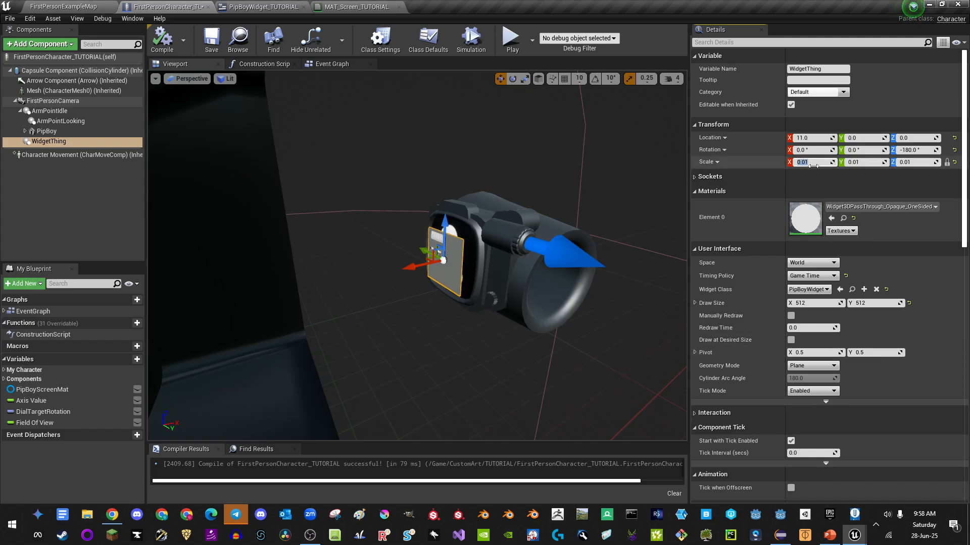
{"action": "key", "text": "Return"}
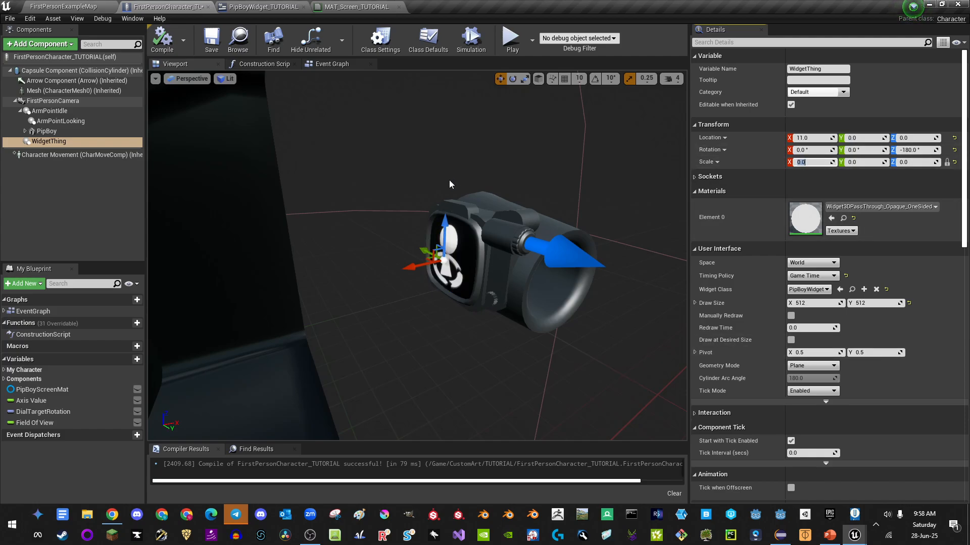
{"action": "right_click_drag", "start_coordinate": [449, 182], "coordinate": [473, 182]}
Step: Play-test the game repeatedly to check the Pip-Boy screen, collapsing the FirstPersonCamera component tree between runs
{"action": "left_click", "coordinate": [519, 41]}
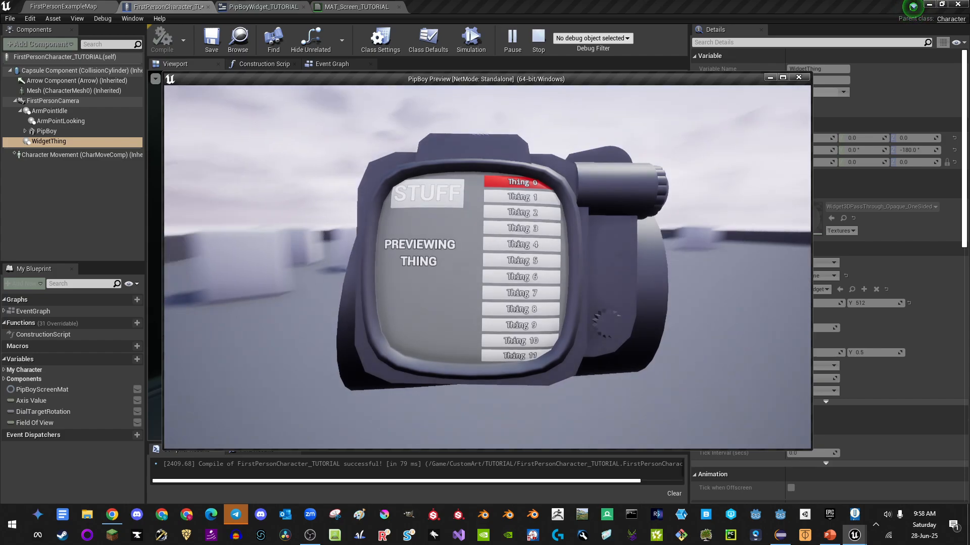
{"action": "key", "text": "Escape"}
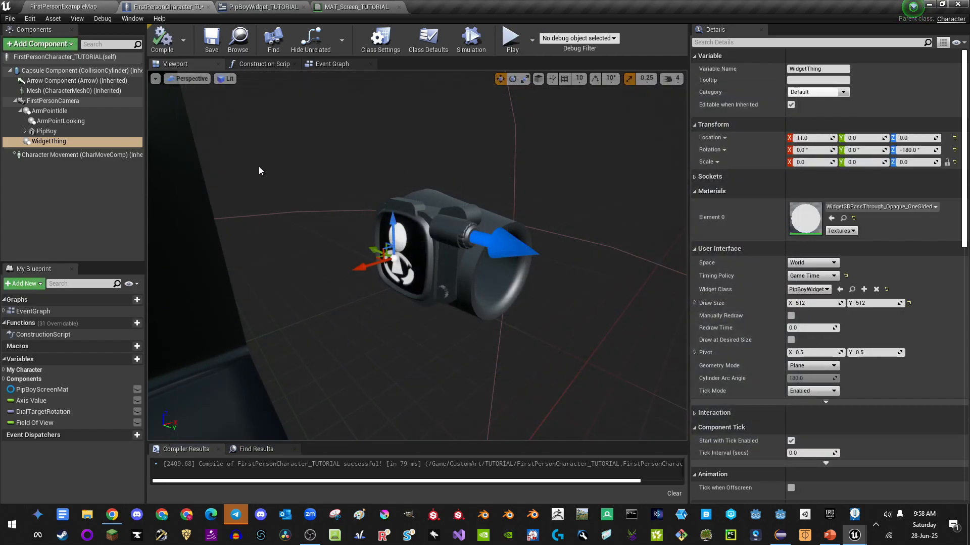
{"action": "left_click", "coordinate": [22, 101]}
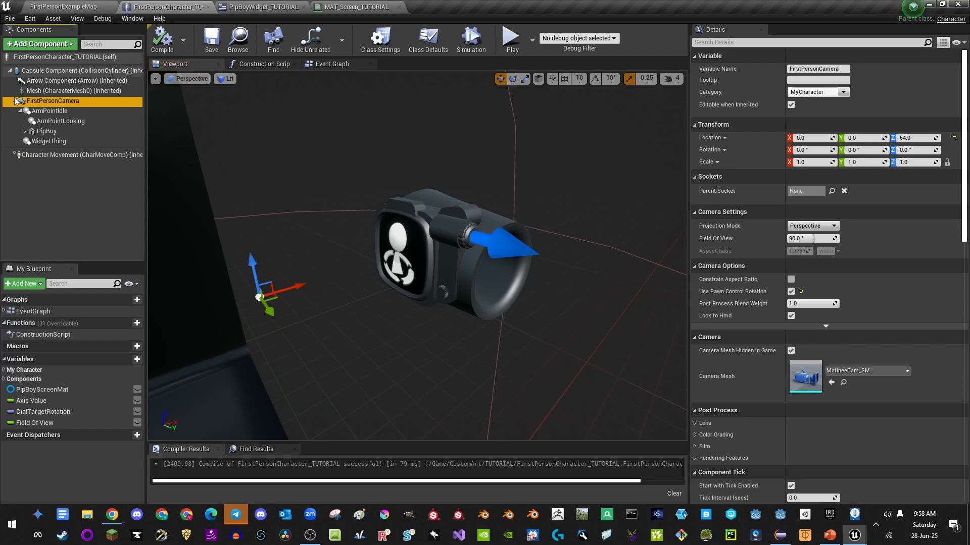
{"action": "left_click", "coordinate": [15, 102]}
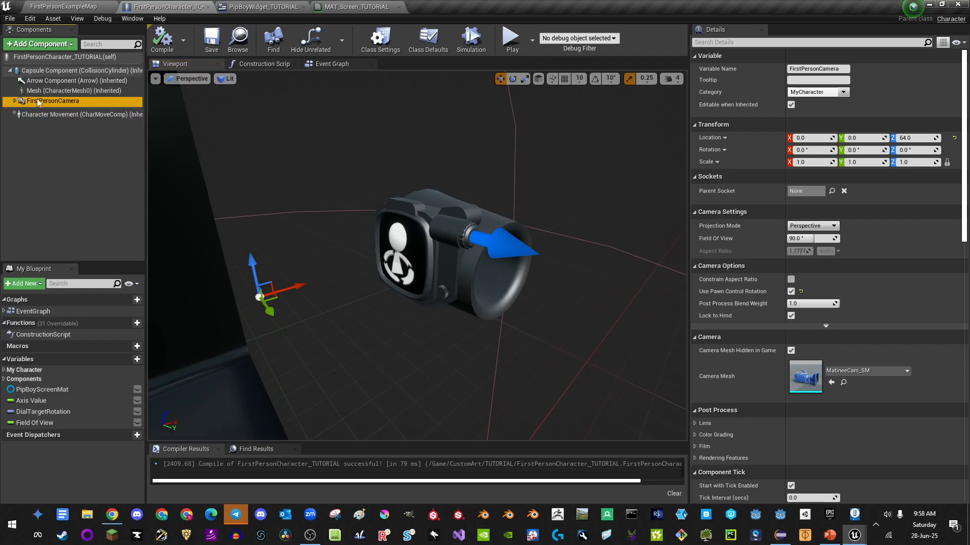
{"action": "left_click", "coordinate": [511, 39]}
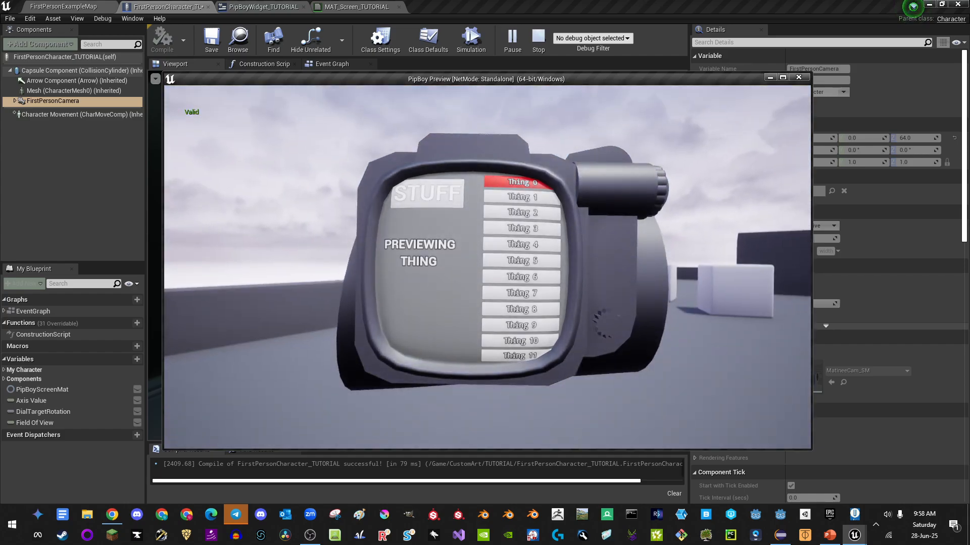
{"action": "key", "text": "Escape"}
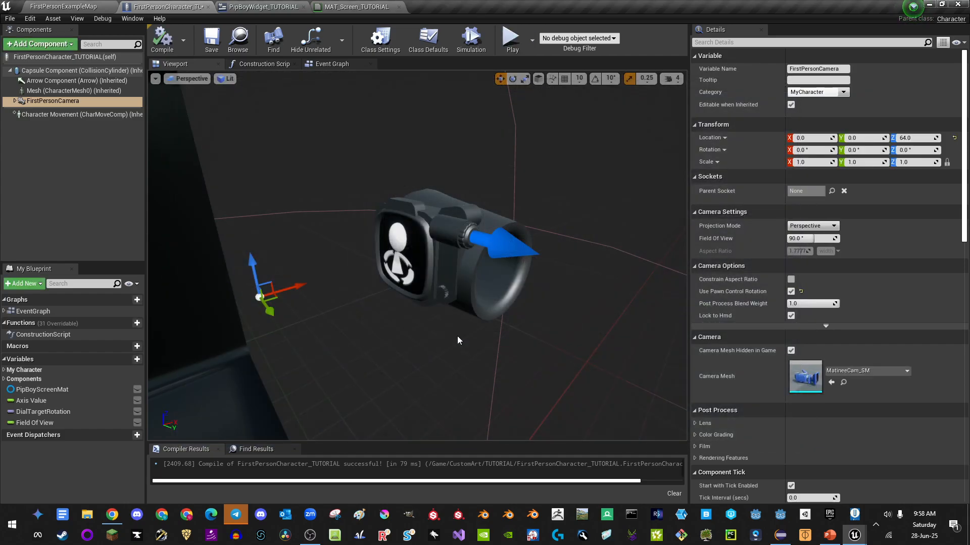
{"action": "left_click", "coordinate": [510, 38]}
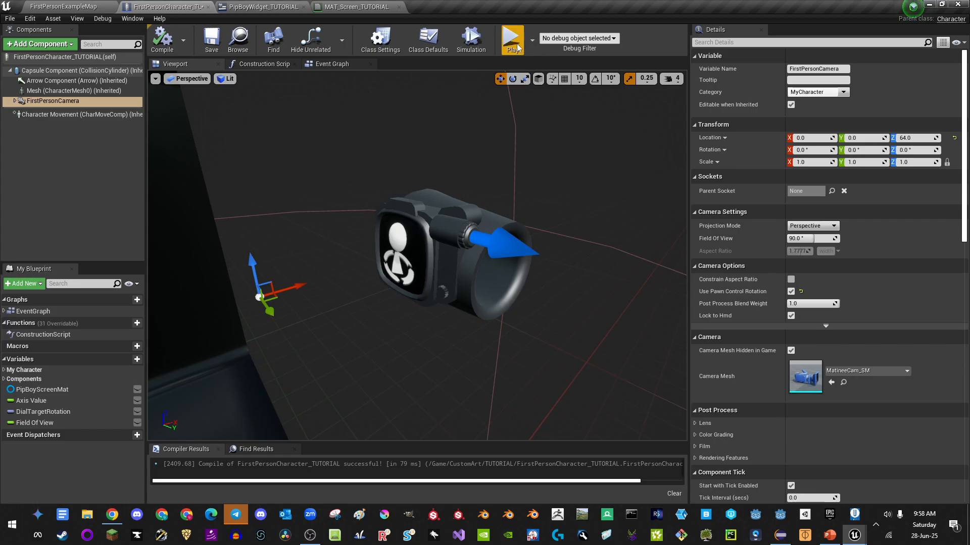
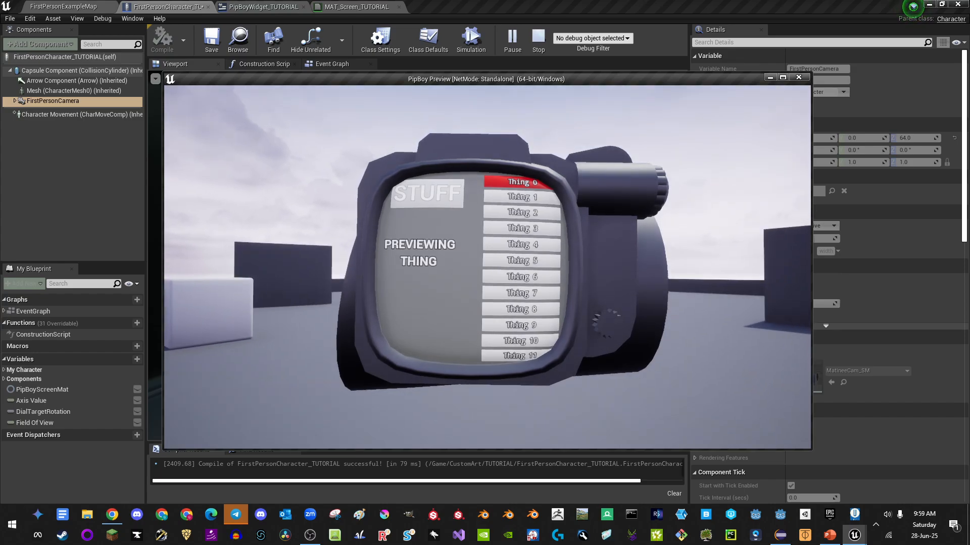
{"action": "key", "text": "Escape"}
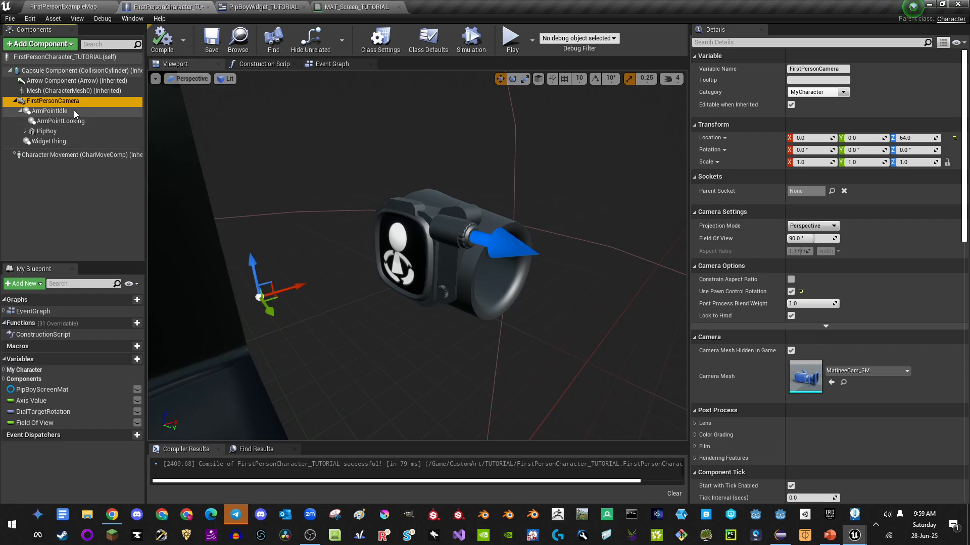
Step: Examine the placement of ArmPointIdle and ArmPointLooking relative to the Pip-Boy in the viewport
{"action": "left_click", "coordinate": [57, 121]}
{"action": "double_click", "coordinate": [51, 111]}
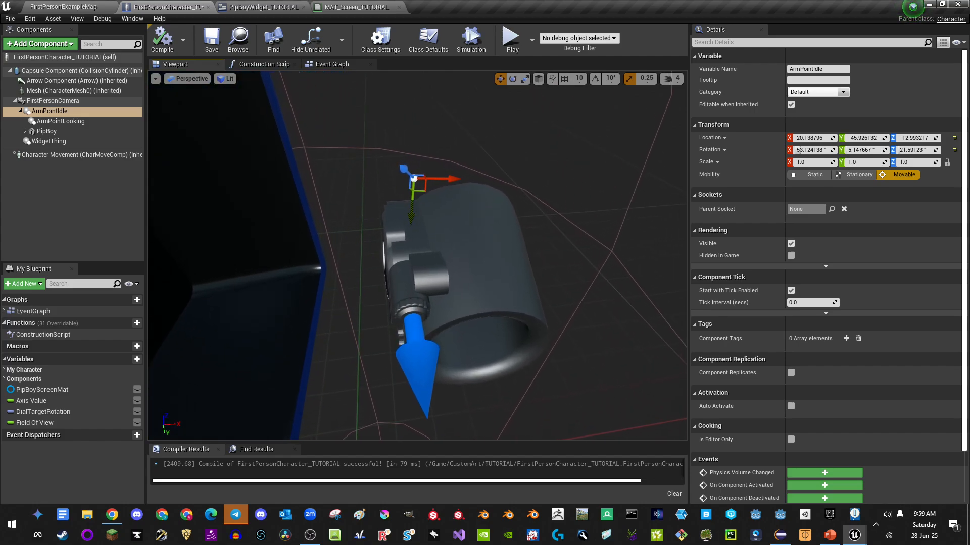
{"action": "key", "text": "s"}
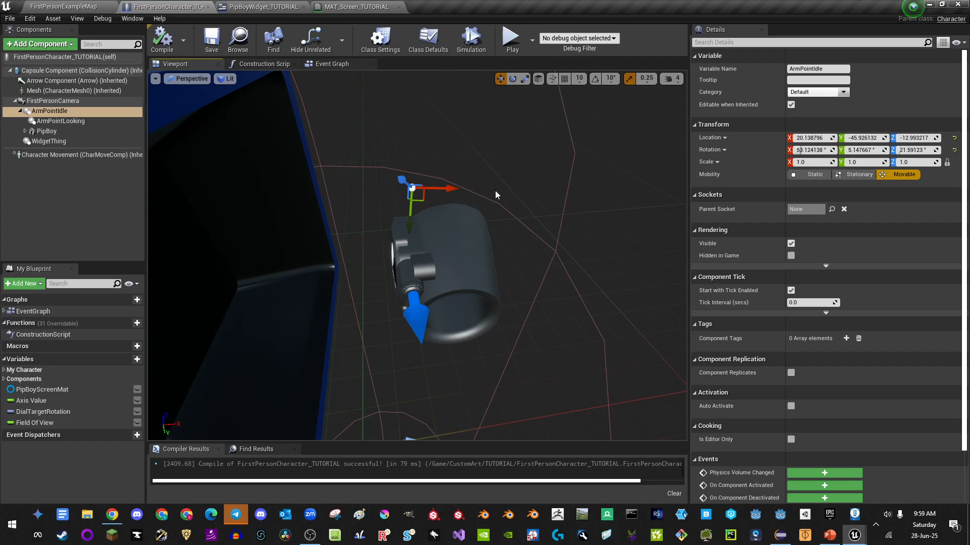
{"action": "left_click", "coordinate": [60, 121]}
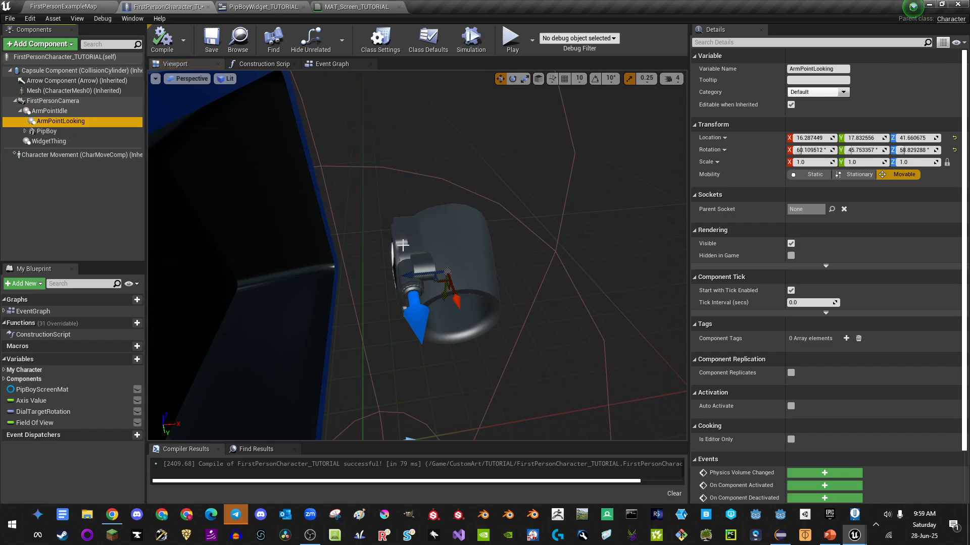
{"action": "right_click_drag", "start_coordinate": [457, 229], "coordinate": [419, 230]}
{"action": "key", "text": "d"}
{"action": "key", "text": "a"}
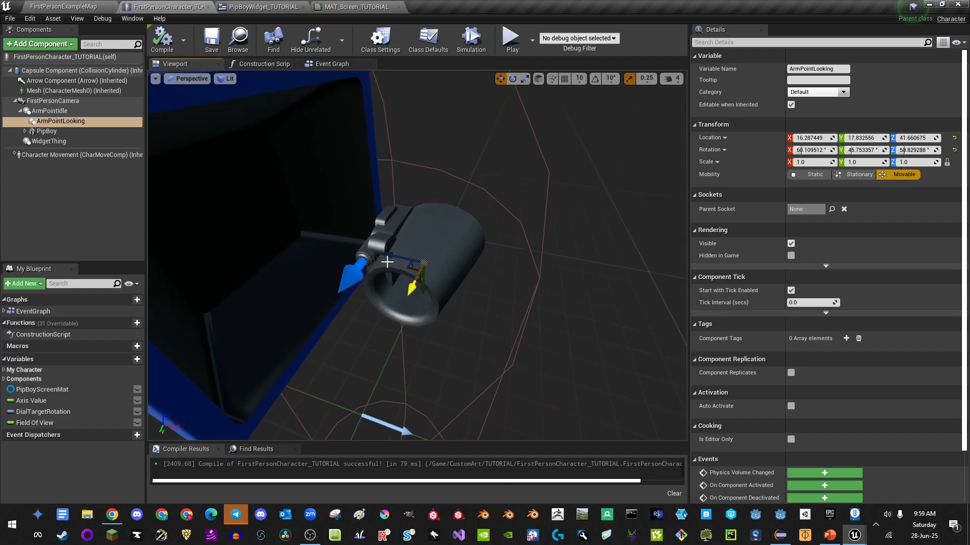
Step: Reset the PipBoy mesh's rotation and location to their defaults so it sits at ArmPointIdle
{"action": "left_click", "coordinate": [46, 131]}
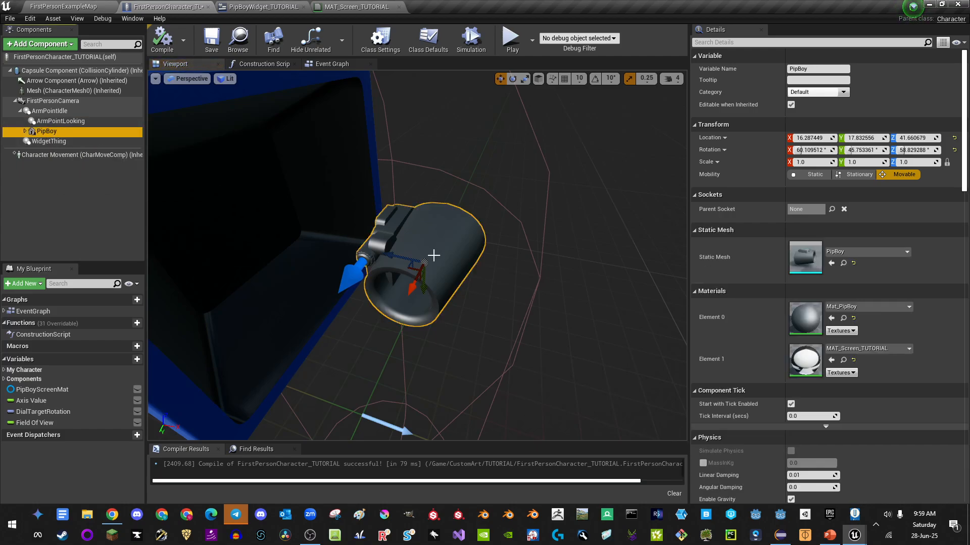
{"action": "right_click_drag", "start_coordinate": [397, 225], "coordinate": [407, 226]}
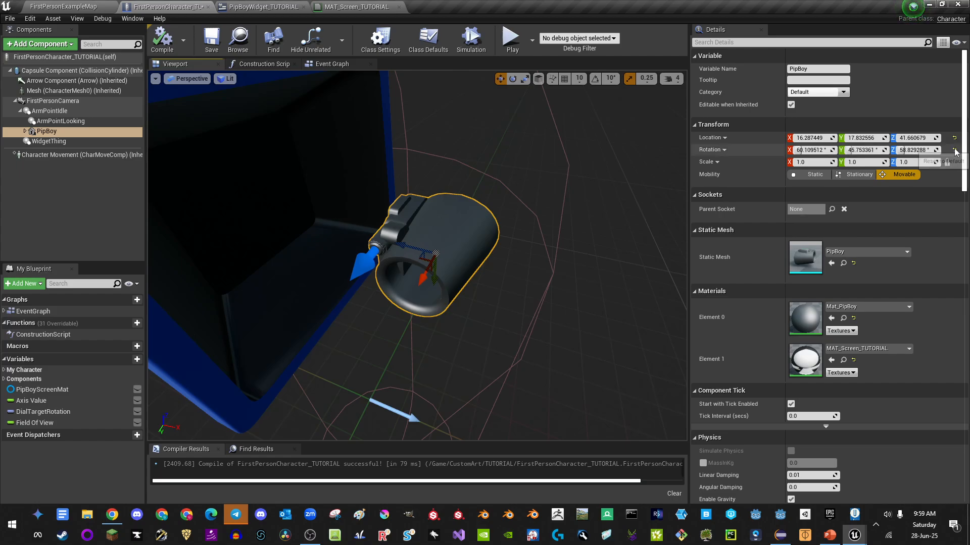
{"action": "left_click", "coordinate": [954, 149]}
{"action": "left_click", "coordinate": [954, 139]}
{"action": "right_click_drag", "start_coordinate": [541, 221], "coordinate": [541, 221]}
{"action": "key", "text": "s"}
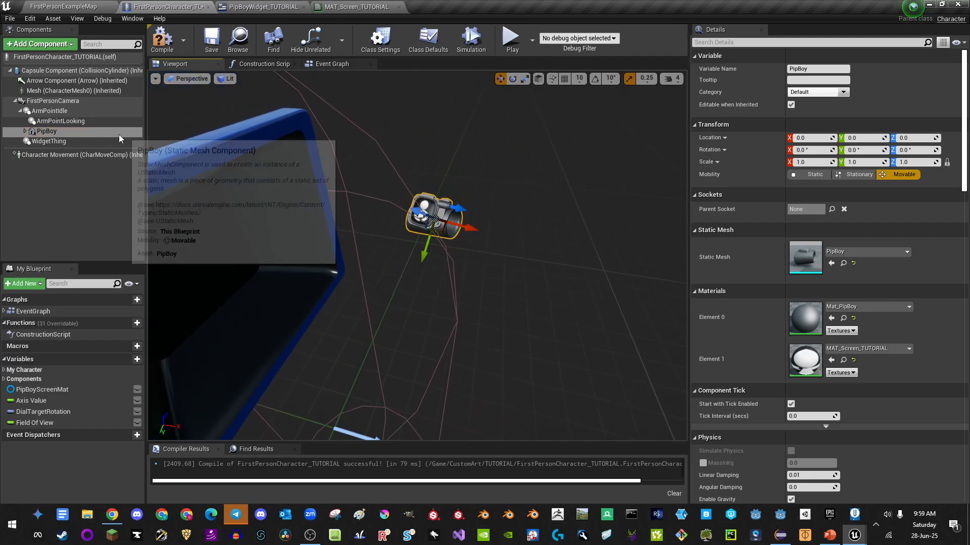
Step: Paste the copied Bring Up PipBoy node group into the event graph and place it below the BeginPlay chain
{"action": "left_click", "coordinate": [59, 122]}
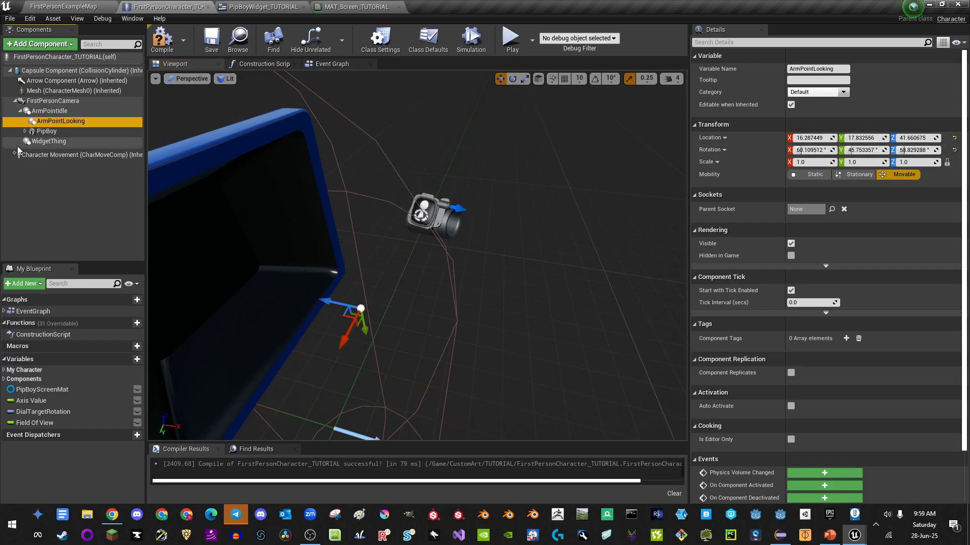
{"action": "left_click", "coordinate": [343, 64]}
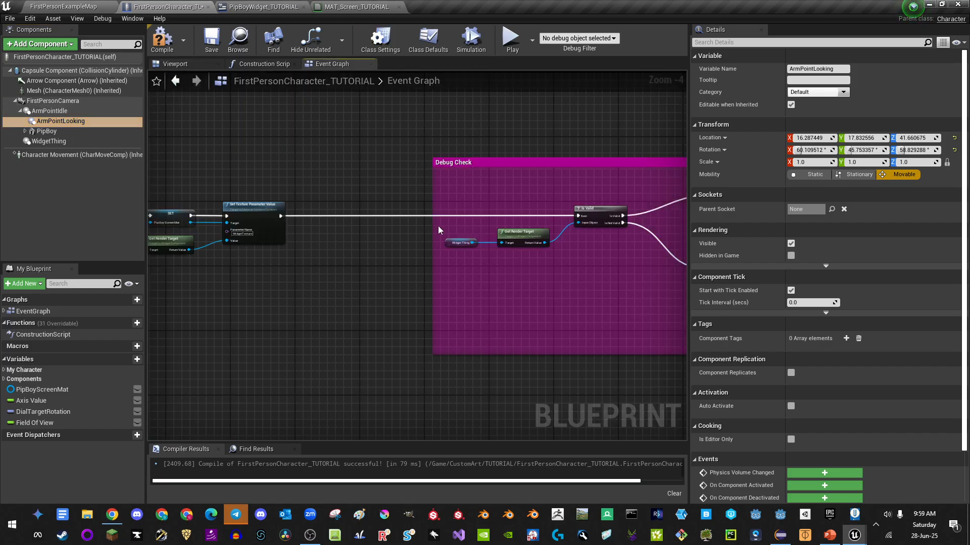
{"action": "scroll", "coordinate": [438, 225], "scroll_direction": "down", "scroll_amount": 4}
{"action": "scroll", "coordinate": [456, 221], "scroll_direction": "up", "scroll_amount": 1}
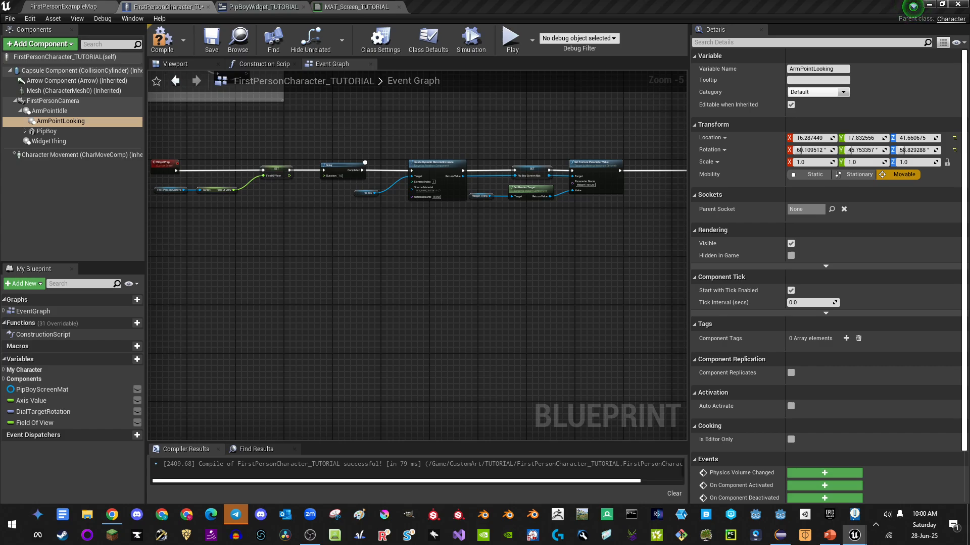
{"action": "right_click_drag", "start_coordinate": [289, 310], "coordinate": [353, 247]}
{"action": "key", "text": "ctrl+v"}
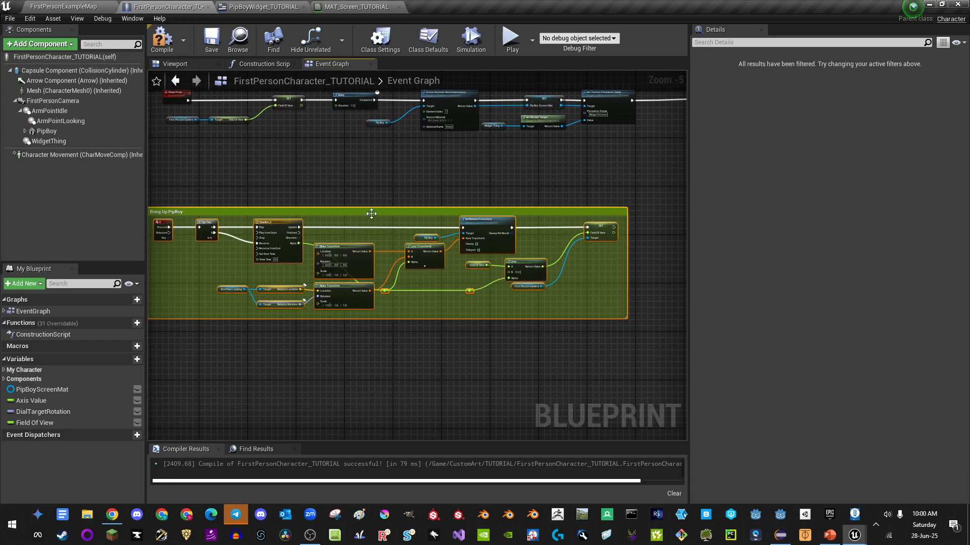
{"action": "left_click_drag", "start_coordinate": [356, 212], "coordinate": [378, 182]}
{"action": "scroll", "coordinate": [228, 225], "scroll_direction": "up", "scroll_amount": 4}
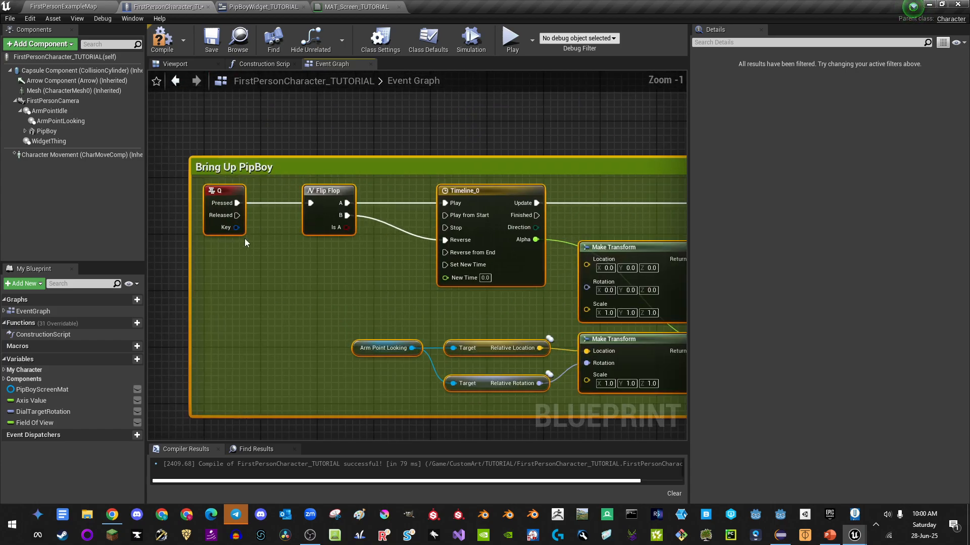
Step: Delete the Bring Up PipBoy comment box and restore the deleted Flip Flop node between Q and the timeline
{"action": "left_click", "coordinate": [324, 187]}
{"action": "key", "text": "Delete"}
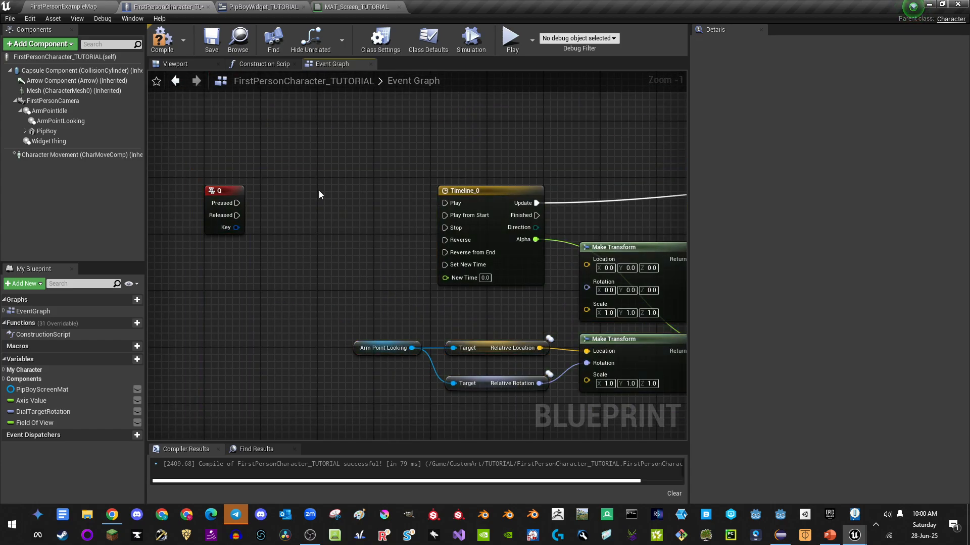
{"action": "key", "text": "ctrl+z"}
{"action": "left_click_drag", "start_coordinate": [278, 138], "coordinate": [335, 171]}
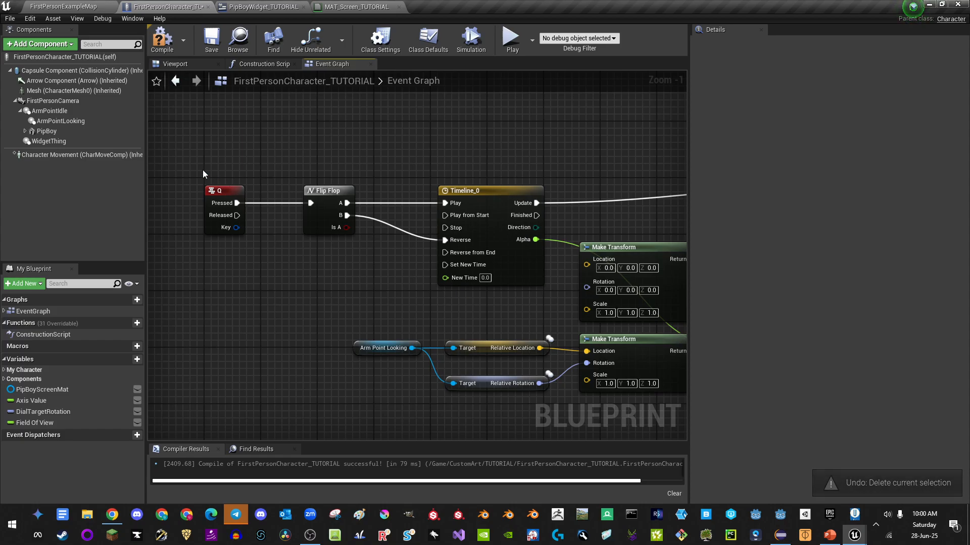
Step: Review the Q key event and the timeline's Alpha curve, and return to the event graph
{"action": "left_click", "coordinate": [212, 207]}
{"action": "right_click_drag", "start_coordinate": [345, 368], "coordinate": [319, 326]}
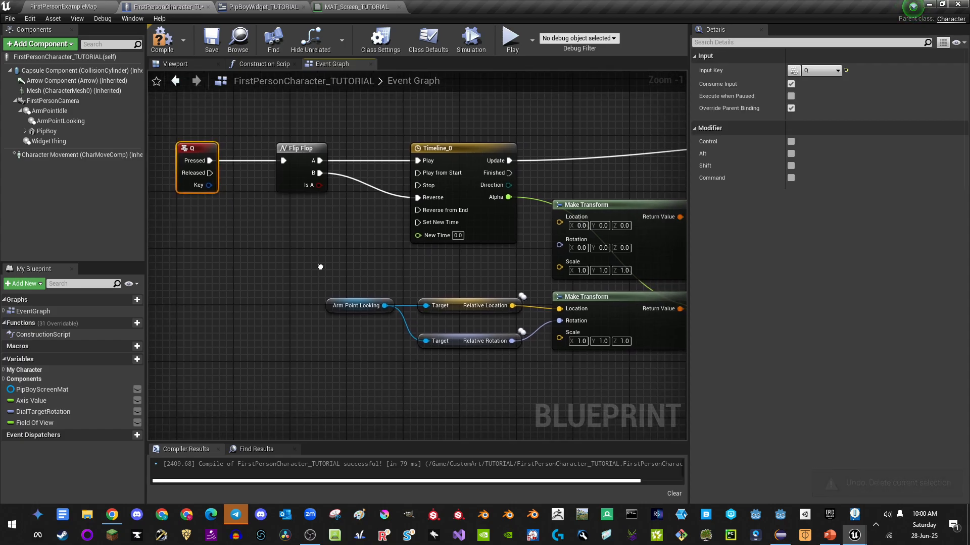
{"action": "double_click", "coordinate": [464, 159]}
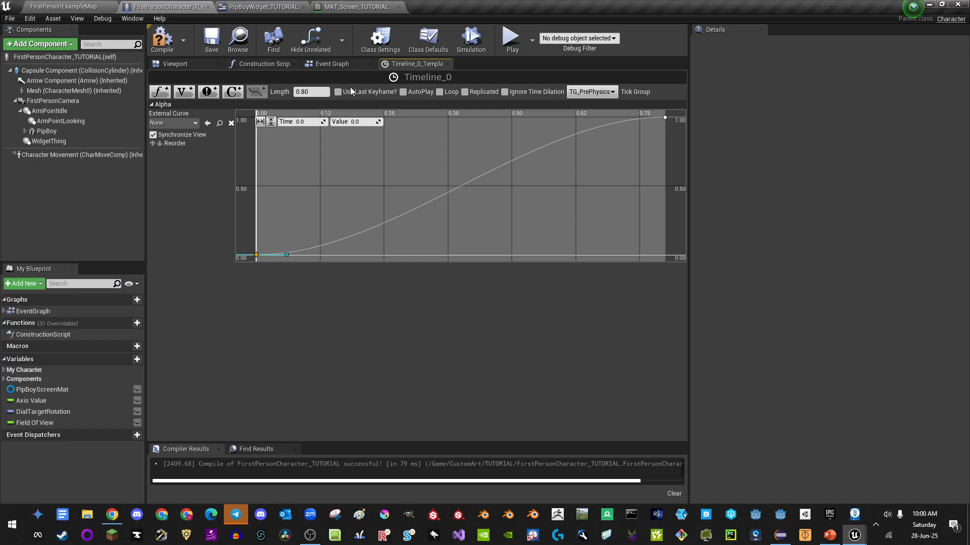
{"action": "left_click", "coordinate": [328, 64]}
Step: Rename the timeline node in the Q key chain to ArmBlend
{"action": "right_click_drag", "start_coordinate": [467, 167], "coordinate": [408, 164]}
{"action": "left_click", "coordinate": [408, 164]}
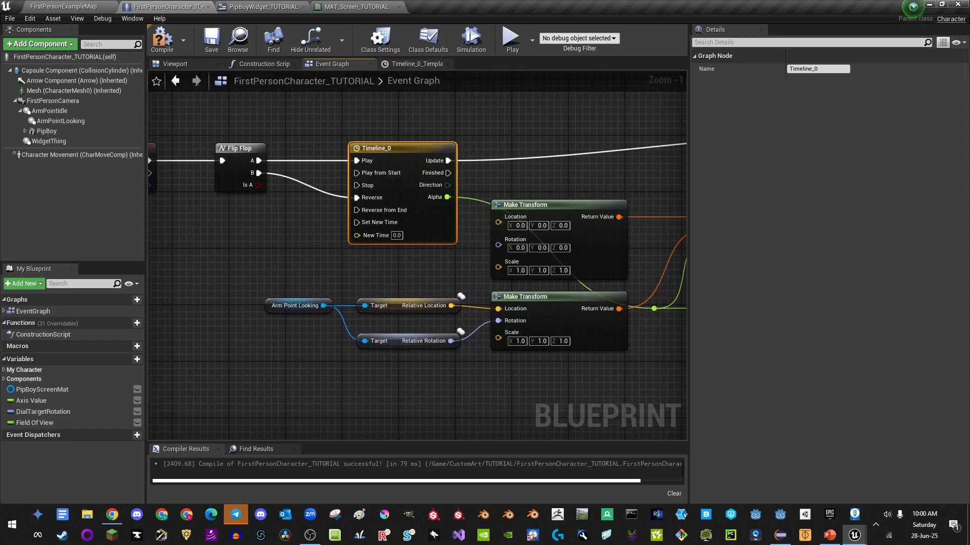
{"action": "left_click", "coordinate": [383, 149]}
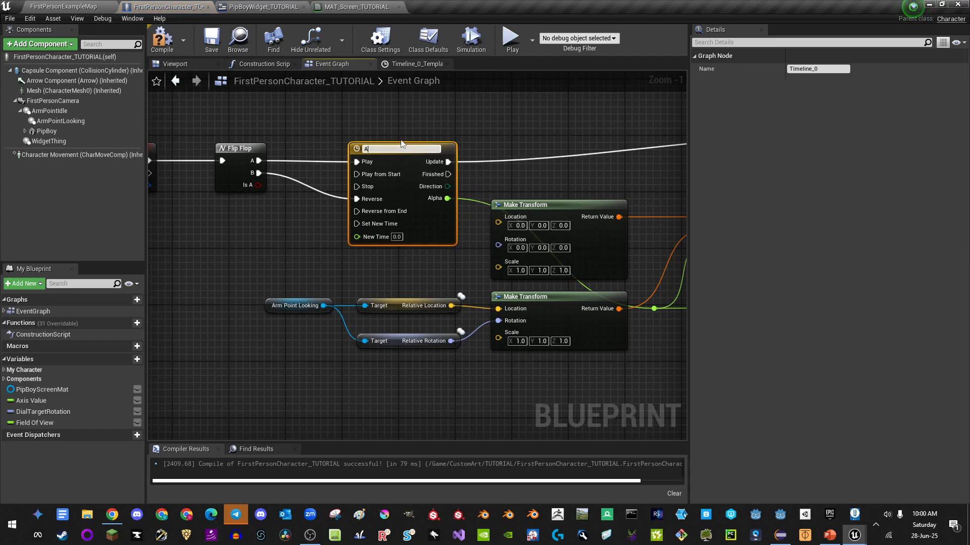
{"action": "key", "text": "Return"}
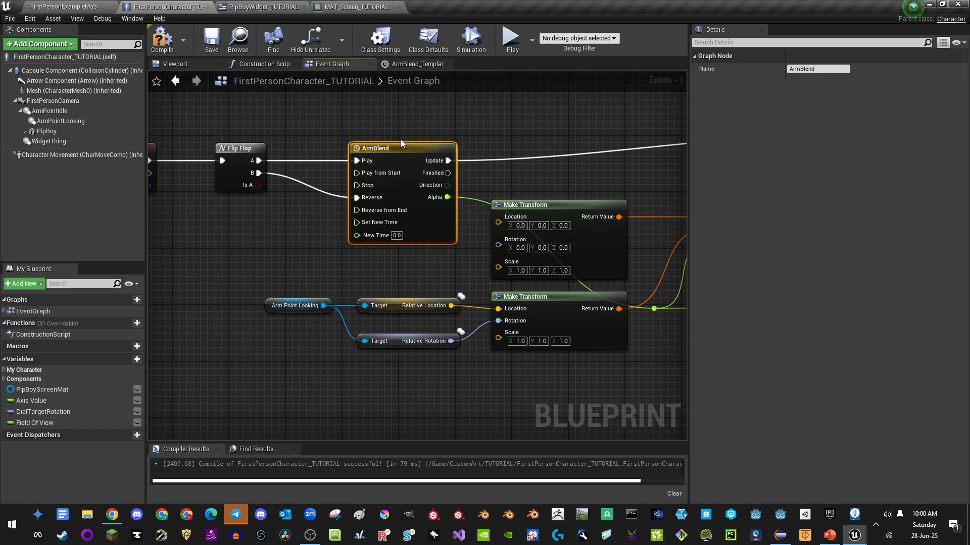
Step: Examine how the Make Transform and Lerp nodes feed SetRelativeTransform, and compare ArmPointLooking's placement in the viewport
{"action": "right_click_drag", "start_coordinate": [615, 166], "coordinate": [419, 156]}
{"action": "scroll", "coordinate": [378, 154], "scroll_direction": "down", "scroll_amount": 1}
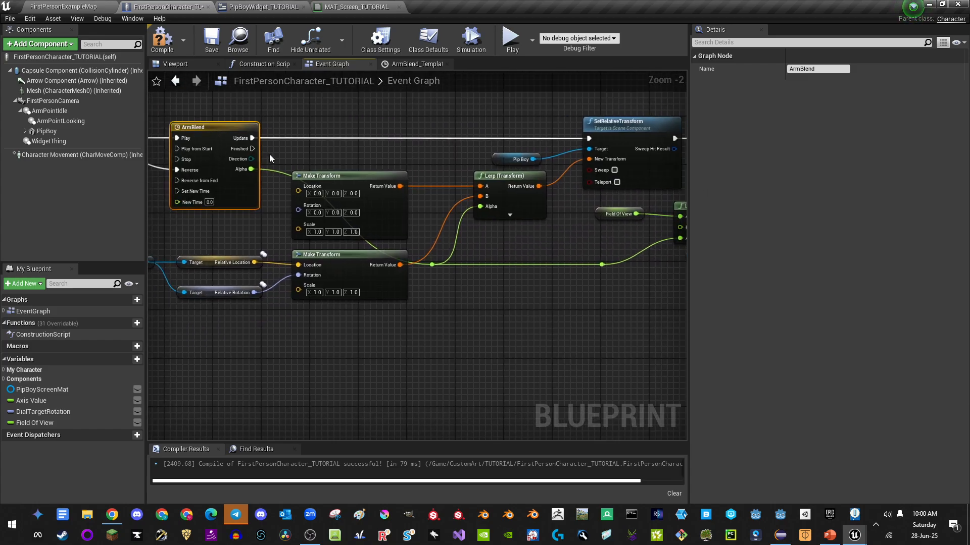
{"action": "left_click_drag", "start_coordinate": [302, 135], "coordinate": [366, 276]}
{"action": "left_click", "coordinate": [353, 177]}
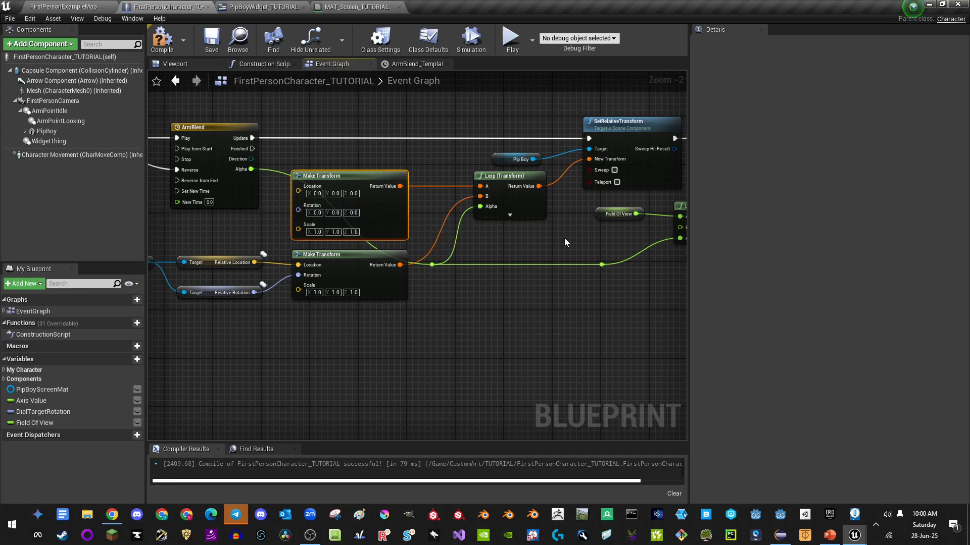
{"action": "right_click_drag", "start_coordinate": [565, 242], "coordinate": [379, 287]}
{"action": "left_click", "coordinate": [268, 224]}
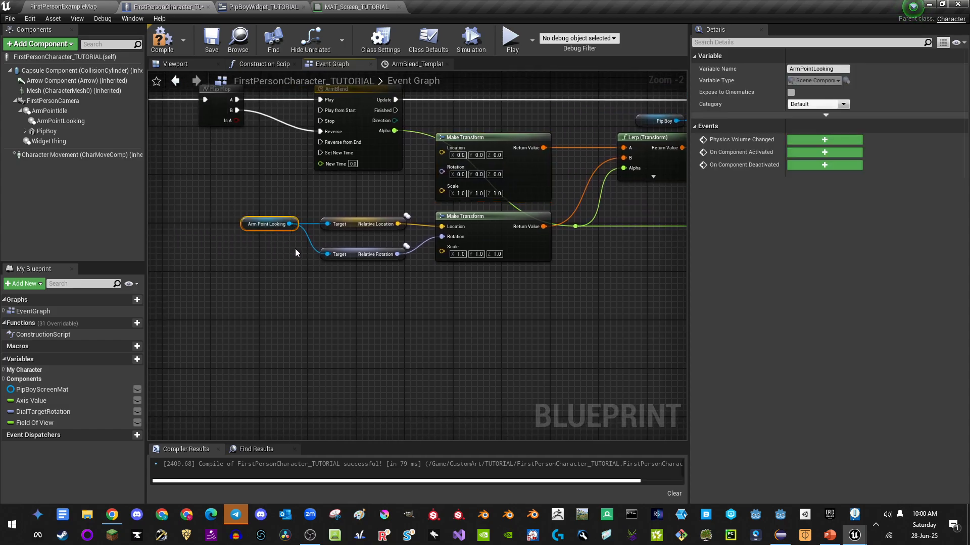
{"action": "left_click", "coordinate": [66, 124]}
{"action": "left_click", "coordinate": [188, 67]}
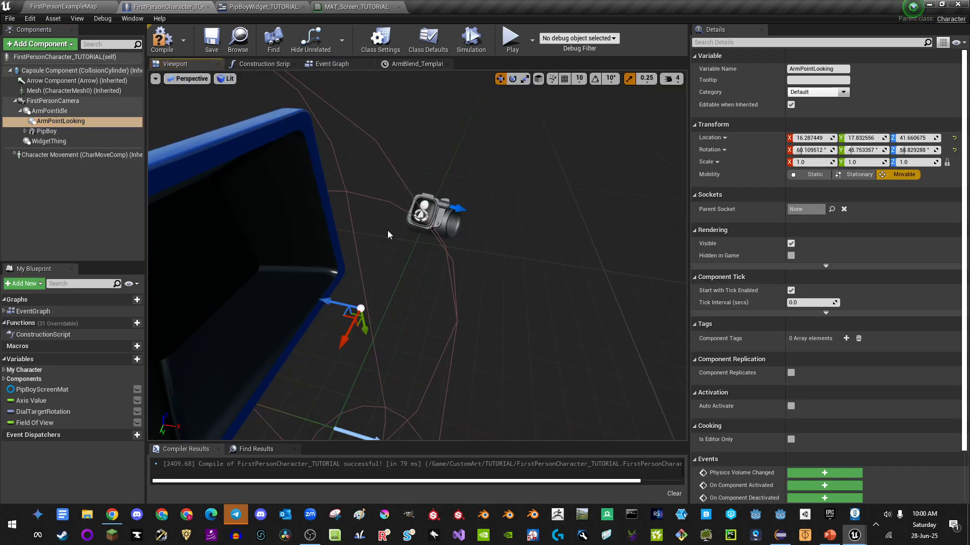
{"action": "left_click", "coordinate": [332, 65]}
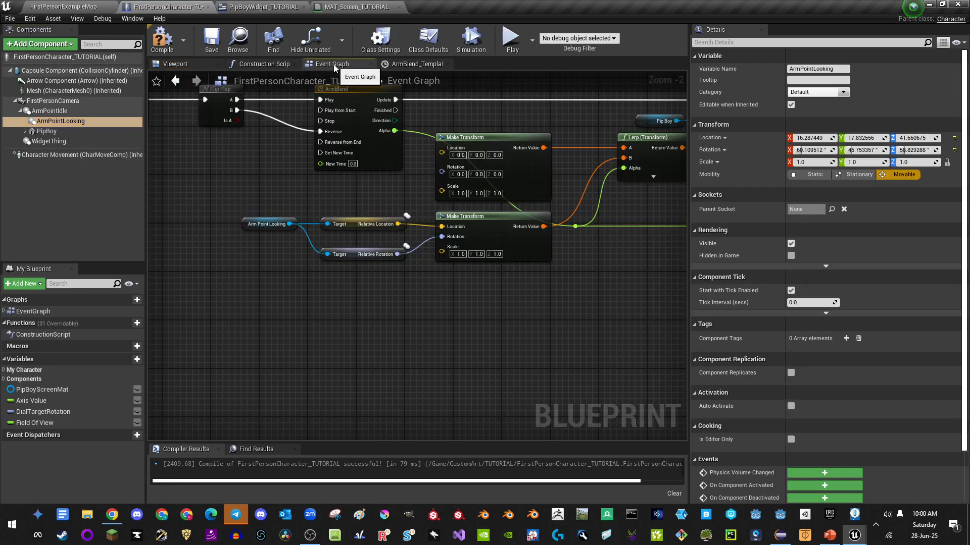
Step: Attach the PipBoy component to ArmPointLooking and reset its rotation to 0 on all axes
{"action": "left_click", "coordinate": [275, 65]}
{"action": "left_click", "coordinate": [175, 63]}
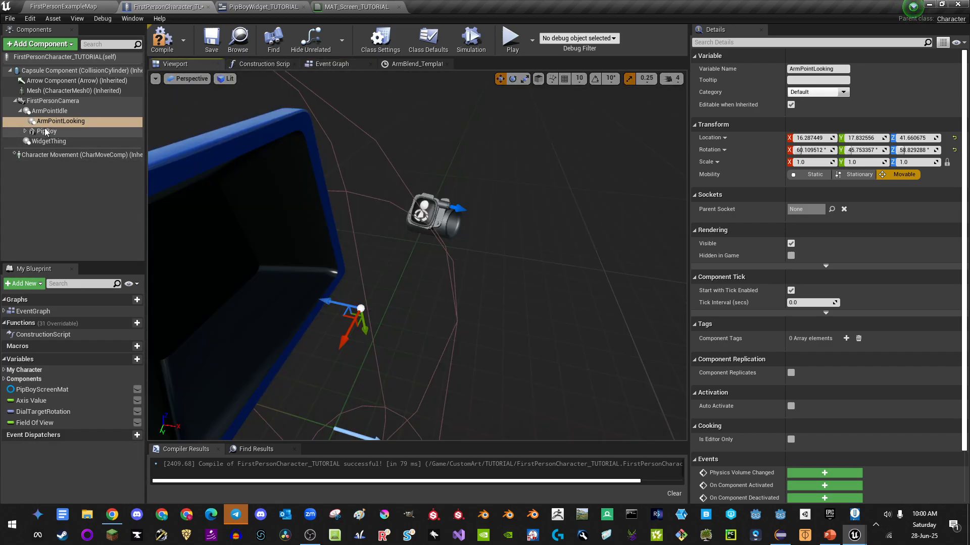
{"action": "left_click_drag", "start_coordinate": [47, 132], "coordinate": [47, 123]}
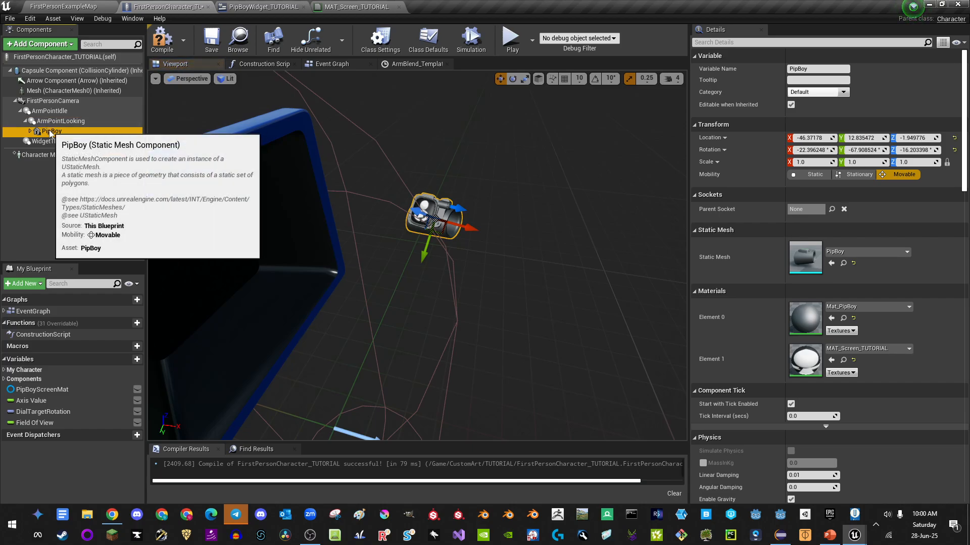
{"action": "left_click", "coordinate": [954, 150]}
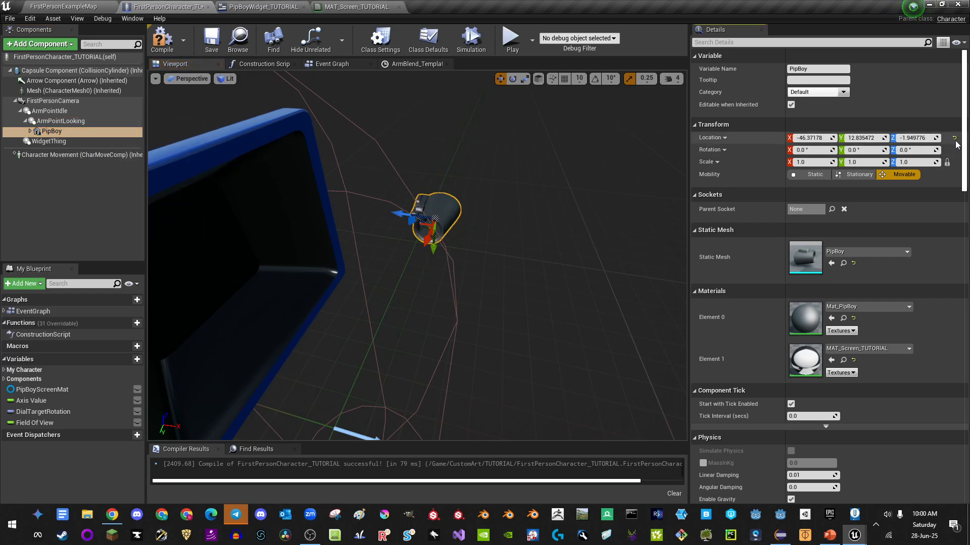
Step: Reset the PipBoy component's location to default and delete the FirstPersonCharacter_TUTORIAL actor from FirstPersonExampleMap
{"action": "left_click", "coordinate": [954, 138]}
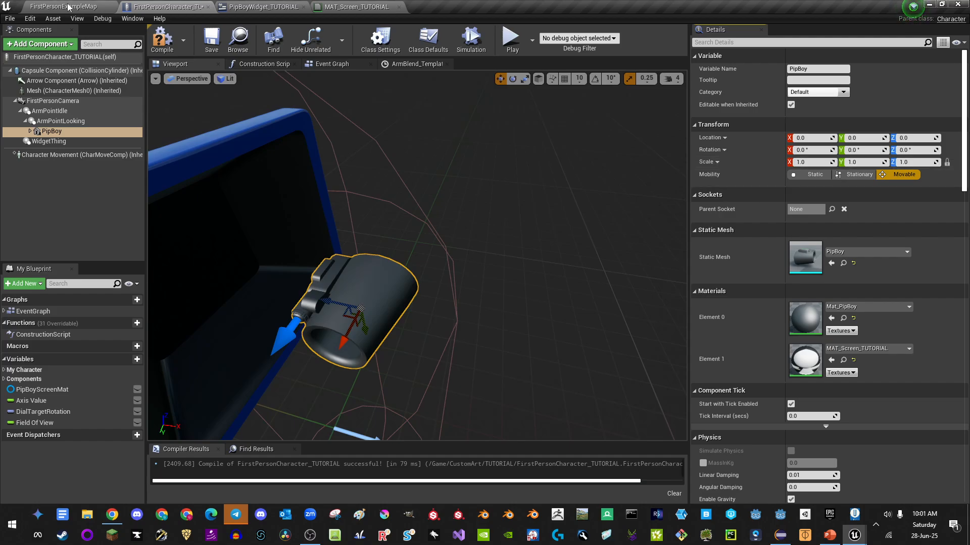
{"action": "left_click", "coordinate": [239, 40]}
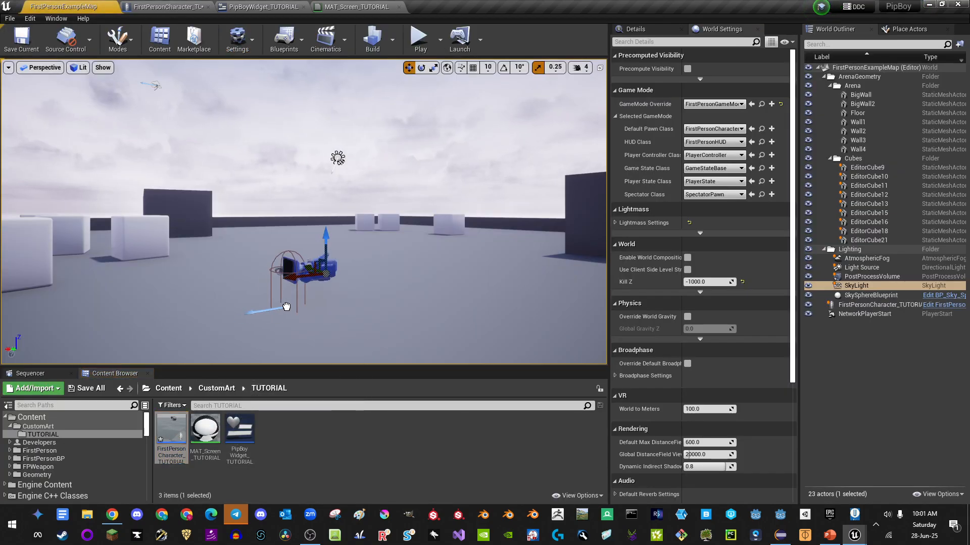
{"action": "right_click_drag", "start_coordinate": [384, 276], "coordinate": [577, 343]}
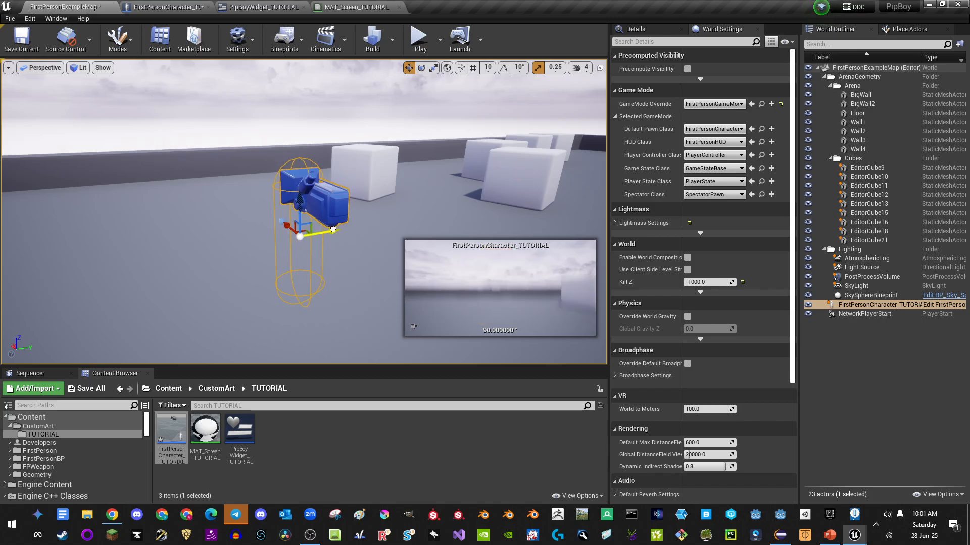
{"action": "left_click_drag", "start_coordinate": [320, 231], "coordinate": [273, 237]}
{"action": "key", "text": "Delete"}
Step: Reparent PipBoy directly under ArmPointIdle in the character blueprint and reset its rotation and location to default
{"action": "left_click", "coordinate": [161, 9]}
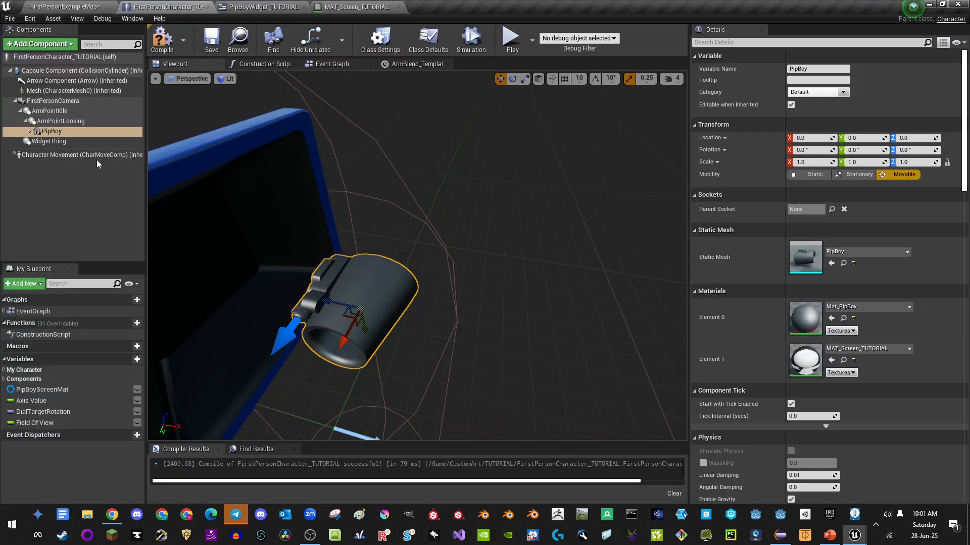
{"action": "left_click_drag", "start_coordinate": [44, 133], "coordinate": [47, 113]}
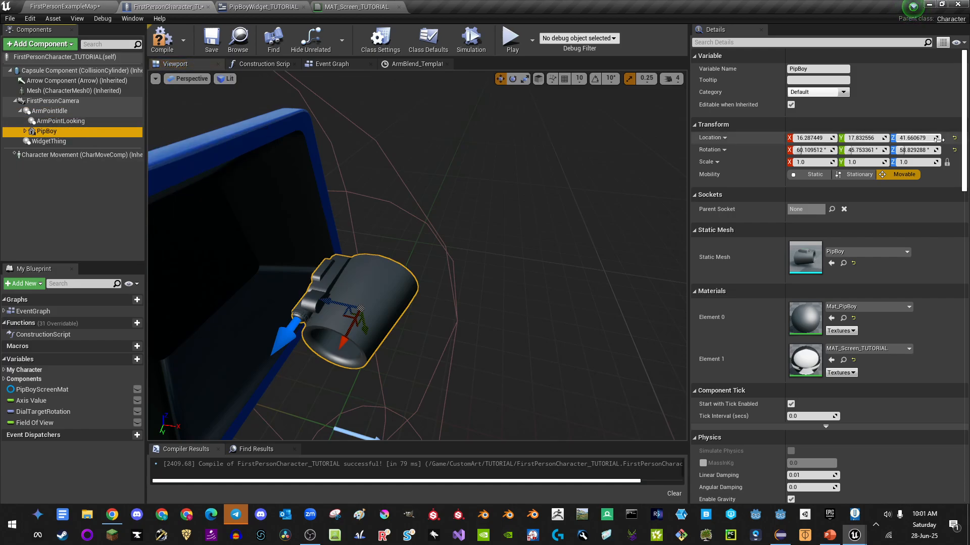
{"action": "left_click", "coordinate": [954, 150]}
{"action": "left_click", "coordinate": [954, 137]}
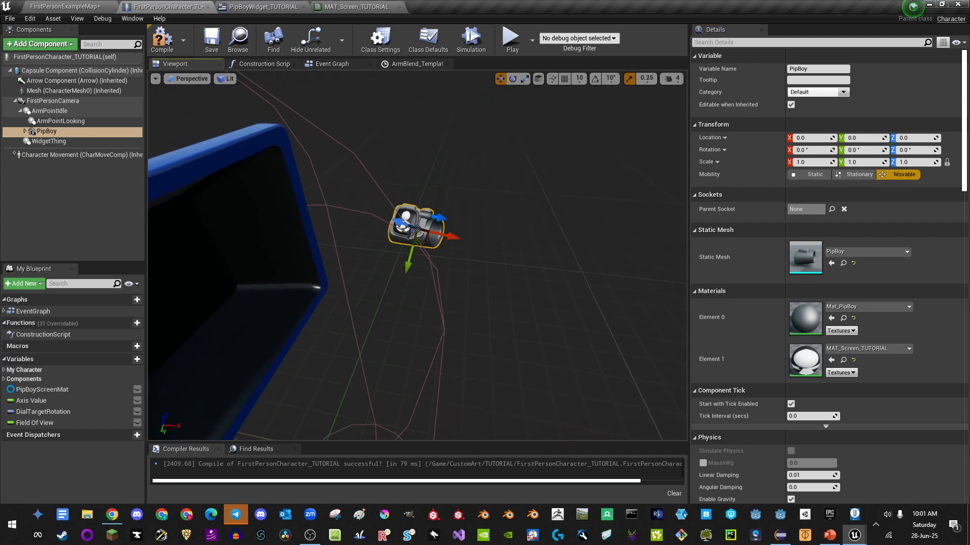
Step: Straighten the connection between the Field Of View and Lerp nodes in the character's Event Graph
{"action": "left_click", "coordinate": [333, 64]}
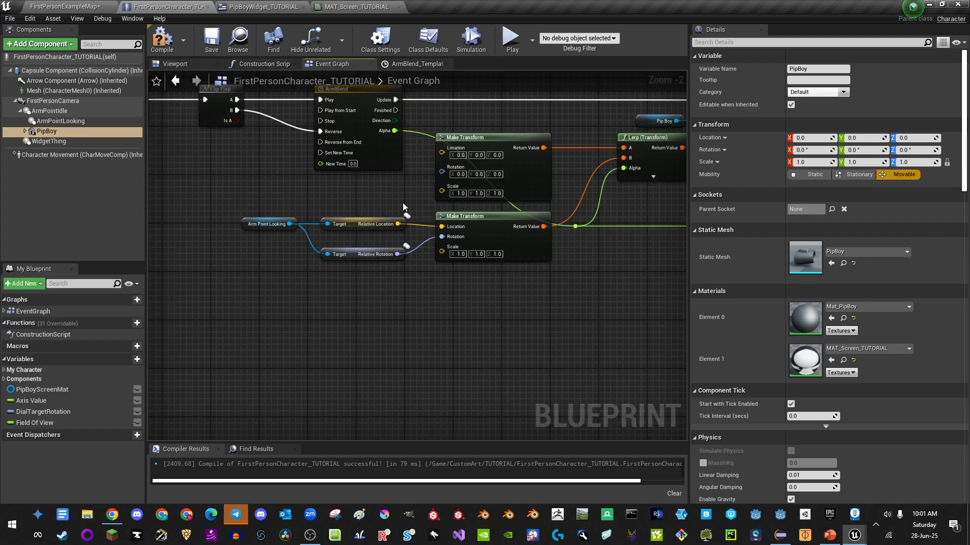
{"action": "right_click_drag", "start_coordinate": [303, 297], "coordinate": [344, 280]}
{"action": "scroll", "coordinate": [343, 280], "scroll_direction": "down", "scroll_amount": 2}
{"action": "right_click_drag", "start_coordinate": [506, 218], "coordinate": [371, 253]}
{"action": "scroll", "coordinate": [341, 245], "scroll_direction": "up", "scroll_amount": 2}
{"action": "scroll", "coordinate": [428, 246], "scroll_direction": "up", "scroll_amount": 2}
{"action": "left_click_drag", "start_coordinate": [335, 211], "coordinate": [524, 245]}
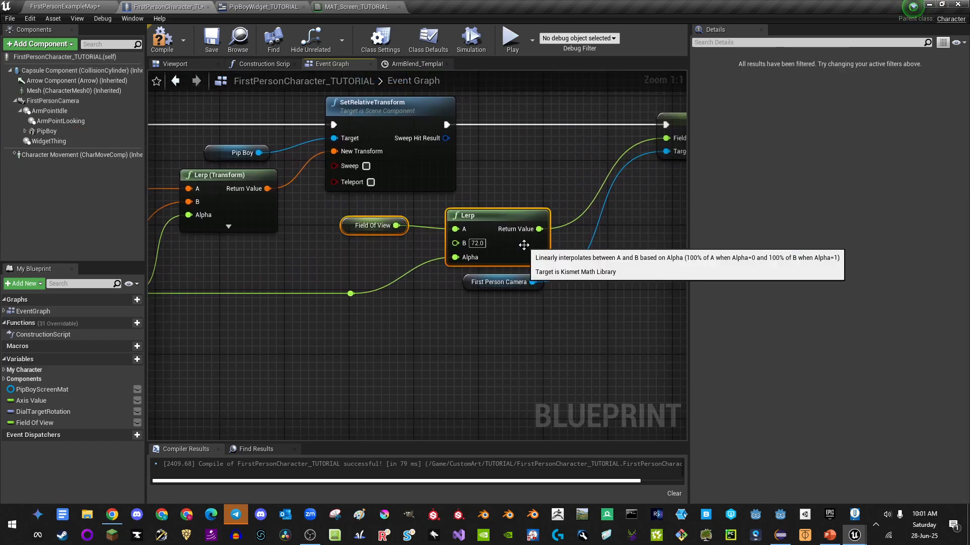
{"action": "key", "text": "q"}
{"action": "right_click_drag", "start_coordinate": [510, 190], "coordinate": [464, 173]}
{"action": "left_click", "coordinate": [507, 184]}
{"action": "scroll", "coordinate": [440, 217], "scroll_direction": "down", "scroll_amount": 4}
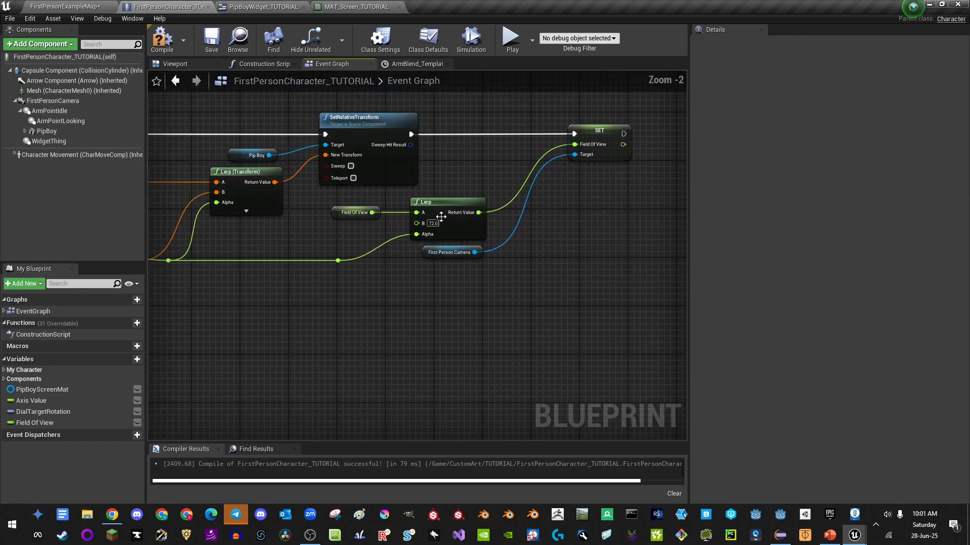
Step: Play-test the level, repeatedly toggling the PipBoy between its idle and looking poses, and end the session
{"action": "right_click_drag", "start_coordinate": [412, 193], "coordinate": [464, 242]}
{"action": "left_click", "coordinate": [511, 38]}
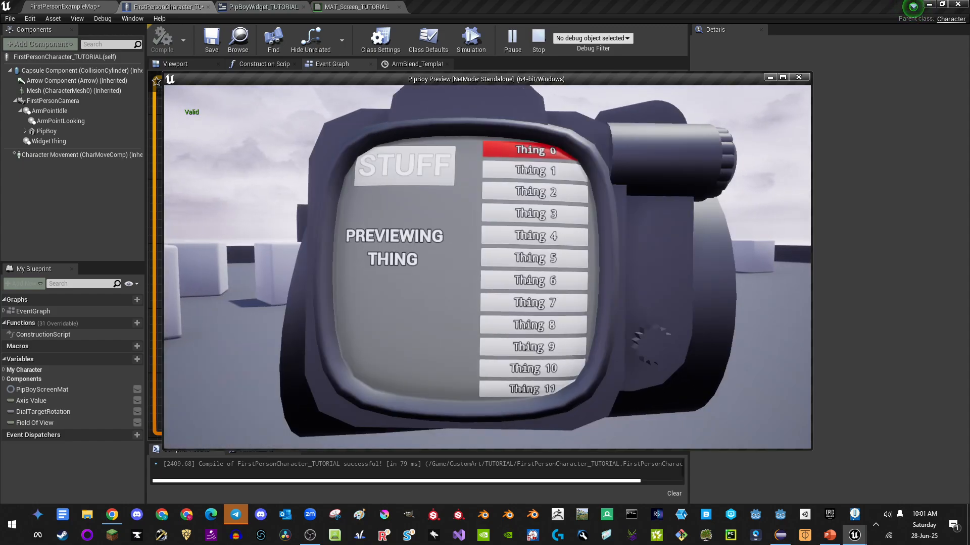
{"action": "key", "text": "Tab"}
{"action": "key", "text": "Tab"}
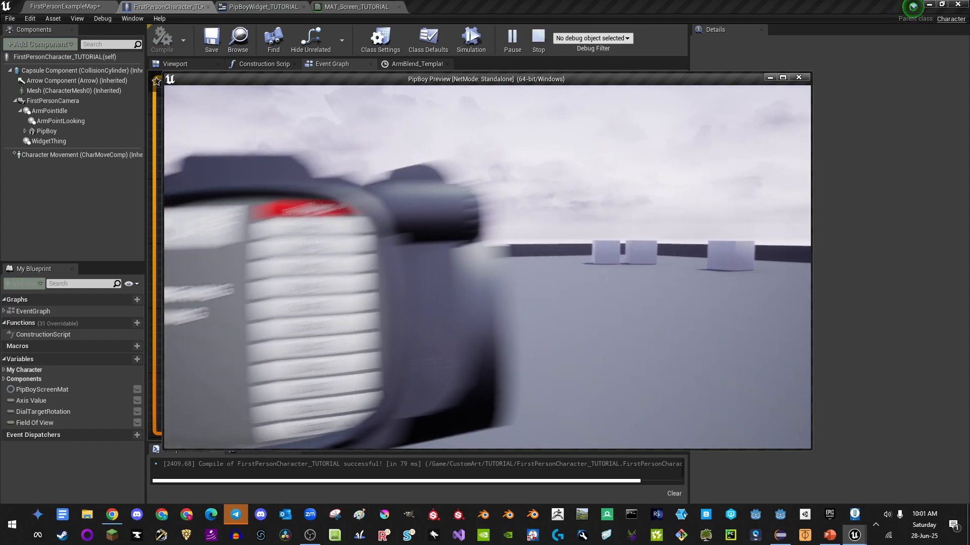
{"action": "key", "text": "Tab"}
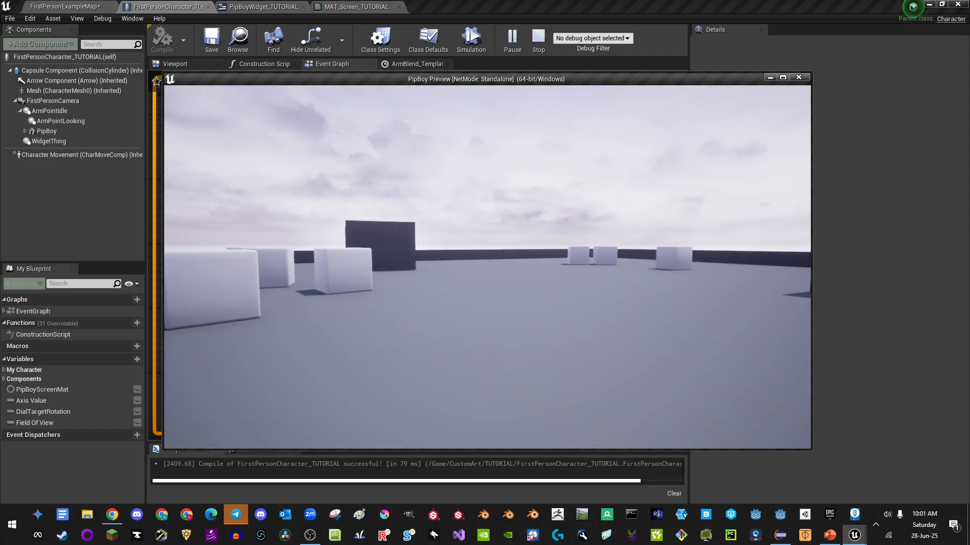
{"action": "key", "text": "Escape"}
Step: Nudge the Debug Check comment group closer to the Set Texture Parameter Value node in the Event Graph
{"action": "right_click_drag", "start_coordinate": [460, 323], "coordinate": [493, 273]}
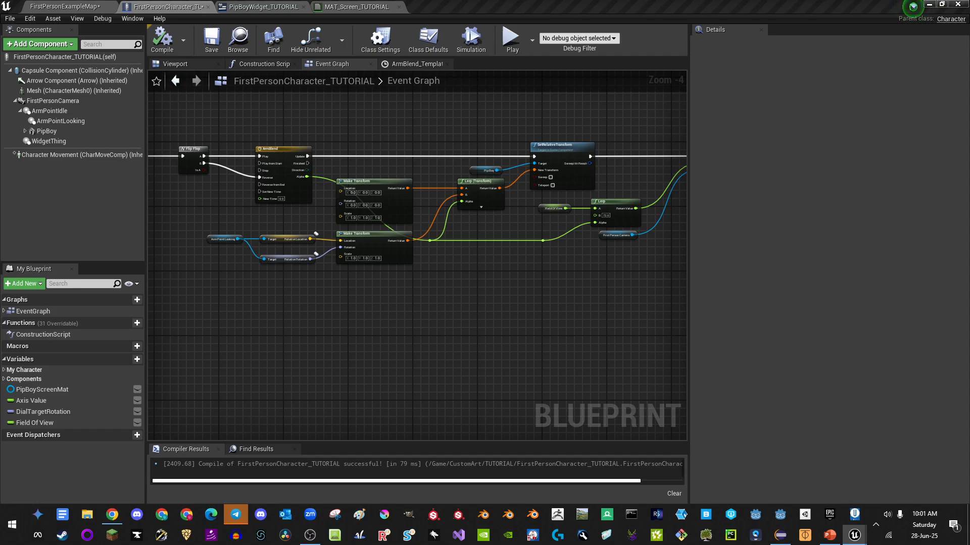
{"action": "scroll", "coordinate": [642, 144], "scroll_direction": "down", "scroll_amount": 2}
{"action": "right_click_drag", "start_coordinate": [639, 151], "coordinate": [448, 266]}
{"action": "scroll", "coordinate": [462, 220], "scroll_direction": "up", "scroll_amount": 4}
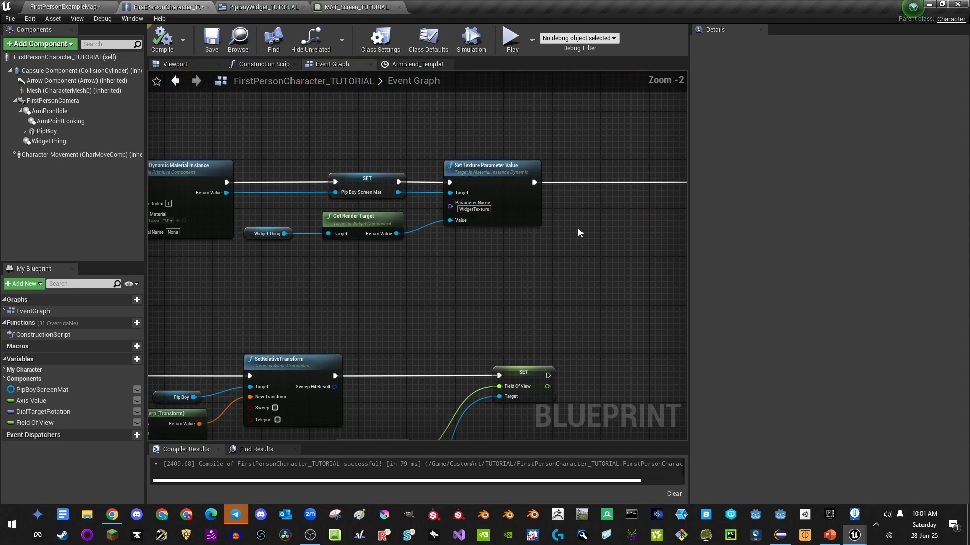
{"action": "right_click_drag", "start_coordinate": [609, 221], "coordinate": [377, 235]}
{"action": "scroll", "coordinate": [385, 260], "scroll_direction": "down", "scroll_amount": 3}
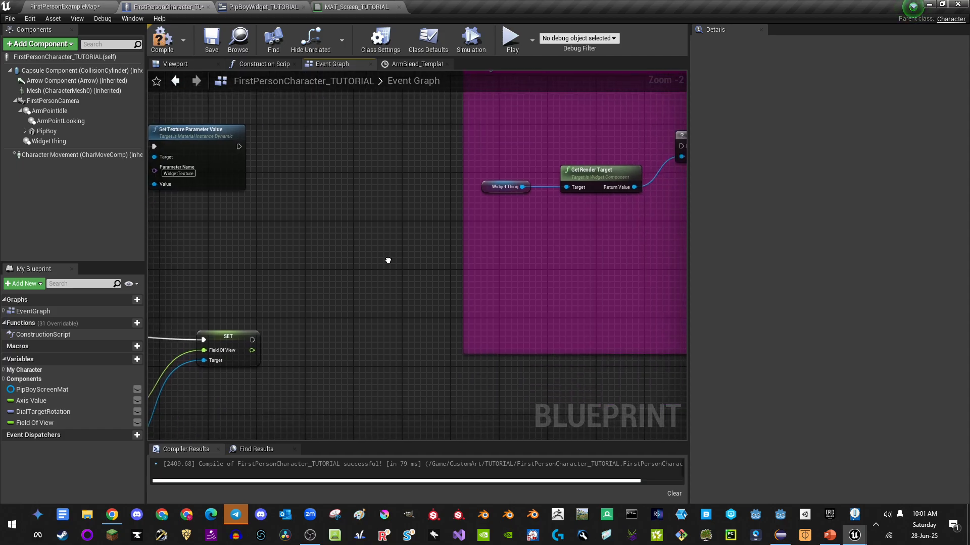
{"action": "left_click", "coordinate": [423, 163]}
{"action": "key", "text": "Left"}
{"action": "key", "text": "Left"}
{"action": "key", "text": "Left"}
{"action": "key", "text": "Left"}
{"action": "key", "text": "Left"}
{"action": "key", "text": "Left"}
{"action": "key", "text": "Left"}
{"action": "key", "text": "Left"}
{"action": "key", "text": "Left"}
{"action": "key", "text": "Left"}
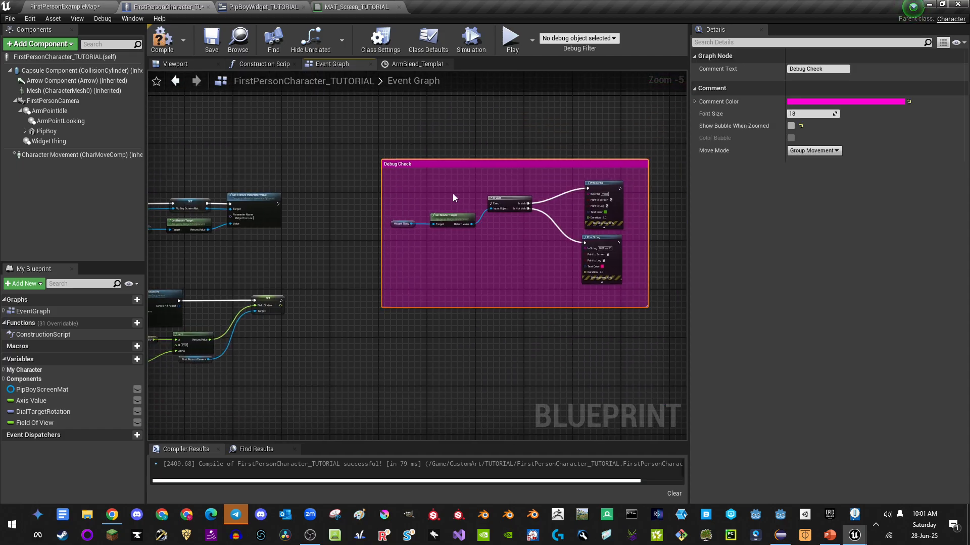
Step: Run the game preview again, toggle the PipBoy to examine its screen, and stop the preview
{"action": "left_click", "coordinate": [510, 38]}
{"action": "key", "text": "Tab"}
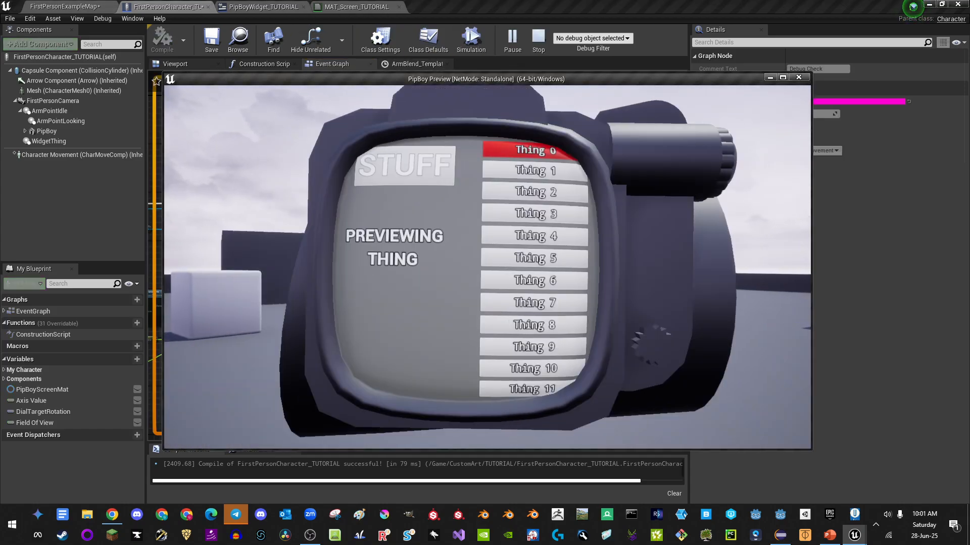
{"action": "key", "text": "Tab"}
{"action": "key", "text": "Tab"}
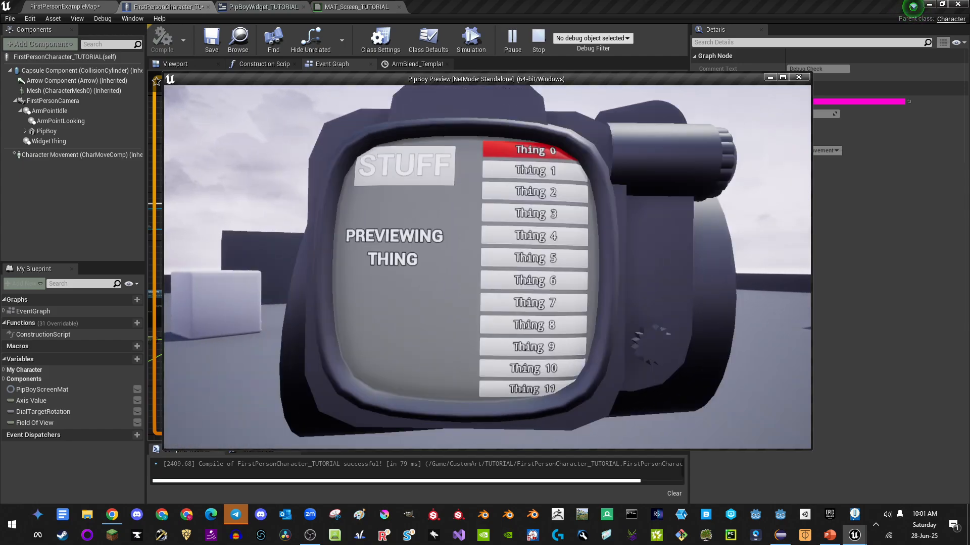
{"action": "key", "text": "Escape"}
Step: Add a button at 60, 60, sized 177 by 44, to the PipBoyWidget_TUTORIAL canvas beside the vertical box
{"action": "right_click_drag", "start_coordinate": [216, 296], "coordinate": [420, 96]}
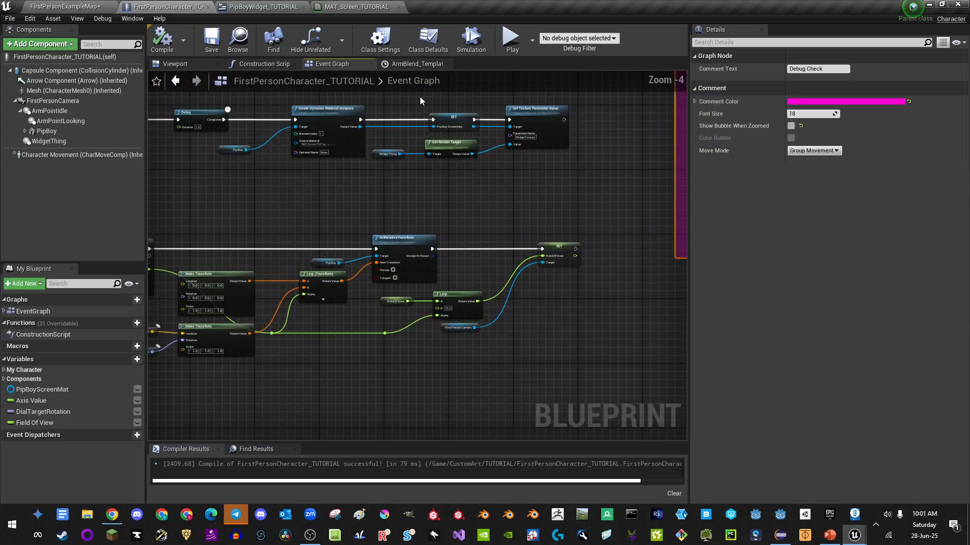
{"action": "left_click", "coordinate": [356, 7]}
{"action": "left_click", "coordinate": [257, 3]}
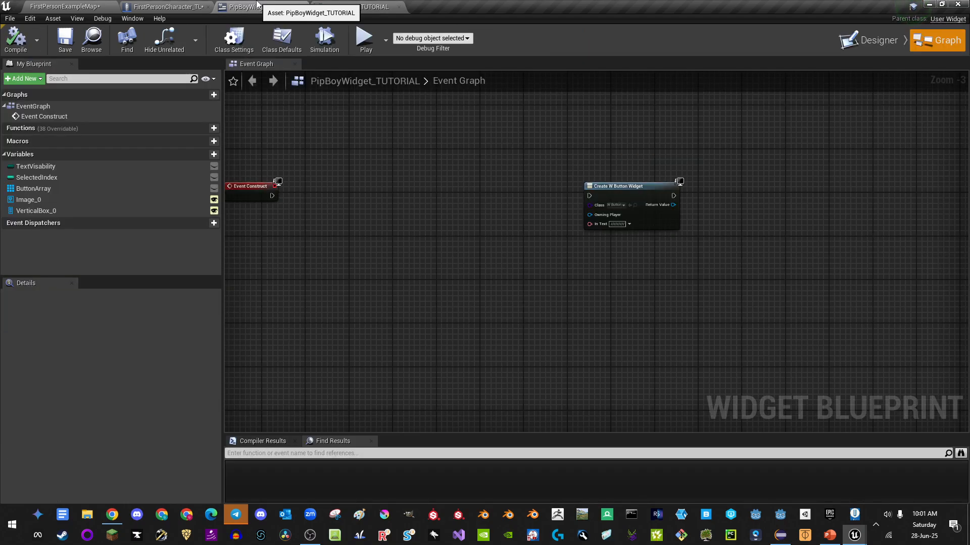
{"action": "right_click_drag", "start_coordinate": [540, 219], "coordinate": [602, 221]}
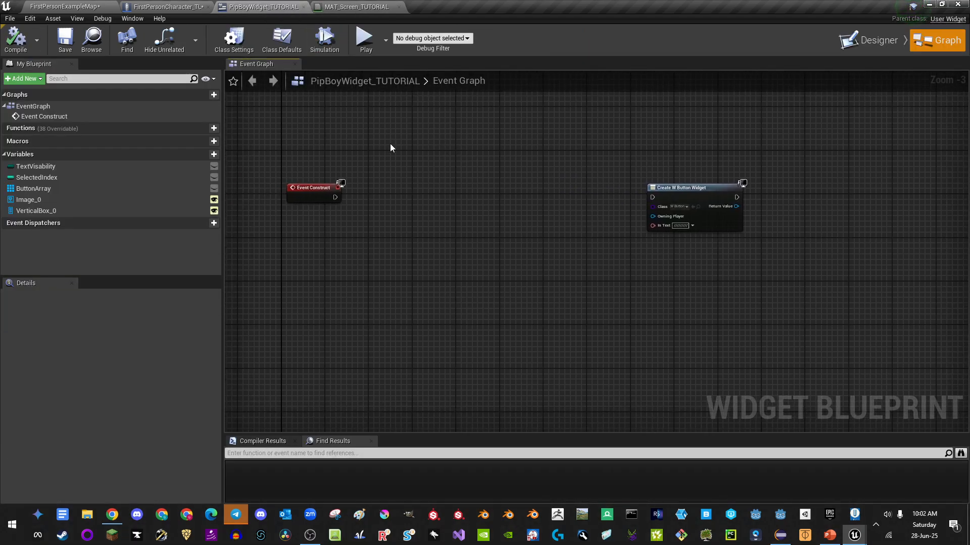
{"action": "left_click", "coordinate": [871, 40]}
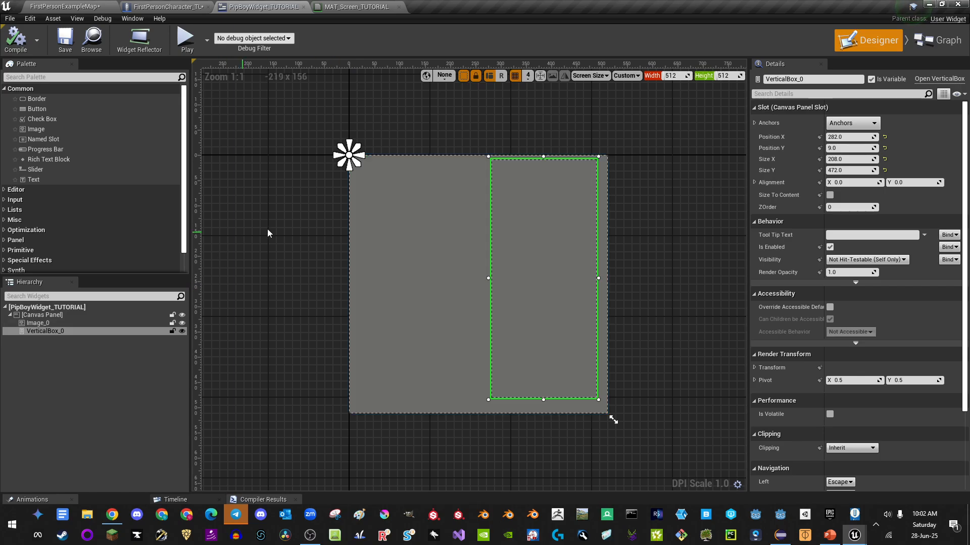
{"action": "left_click_drag", "start_coordinate": [36, 109], "coordinate": [470, 209]}
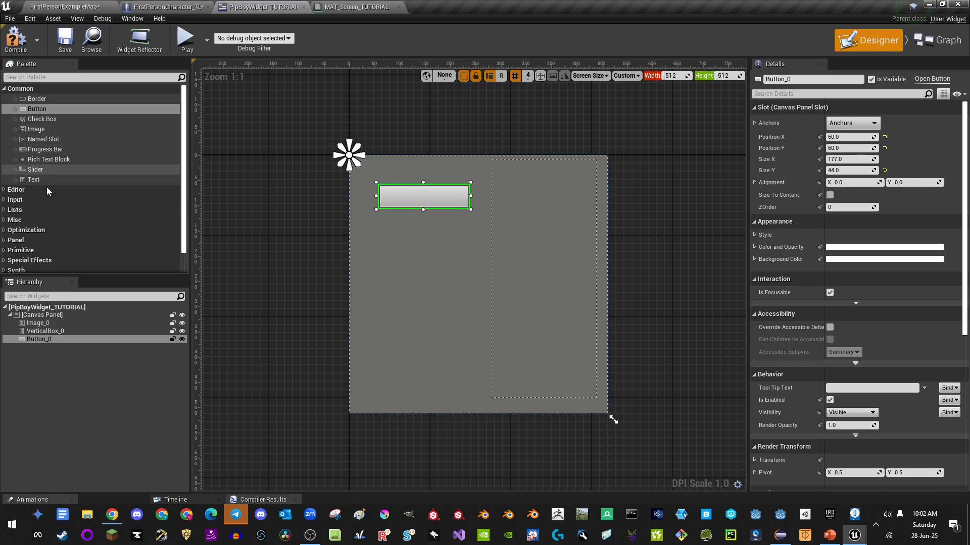
Step: Add a text block reading "Preivew" below the button, centre-justified, with font size 32, outline size 2 and Size To Content enabled
{"action": "left_click_drag", "start_coordinate": [34, 179], "coordinate": [379, 265]}
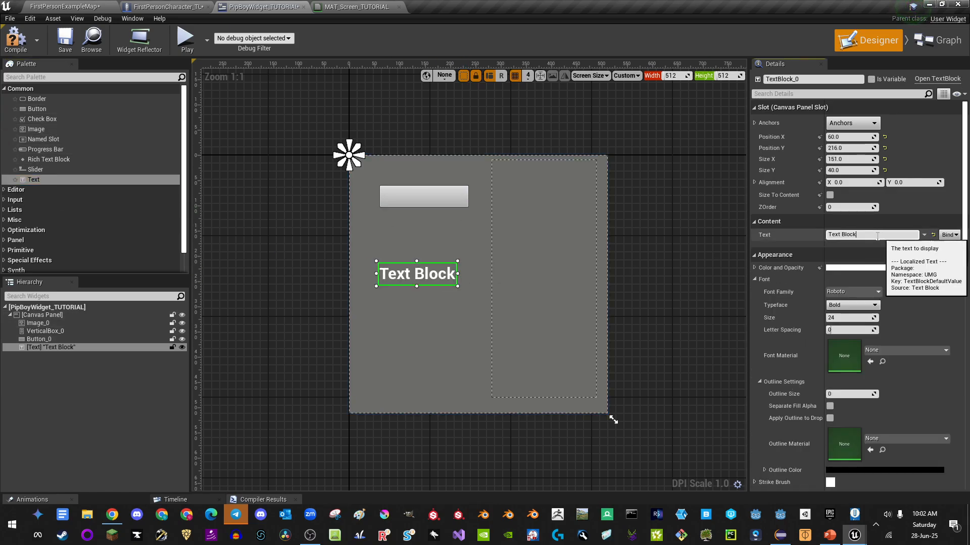
{"action": "type", "text": "Preivew"}
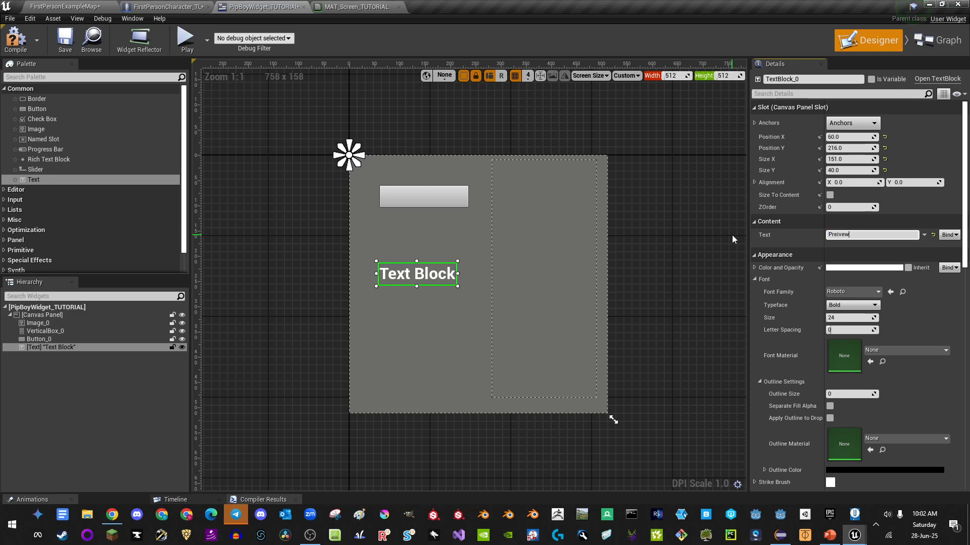
{"action": "scroll", "coordinate": [853, 356], "scroll_direction": "down", "scroll_amount": 7}
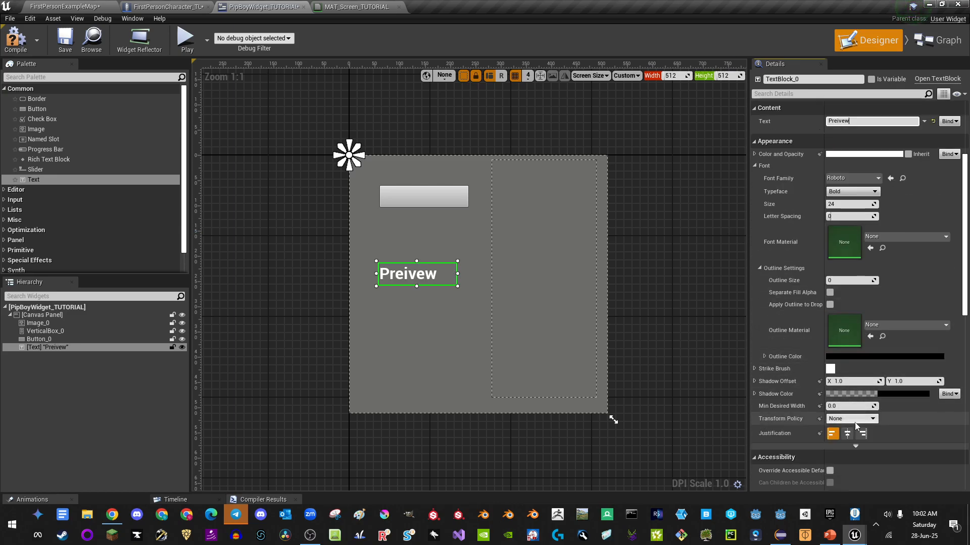
{"action": "left_click", "coordinate": [847, 434]}
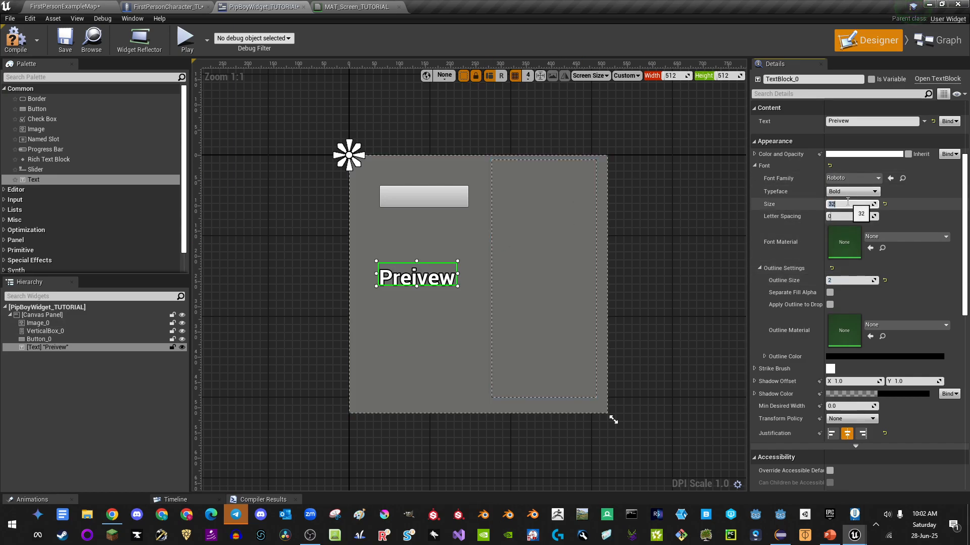
{"action": "scroll", "coordinate": [885, 169], "scroll_direction": "up", "scroll_amount": 4}
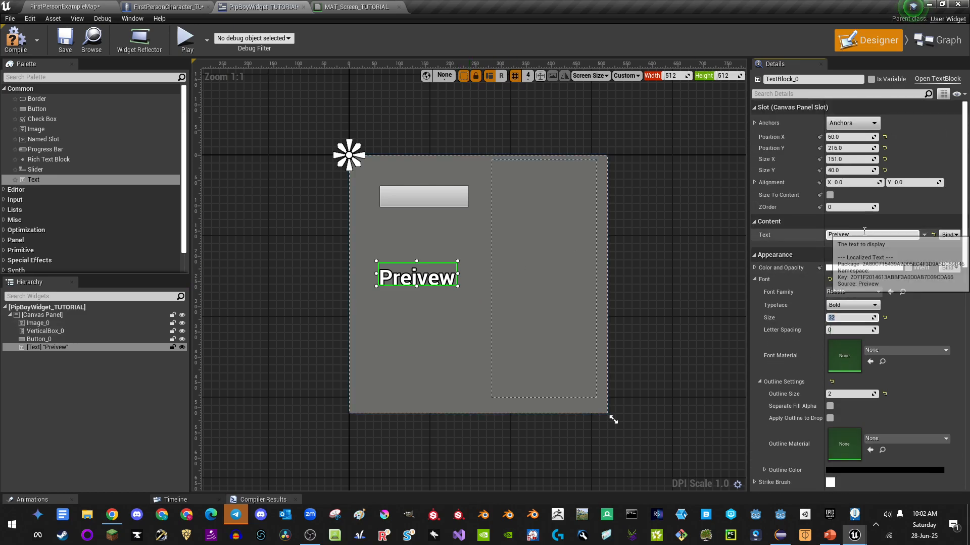
{"action": "left_click", "coordinate": [830, 195]}
Step: Examine the character's Event Graph around the Delay and Create Dynamic Material Instance nodes
{"action": "left_click", "coordinate": [64, 6]}
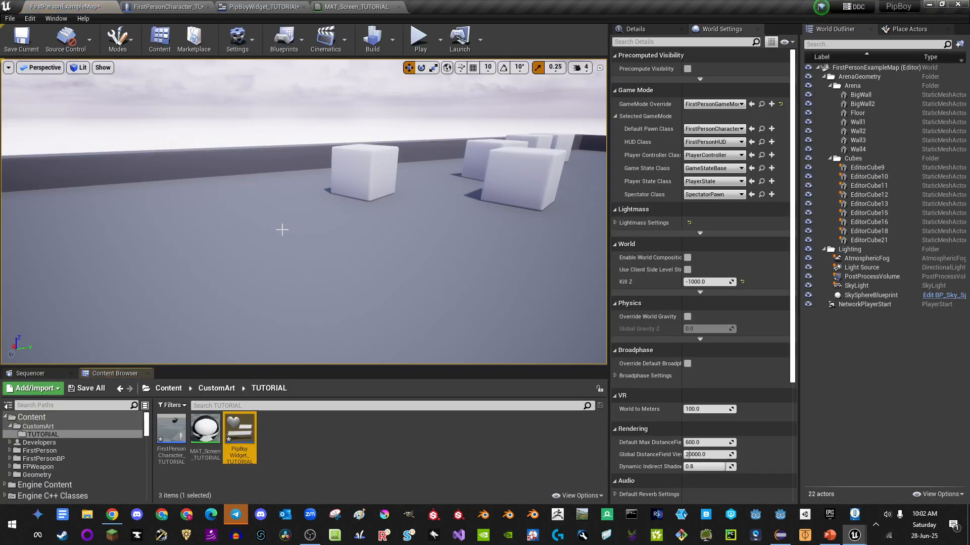
{"action": "left_click", "coordinate": [169, 6]}
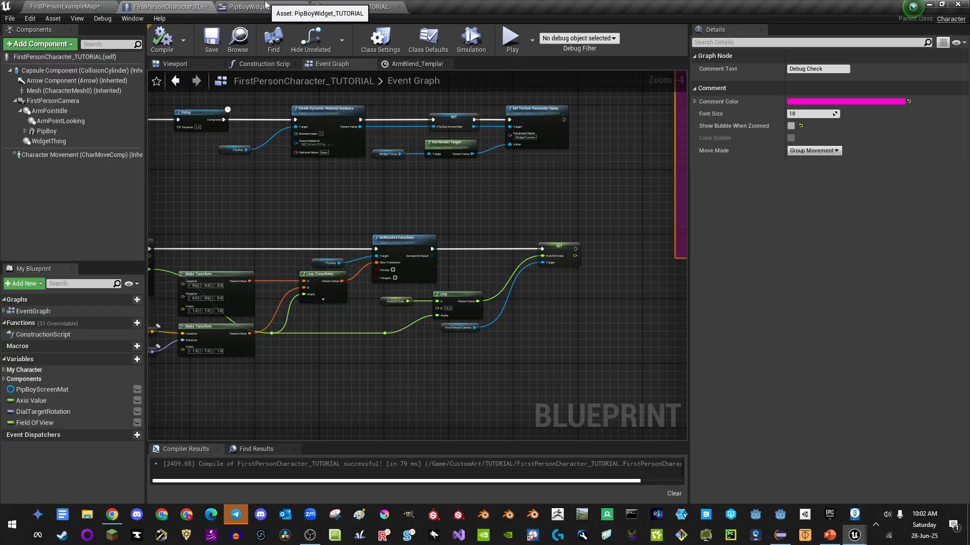
{"action": "left_click", "coordinate": [265, 6]}
{"action": "left_click", "coordinate": [169, 6]}
{"action": "scroll", "coordinate": [460, 188], "scroll_direction": "down", "scroll_amount": 2}
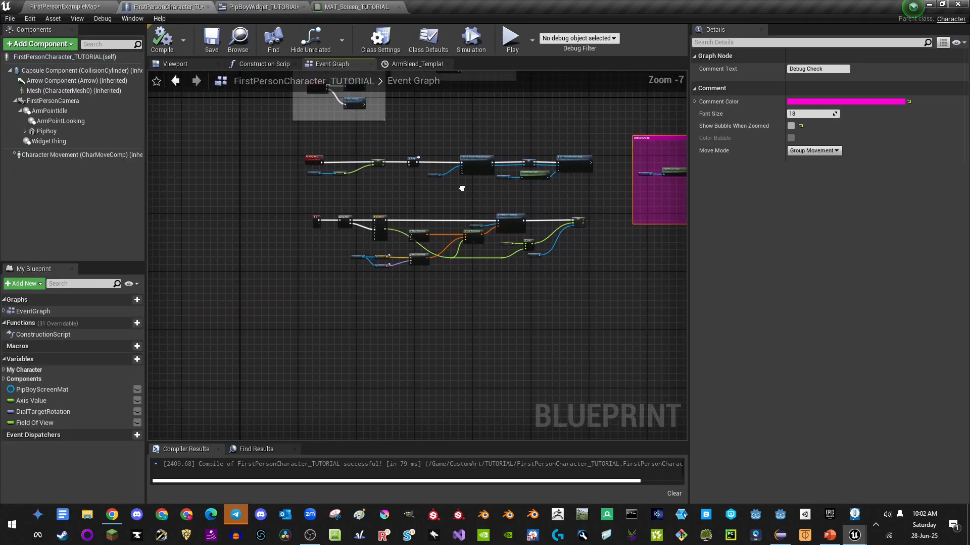
{"action": "scroll", "coordinate": [499, 187], "scroll_direction": "up", "scroll_amount": 4}
{"action": "right_click_drag", "start_coordinate": [499, 187], "coordinate": [511, 275]}
{"action": "scroll", "coordinate": [260, 235], "scroll_direction": "down", "scroll_amount": 1}
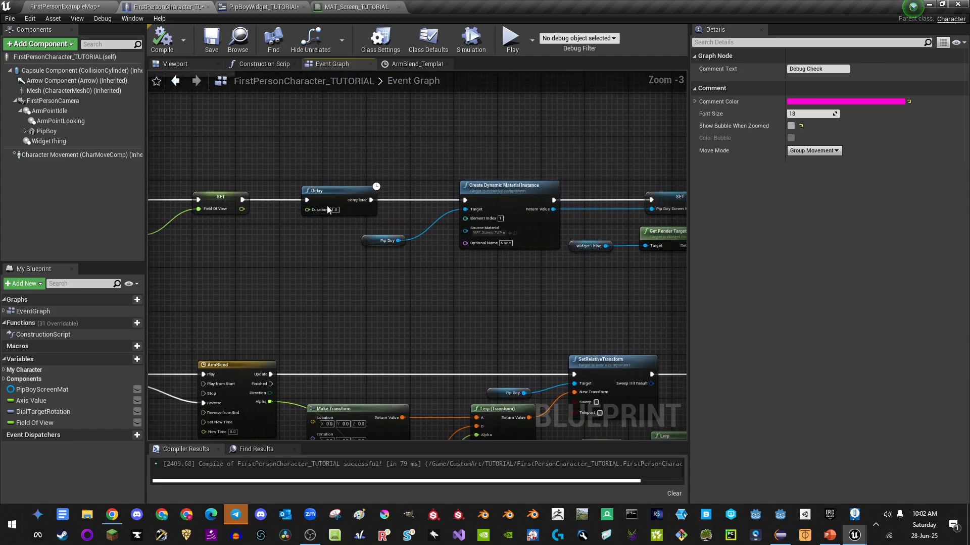
Step: Examine the WidgetThing component's User Interface settings, including Timing Policy and Widget Class, and its remaining details
{"action": "left_click", "coordinate": [62, 142]}
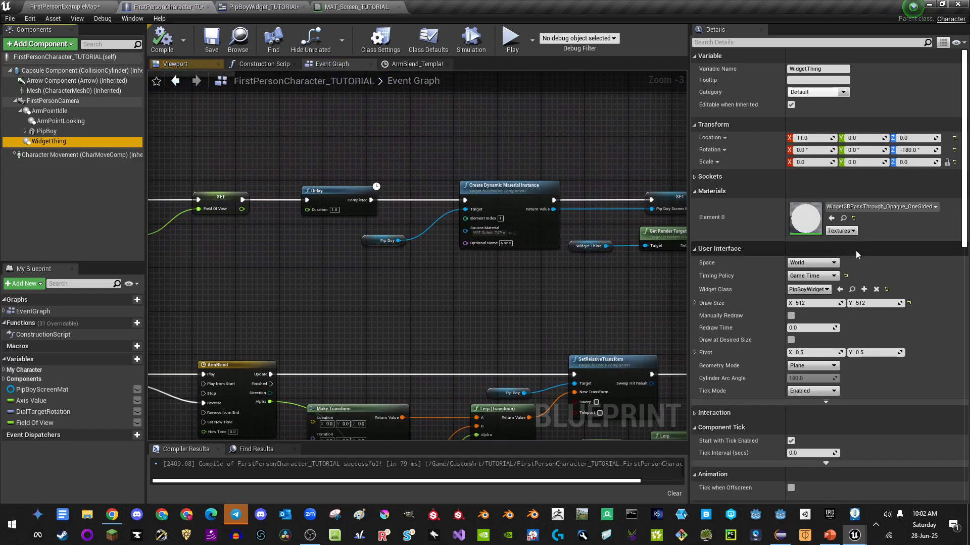
{"action": "left_click", "coordinate": [840, 291]}
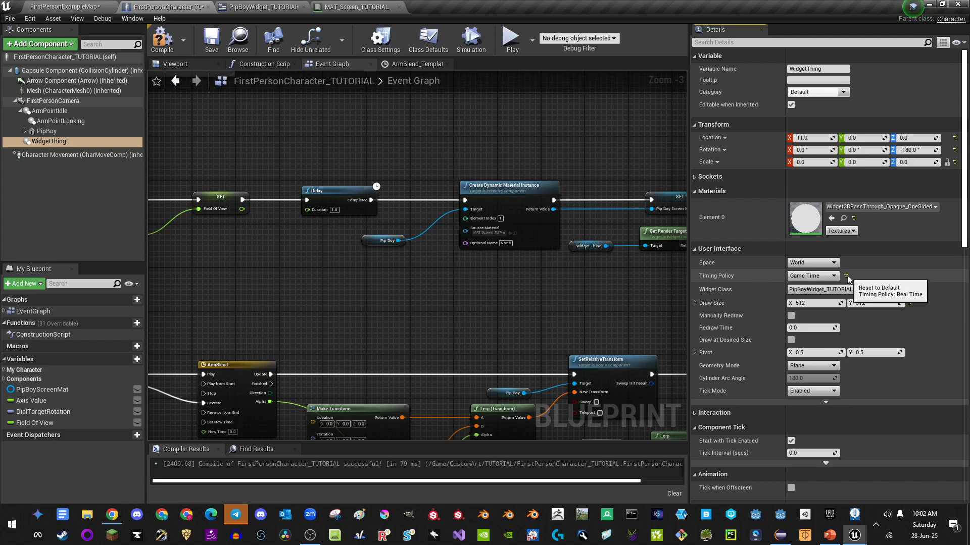
{"action": "left_click", "coordinate": [816, 277]}
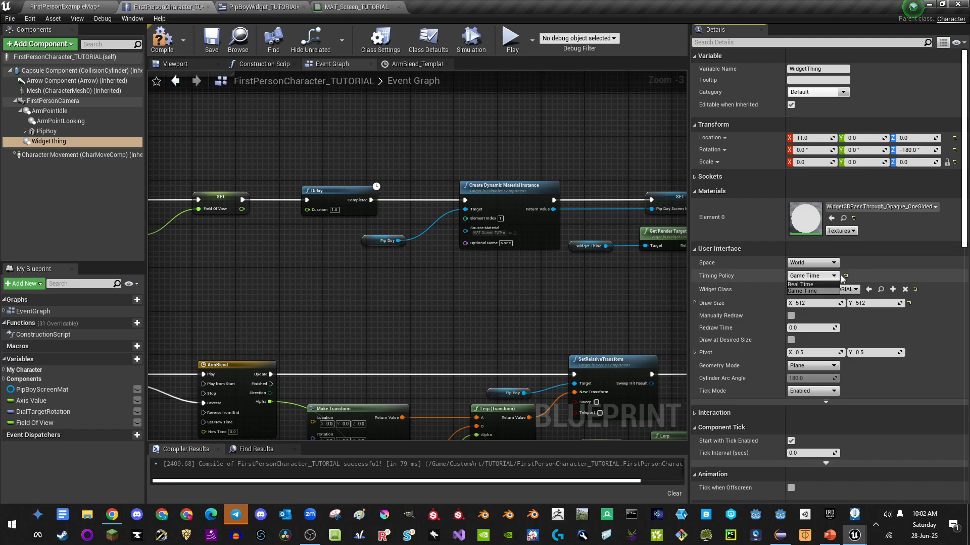
{"action": "left_click", "coordinate": [791, 279]}
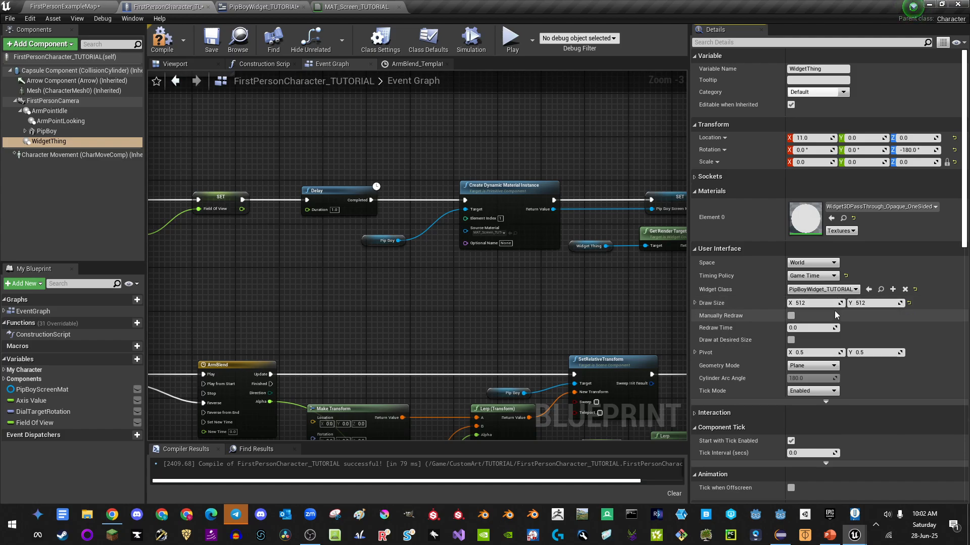
{"action": "scroll", "coordinate": [825, 293], "scroll_direction": "down", "scroll_amount": 5}
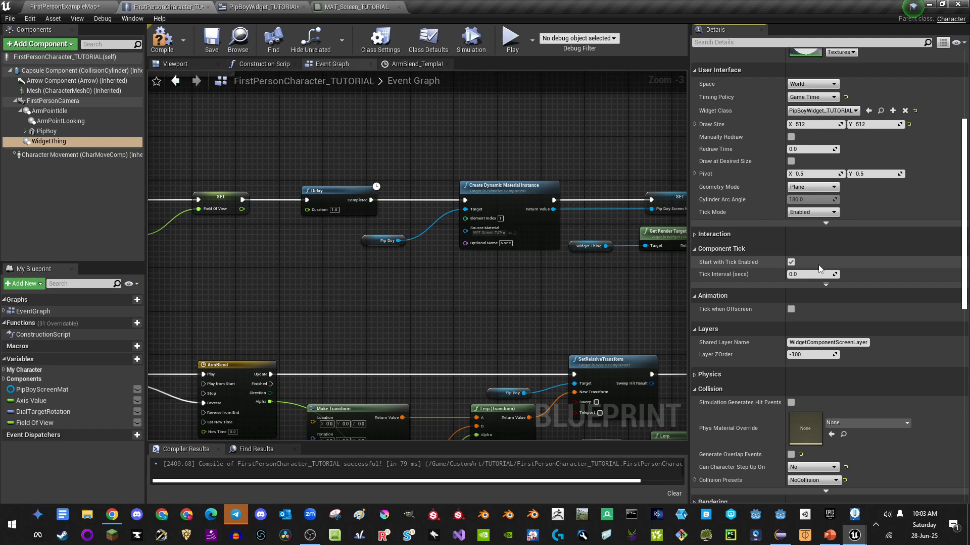
{"action": "scroll", "coordinate": [813, 260], "scroll_direction": "down", "scroll_amount": 4}
{"action": "scroll", "coordinate": [819, 282], "scroll_direction": "down", "scroll_amount": 8}
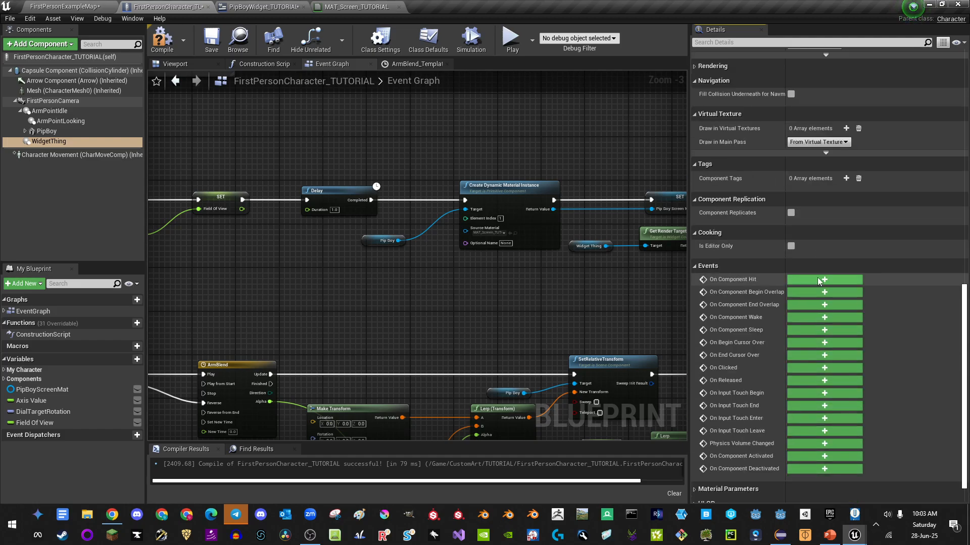
{"action": "scroll", "coordinate": [817, 277], "scroll_direction": "down", "scroll_amount": 1}
{"action": "scroll", "coordinate": [783, 202], "scroll_direction": "up", "scroll_amount": 8}
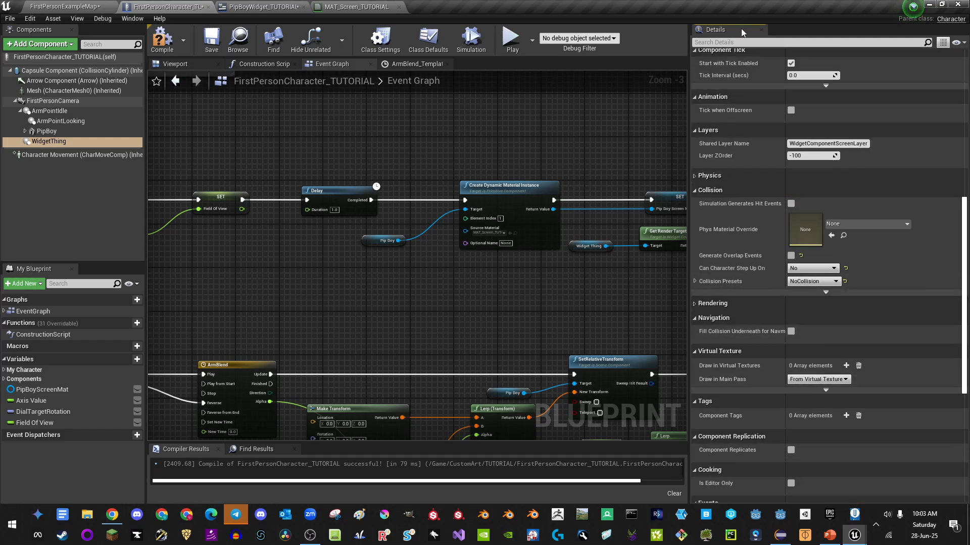
Step: Filter the component details by "oc" and disable Use as Occluder on the PipBoy and Dial components
{"action": "left_click", "coordinate": [730, 43]}
{"action": "type", "text": "oc"}
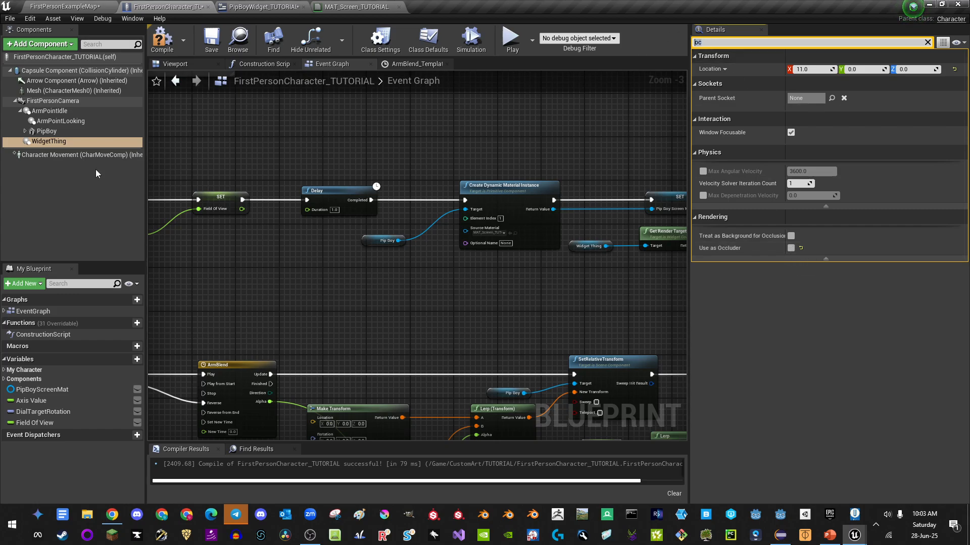
{"action": "left_click", "coordinate": [53, 131]}
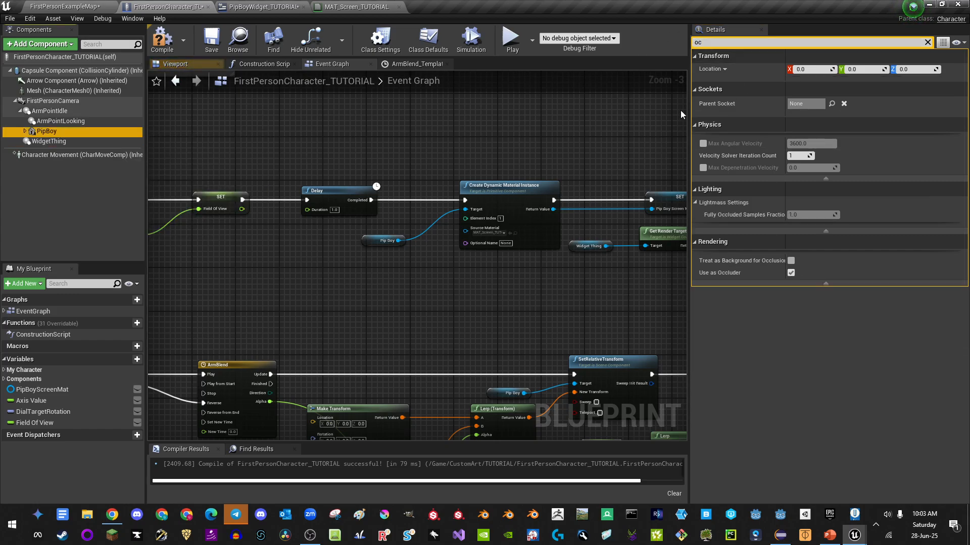
{"action": "left_click", "coordinate": [791, 273]}
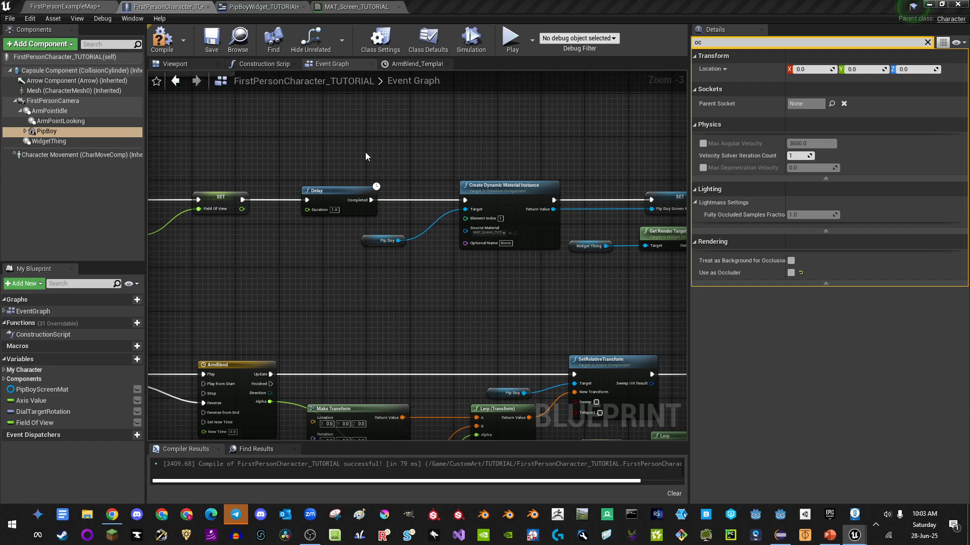
{"action": "left_click", "coordinate": [25, 131]}
{"action": "left_click", "coordinate": [46, 151]}
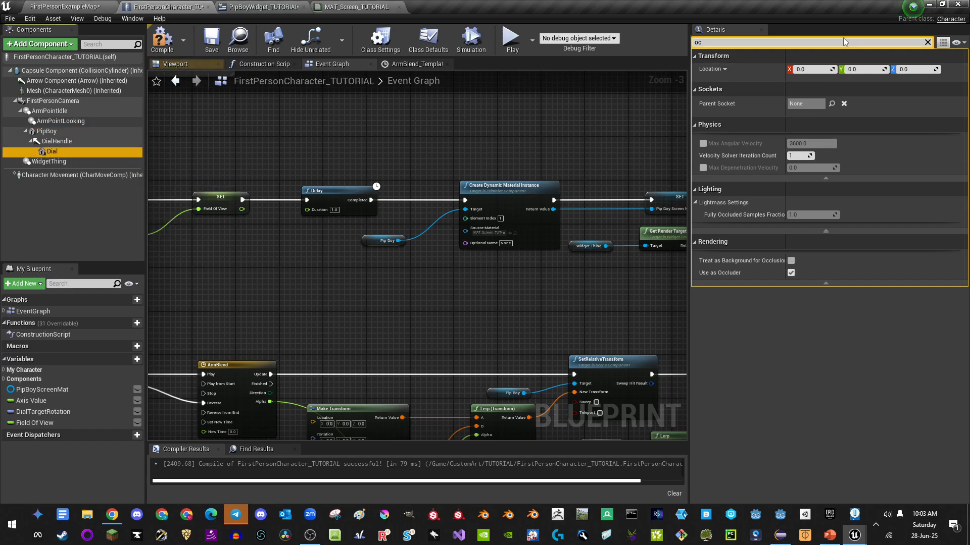
{"action": "left_click_drag", "start_coordinate": [783, 45], "coordinate": [610, 46]}
{"action": "type", "text": "oc"}
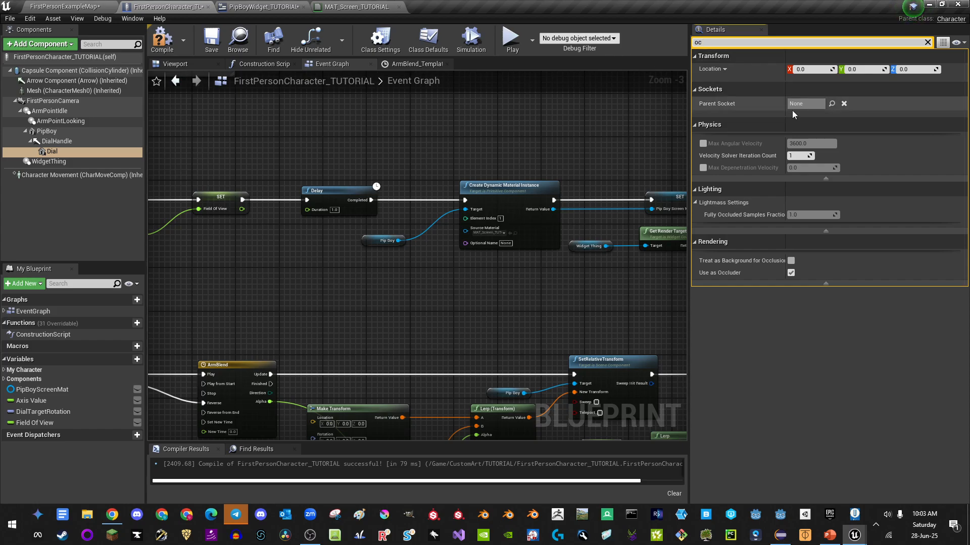
{"action": "left_click", "coordinate": [791, 272]}
Step: Run the game preview, raise the PipBoy to check the button and text on its screen, and stop the preview
{"action": "right_click_drag", "start_coordinate": [507, 308], "coordinate": [431, 282]}
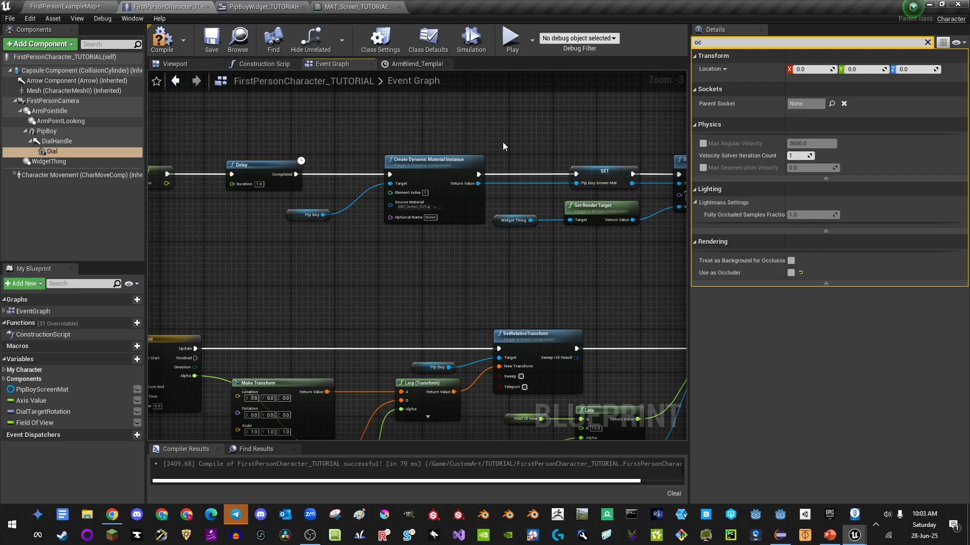
{"action": "left_click", "coordinate": [515, 44]}
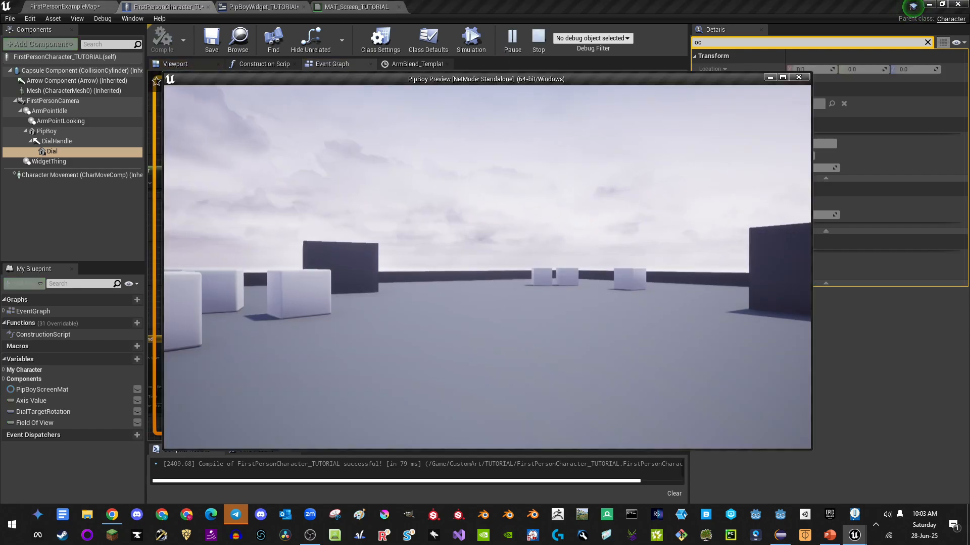
{"action": "key", "text": "Tab"}
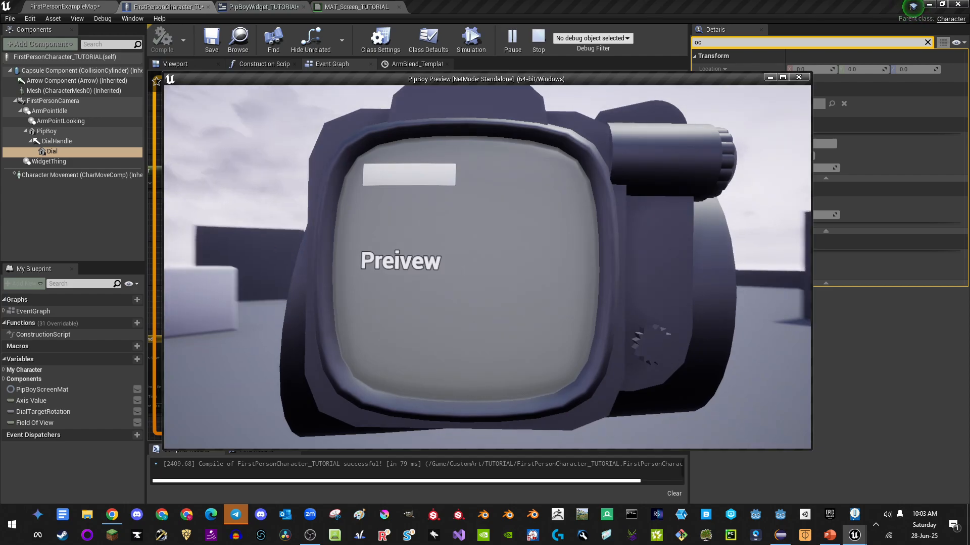
{"action": "key", "text": "Escape"}
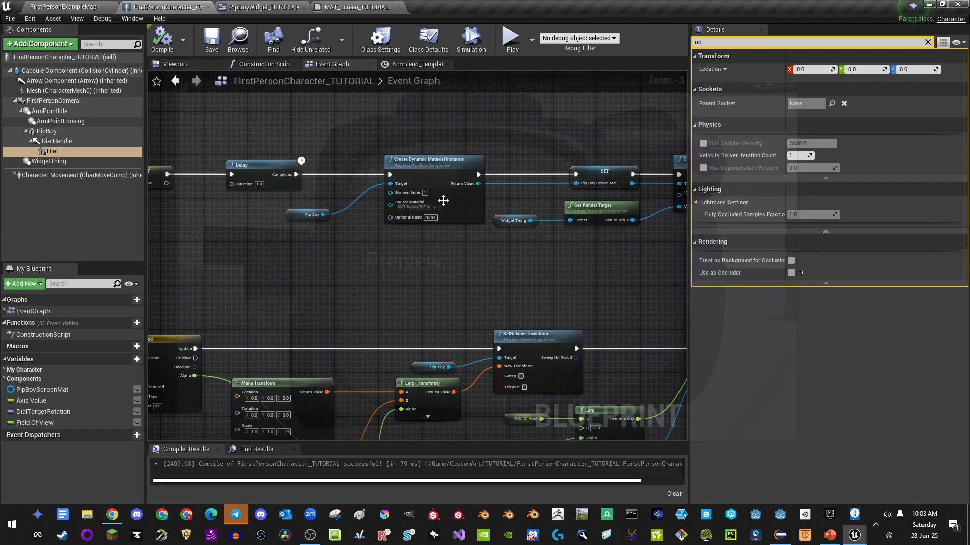
Step: Return to the PipBoyWidget_TUTORIAL designer and examine the vertical box on the canvas
{"action": "left_click", "coordinate": [221, 5]}
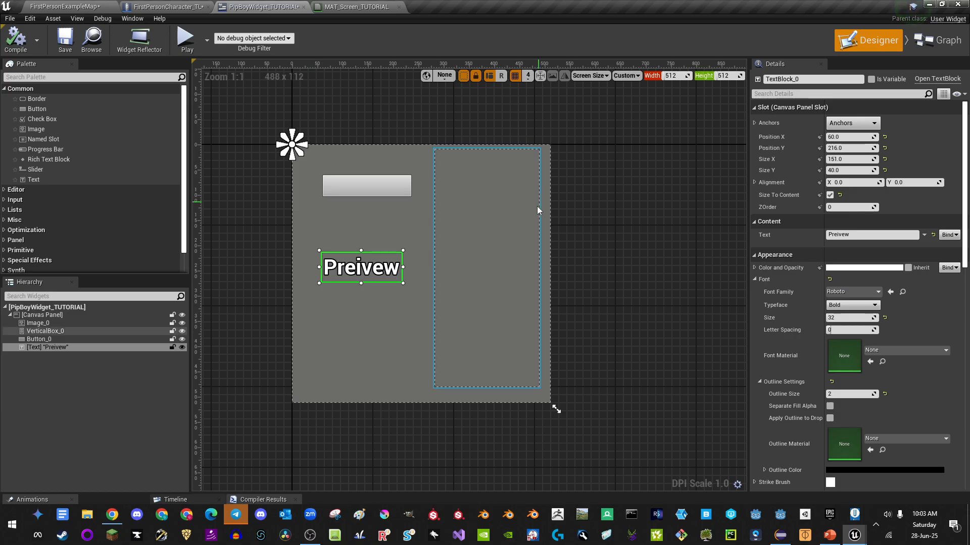
{"action": "left_click", "coordinate": [493, 201]}
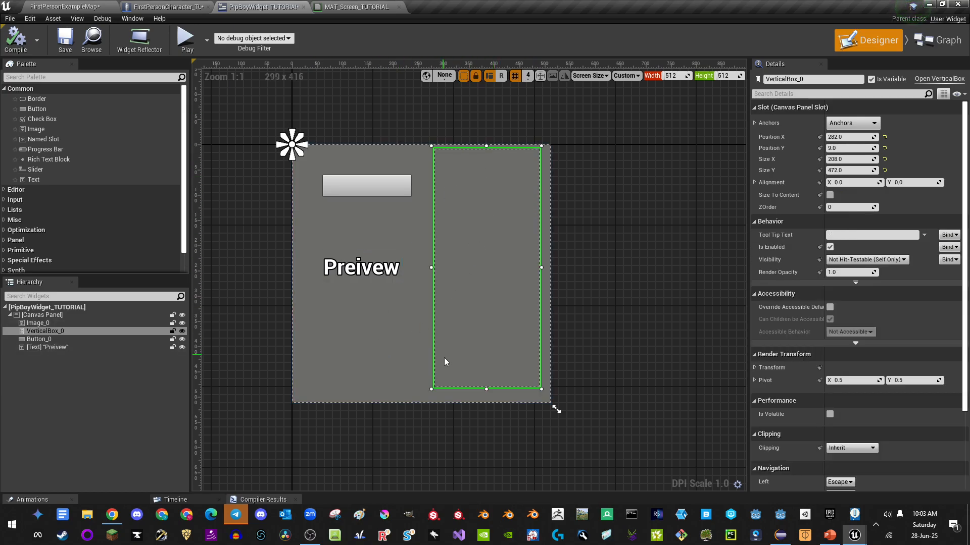
{"action": "right_click_drag", "start_coordinate": [627, 239], "coordinate": [595, 234]}
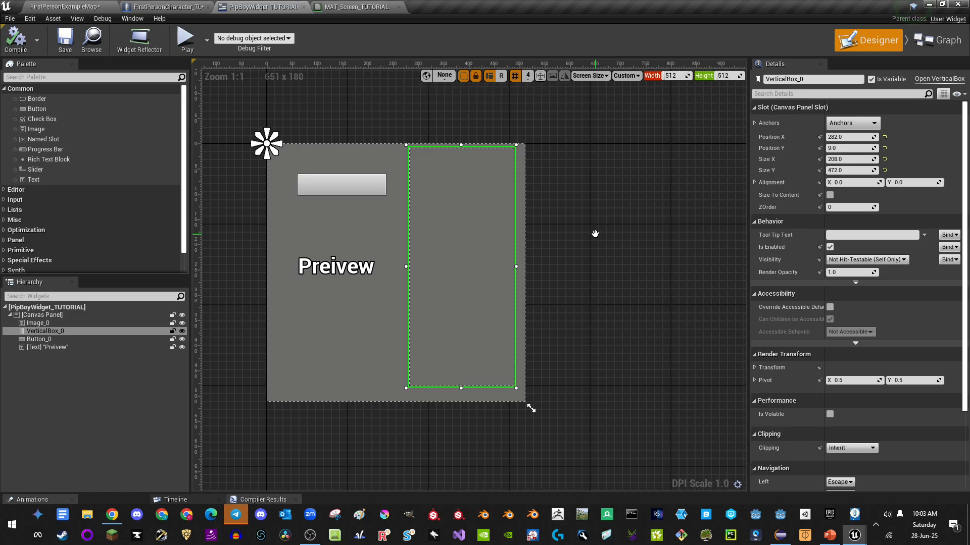
{"action": "scroll", "coordinate": [455, 185], "scroll_direction": "up", "scroll_amount": 1}
{"action": "right_click_drag", "start_coordinate": [510, 188], "coordinate": [565, 184]}
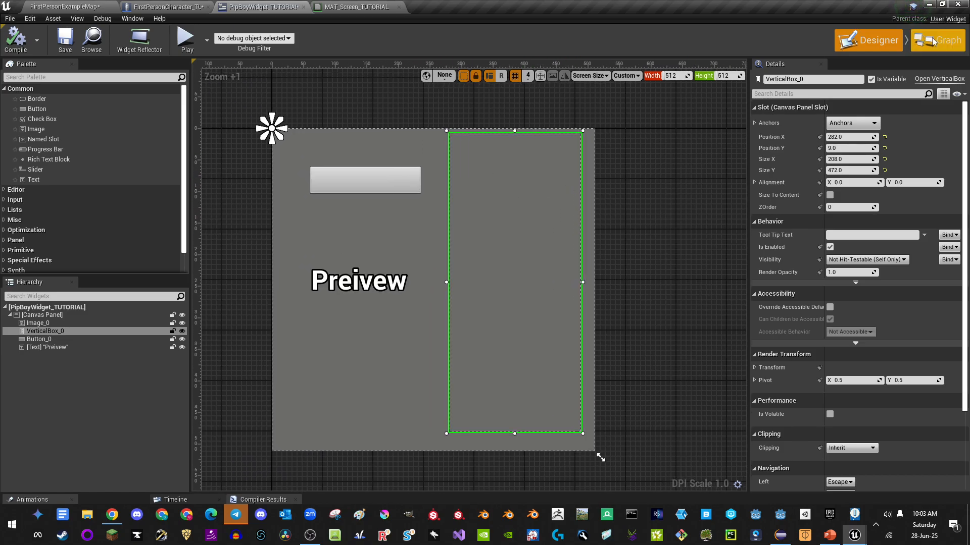
Step: In the widget's Event Graph, add a For Loop driven by Event Construct and set its Last Index to 11
{"action": "left_click", "coordinate": [938, 41]}
{"action": "mouse_move", "coordinate": [446, 288]}
{"action": "right_mouse_down"}
{"action": "mouse_move", "coordinate": [441, 236]}
{"action": "mouse_move", "coordinate": [580, 214]}
{"action": "mouse_move", "coordinate": [386, 212]}
{"action": "mouse_move", "coordinate": [391, 161]}
{"action": "mouse_move", "coordinate": [391, 177]}
{"action": "right_mouse_up"}
{"action": "mouse_move", "coordinate": [530, 108]}
{"action": "left_mouse_down"}
{"action": "mouse_move", "coordinate": [730, 205]}
{"action": "mouse_move", "coordinate": [727, 217]}
{"action": "mouse_move", "coordinate": [715, 195]}
{"action": "left_mouse_up"}
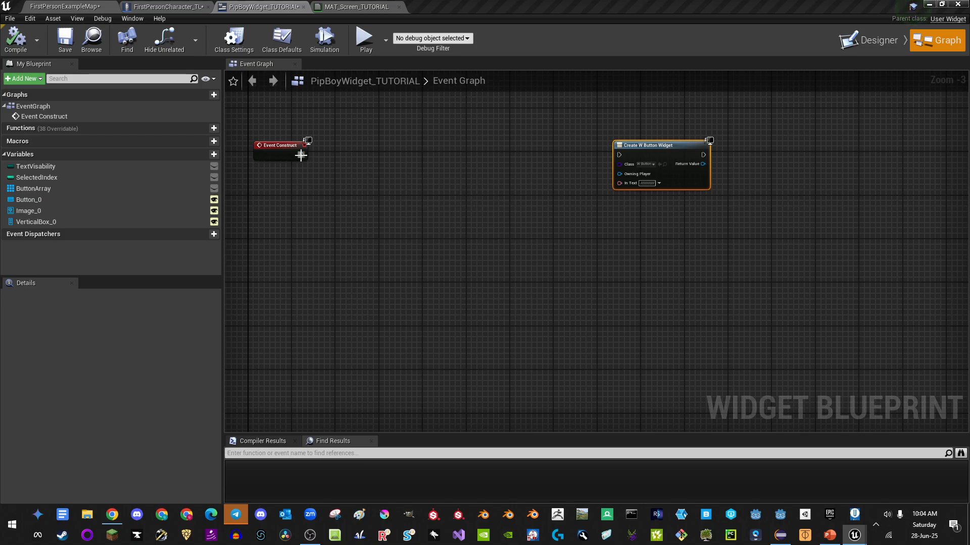
{"action": "left_click_drag", "start_coordinate": [301, 155], "coordinate": [395, 156]}
{"action": "type", "text": "for"}
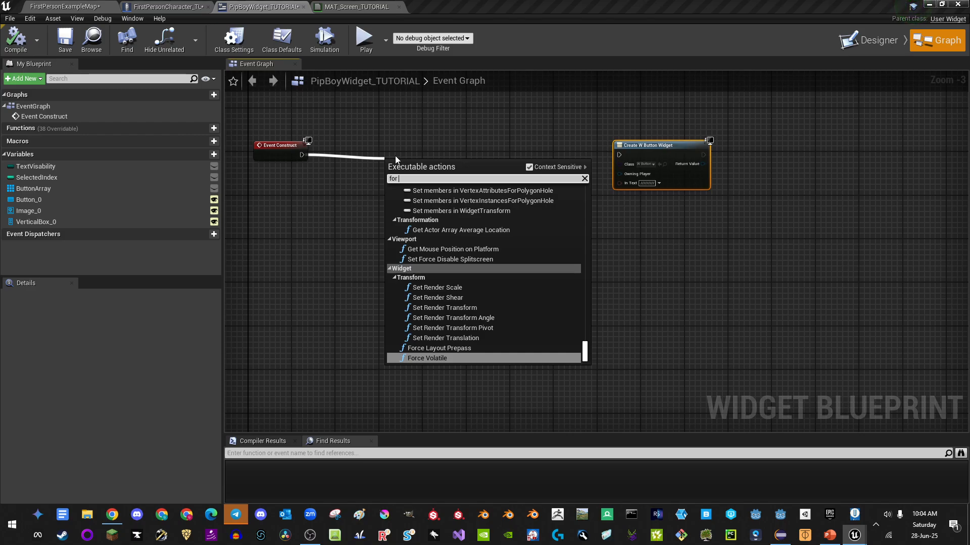
{"action": "type", "text": " loo"}
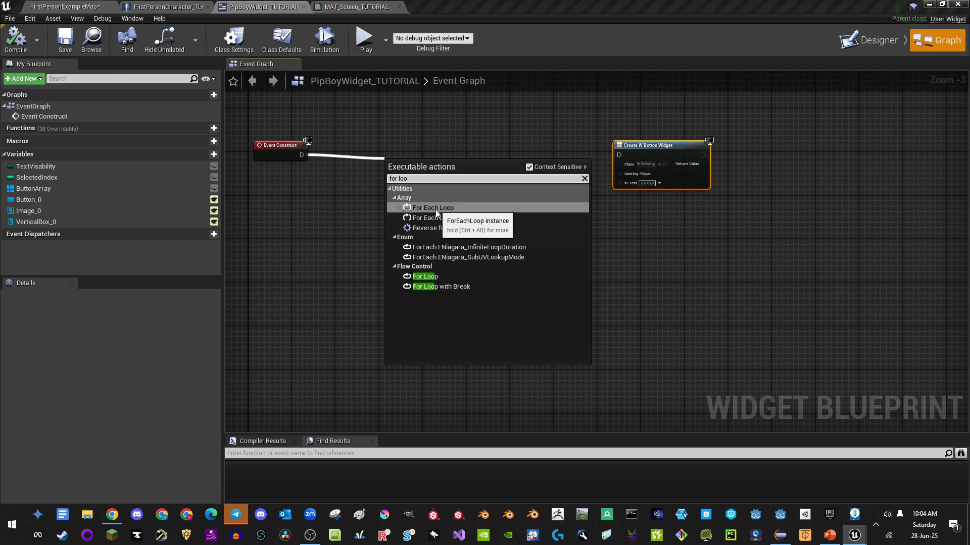
{"action": "left_click", "coordinate": [427, 277]}
{"action": "left_click_drag", "start_coordinate": [416, 169], "coordinate": [444, 153]}
{"action": "left_click", "coordinate": [446, 175]}
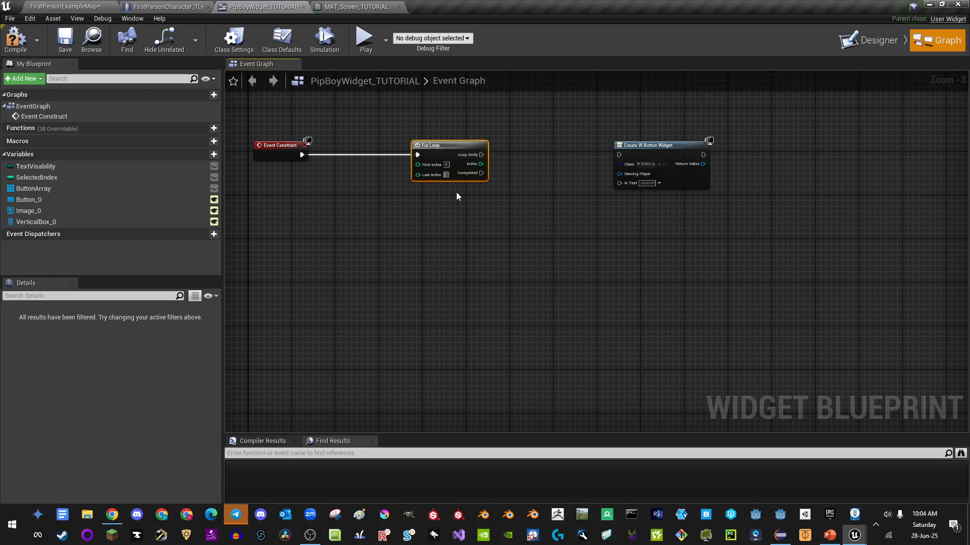
{"action": "type", "text": "11"}
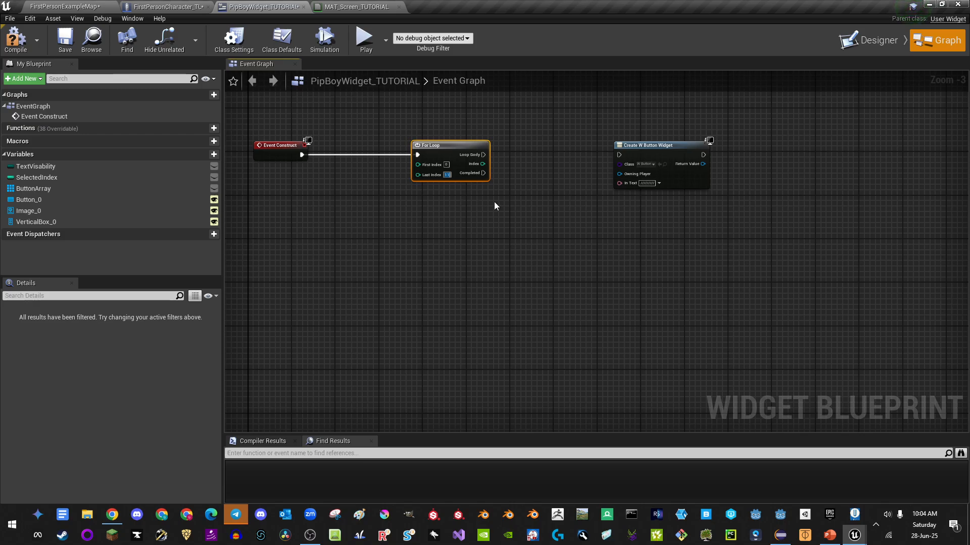
Step: Paste the ToText, Append and integer-to-string nodes, feeding the loop Index into the conversion and the resulting text into Create W Button Widget's In Text
{"action": "right_click_drag", "start_coordinate": [561, 214], "coordinate": [498, 222]}
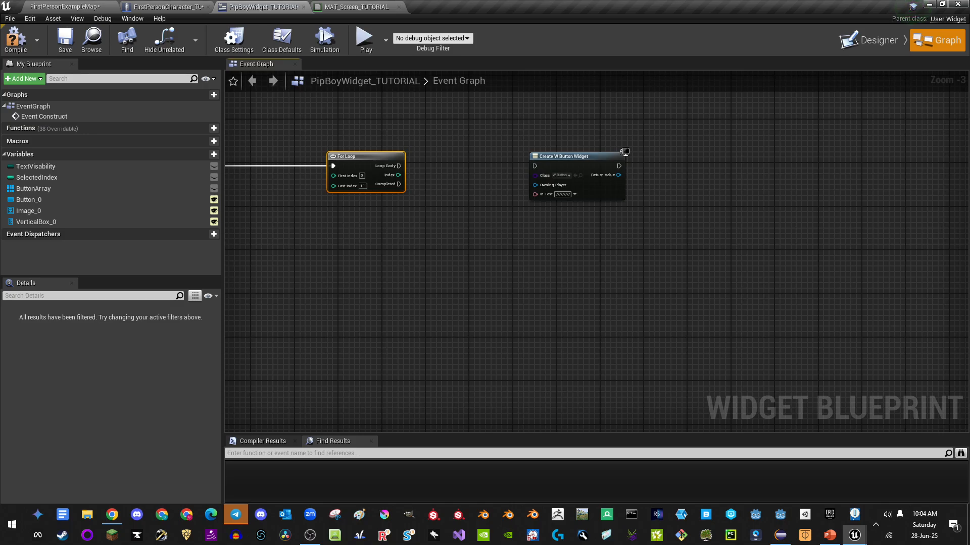
{"action": "right_click_drag", "start_coordinate": [452, 236], "coordinate": [437, 232]}
{"action": "key", "text": "ctrl+v"}
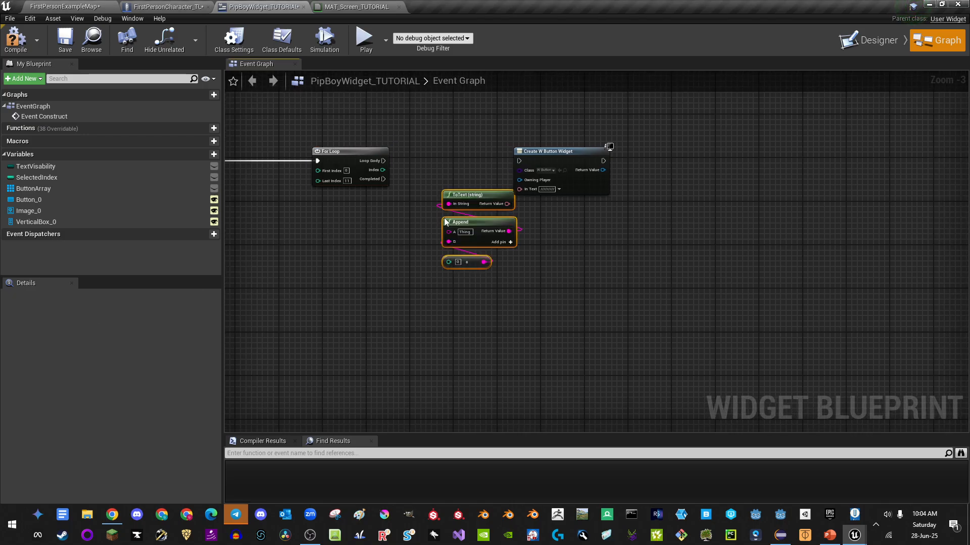
{"action": "scroll", "coordinate": [464, 192], "scroll_direction": "up", "scroll_amount": 2}
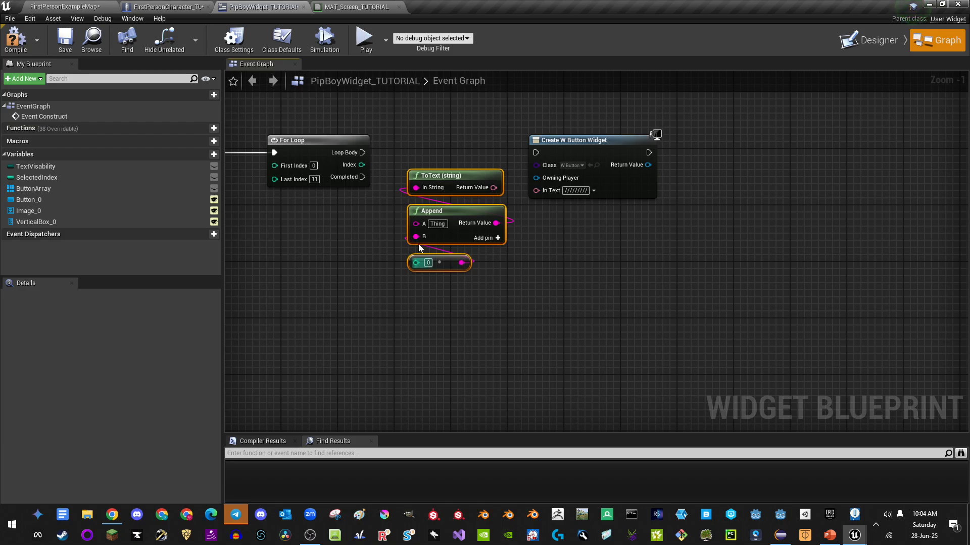
{"action": "left_click_drag", "start_coordinate": [415, 263], "coordinate": [361, 165]}
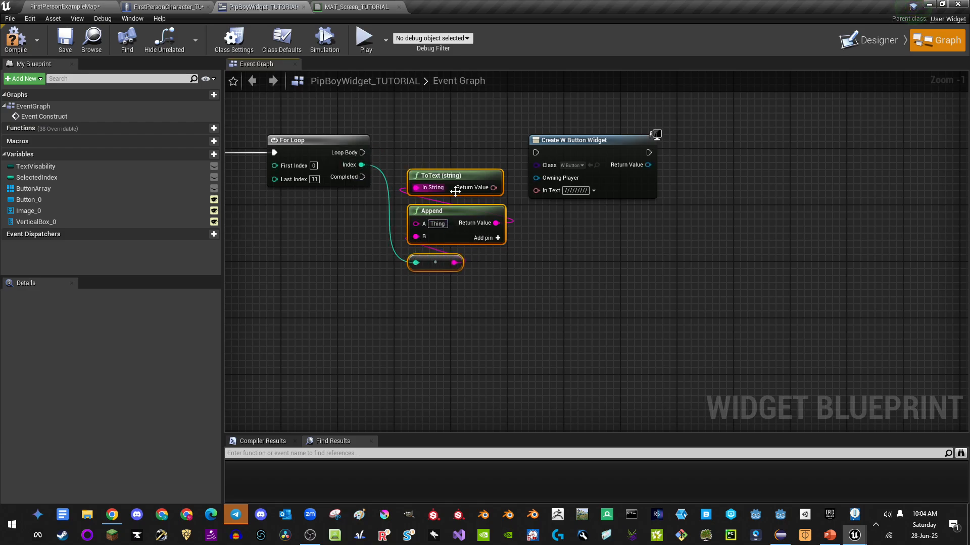
{"action": "left_click_drag", "start_coordinate": [493, 188], "coordinate": [538, 190]}
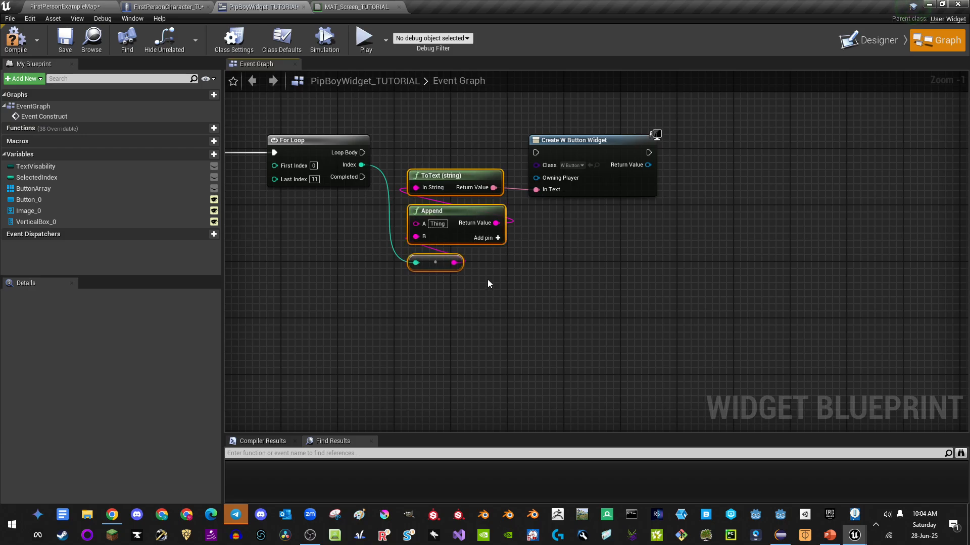
Step: Set Append's A text to "ITEM" with a trailing space and connect the For Loop's Loop Body to Create W Button Widget
{"action": "left_click_drag", "start_coordinate": [459, 208], "coordinate": [459, 214]}
{"action": "left_click", "coordinate": [437, 230]}
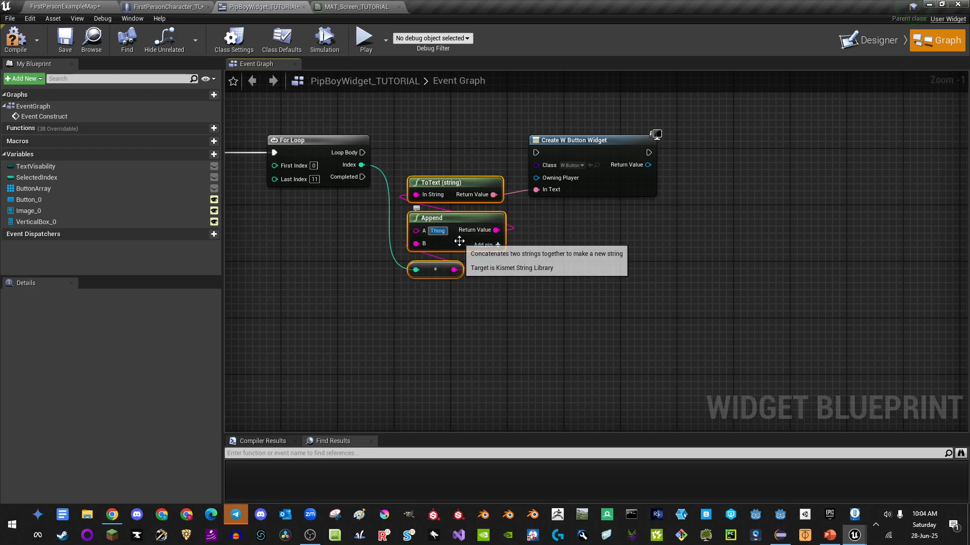
{"action": "type", "text": "ITEM"}
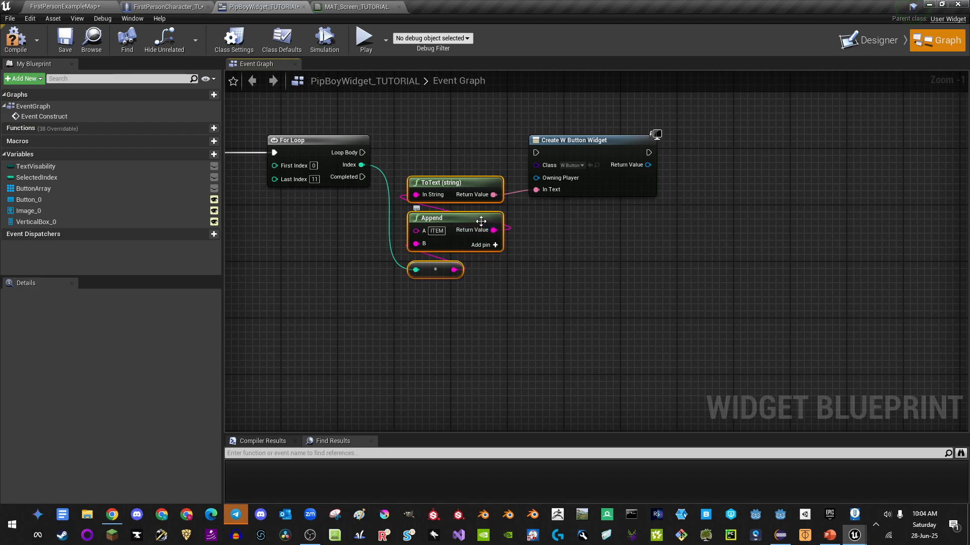
{"action": "left_click", "coordinate": [442, 231]}
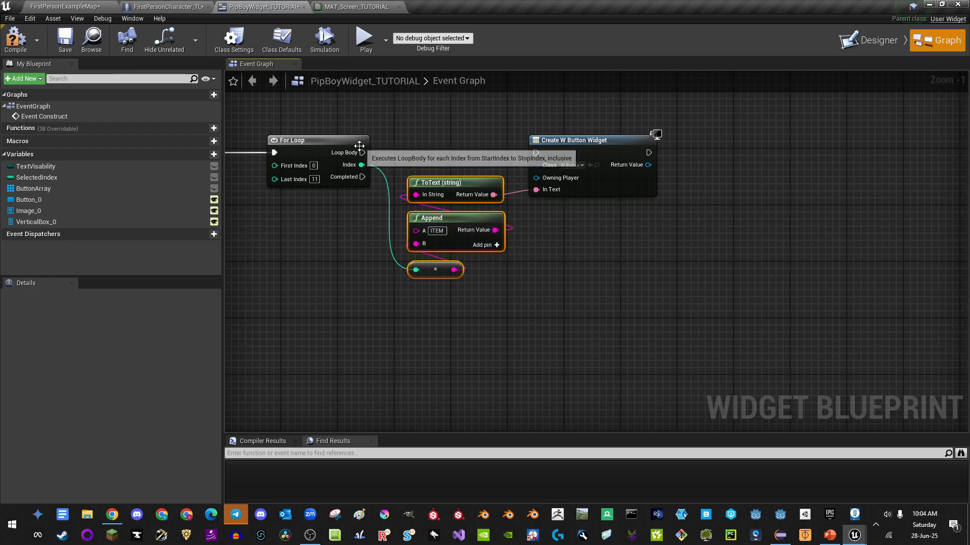
{"action": "left_click_drag", "start_coordinate": [363, 153], "coordinate": [539, 151]}
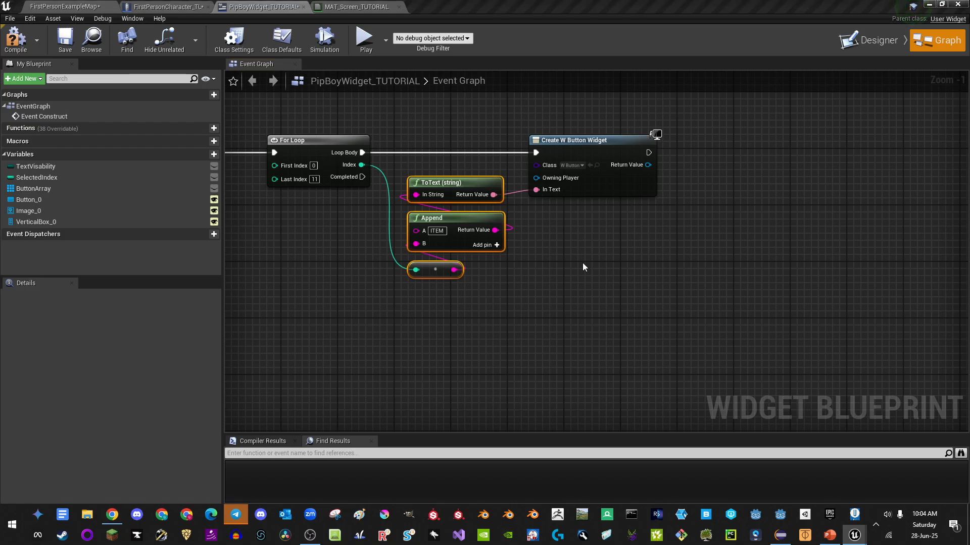
{"action": "right_click_drag", "start_coordinate": [658, 200], "coordinate": [573, 204]}
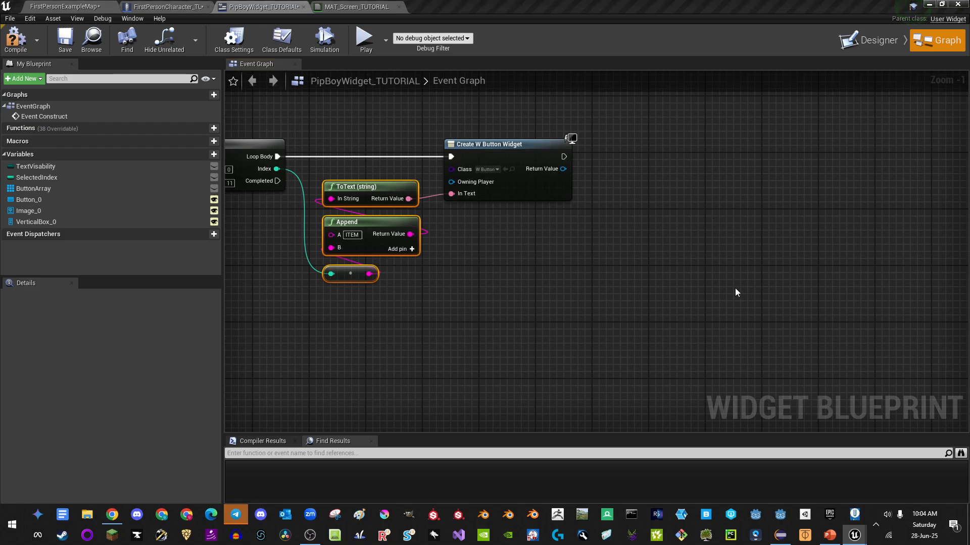
Step: Paste the AddUnique, Add Child to Vertical Box and Set Padding nodes after Create W Button Widget and connect its execution output to AddUnique
{"action": "right_click_drag", "start_coordinate": [662, 193], "coordinate": [447, 166]}
{"action": "key", "text": "ctrl+v"}
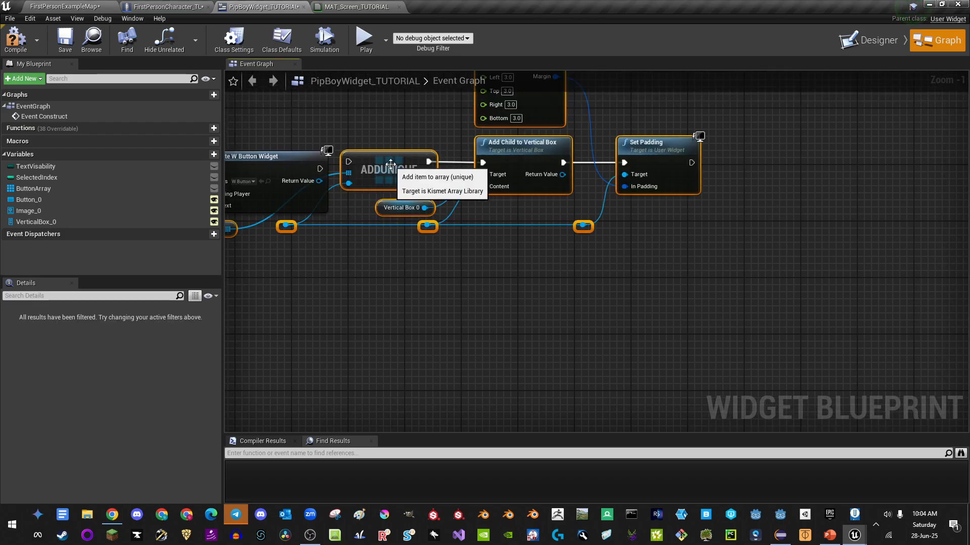
{"action": "left_click_drag", "start_coordinate": [470, 167], "coordinate": [478, 174]}
{"action": "left_click_drag", "start_coordinate": [320, 168], "coordinate": [433, 169]}
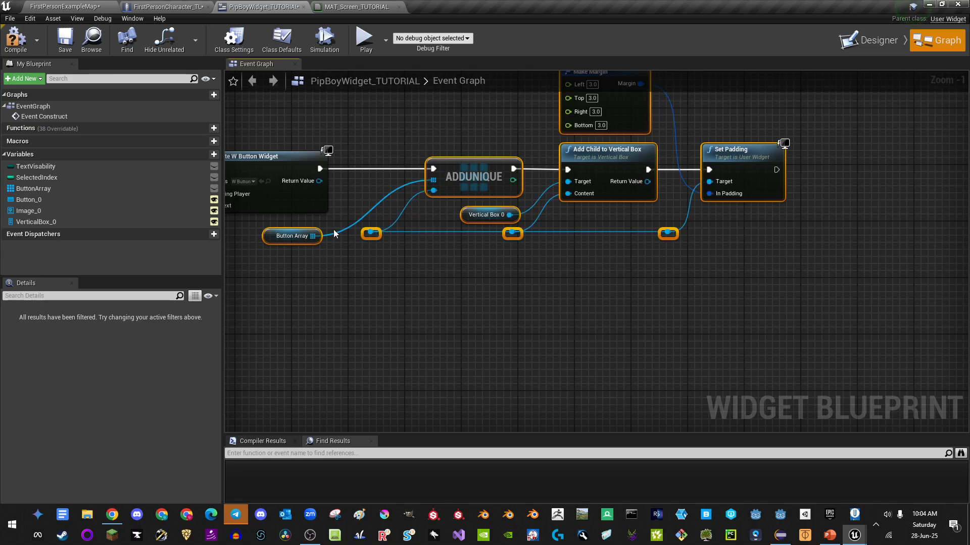
{"action": "left_click", "coordinate": [285, 235]}
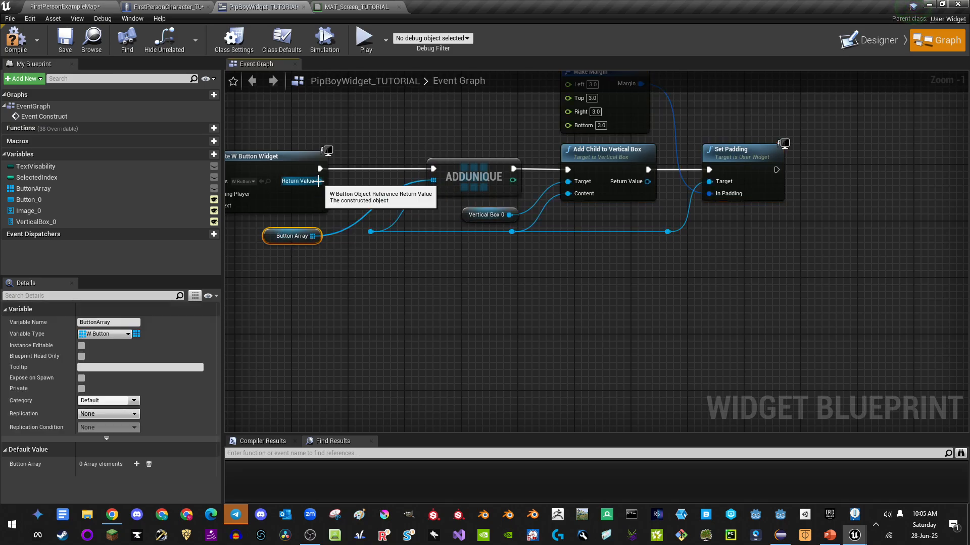
Step: Promote Create W Button Widget's Return Value to a variable and remove the resulting Set node from the graph
{"action": "right_click_drag", "start_coordinate": [463, 233], "coordinate": [499, 226]}
{"action": "left_click_drag", "start_coordinate": [355, 174], "coordinate": [432, 308]}
{"action": "left_click", "coordinate": [453, 145]}
{"action": "left_click", "coordinate": [453, 300]}
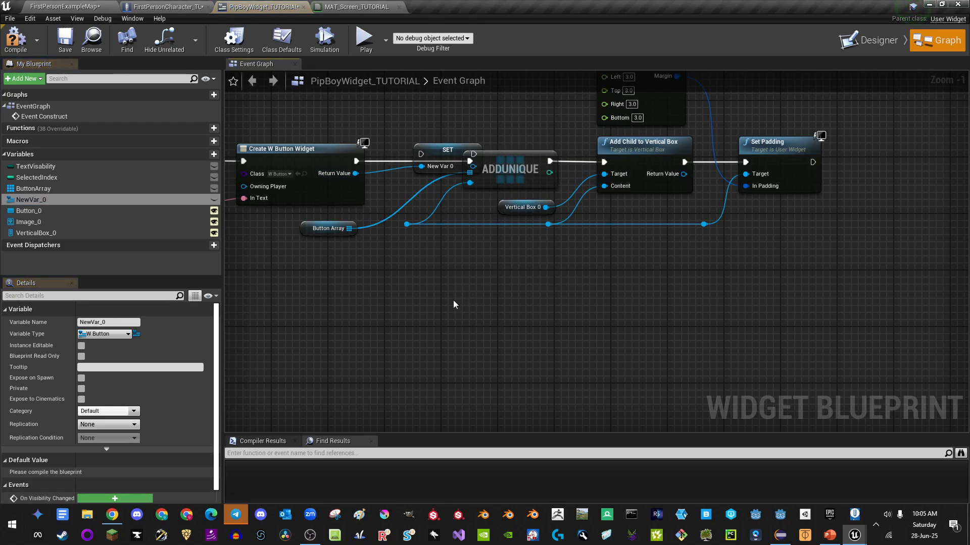
{"action": "left_click_drag", "start_coordinate": [440, 155], "coordinate": [437, 290]}
{"action": "key", "text": "Delete"}
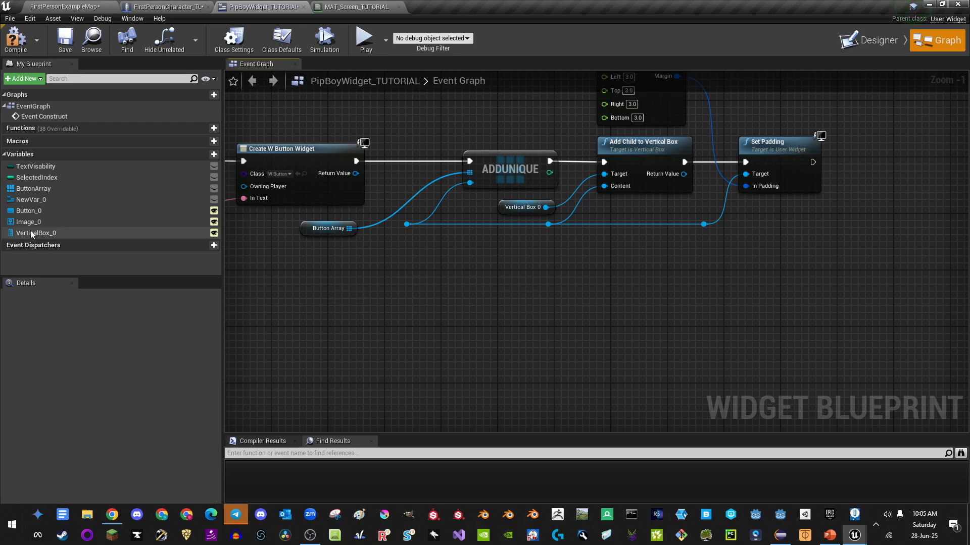
Step: Make the new W Button variable an array, place its getter in the graph and delete that getter
{"action": "left_click", "coordinate": [37, 199]}
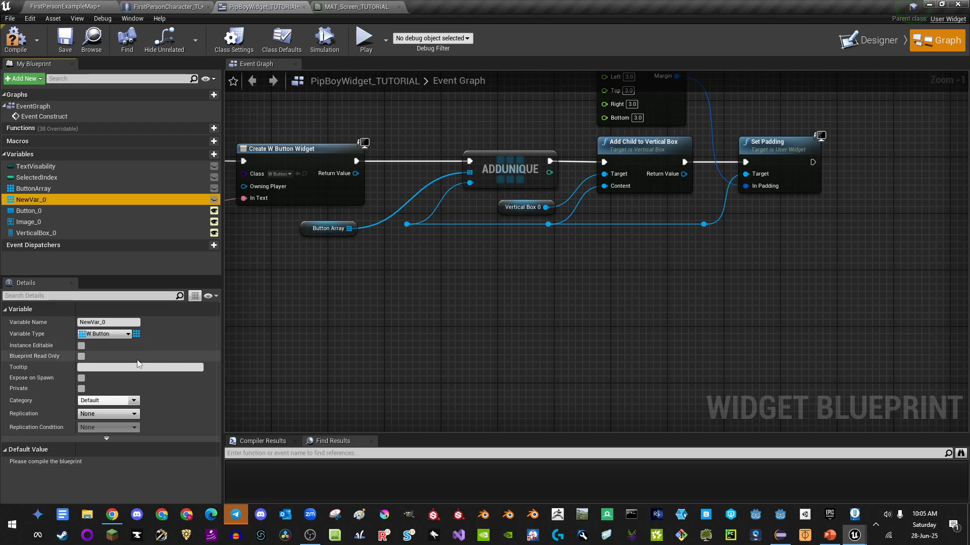
{"action": "left_click_drag", "start_coordinate": [23, 199], "coordinate": [329, 287], "text": "ctrl"}
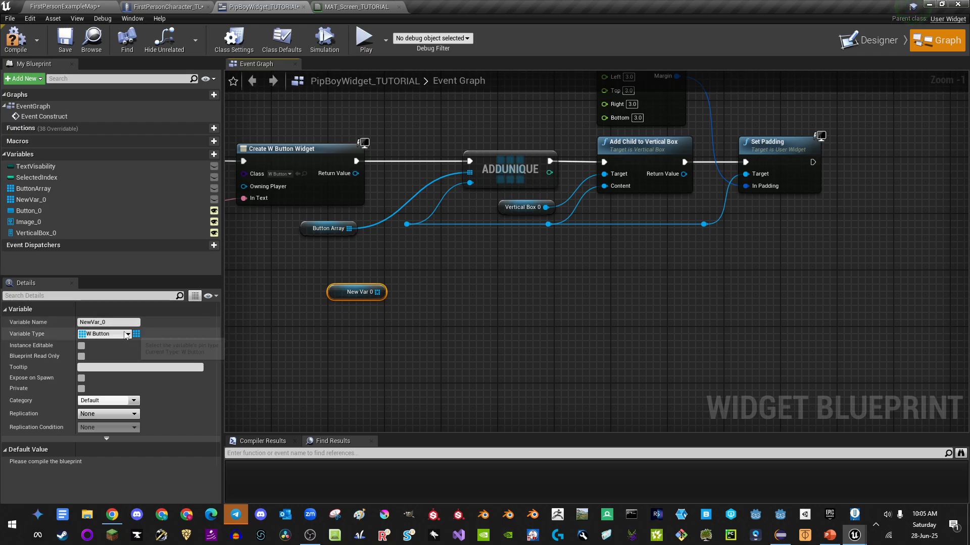
{"action": "key", "text": "Delete"}
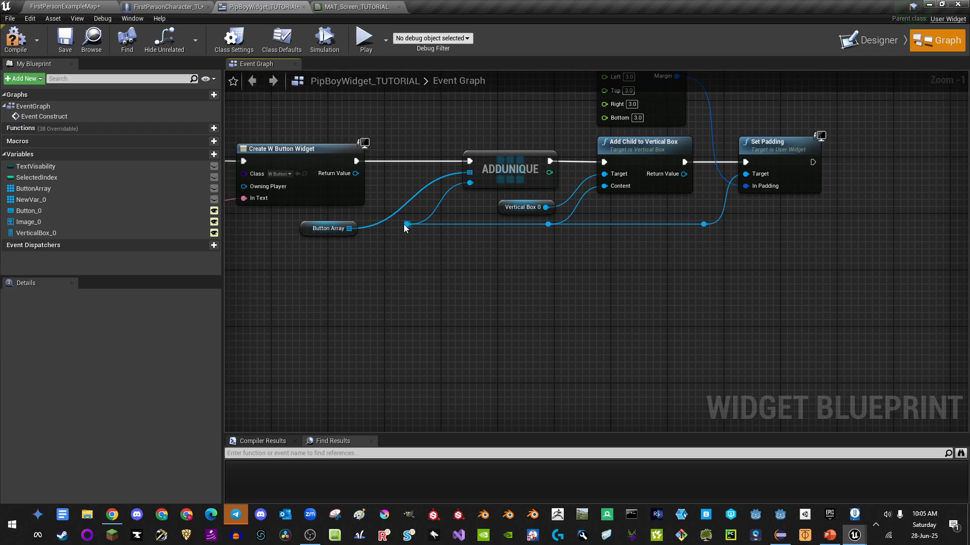
Step: Connect Create W Button Widget's Return Value to the reroute line feeding AddUnique, Add Child to Vertical Box and Set Padding
{"action": "left_click_drag", "start_coordinate": [404, 224], "coordinate": [359, 176]}
{"action": "right_click_drag", "start_coordinate": [490, 235], "coordinate": [456, 262]}
{"action": "left_click_drag", "start_coordinate": [403, 155], "coordinate": [518, 216]}
{"action": "right_click_drag", "start_coordinate": [518, 216], "coordinate": [444, 177]}
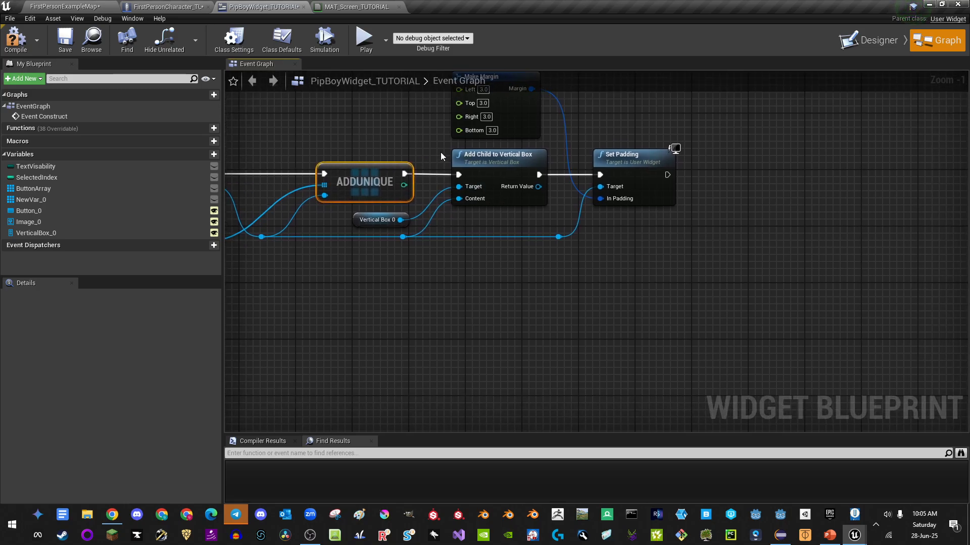
Step: Examine the Vertical Box reference, Add Child to Vertical Box, Make Margin and Set Padding nodes at the end of the button chain
{"action": "left_click", "coordinate": [482, 162]}
{"action": "left_click", "coordinate": [376, 220]}
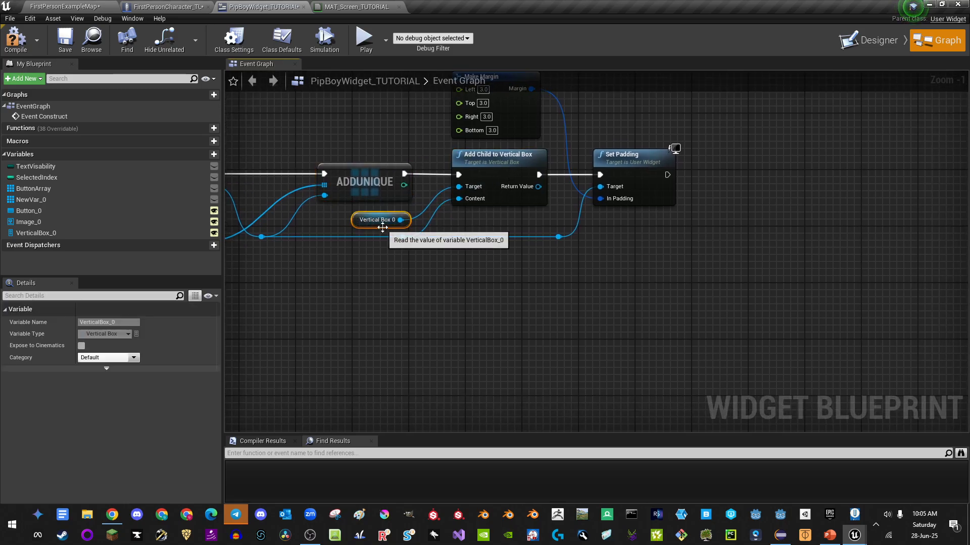
{"action": "left_click", "coordinate": [883, 43]}
{"action": "left_click", "coordinate": [936, 41]}
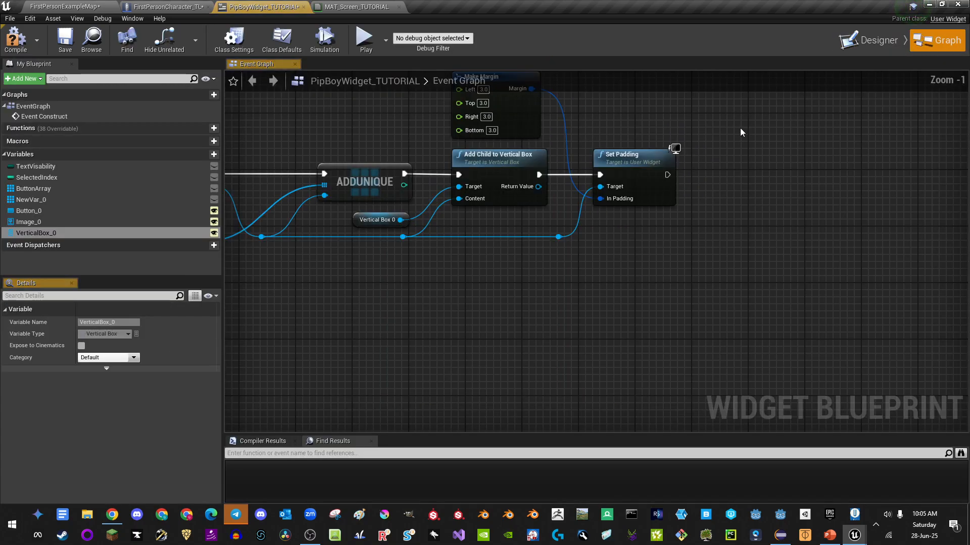
{"action": "right_click_drag", "start_coordinate": [555, 256], "coordinate": [541, 304]}
{"action": "left_click_drag", "start_coordinate": [377, 111], "coordinate": [475, 149]}
{"action": "left_click_drag", "start_coordinate": [629, 184], "coordinate": [584, 274]}
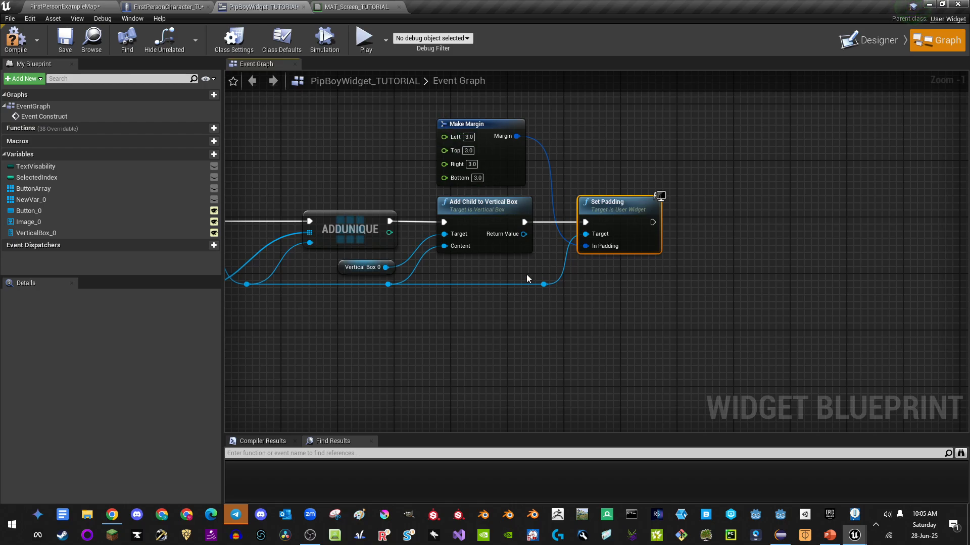
{"action": "right_click_drag", "start_coordinate": [527, 275], "coordinate": [565, 260]}
{"action": "left_click_drag", "start_coordinate": [599, 289], "coordinate": [528, 222]}
{"action": "key", "text": "shift+d"}
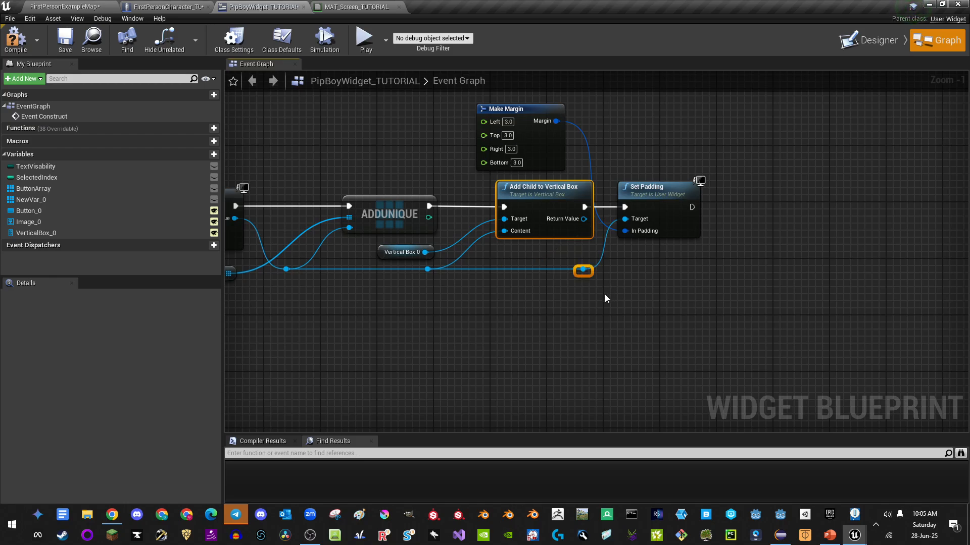
{"action": "right_click_drag", "start_coordinate": [601, 291], "coordinate": [701, 250]}
{"action": "scroll", "coordinate": [701, 249], "scroll_direction": "down", "scroll_amount": 1}
{"action": "right_click_drag", "start_coordinate": [492, 262], "coordinate": [626, 248]}
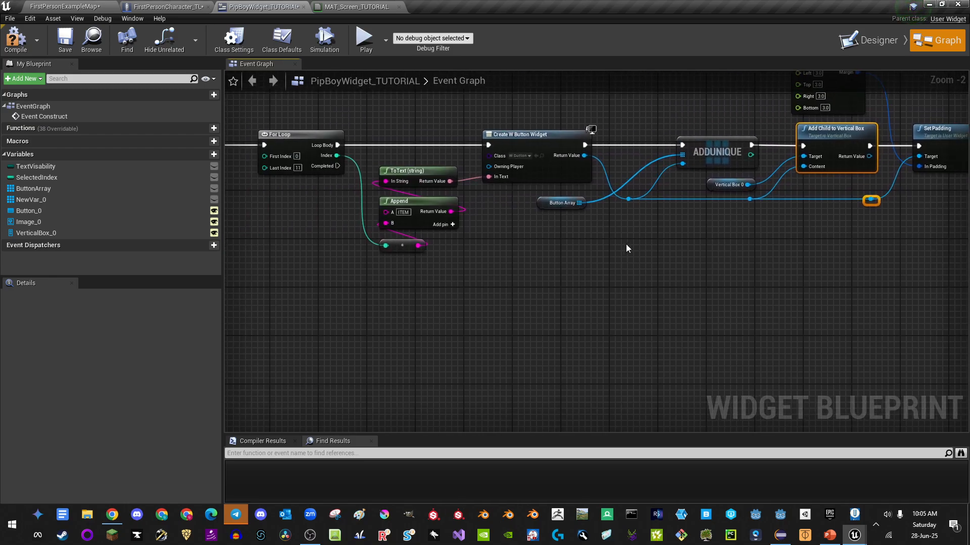
Step: Play the game, raise the PipBoy to check the generated item buttons on its screen, and stop the preview
{"action": "left_click", "coordinate": [364, 40]}
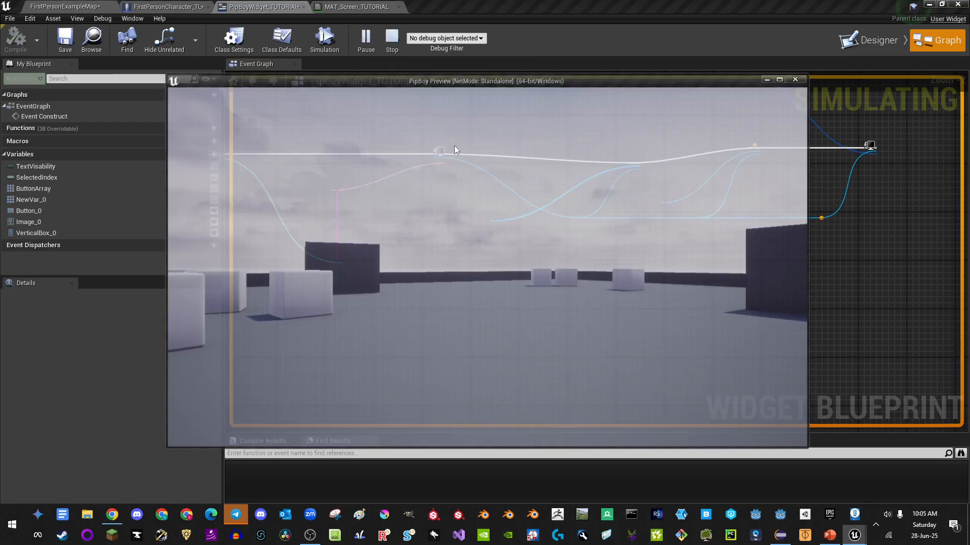
{"action": "left_click", "coordinate": [456, 150]}
{"action": "key", "text": "w"}
{"action": "key", "text": "Tab"}
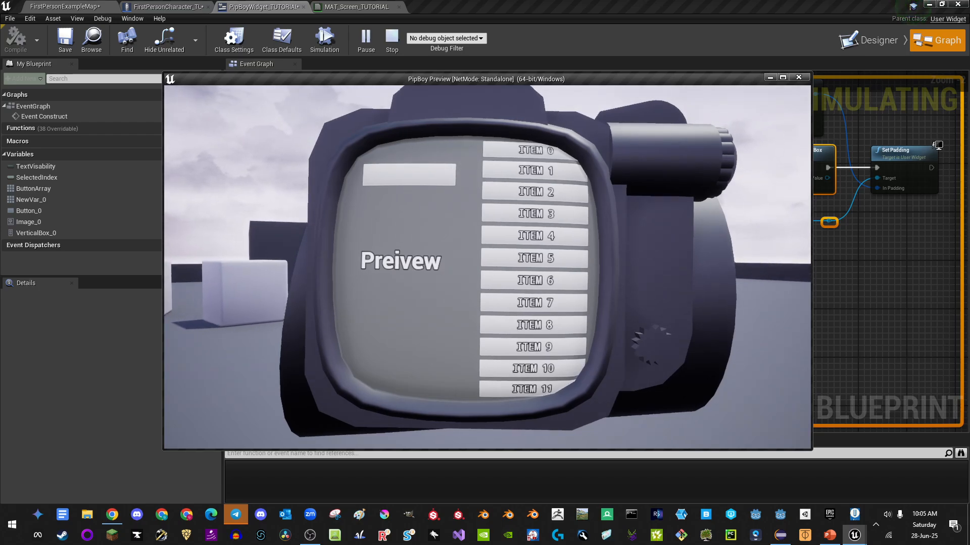
{"action": "key", "text": "Escape"}
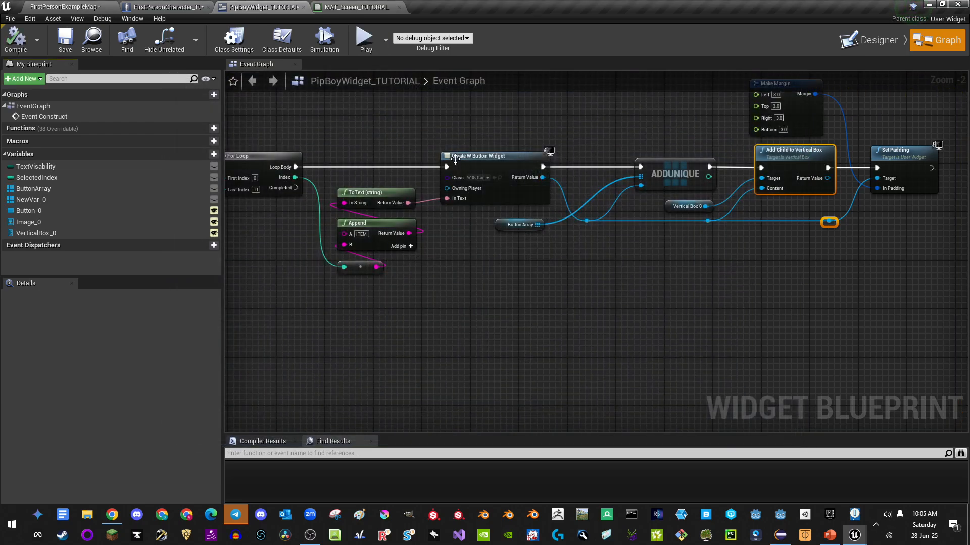
Step: Set the For Loop's First Index to 1 and Last Index to 12
{"action": "scroll", "coordinate": [423, 169], "scroll_direction": "up", "scroll_amount": 4}
{"action": "left_click", "coordinate": [425, 163]}
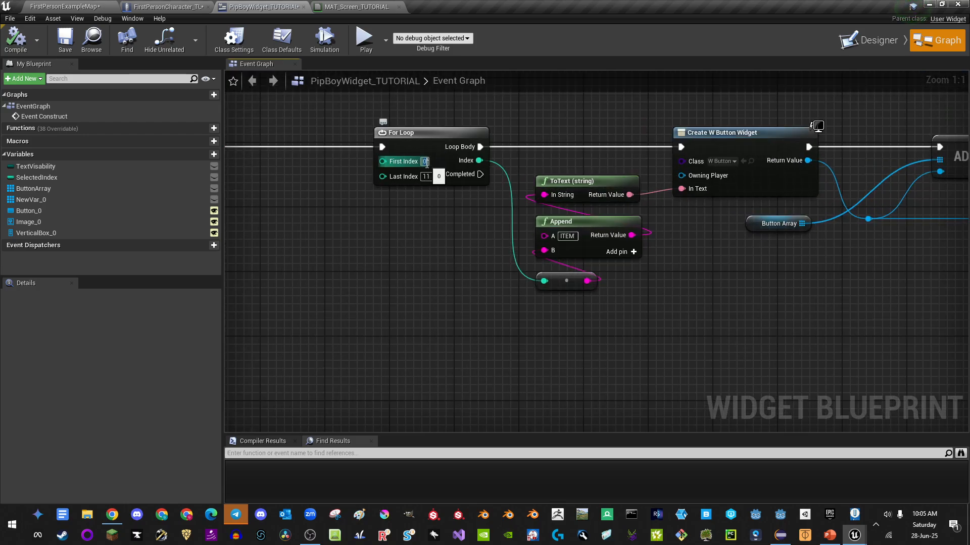
{"action": "type", "text": "1"}
{"action": "left_click", "coordinate": [428, 177]}
{"action": "type", "text": "12"}
{"action": "left_click", "coordinate": [443, 226]}
{"action": "scroll", "coordinate": [434, 217], "scroll_direction": "down", "scroll_amount": 1}
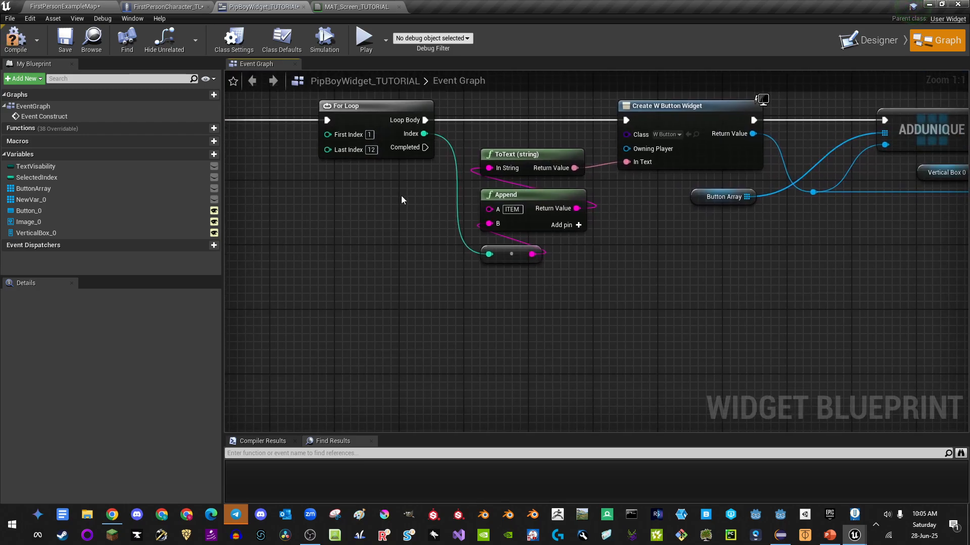
Step: Run the game again and raise the PipBoy to check the item numbering, then end the preview
{"action": "left_click", "coordinate": [364, 38]}
{"action": "key", "text": "Tab"}
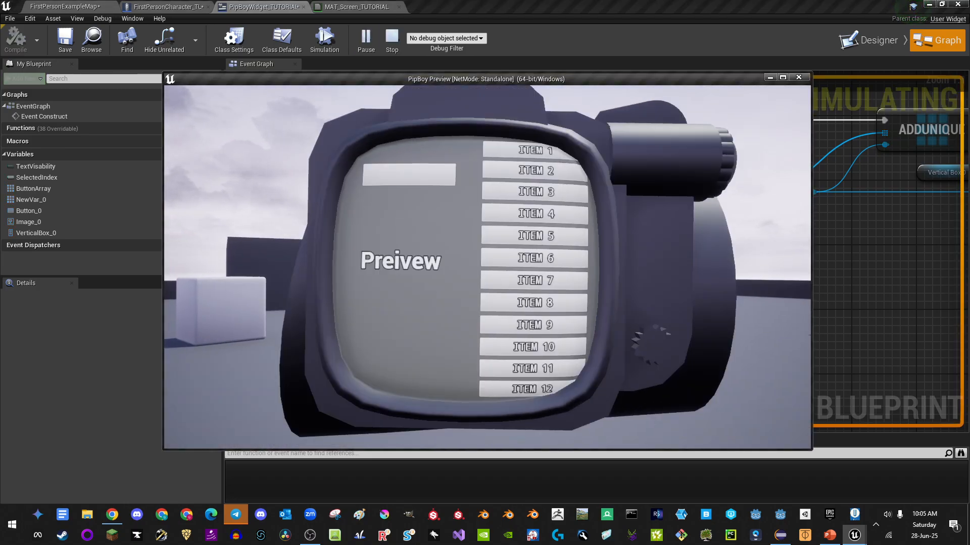
{"action": "key", "text": "Escape"}
Step: Add a custom event named SelectButton below Event Construct in the Event Graph
{"action": "scroll", "coordinate": [579, 233], "scroll_direction": "down", "scroll_amount": 5}
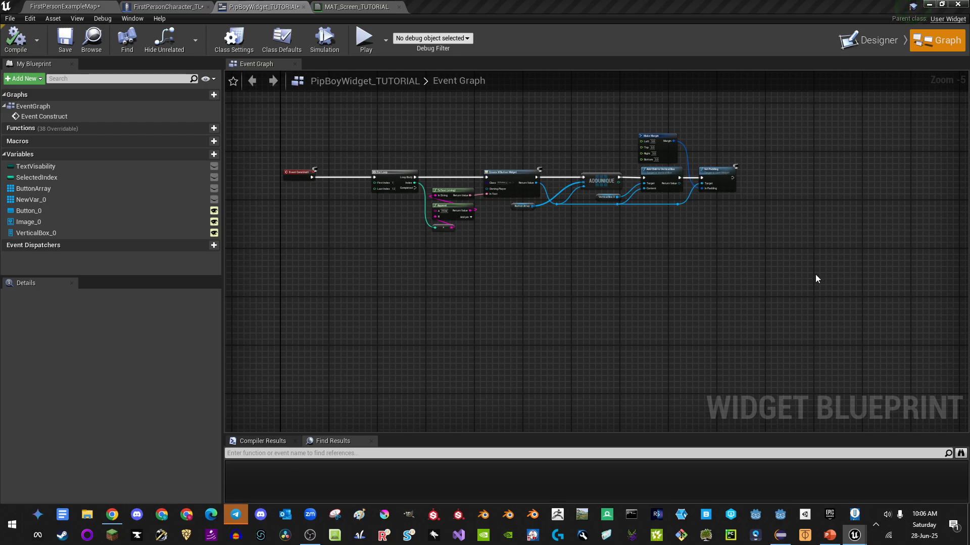
{"action": "right_click", "coordinate": [305, 278]}
{"action": "type", "text": "cust"}
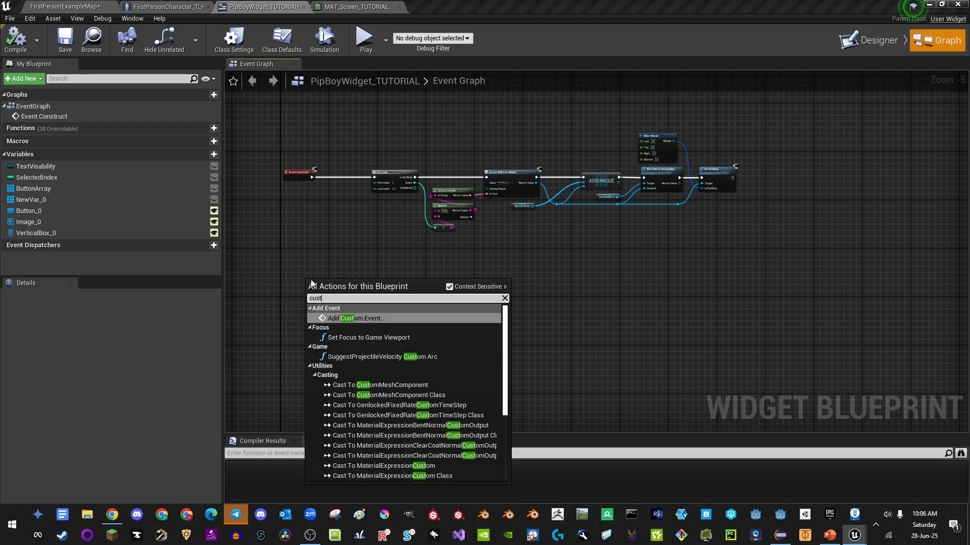
{"action": "key", "text": "Return"}
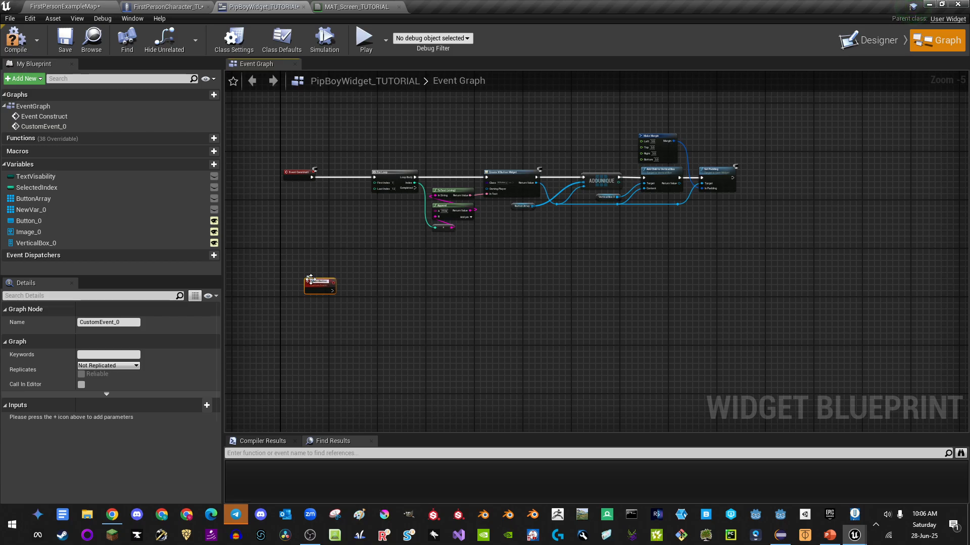
{"action": "key", "text": "Return"}
{"action": "scroll", "coordinate": [338, 298], "scroll_direction": "up", "scroll_amount": 5}
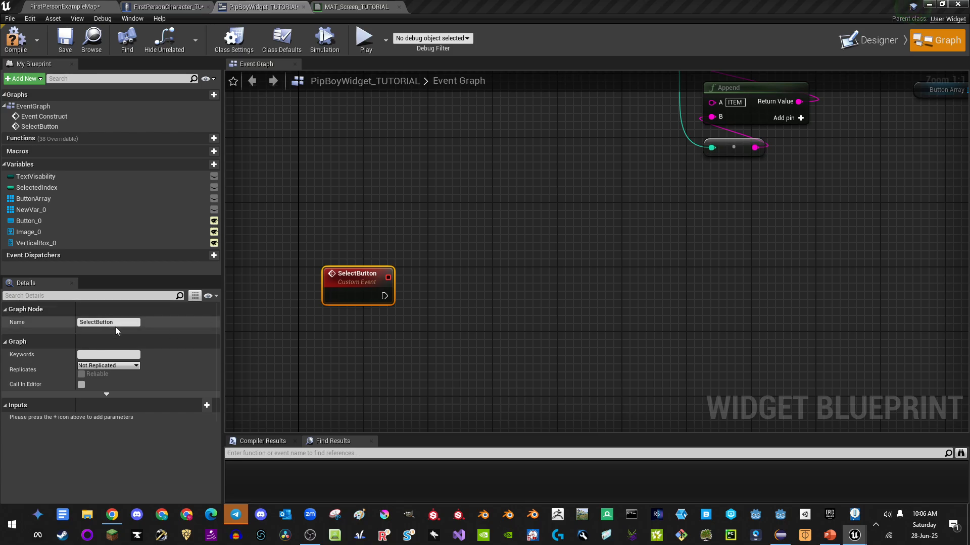
Step: Give the SelectButton event a Float input named Axis[UpOrDown]
{"action": "left_click", "coordinate": [207, 405]}
{"action": "left_click_drag", "start_coordinate": [43, 420], "coordinate": [2, 418]}
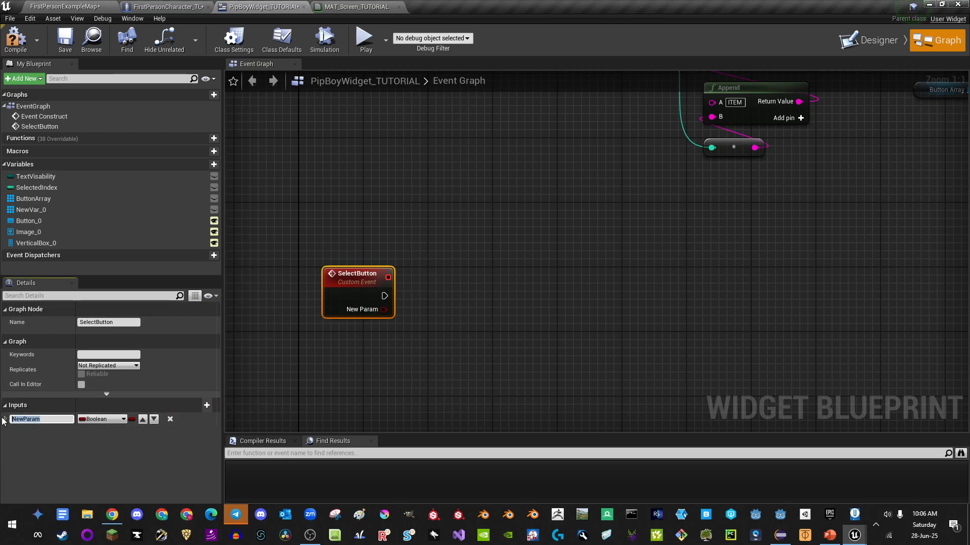
{"action": "type", "text": "Axis[UpOrDown]"}
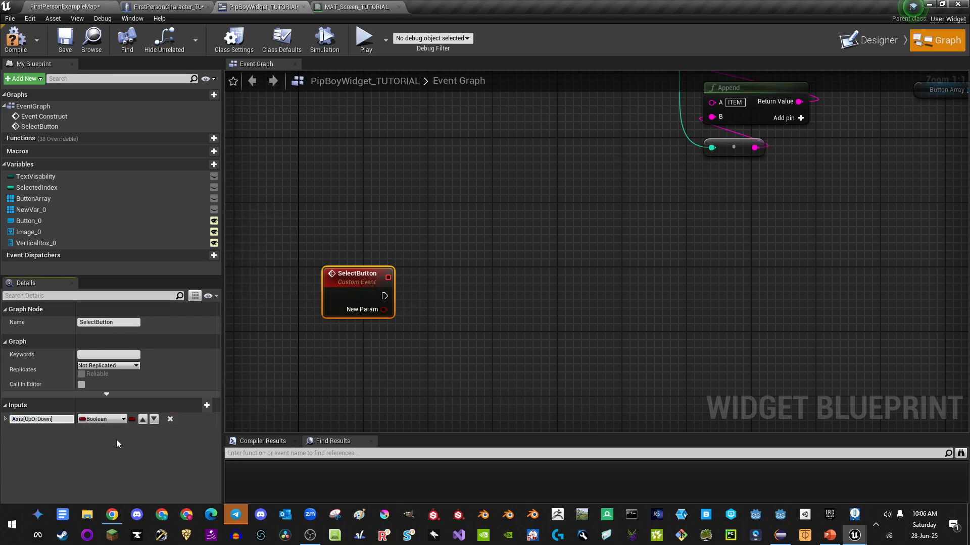
{"action": "left_click", "coordinate": [116, 440]}
{"action": "left_click", "coordinate": [105, 419]}
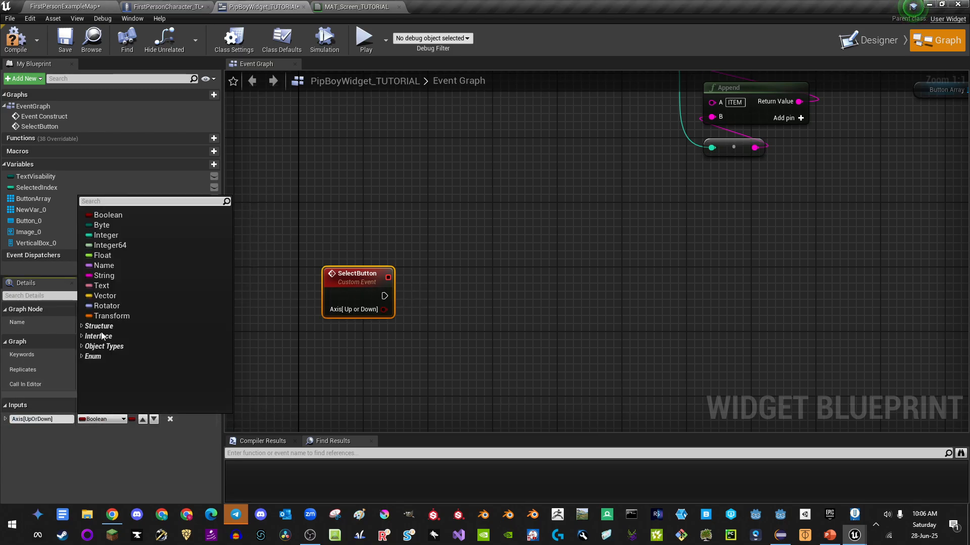
{"action": "left_click", "coordinate": [101, 256]}
{"action": "scroll", "coordinate": [462, 295], "scroll_direction": "down", "scroll_amount": 3}
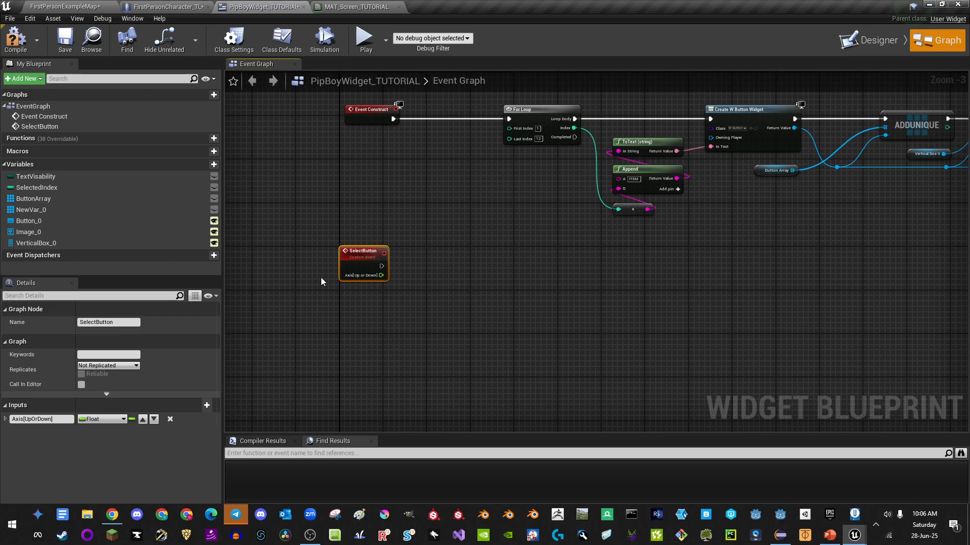
Step: Review the FirstPersonCharacter_TUTORIAL Event Graph and return to PipBoyWidget_TUTORIAL
{"action": "left_click", "coordinate": [158, 6]}
{"action": "scroll", "coordinate": [359, 207], "scroll_direction": "down", "scroll_amount": 3}
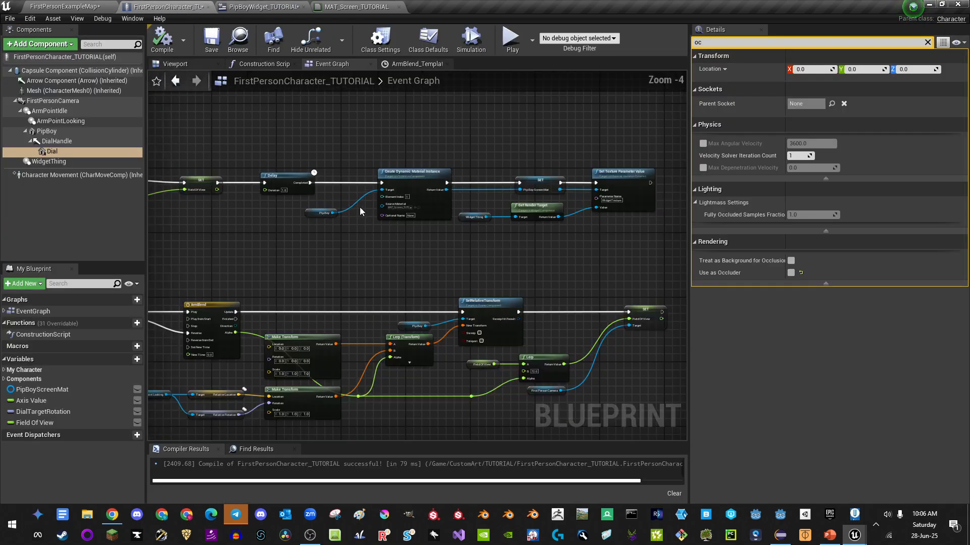
{"action": "right_click_drag", "start_coordinate": [398, 228], "coordinate": [416, 186]}
{"action": "scroll", "coordinate": [232, 226], "scroll_direction": "up", "scroll_amount": 2}
{"action": "scroll", "coordinate": [265, 254], "scroll_direction": "down", "scroll_amount": 1}
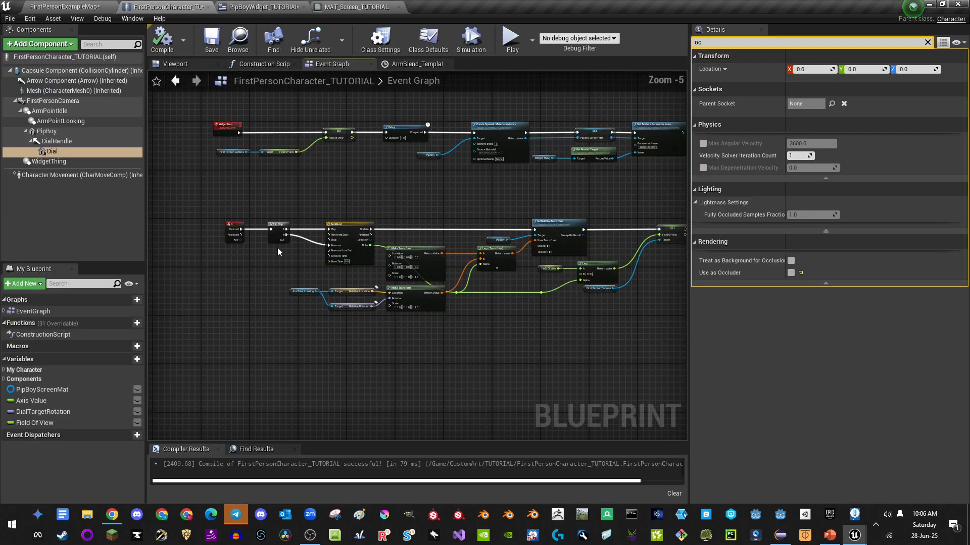
{"action": "right_click_drag", "start_coordinate": [232, 107], "coordinate": [236, 124]}
{"action": "left_click", "coordinate": [248, 6]}
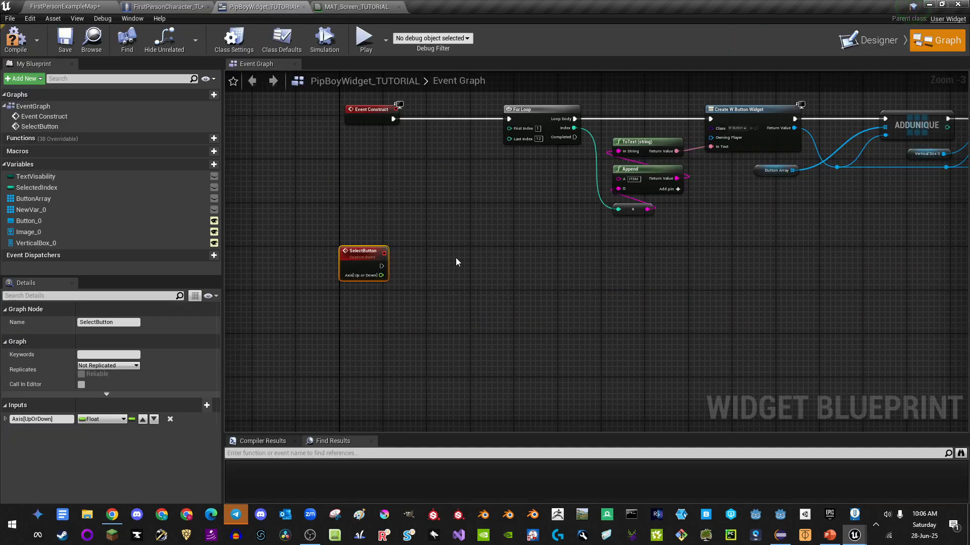
Step: Paste the Button Array, Selected Index, Get, Button Spawned and white Set Background Color nodes, and connect SelectButton to Set Background Color
{"action": "right_click_drag", "start_coordinate": [456, 257], "coordinate": [382, 255]}
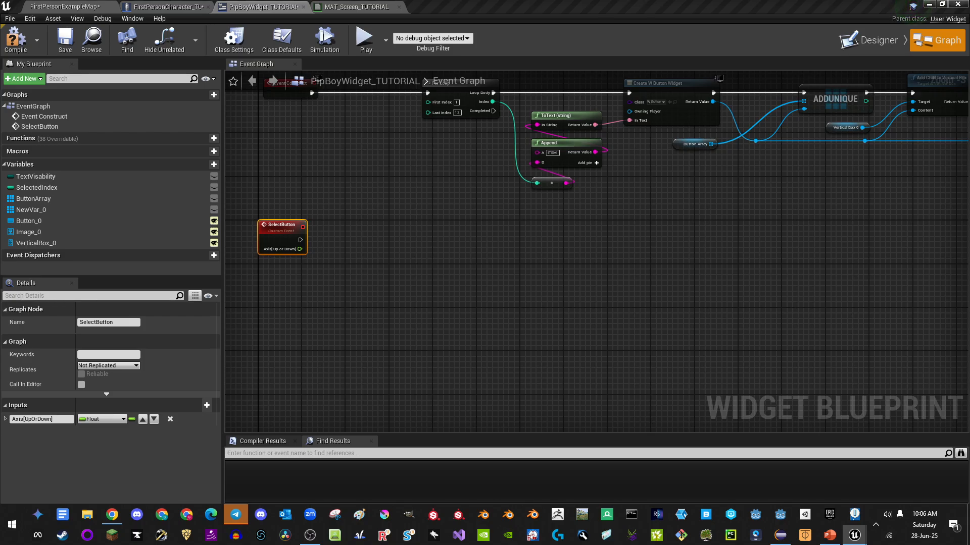
{"action": "right_click_drag", "start_coordinate": [313, 243], "coordinate": [317, 203]}
{"action": "left_click", "coordinate": [378, 231]}
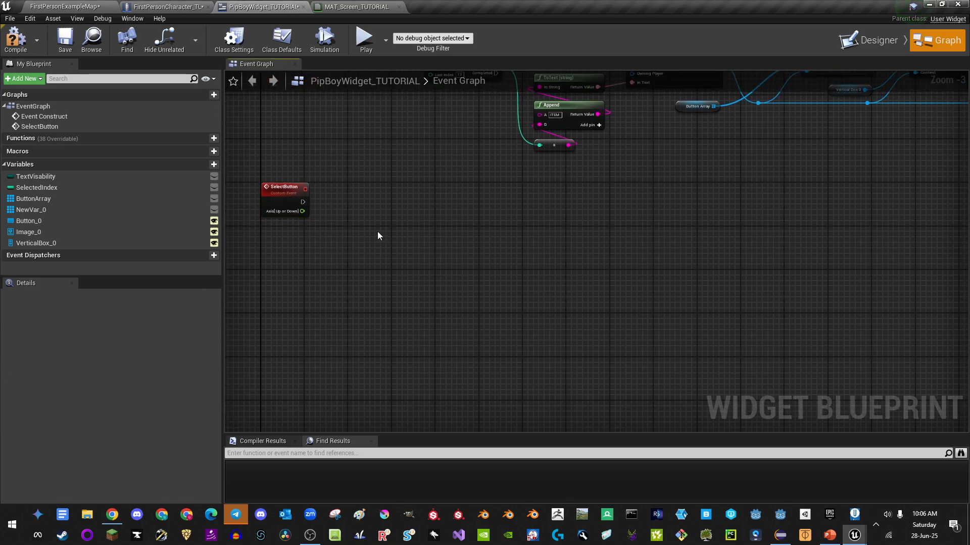
{"action": "key", "text": "ctrl+v"}
{"action": "scroll", "coordinate": [399, 215], "scroll_direction": "up", "scroll_amount": 2}
{"action": "right_click_drag", "start_coordinate": [491, 216], "coordinate": [498, 270]}
{"action": "left_click_drag", "start_coordinate": [282, 250], "coordinate": [512, 246]}
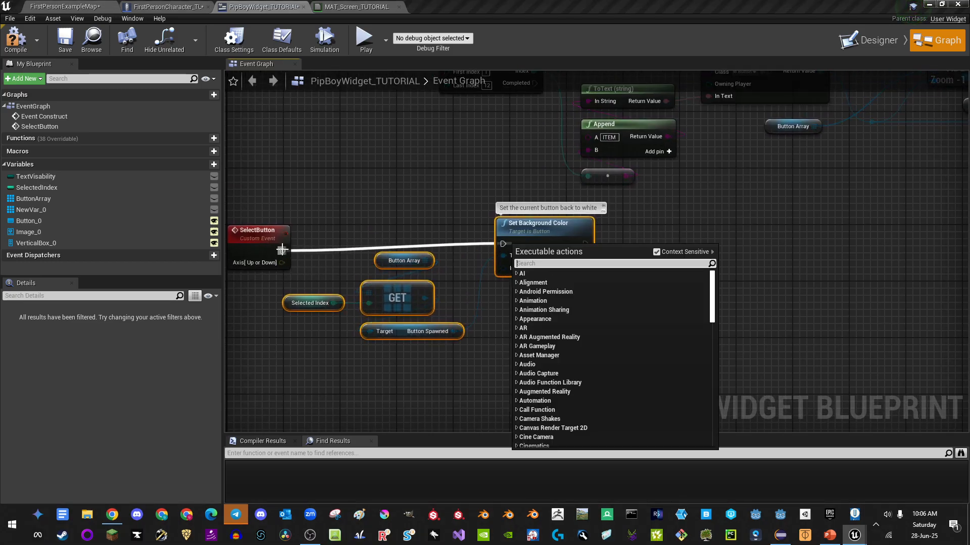
{"action": "left_click_drag", "start_coordinate": [282, 251], "coordinate": [503, 244]}
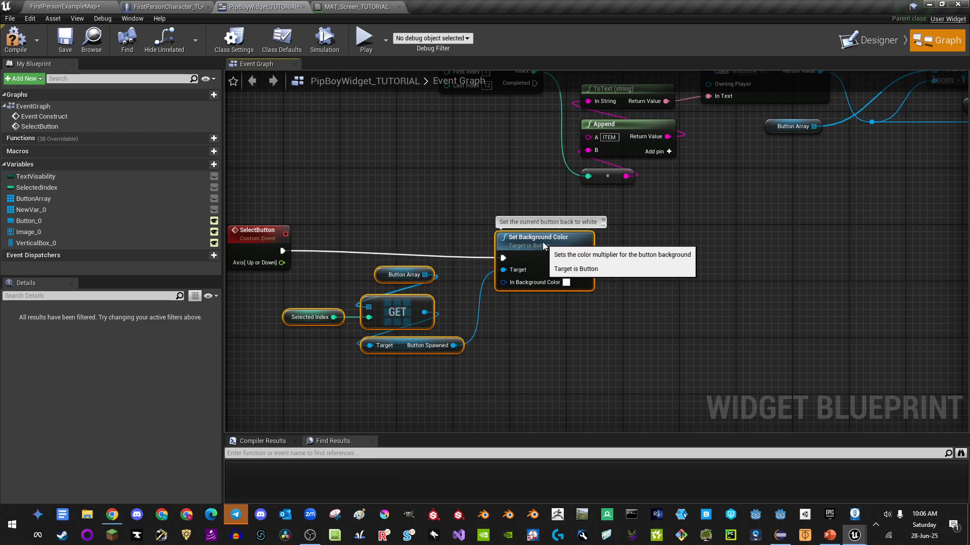
Step: Paste the index-calculation chain of Multiply, Truncate, Add, Last Index, comparison, Select Int and SET Selected Index nodes beyond the white Set Background Color
{"action": "scroll", "coordinate": [369, 226], "scroll_direction": "down", "scroll_amount": 1}
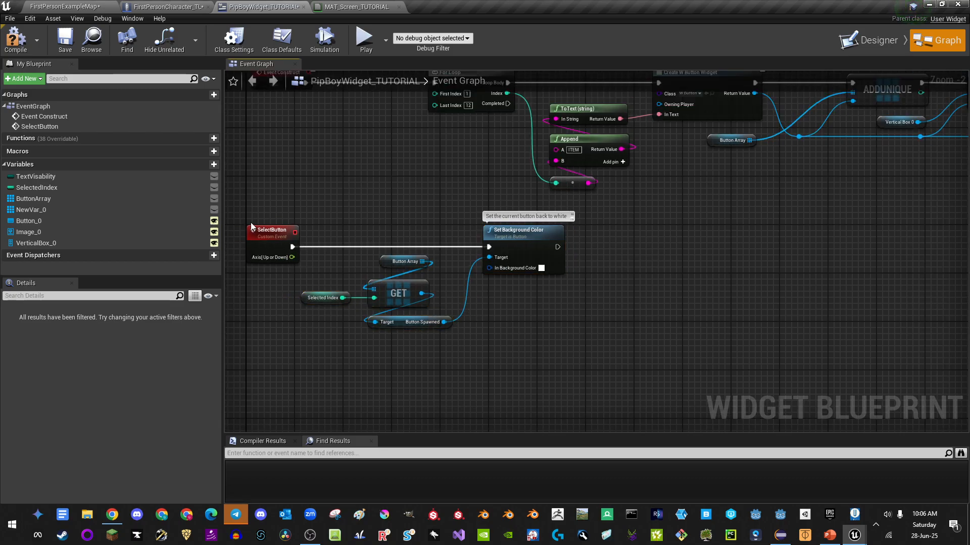
{"action": "left_click_drag", "start_coordinate": [239, 216], "coordinate": [579, 341]}
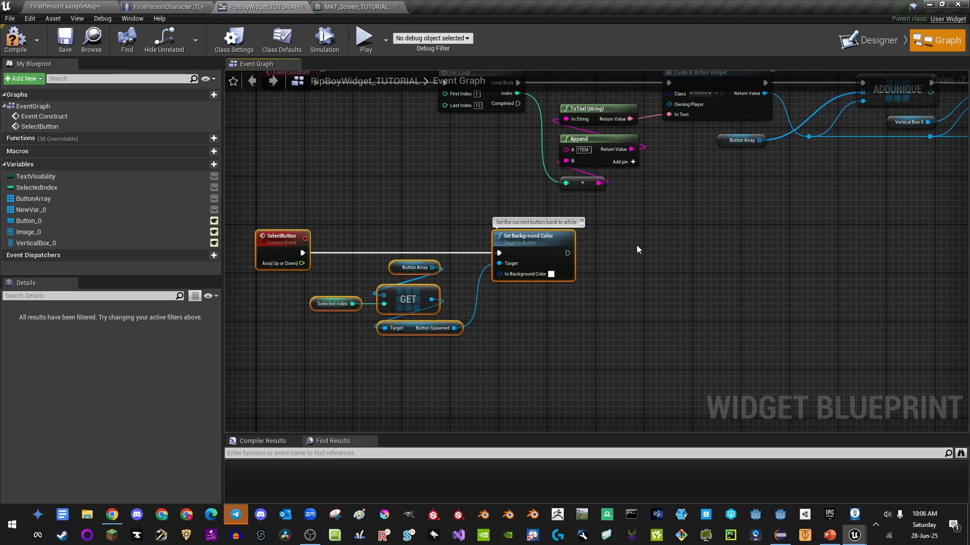
{"action": "right_click_drag", "start_coordinate": [637, 244], "coordinate": [523, 220]}
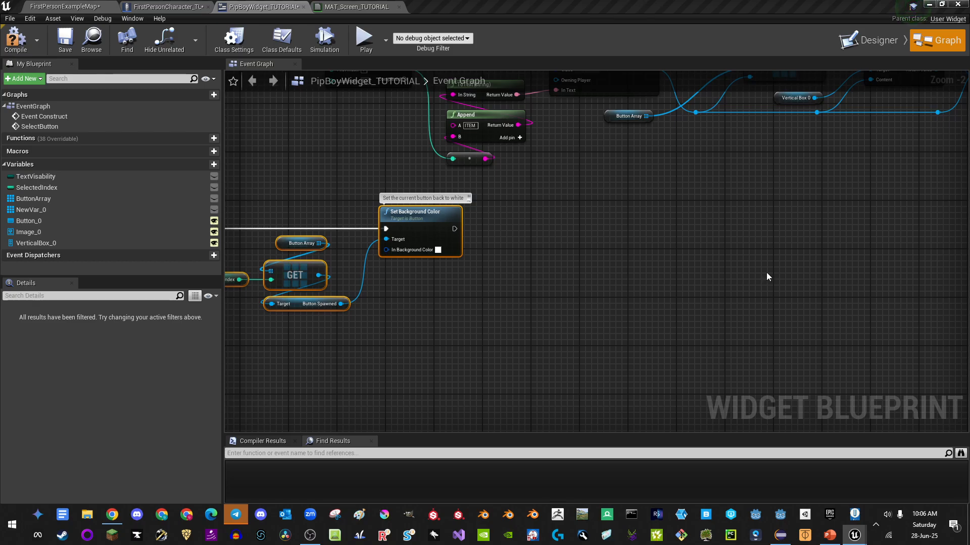
{"action": "right_click_drag", "start_coordinate": [724, 292], "coordinate": [605, 219]}
{"action": "key", "text": "ctrl+v"}
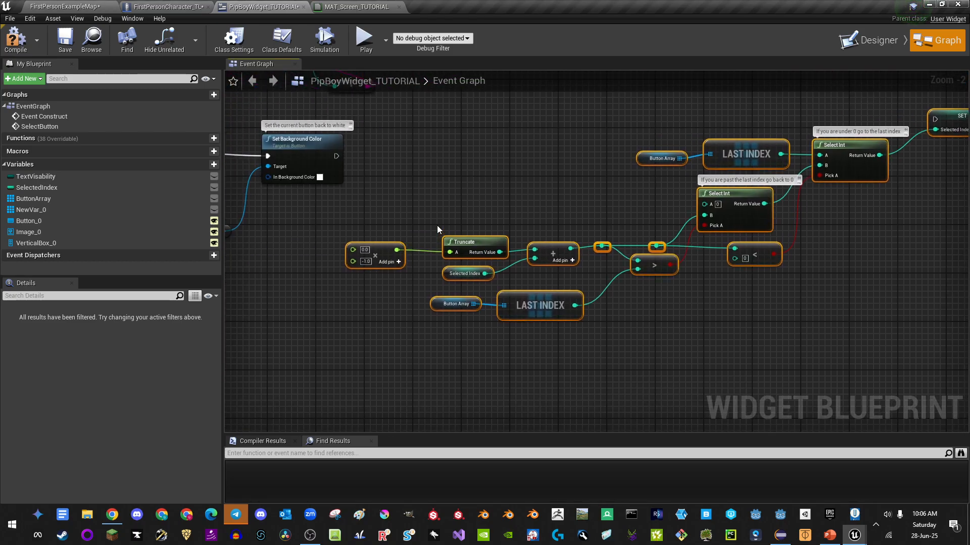
Step: Connect the SelectButton event's Axis[UpOrDown] output to the free input of the pasted Multiply node
{"action": "right_click_drag", "start_coordinate": [437, 225], "coordinate": [426, 229]}
{"action": "right_click_drag", "start_coordinate": [428, 260], "coordinate": [587, 251]}
{"action": "left_click_drag", "start_coordinate": [288, 166], "coordinate": [574, 251]}
{"action": "scroll", "coordinate": [671, 216], "scroll_direction": "down", "scroll_amount": 1}
Step: Run execution from the white Set Background Color into SET Selected Index and line up the calculation nodes beneath the execution wire
{"action": "right_click_drag", "start_coordinate": [671, 216], "coordinate": [421, 247]}
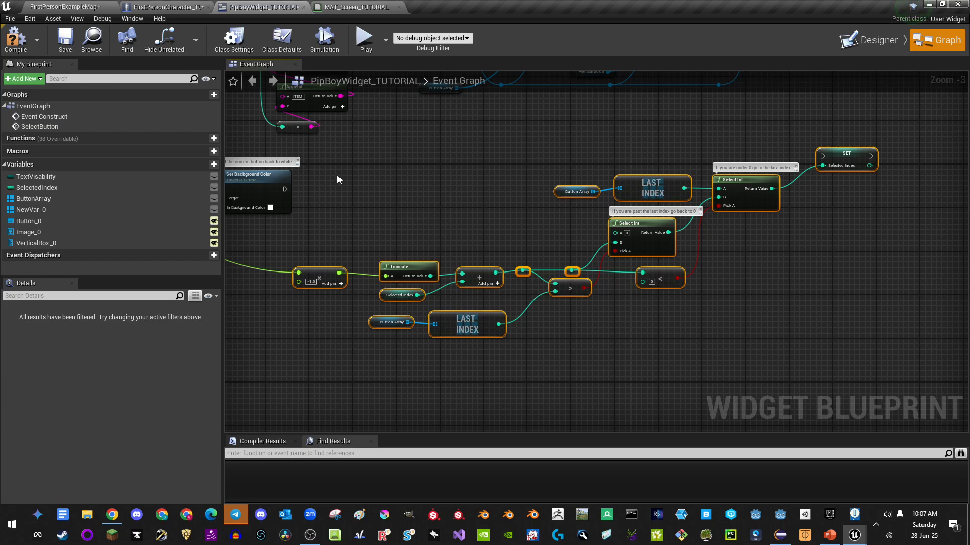
{"action": "left_click_drag", "start_coordinate": [312, 149], "coordinate": [863, 333]}
{"action": "left_click_drag", "start_coordinate": [830, 160], "coordinate": [797, 198]}
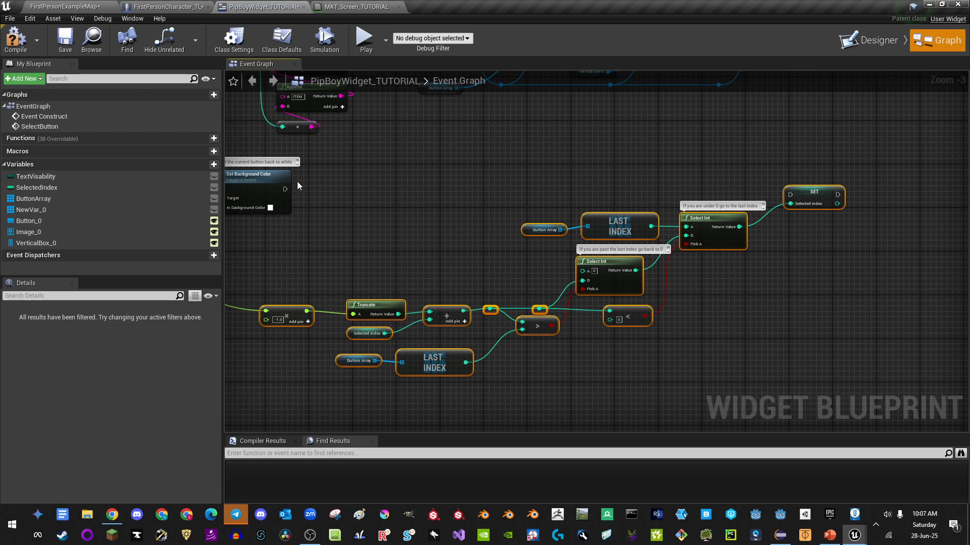
{"action": "left_click_drag", "start_coordinate": [284, 191], "coordinate": [814, 195]}
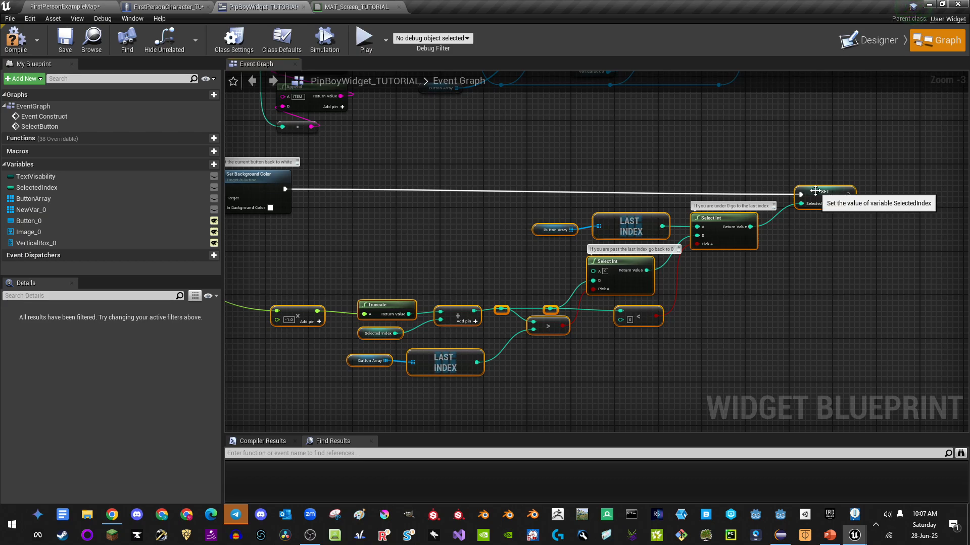
{"action": "left_click_drag", "start_coordinate": [814, 195], "coordinate": [836, 190]}
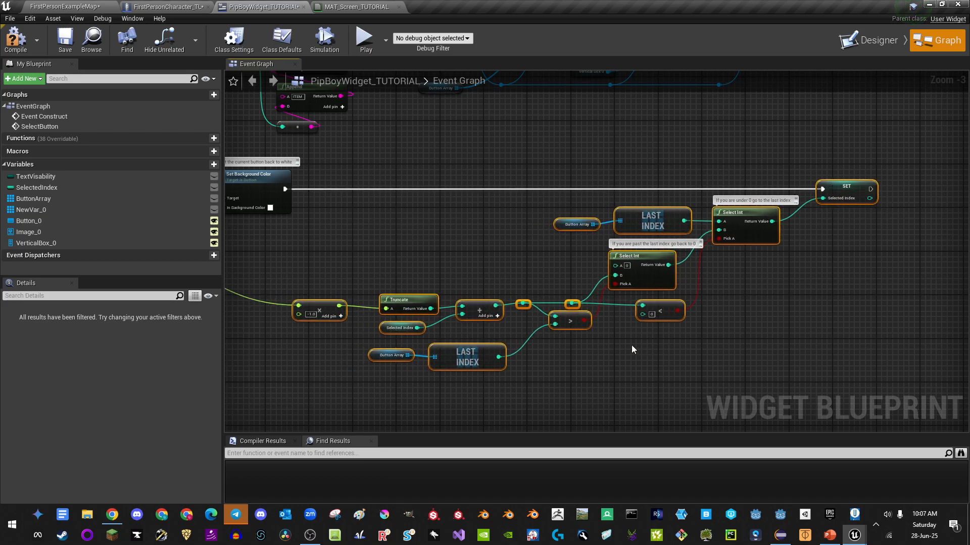
Step: Align the Truncate, Selected Index and lower Button Array nodes along their left edges
{"action": "right_click_drag", "start_coordinate": [631, 349], "coordinate": [716, 310]}
{"action": "left_click_drag", "start_coordinate": [452, 352], "coordinate": [469, 276]}
{"action": "key", "text": "shift+a"}
{"action": "right_click_drag", "start_coordinate": [620, 356], "coordinate": [471, 334]}
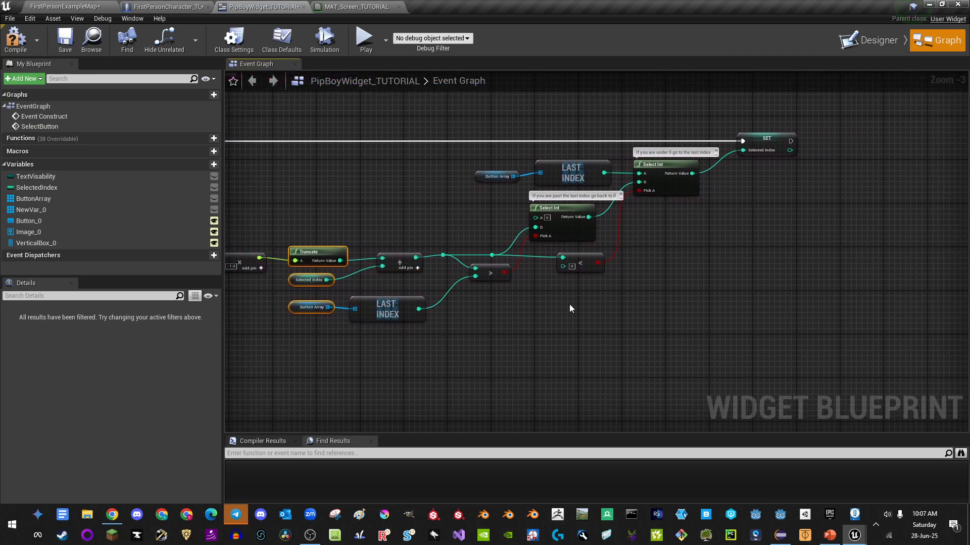
Step: Paste the Button Array, Get, Button Spawned and red Set Background Color nodes, and wire them to SET Selected Index's value and execution outputs
{"action": "right_click_drag", "start_coordinate": [768, 262], "coordinate": [612, 269]}
{"action": "right_click_drag", "start_coordinate": [610, 203], "coordinate": [562, 202]}
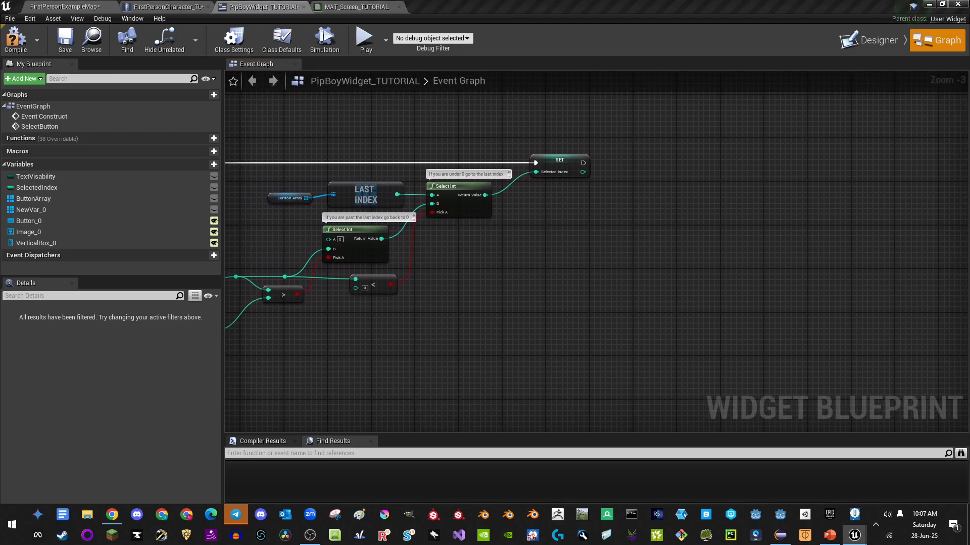
{"action": "right_click_drag", "start_coordinate": [705, 225], "coordinate": [496, 210]}
{"action": "key", "text": "ctrl+v"}
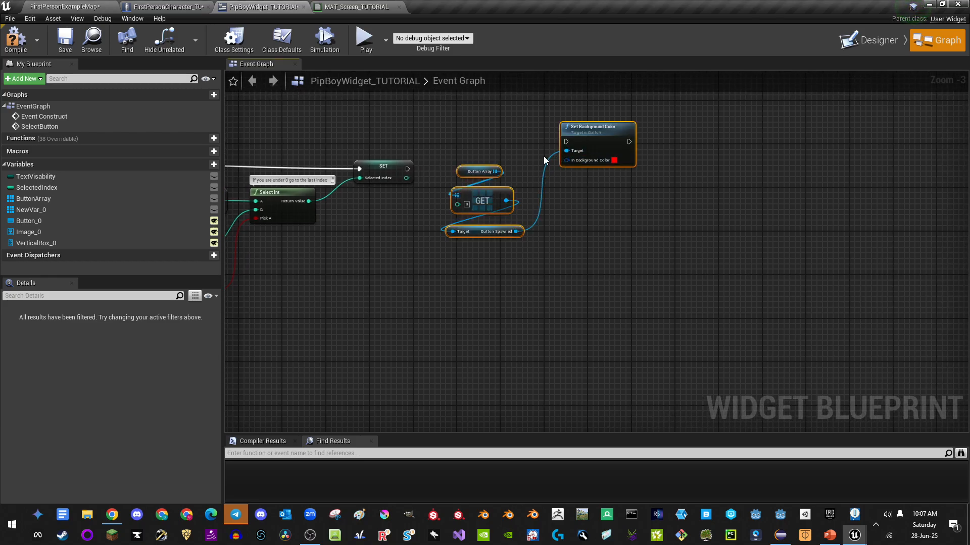
{"action": "left_click_drag", "start_coordinate": [463, 207], "coordinate": [407, 178]}
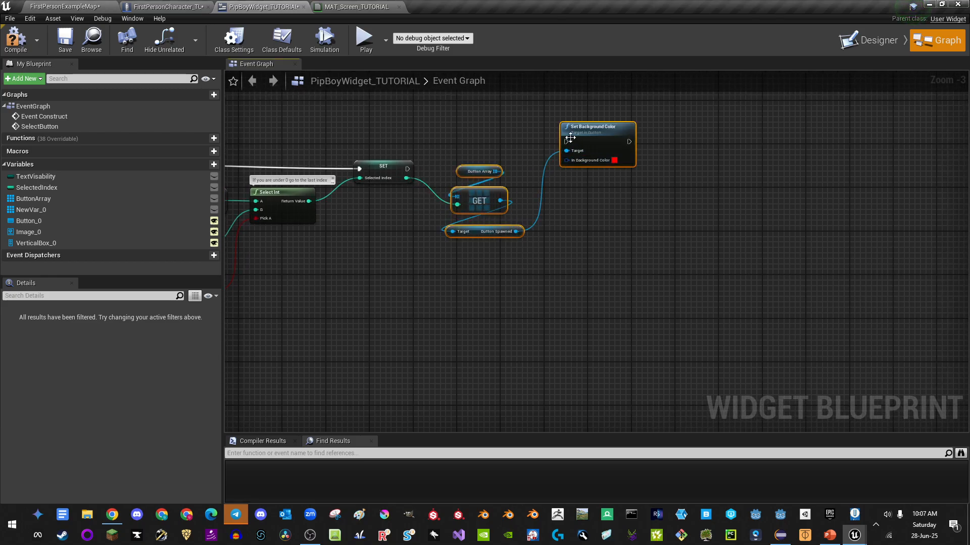
{"action": "left_click_drag", "start_coordinate": [568, 142], "coordinate": [407, 169]}
{"action": "left_click_drag", "start_coordinate": [444, 117], "coordinate": [640, 300]}
{"action": "left_click_drag", "start_coordinate": [591, 142], "coordinate": [589, 166]}
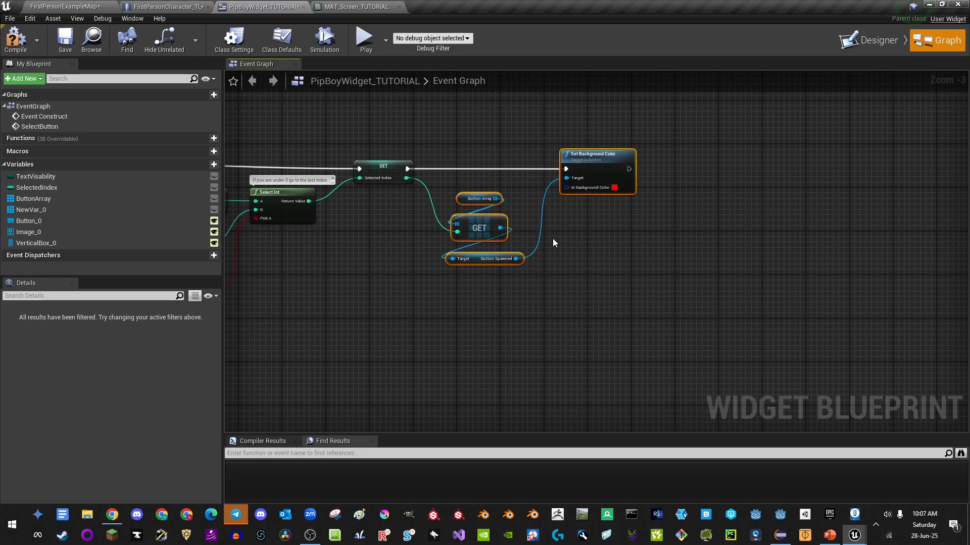
Step: Add a second Get Button_Spawned node from the output of the GET node feeding the red Set Background Color
{"action": "right_click_drag", "start_coordinate": [592, 230], "coordinate": [604, 239]}
{"action": "scroll", "coordinate": [532, 217], "scroll_direction": "up", "scroll_amount": 3}
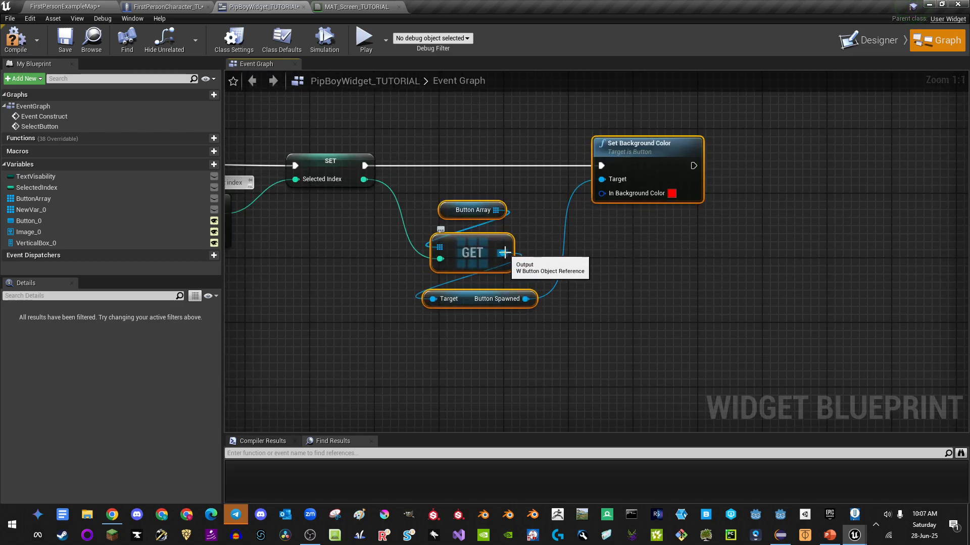
{"action": "left_click_drag", "start_coordinate": [506, 252], "coordinate": [614, 337]}
{"action": "type", "text": "but"}
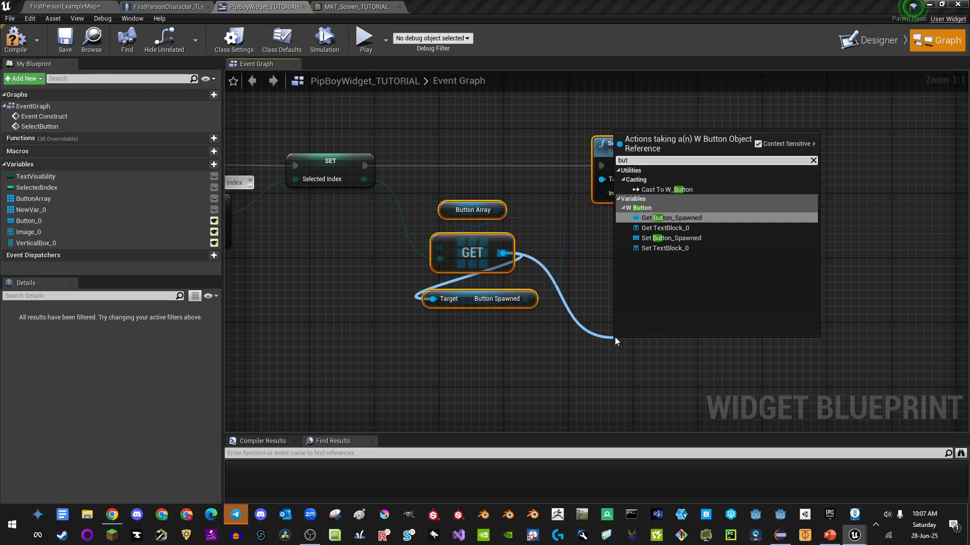
{"action": "key", "text": "Return"}
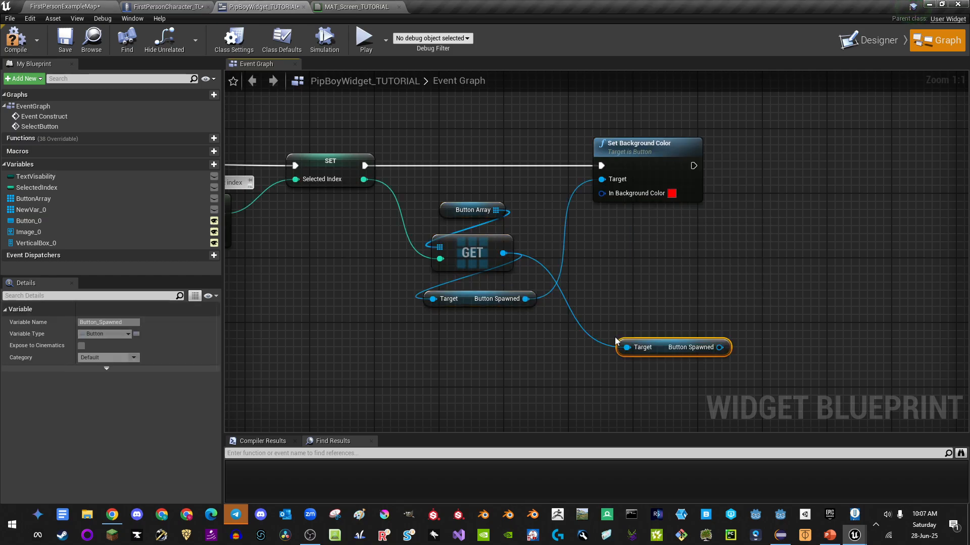
Step: Add a Set Color and Opacity node targeting the new Button Spawned getter
{"action": "left_click_drag", "start_coordinate": [620, 291], "coordinate": [789, 226]}
{"action": "type", "text": "back"}
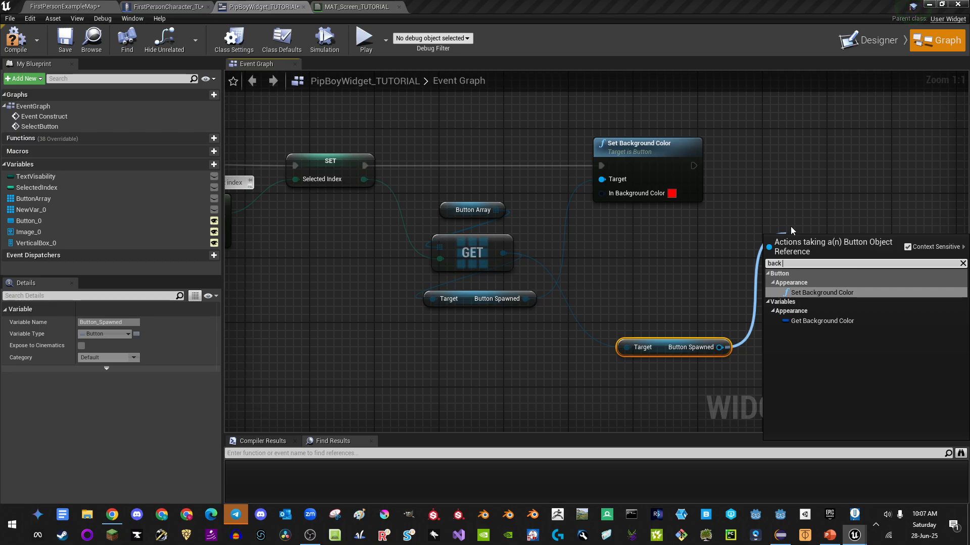
{"action": "key", "text": "BackSpace"}
{"action": "key", "text": "BackSpace"}
{"action": "key", "text": "BackSpace"}
{"action": "key", "text": "BackSpace"}
{"action": "type", "text": "c"}
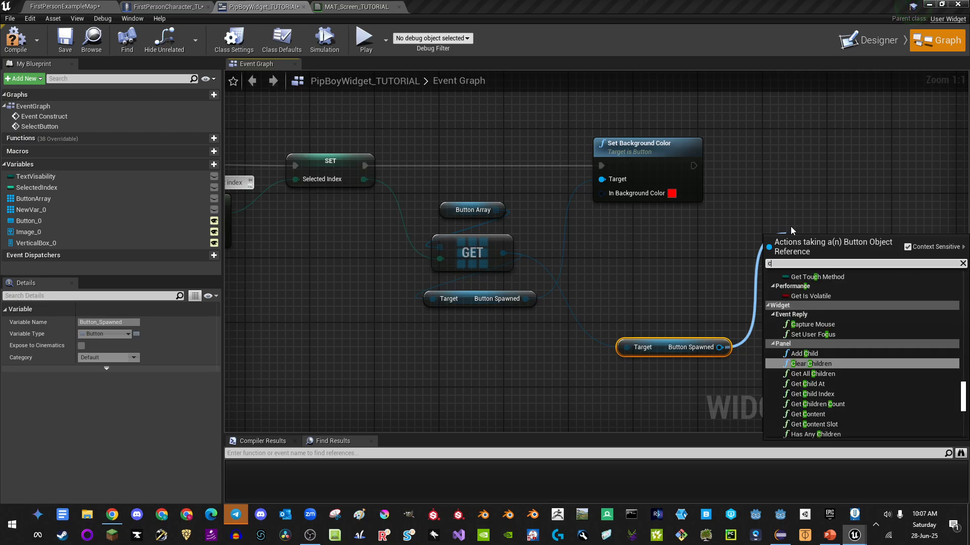
{"action": "type", "text": "o"}
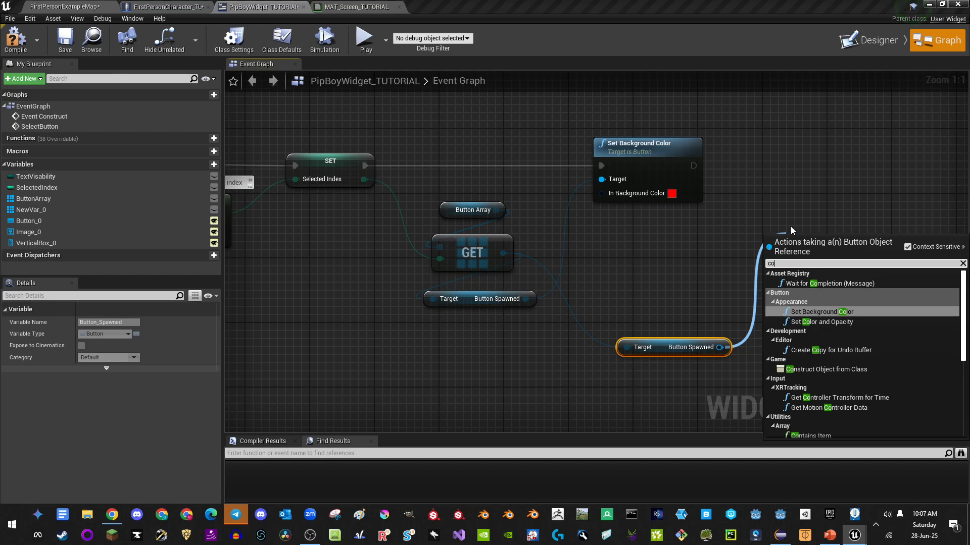
{"action": "key", "text": "Down"}
{"action": "key", "text": "Return"}
Step: Connect the red Set Background Color's execution to Set Color and Opacity, and tidy the new nodes beside it
{"action": "left_click_drag", "start_coordinate": [842, 245], "coordinate": [785, 189]}
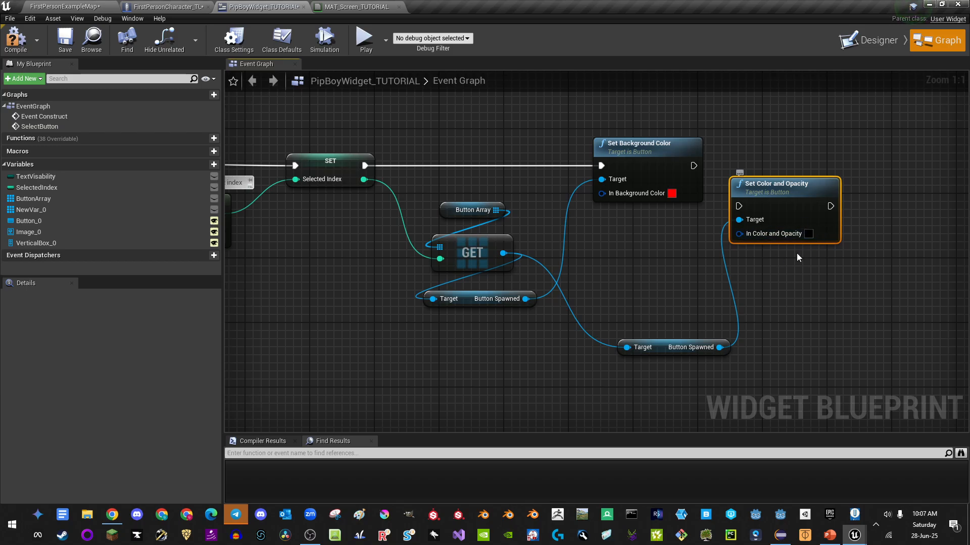
{"action": "left_click_drag", "start_coordinate": [781, 197], "coordinate": [694, 168]}
{"action": "left_click_drag", "start_coordinate": [809, 172], "coordinate": [816, 165]}
{"action": "left_click_drag", "start_coordinate": [656, 348], "coordinate": [634, 252]}
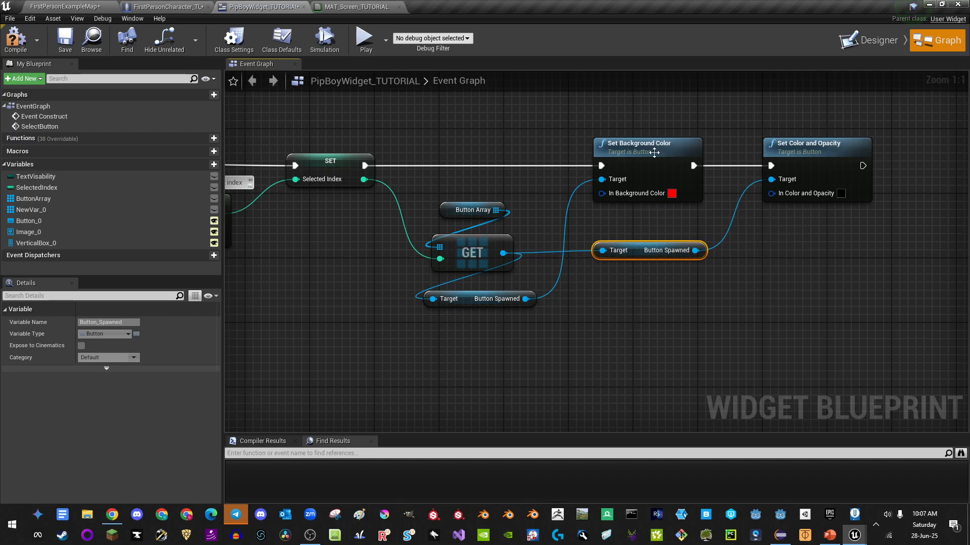
{"action": "left_click_drag", "start_coordinate": [589, 105], "coordinate": [898, 199]}
{"action": "right_click_drag", "start_coordinate": [704, 227], "coordinate": [646, 222]}
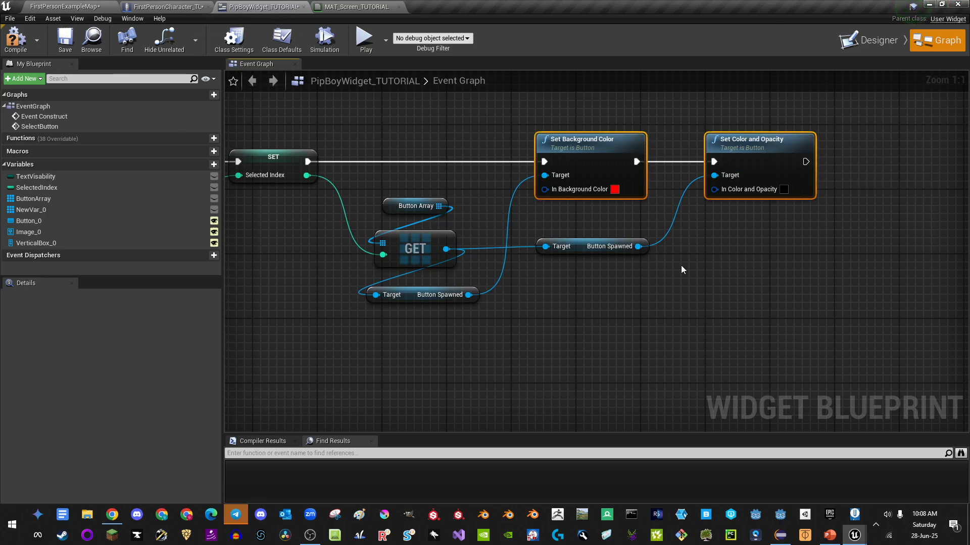
Step: Locate the W_Button asset from the Create W Button Widget node's class, open it and select its Button_Spawned button
{"action": "right_click_drag", "start_coordinate": [472, 223], "coordinate": [667, 245]}
{"action": "scroll", "coordinate": [666, 244], "scroll_direction": "down", "scroll_amount": 6}
{"action": "scroll", "coordinate": [475, 182], "scroll_direction": "up", "scroll_amount": 6}
{"action": "right_click_drag", "start_coordinate": [474, 182], "coordinate": [690, 232]}
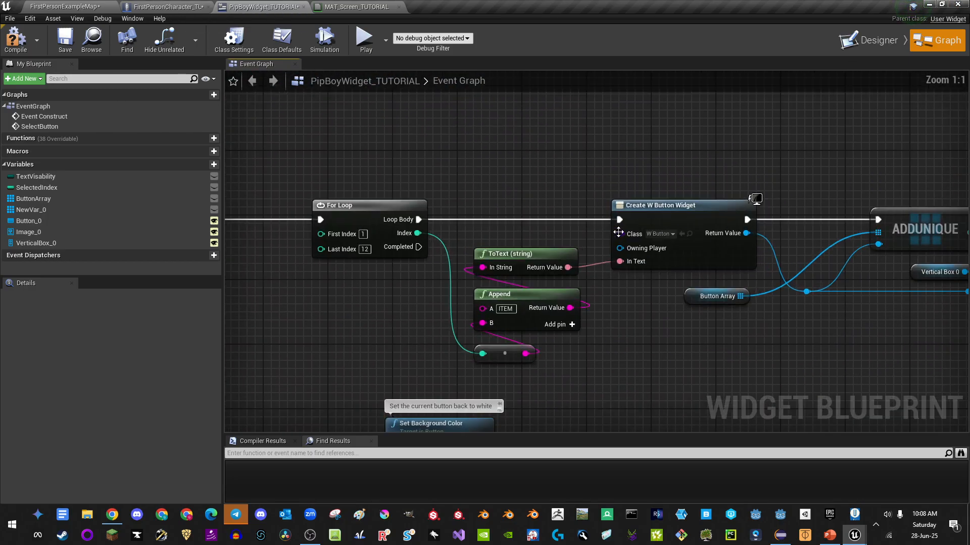
{"action": "left_click", "coordinate": [691, 234]}
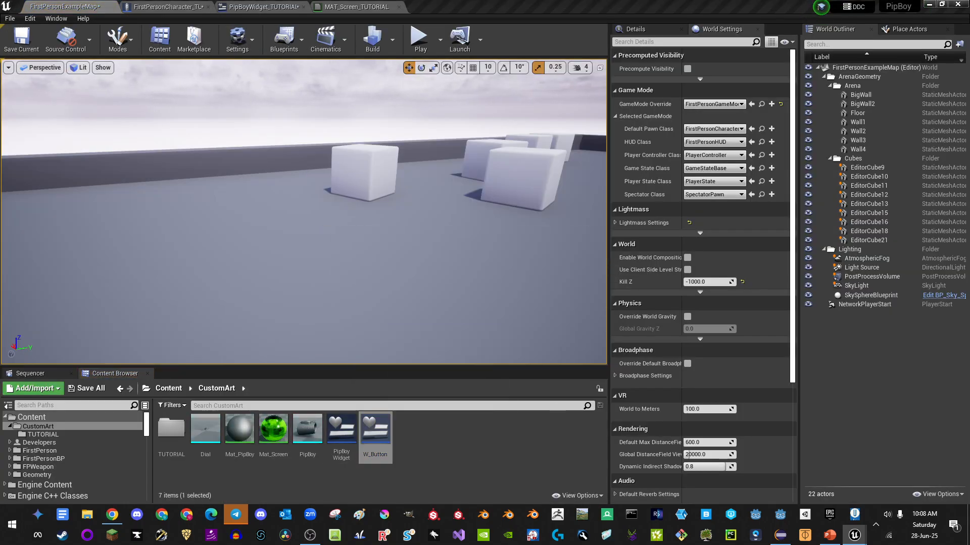
{"action": "double_click", "coordinate": [376, 432]}
{"action": "right_click_drag", "start_coordinate": [450, 214], "coordinate": [431, 150]}
{"action": "left_click", "coordinate": [519, 249]}
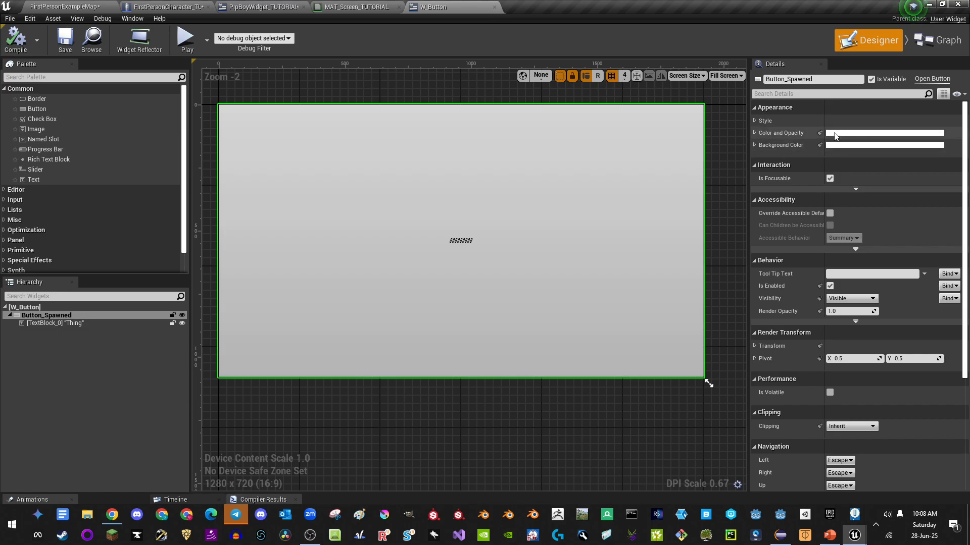
Step: Set Button_Spawned's Color and Opacity to a pinkish red, hex sRGB FF0044FF, and inspect the text in the preview
{"action": "left_click", "coordinate": [884, 134]}
{"action": "left_click_drag", "start_coordinate": [713, 219], "coordinate": [732, 217]}
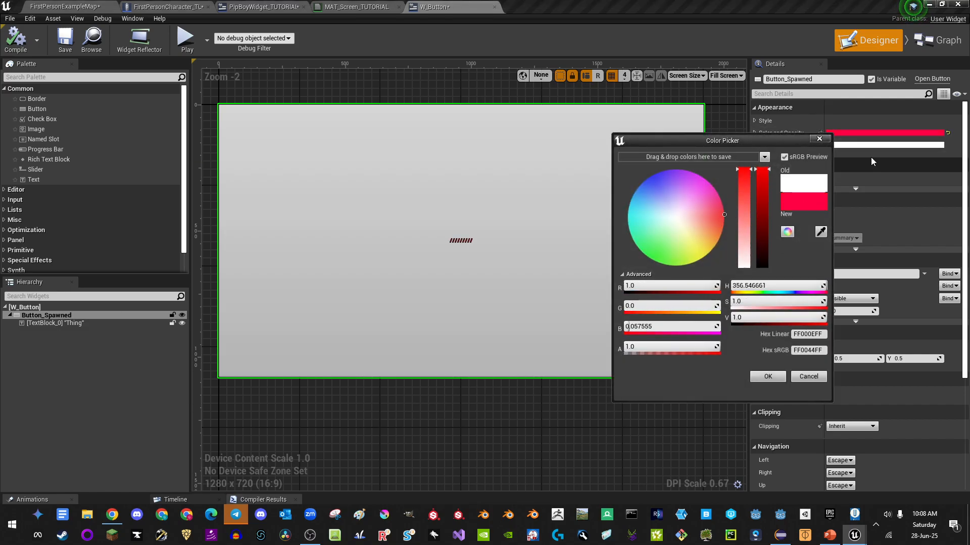
{"action": "left_click", "coordinate": [820, 139]}
{"action": "scroll", "coordinate": [487, 252], "scroll_direction": "up", "scroll_amount": 8}
{"action": "right_click_drag", "start_coordinate": [488, 252], "coordinate": [575, 267]}
{"action": "scroll", "coordinate": [575, 268], "scroll_direction": "down", "scroll_amount": 6}
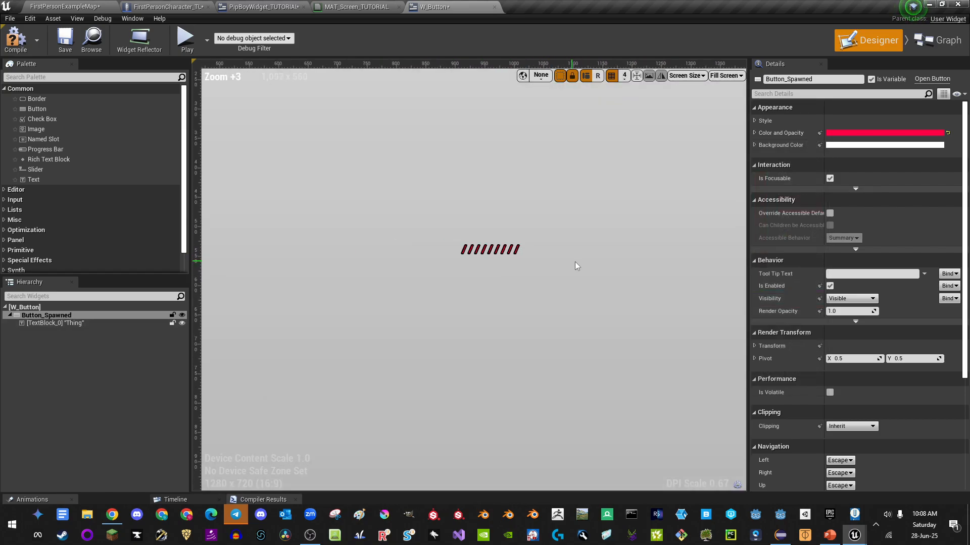
{"action": "scroll", "coordinate": [557, 268], "scroll_direction": "up", "scroll_amount": 6}
{"action": "scroll", "coordinate": [520, 258], "scroll_direction": "down", "scroll_amount": 3}
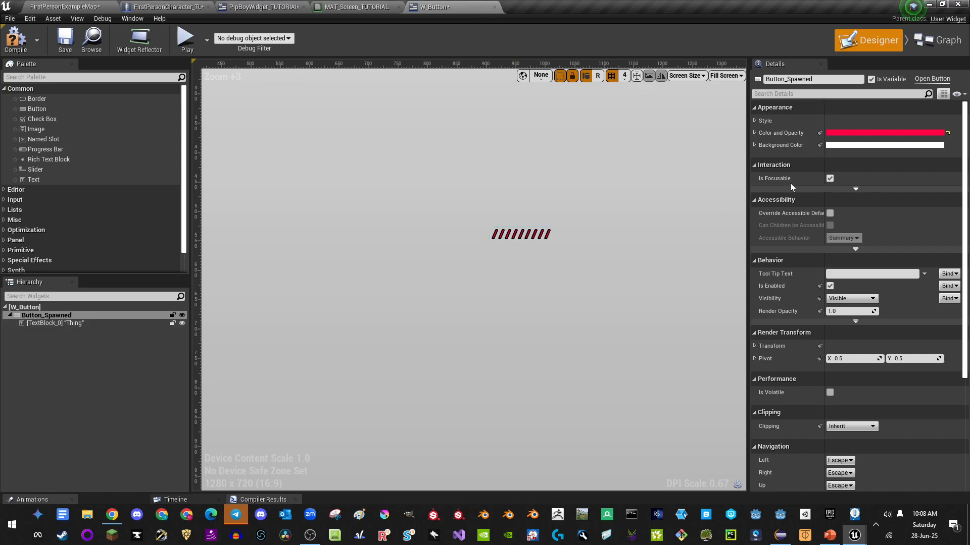
Step: Set Button_Spawned's Background Color to a muted yellow-green
{"action": "left_click", "coordinate": [884, 145]}
{"action": "left_click", "coordinate": [680, 243]}
{"action": "left_click_drag", "start_coordinate": [682, 251], "coordinate": [685, 262]}
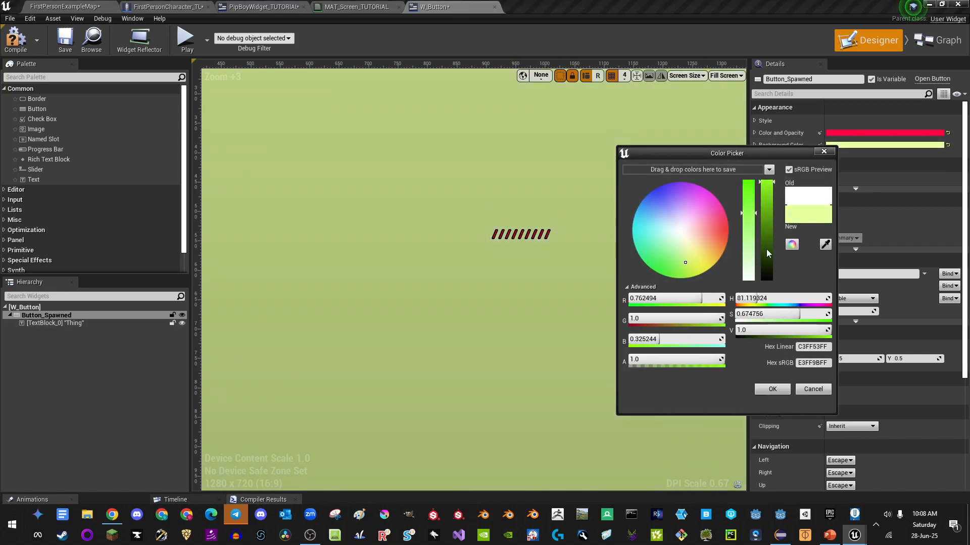
{"action": "left_click_drag", "start_coordinate": [766, 249], "coordinate": [777, 221]}
{"action": "left_click", "coordinate": [772, 389]}
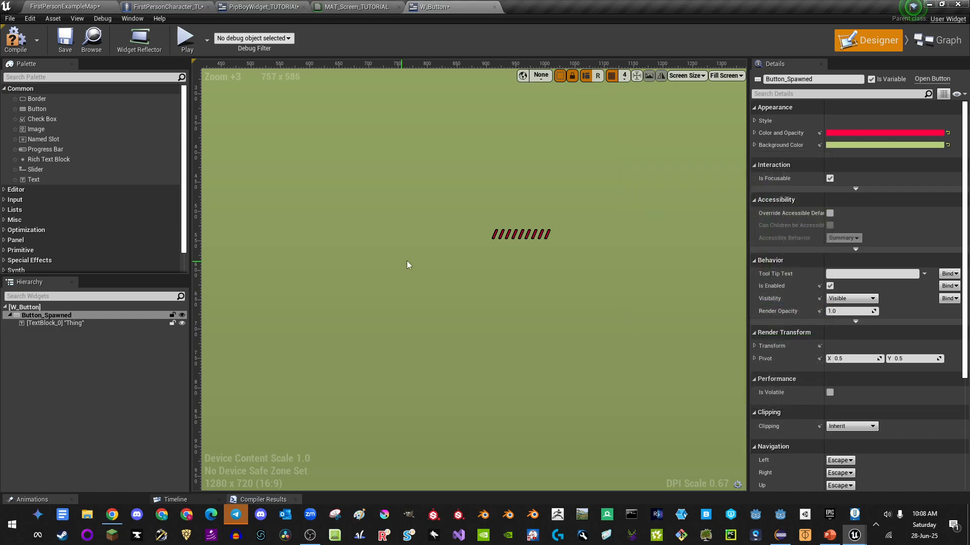
Step: Reset Button_Spawned's Background Color and Color and Opacity to their defaults
{"action": "scroll", "coordinate": [540, 291], "scroll_direction": "down", "scroll_amount": 4}
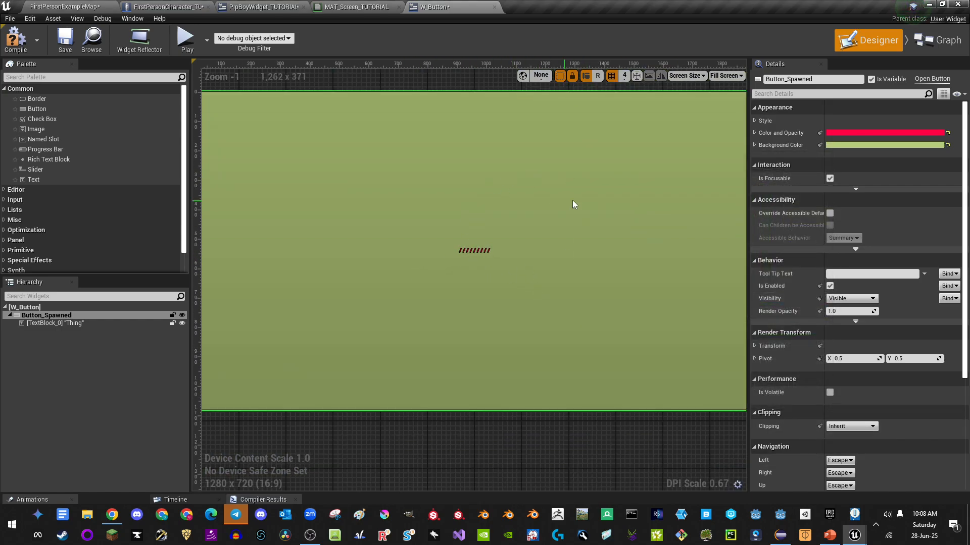
{"action": "left_click", "coordinate": [947, 145]}
{"action": "left_click", "coordinate": [947, 133]}
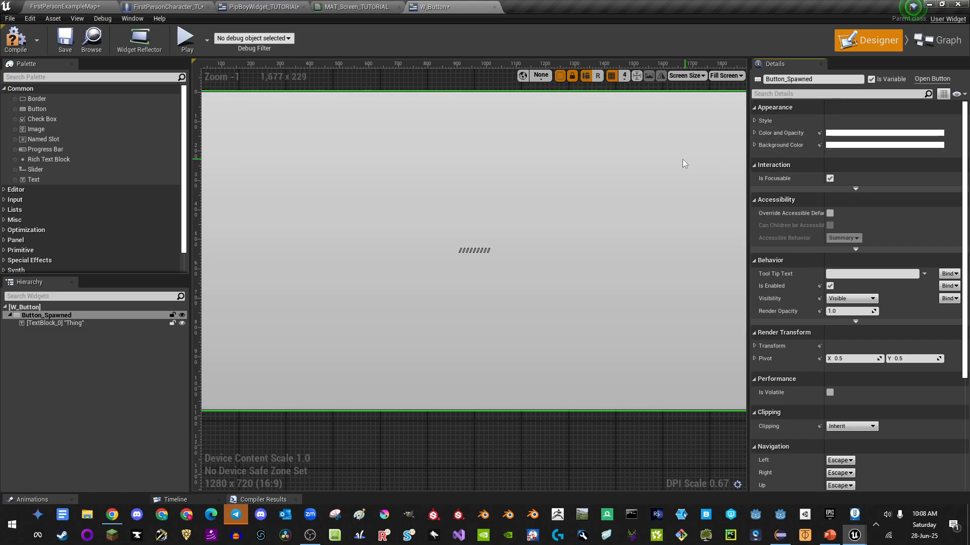
Step: Review the PipBoyWidget_TUTORIAL graph, then examine the Q key and ArmBlend nodes in the FirstPersonCharacter_TUTORIAL Event Graph
{"action": "left_click", "coordinate": [349, 7]}
{"action": "left_click", "coordinate": [273, 7]}
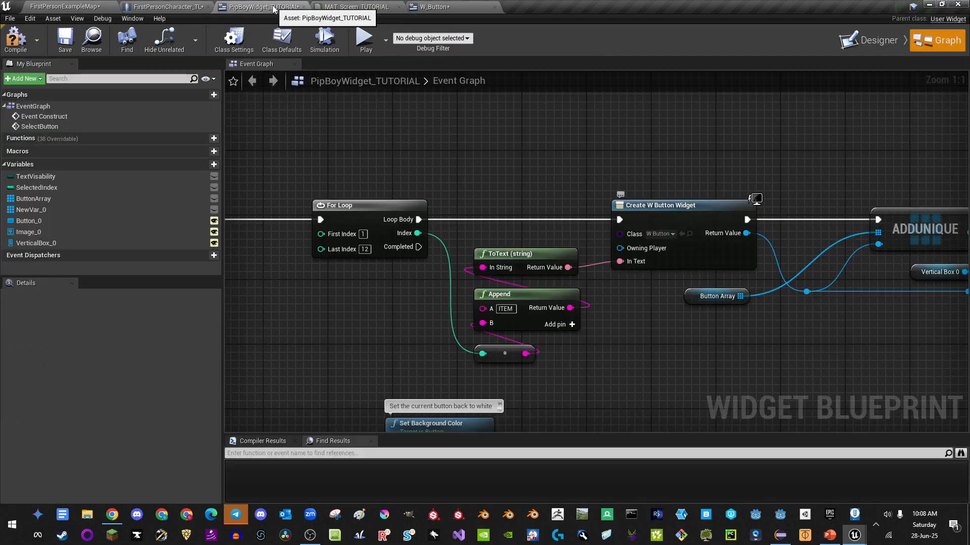
{"action": "scroll", "coordinate": [583, 295], "scroll_direction": "down", "scroll_amount": 4}
{"action": "right_click_drag", "start_coordinate": [583, 303], "coordinate": [269, 136]}
{"action": "right_click_drag", "start_coordinate": [636, 250], "coordinate": [671, 240]}
{"action": "left_click", "coordinate": [167, 6]}
{"action": "scroll", "coordinate": [442, 199], "scroll_direction": "down", "scroll_amount": 3}
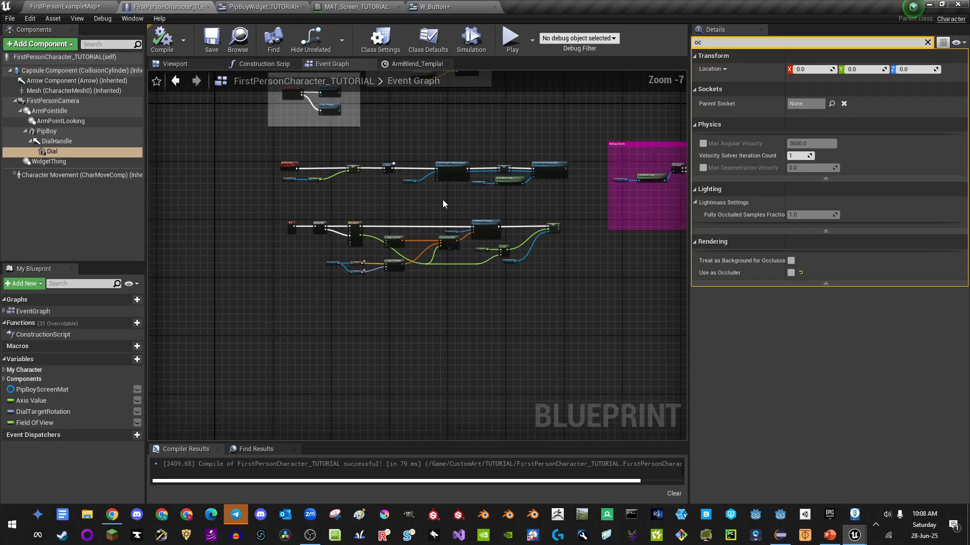
{"action": "scroll", "coordinate": [369, 213], "scroll_direction": "up", "scroll_amount": 3}
{"action": "right_click_drag", "start_coordinate": [369, 213], "coordinate": [452, 190]}
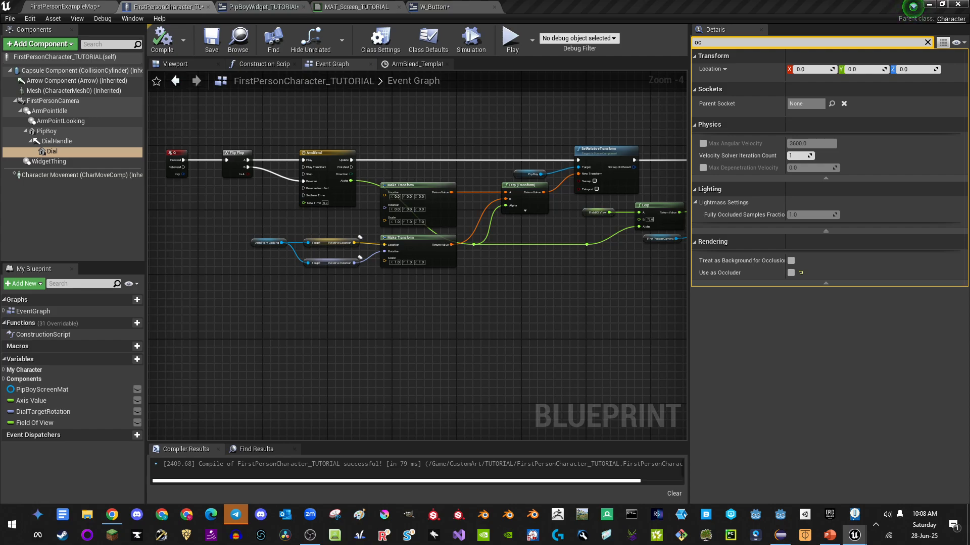
Step: Paste the copied InputAxis Scroll network, with its dial rotation and Select Button nodes, below the ArmBlend nodes in the Event Graph
{"action": "right_click_drag", "start_coordinate": [608, 381], "coordinate": [545, 208]}
{"action": "scroll", "coordinate": [558, 153], "scroll_direction": "down", "scroll_amount": 3}
{"action": "key", "text": "ctrl+v"}
{"action": "right_click_drag", "start_coordinate": [442, 228], "coordinate": [388, 222]}
{"action": "scroll", "coordinate": [387, 222], "scroll_direction": "up", "scroll_amount": 3}
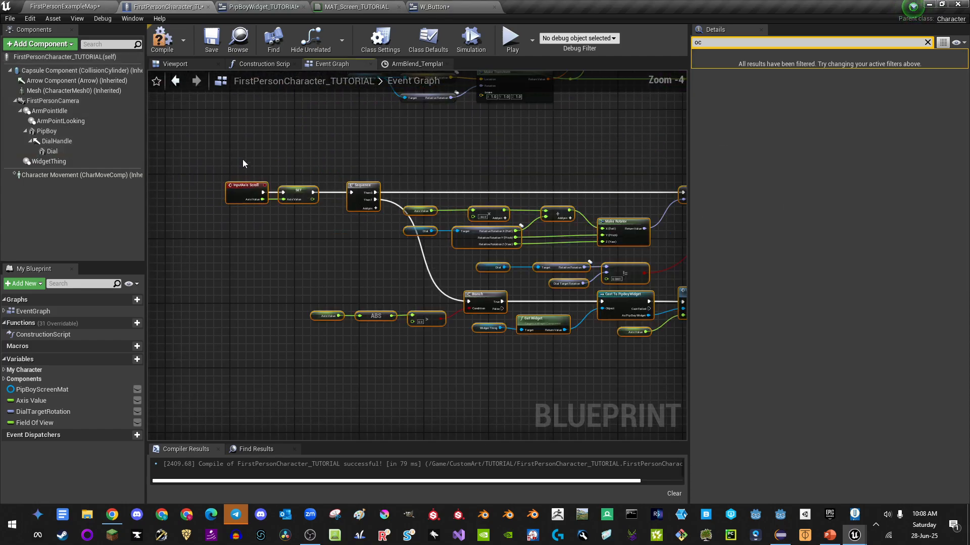
{"action": "scroll", "coordinate": [380, 183], "scroll_direction": "up", "scroll_amount": 2}
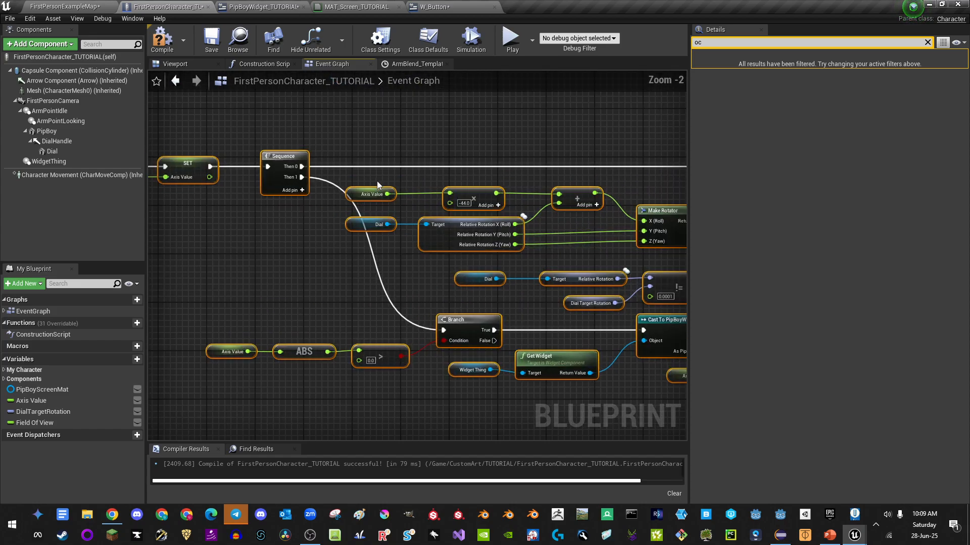
{"action": "scroll", "coordinate": [351, 187], "scroll_direction": "down", "scroll_amount": 1}
{"action": "right_click_drag", "start_coordinate": [361, 229], "coordinate": [284, 217]}
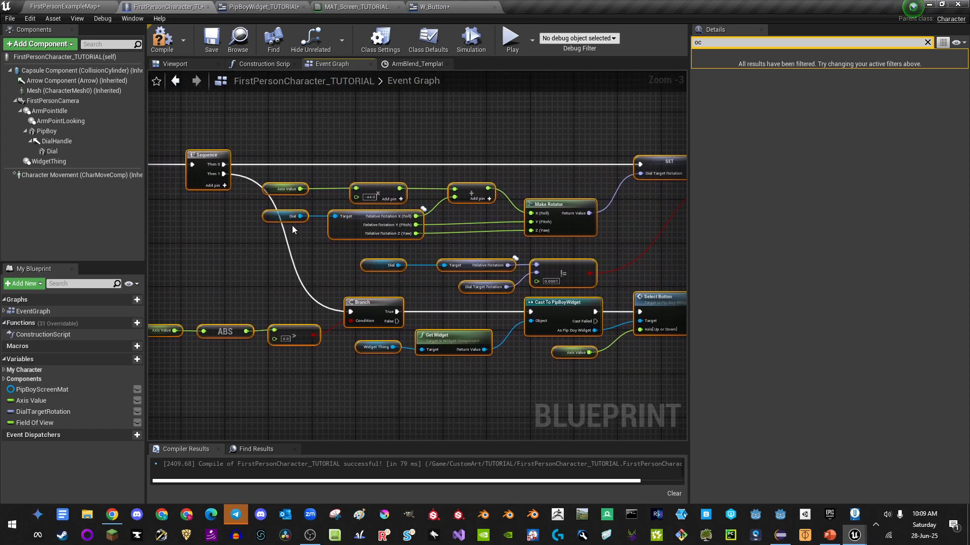
Step: Move the ABS comparison, Branch, Cast To PipBoyWidget and Select Button group further down, away from the dial rotation nodes
{"action": "scroll", "coordinate": [292, 225], "scroll_direction": "down", "scroll_amount": 3}
{"action": "left_click_drag", "start_coordinate": [521, 314], "coordinate": [290, 242]}
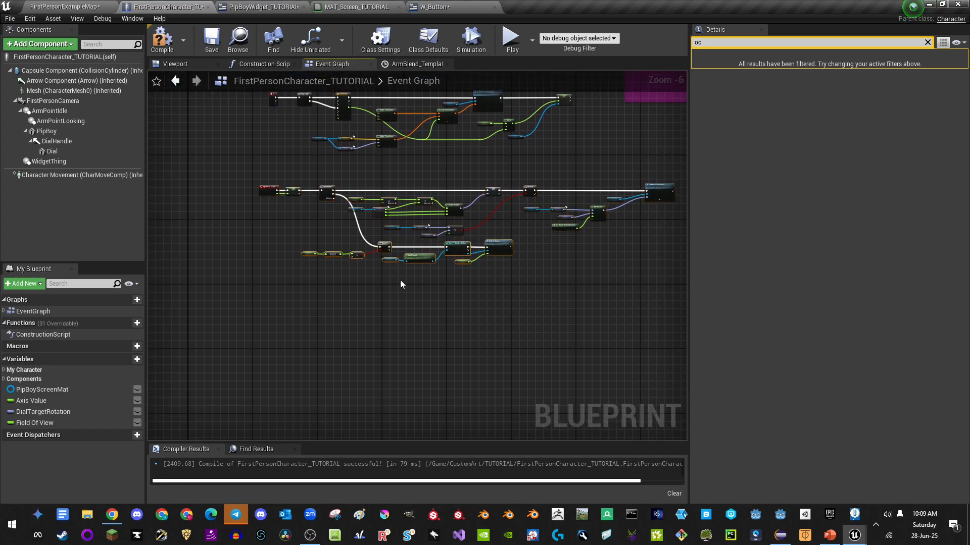
{"action": "left_click_drag", "start_coordinate": [406, 260], "coordinate": [404, 300]}
{"action": "scroll", "coordinate": [428, 290], "scroll_direction": "up", "scroll_amount": 2}
{"action": "right_click_drag", "start_coordinate": [407, 259], "coordinate": [428, 235]}
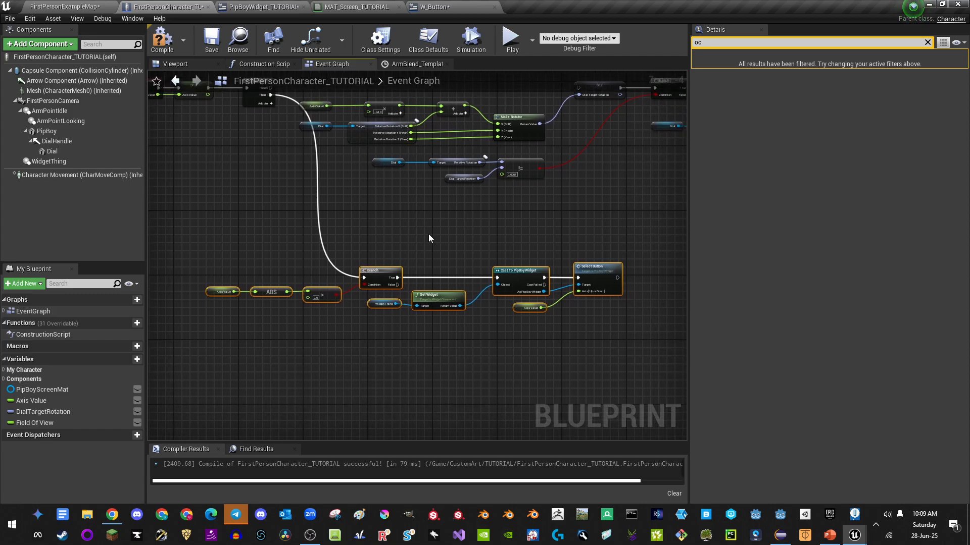
Step: Shift the whole dial rotation node group to the right of the Sequence node to open up space in the Scroll network
{"action": "scroll", "coordinate": [482, 190], "scroll_direction": "down", "scroll_amount": 2}
{"action": "right_click_drag", "start_coordinate": [482, 189], "coordinate": [354, 222]}
{"action": "left_click_drag", "start_coordinate": [263, 156], "coordinate": [606, 230]}
{"action": "key", "text": "Right"}
{"action": "key", "text": "Right"}
{"action": "key", "text": "Right"}
{"action": "key", "text": "Right"}
{"action": "key", "text": "Right"}
{"action": "key", "text": "Right"}
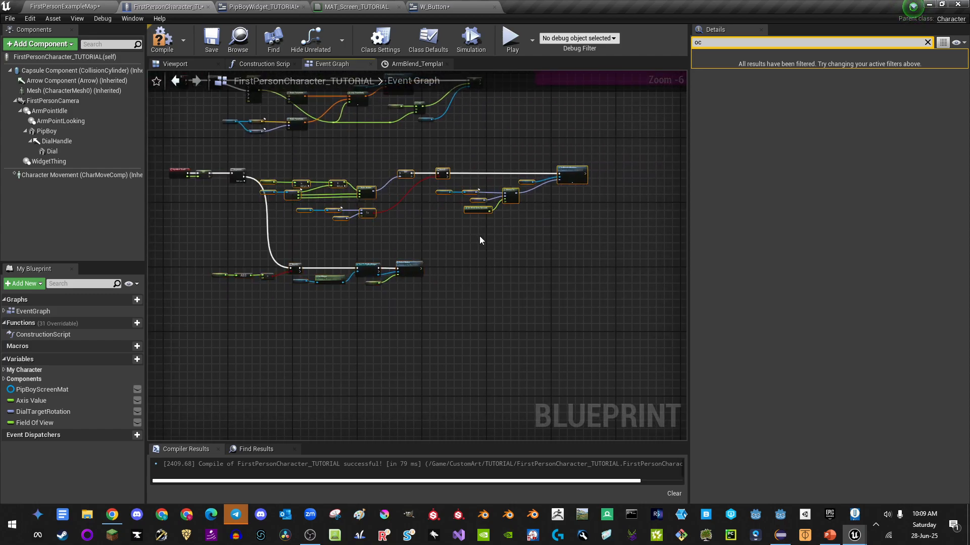
{"action": "key", "text": "Right"}
{"action": "key", "text": "Right"}
{"action": "key", "text": "Right"}
{"action": "key", "text": "Right"}
{"action": "key", "text": "Right"}
{"action": "key", "text": "Right"}
{"action": "key", "text": "Right"}
{"action": "key", "text": "Right"}
{"action": "key", "text": "Right"}
{"action": "key", "text": "Right"}
{"action": "key", "text": "Right"}
{"action": "key", "text": "Right"}
{"action": "key", "text": "Right"}
{"action": "key", "text": "Right"}
{"action": "key", "text": "Right"}
{"action": "key", "text": "Right"}
{"action": "key", "text": "Right"}
{"action": "key", "text": "Right"}
{"action": "key", "text": "Right"}
{"action": "key", "text": "Right"}
Step: Examine the dial rotation nodes and the Axis Value, ABS, greater-than and Branch nodes in the Scroll network
{"action": "scroll", "coordinate": [262, 301], "scroll_direction": "up", "scroll_amount": 6}
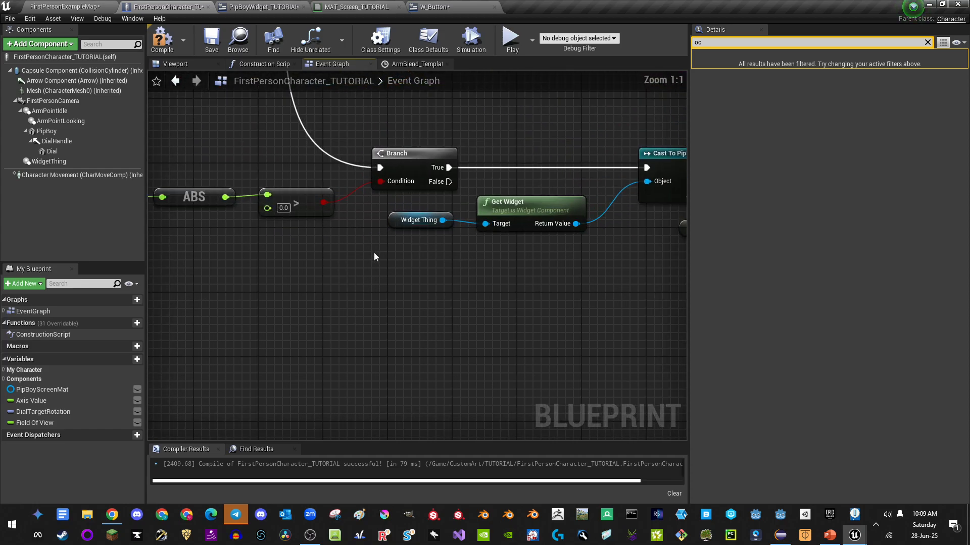
{"action": "right_click_drag", "start_coordinate": [448, 225], "coordinate": [389, 278]}
{"action": "scroll", "coordinate": [389, 279], "scroll_direction": "down", "scroll_amount": 8}
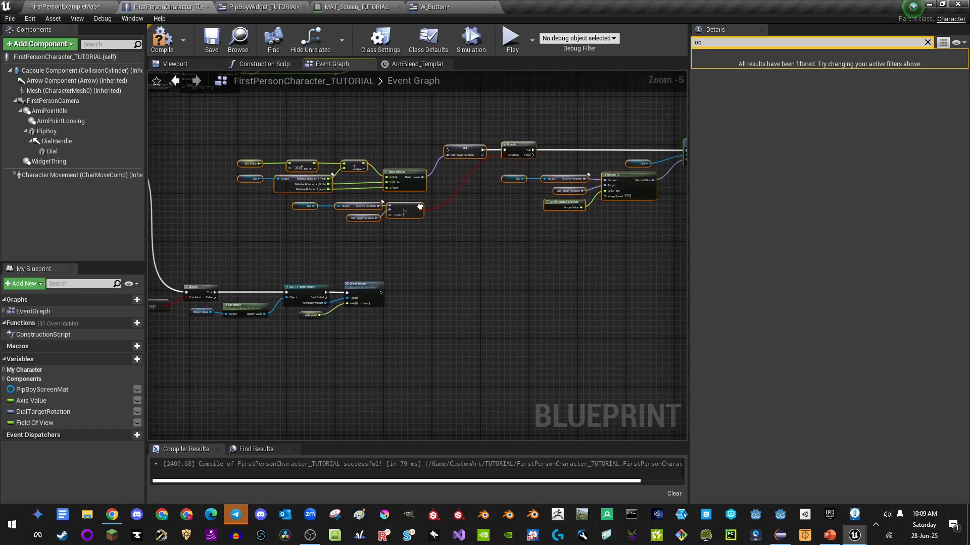
{"action": "left_click_drag", "start_coordinate": [239, 171], "coordinate": [616, 269]}
{"action": "scroll", "coordinate": [379, 230], "scroll_direction": "up", "scroll_amount": 3}
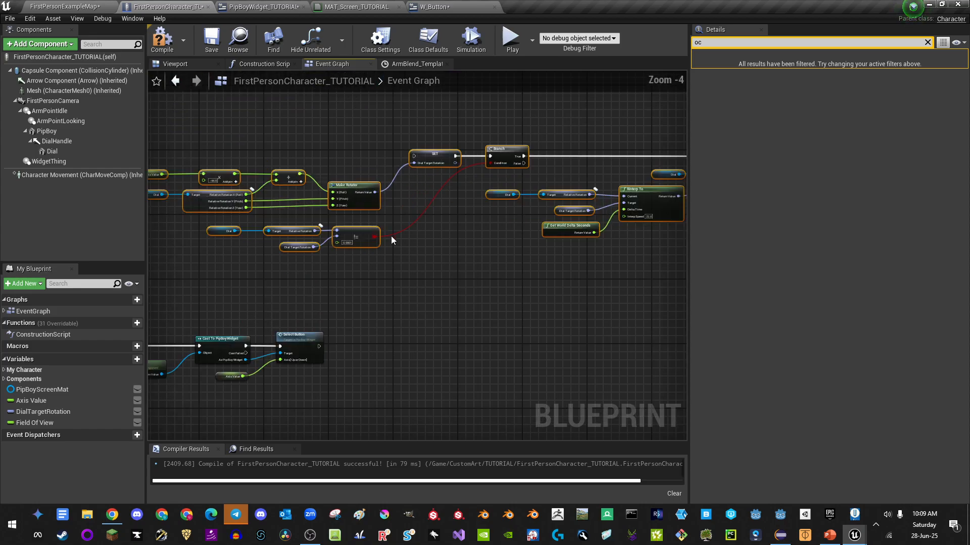
{"action": "right_click_drag", "start_coordinate": [392, 236], "coordinate": [546, 237]}
{"action": "right_click_drag", "start_coordinate": [397, 270], "coordinate": [560, 188]}
{"action": "scroll", "coordinate": [416, 230], "scroll_direction": "up", "scroll_amount": 2}
{"action": "scroll", "coordinate": [416, 230], "scroll_direction": "down", "scroll_amount": 1}
{"action": "right_click_drag", "start_coordinate": [390, 243], "coordinate": [426, 205]}
{"action": "left_click_drag", "start_coordinate": [221, 171], "coordinate": [589, 307]}
{"action": "right_click_drag", "start_coordinate": [303, 140], "coordinate": [677, 338]}
{"action": "left_click_drag", "start_coordinate": [341, 150], "coordinate": [370, 186]}
{"action": "right_click_drag", "start_coordinate": [470, 285], "coordinate": [328, 109]}
{"action": "left_click_drag", "start_coordinate": [256, 219], "coordinate": [395, 307]}
{"action": "left_click", "coordinate": [373, 268]}
{"action": "left_click_drag", "start_coordinate": [227, 205], "coordinate": [456, 281]}
{"action": "type", "text": "oc"}
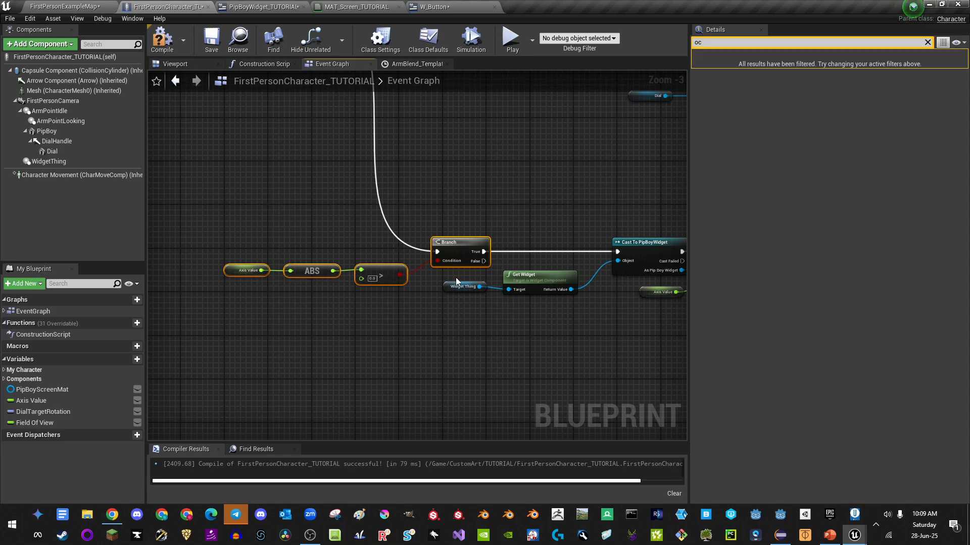
{"action": "right_click_drag", "start_coordinate": [456, 278], "coordinate": [404, 307]}
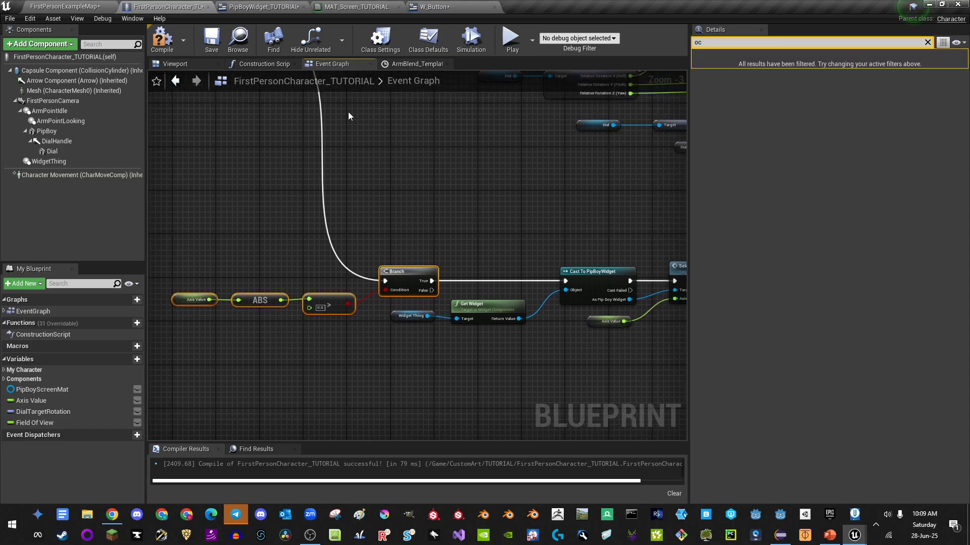
Step: Play FirstPersonExampleMap and set the character blueprint's debug object to the spawned FirstPersonCharacter_TUTORIAL
{"action": "left_click", "coordinate": [72, 4]}
{"action": "left_click", "coordinate": [420, 45]}
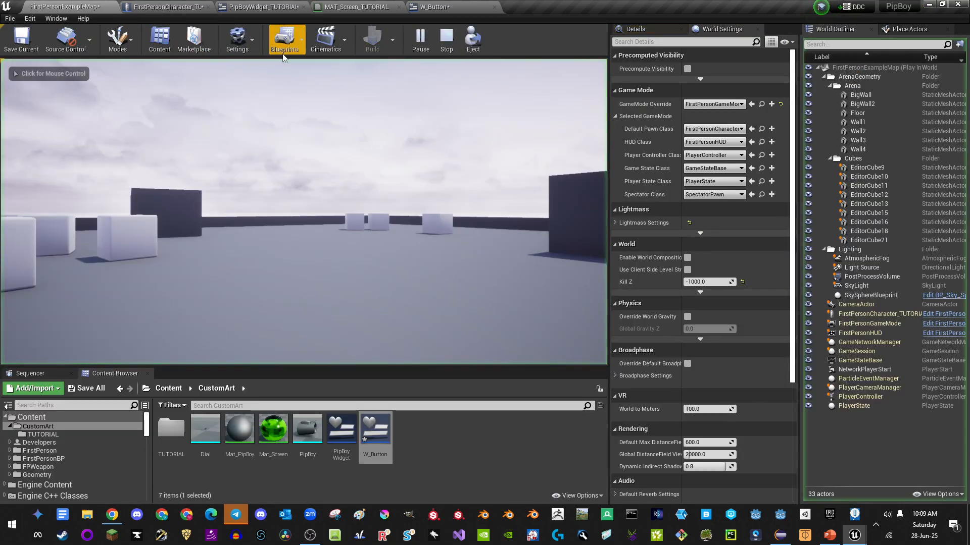
{"action": "left_click_drag", "start_coordinate": [166, 5], "coordinate": [387, 105]}
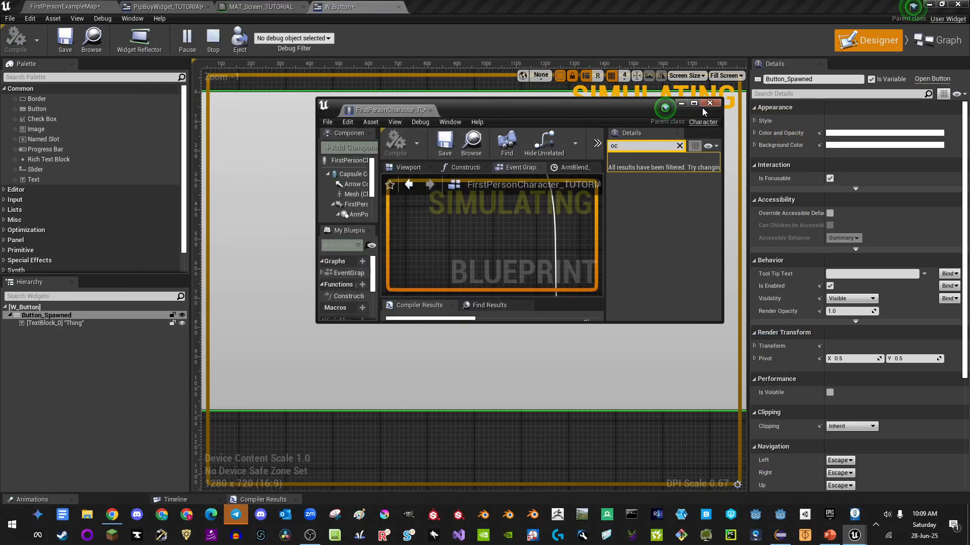
{"action": "double_click", "coordinate": [623, 99]}
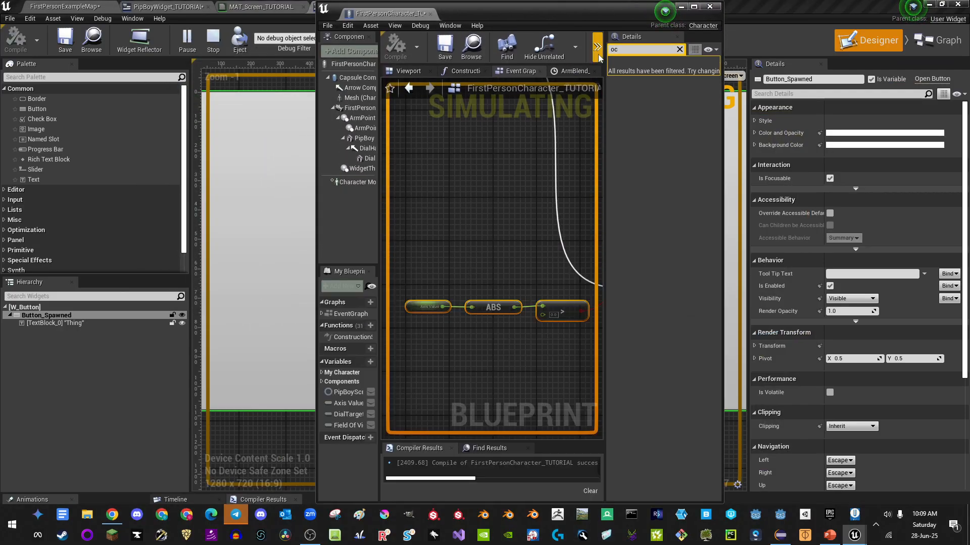
{"action": "left_click_drag", "start_coordinate": [367, 15], "coordinate": [158, 10]}
{"action": "scroll", "coordinate": [444, 204], "scroll_direction": "down", "scroll_amount": 3}
{"action": "right_click_drag", "start_coordinate": [450, 172], "coordinate": [420, 189]}
{"action": "scroll", "coordinate": [420, 189], "scroll_direction": "up", "scroll_amount": 1}
{"action": "left_click", "coordinate": [603, 43]}
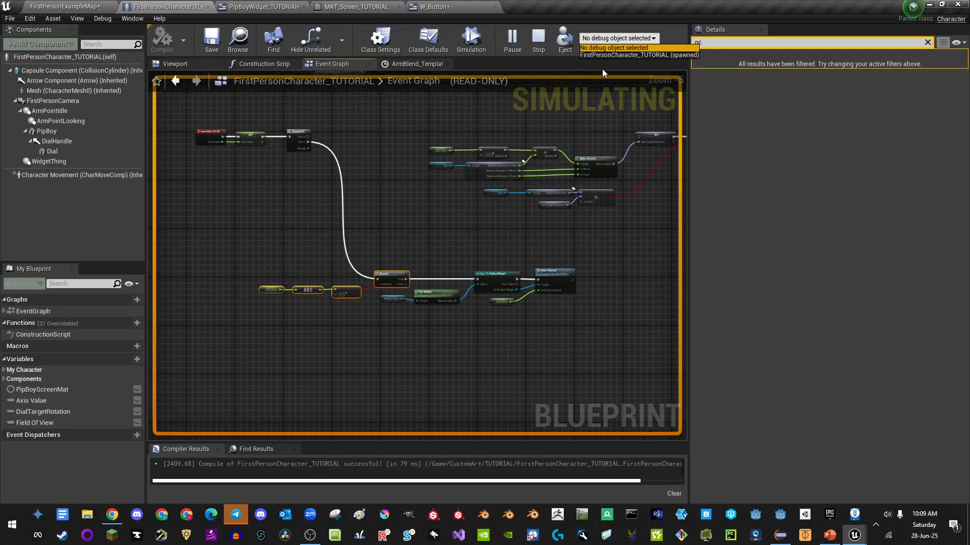
{"action": "left_click", "coordinate": [603, 56]}
{"action": "right_click_drag", "start_coordinate": [332, 247], "coordinate": [385, 254]}
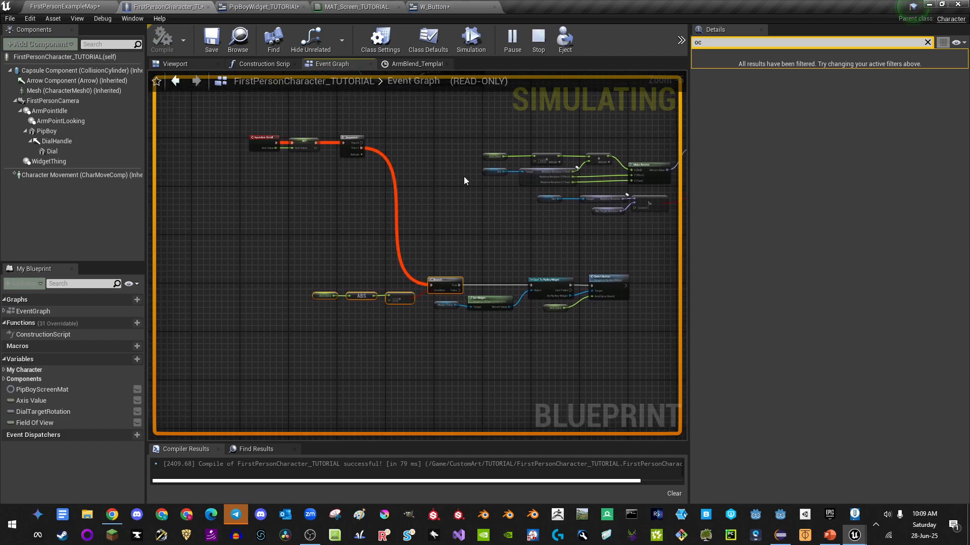
Step: Clear the Details filter and inspect the InputAxis Scroll, Axis Value SET and Sequence nodes while simulating
{"action": "left_click", "coordinate": [927, 42]}
{"action": "scroll", "coordinate": [376, 169], "scroll_direction": "up", "scroll_amount": 4}
{"action": "left_click_drag", "start_coordinate": [216, 130], "coordinate": [509, 237]}
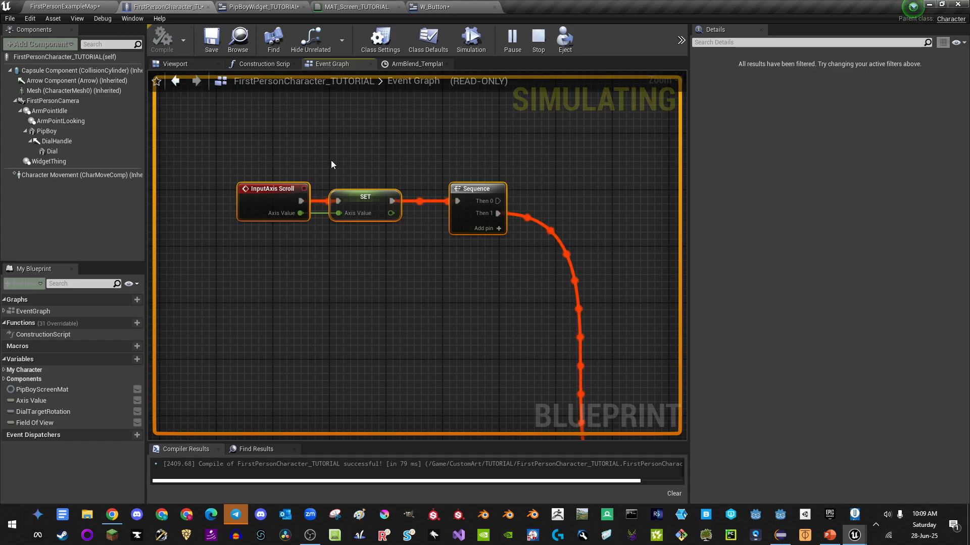
{"action": "left_click", "coordinate": [359, 204]}
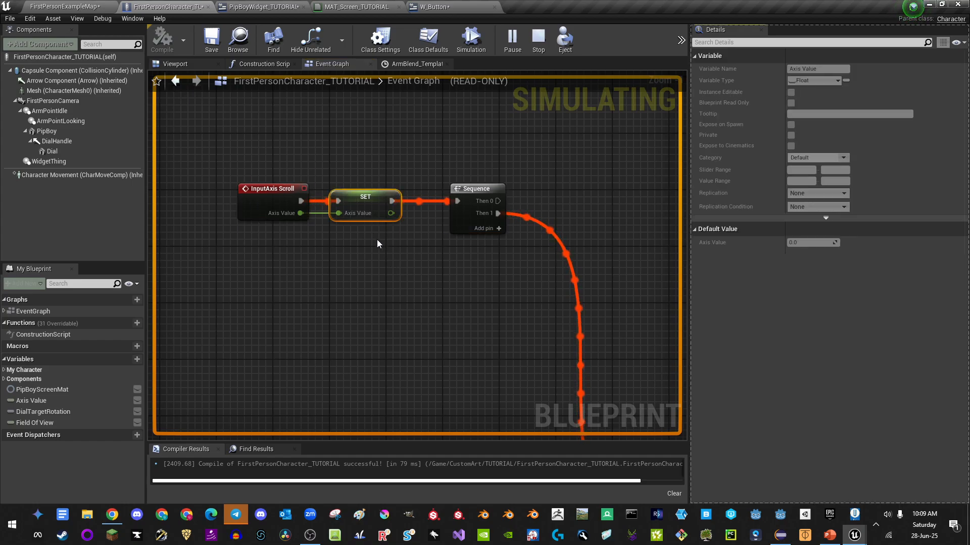
{"action": "right_click_drag", "start_coordinate": [472, 301], "coordinate": [415, 257]}
Step: Follow the live execution flow from Sequence's Then 1 to the Branch and examine its Axis Value condition
{"action": "scroll", "coordinate": [595, 281], "scroll_direction": "down", "scroll_amount": 3}
{"action": "right_click_drag", "start_coordinate": [595, 290], "coordinate": [389, 156]}
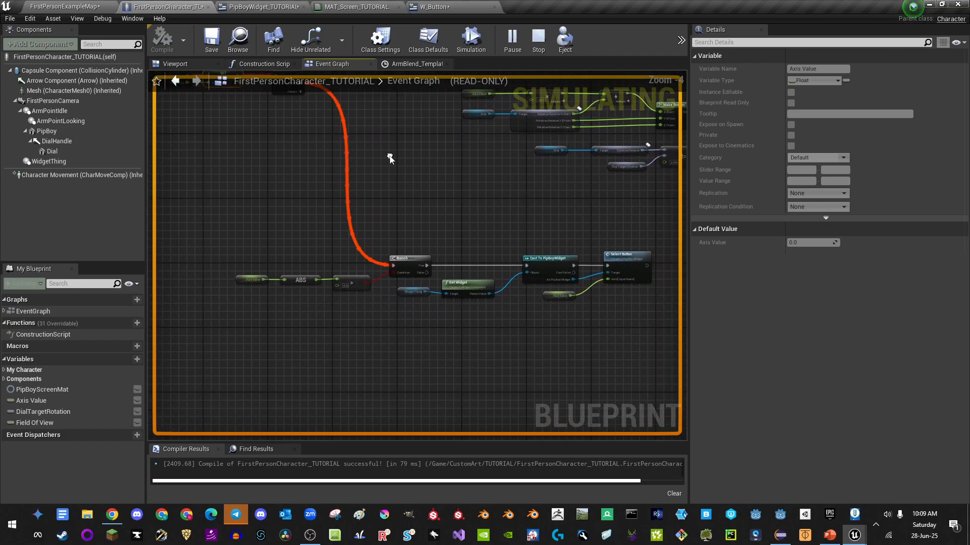
{"action": "left_click_drag", "start_coordinate": [278, 213], "coordinate": [669, 326]}
{"action": "left_click_drag", "start_coordinate": [281, 216], "coordinate": [657, 341]}
{"action": "left_click_drag", "start_coordinate": [368, 229], "coordinate": [411, 266]}
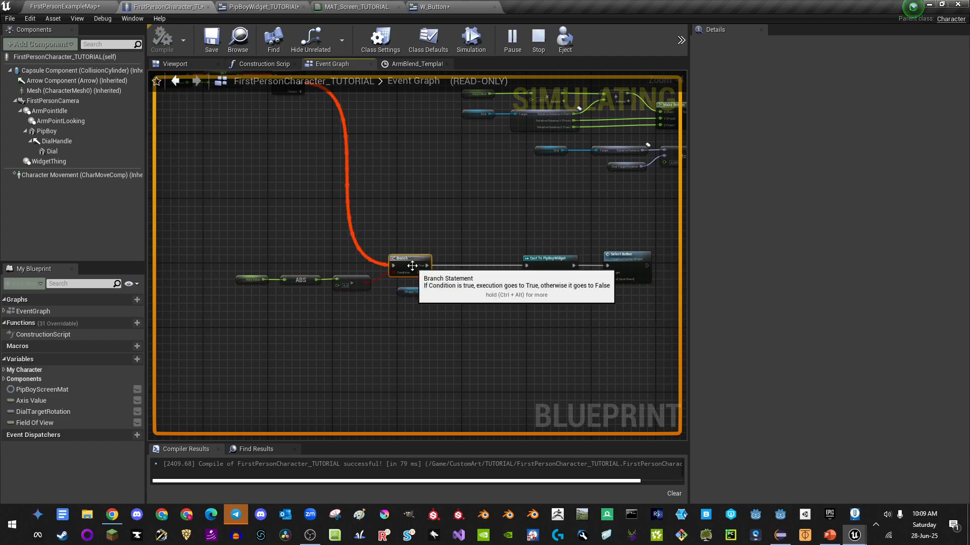
{"action": "right_click_drag", "start_coordinate": [360, 202], "coordinate": [442, 282]}
{"action": "scroll", "coordinate": [296, 180], "scroll_direction": "up", "scroll_amount": 3}
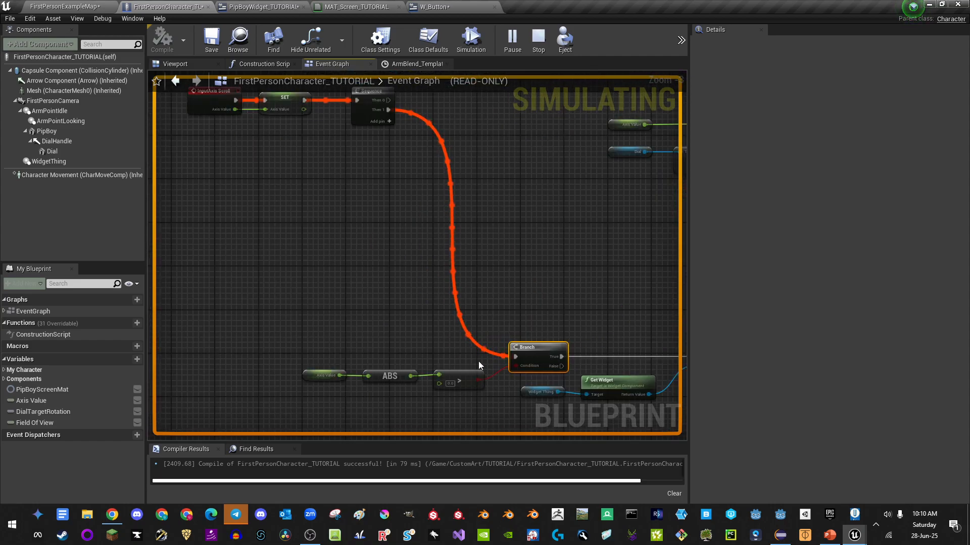
{"action": "right_click_drag", "start_coordinate": [296, 210], "coordinate": [241, 182]}
{"action": "right_click_drag", "start_coordinate": [364, 241], "coordinate": [348, 260]}
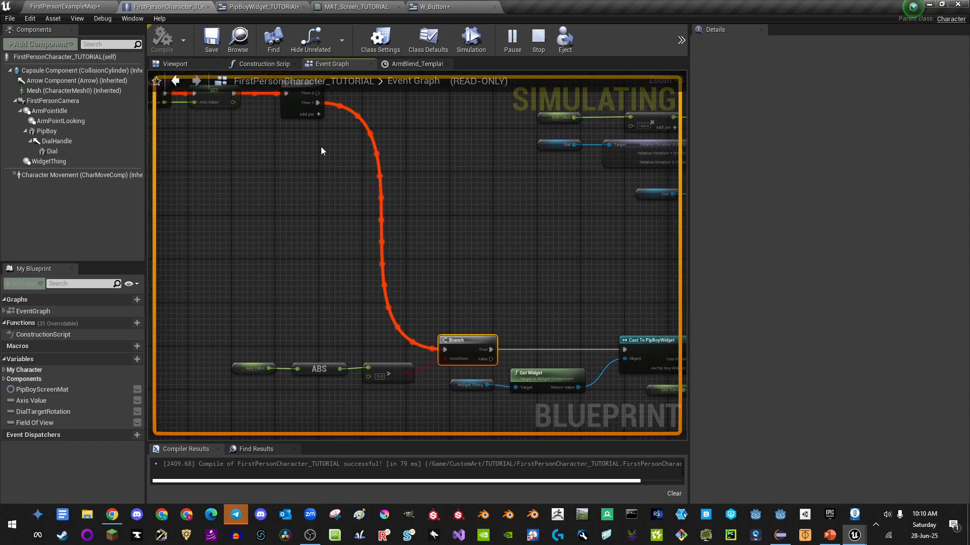
Step: Examine how Get Widget, Cast To PipBoyWidget and Axis Value feed the Select Button call after the Branch
{"action": "right_click_drag", "start_coordinate": [552, 327], "coordinate": [413, 247]}
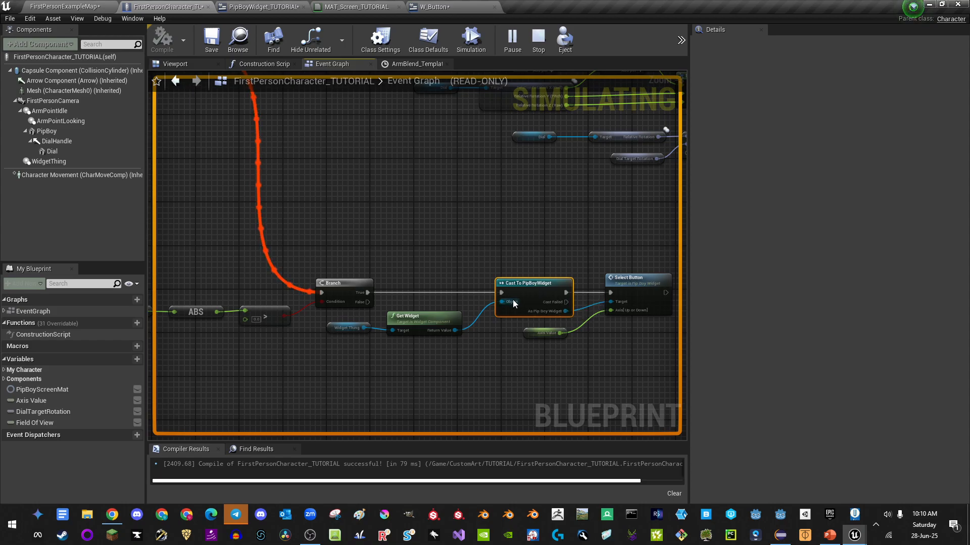
{"action": "left_click_drag", "start_coordinate": [499, 278], "coordinate": [557, 307]}
{"action": "right_click_drag", "start_coordinate": [560, 279], "coordinate": [446, 249]}
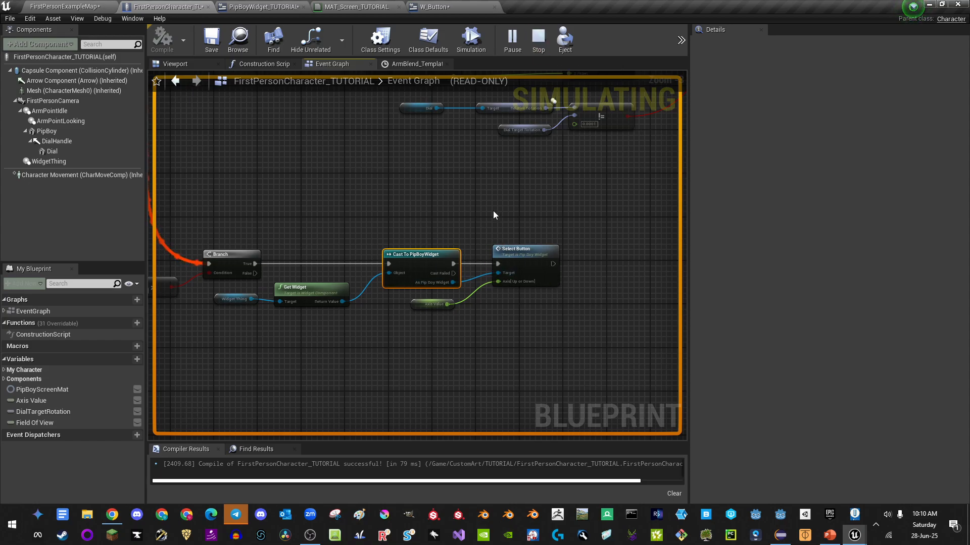
{"action": "left_click", "coordinate": [520, 250]}
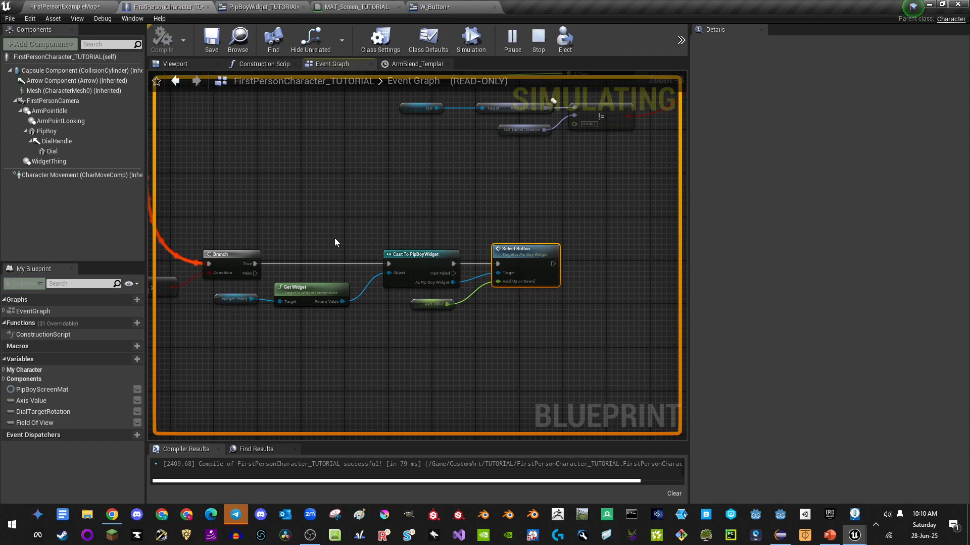
{"action": "right_click_drag", "start_coordinate": [335, 243], "coordinate": [437, 234]}
{"action": "left_click_drag", "start_coordinate": [261, 211], "coordinate": [620, 317]}
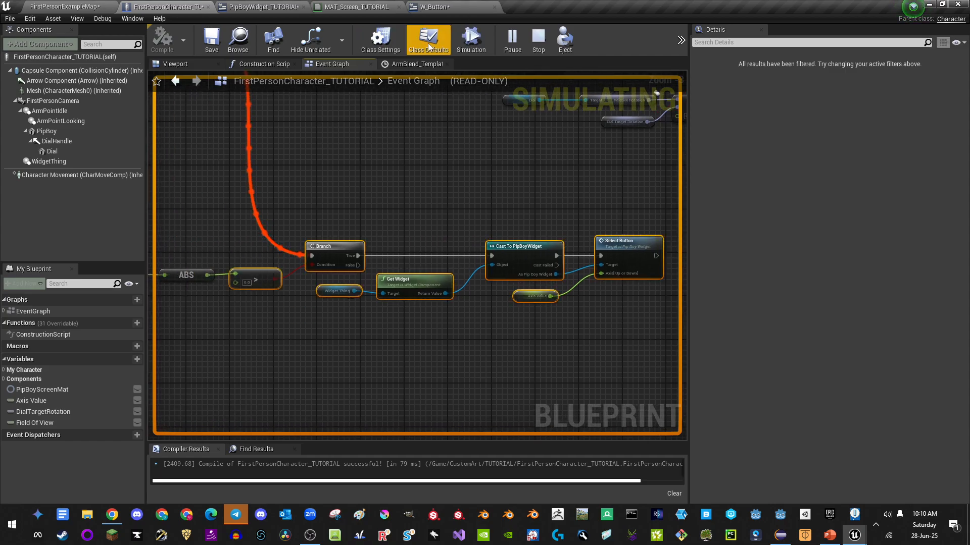
Step: Close the W_Button blueprint and switch to the PipBoyWidget_TUTORIAL Event Graph
{"action": "left_click", "coordinate": [434, 8]}
{"action": "left_click", "coordinate": [247, 6]}
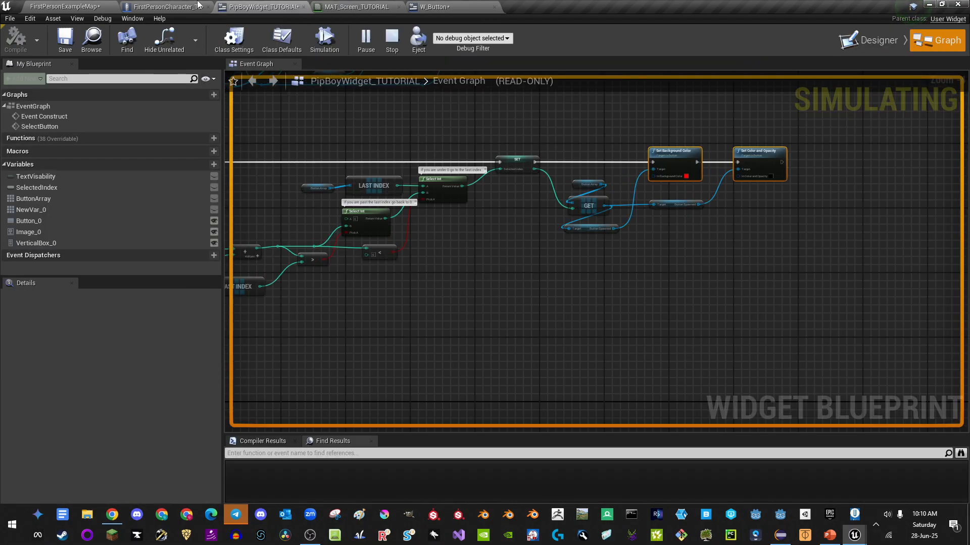
{"action": "left_click", "coordinate": [444, 5]}
{"action": "left_click", "coordinate": [494, 7]}
{"action": "left_click", "coordinate": [268, 6]}
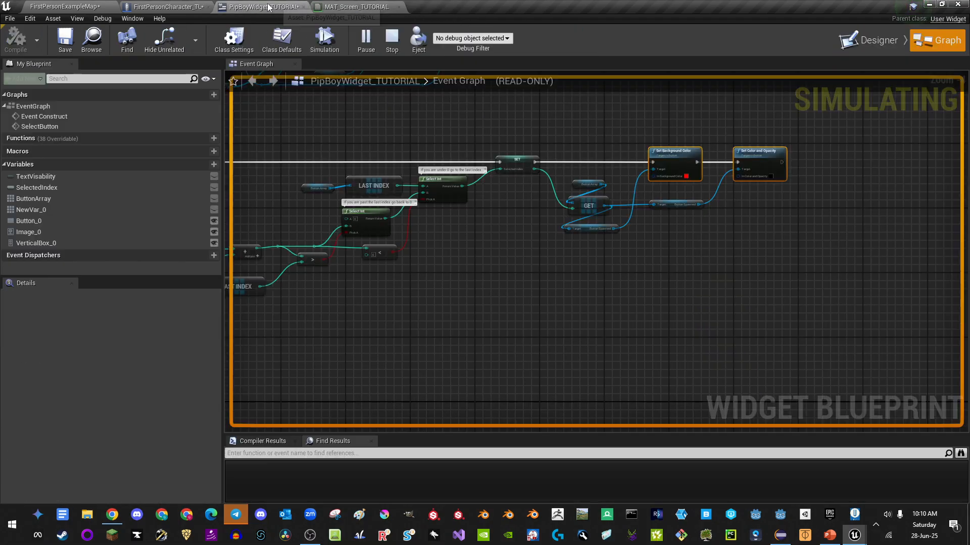
Step: Examine the SelectButton nodes that compute and wrap the selected index using Last Index and Select Int
{"action": "scroll", "coordinate": [444, 177], "scroll_direction": "down", "scroll_amount": 6}
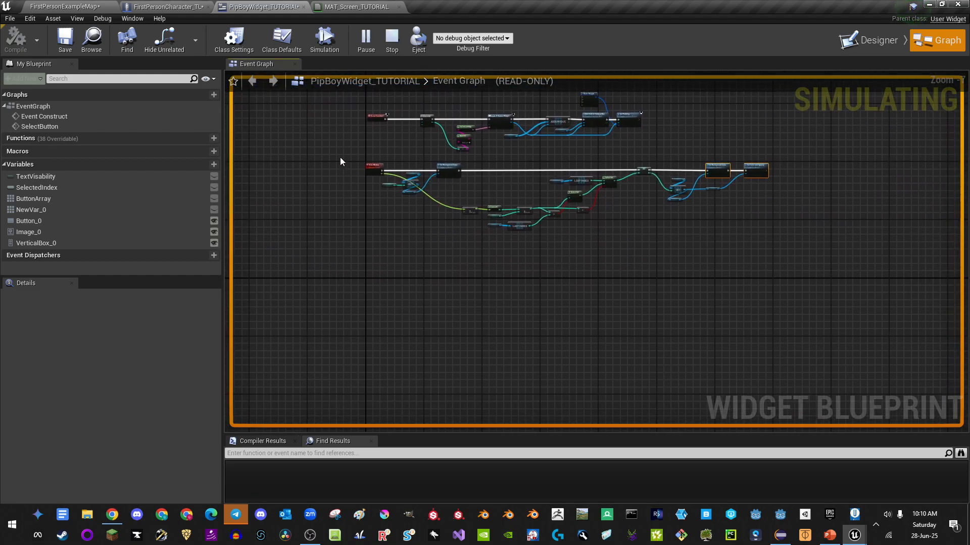
{"action": "left_click_drag", "start_coordinate": [784, 272], "coordinate": [784, 270]}
{"action": "scroll", "coordinate": [653, 217], "scroll_direction": "up", "scroll_amount": 5}
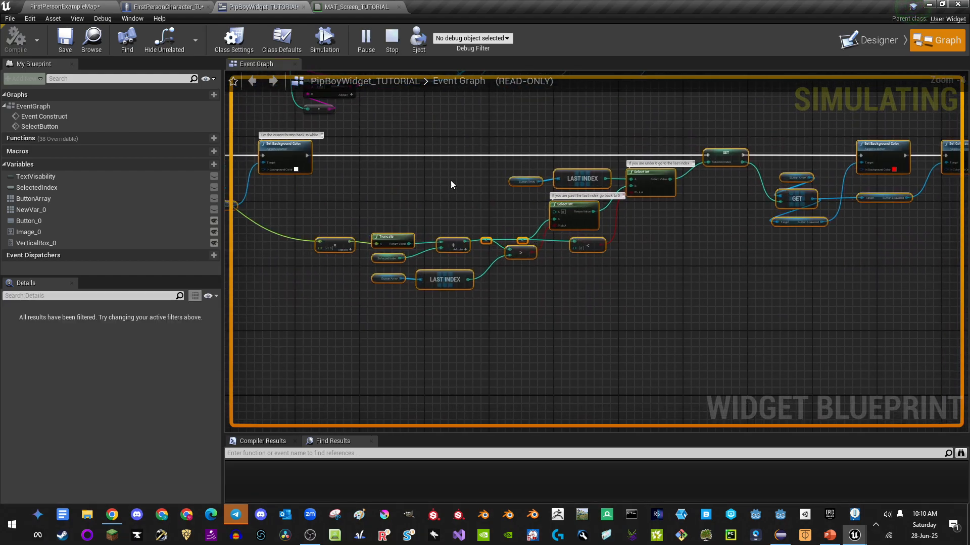
{"action": "left_click_drag", "start_coordinate": [356, 143], "coordinate": [681, 302]}
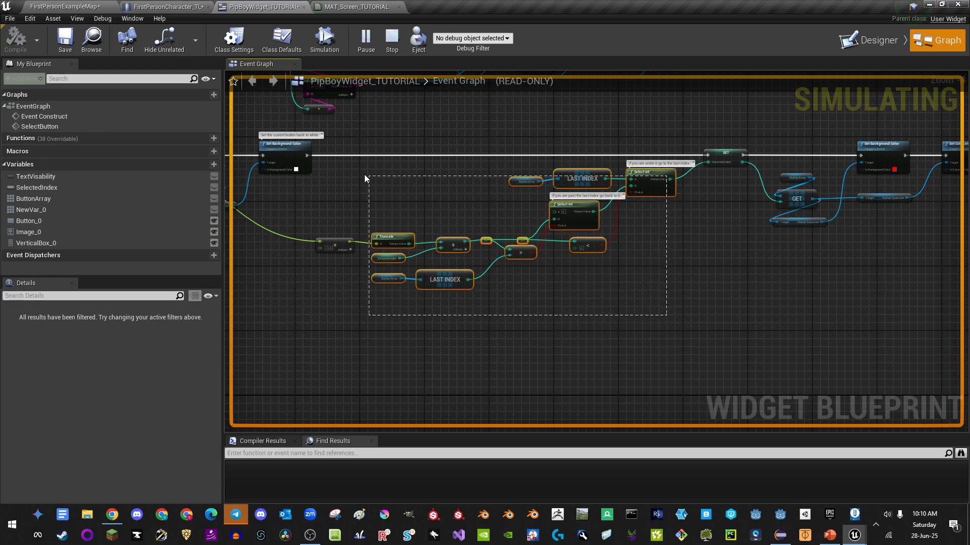
{"action": "left_click_drag", "start_coordinate": [345, 166], "coordinate": [345, 168]}
{"action": "scroll", "coordinate": [432, 192], "scroll_direction": "up", "scroll_amount": 1}
{"action": "scroll", "coordinate": [432, 192], "scroll_direction": "down", "scroll_amount": 1}
{"action": "right_click_drag", "start_coordinate": [474, 180], "coordinate": [513, 216]}
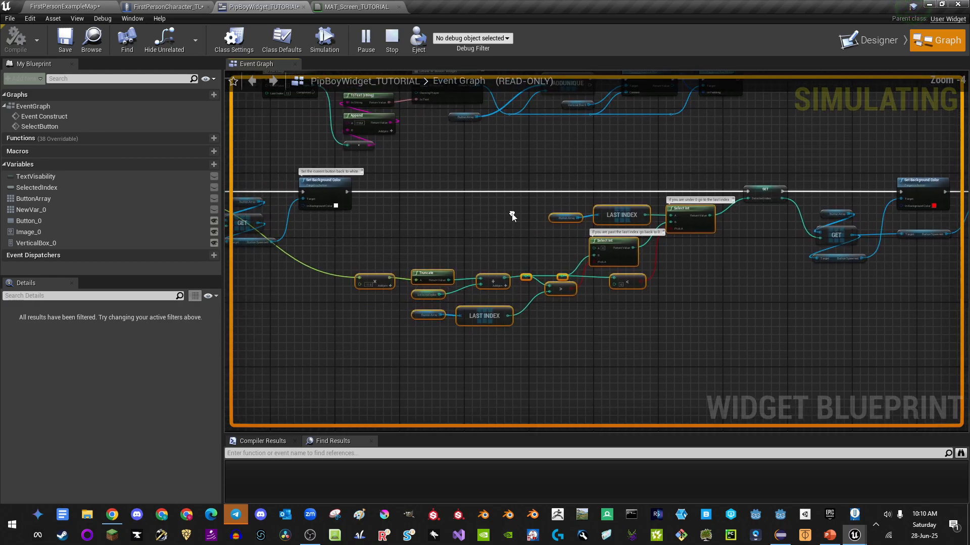
Step: Play the level, check the item list on the PipBoy screen, stop playing and return to the PipBoyWidget_TUTORIAL graph
{"action": "left_click", "coordinate": [72, 7]}
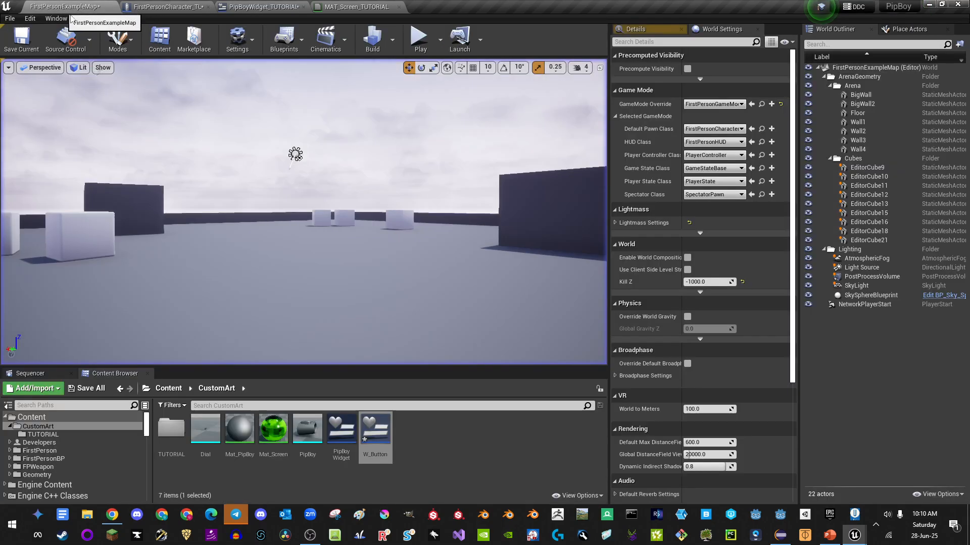
{"action": "left_click", "coordinate": [419, 41]}
{"action": "key", "text": "Tab"}
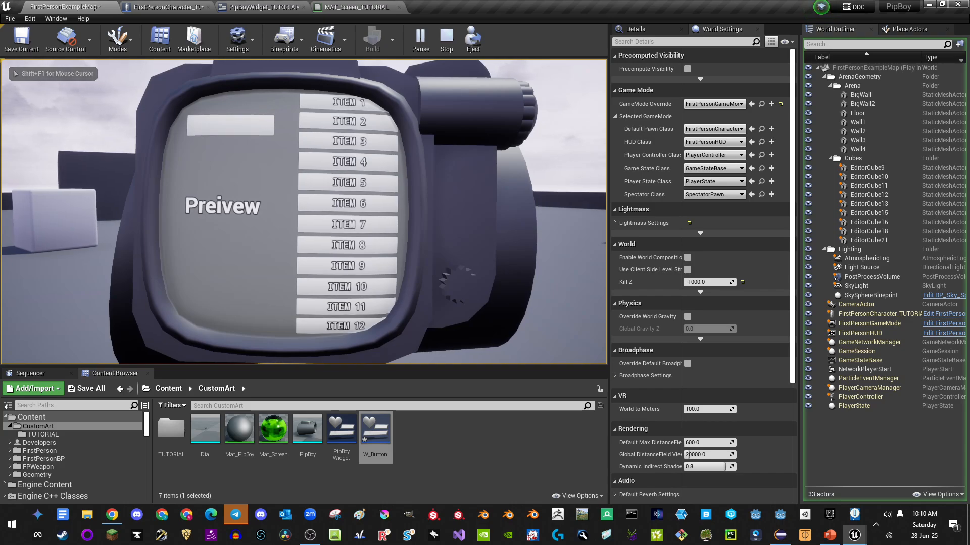
{"action": "key", "text": "Escape"}
{"action": "left_click", "coordinate": [268, 10]}
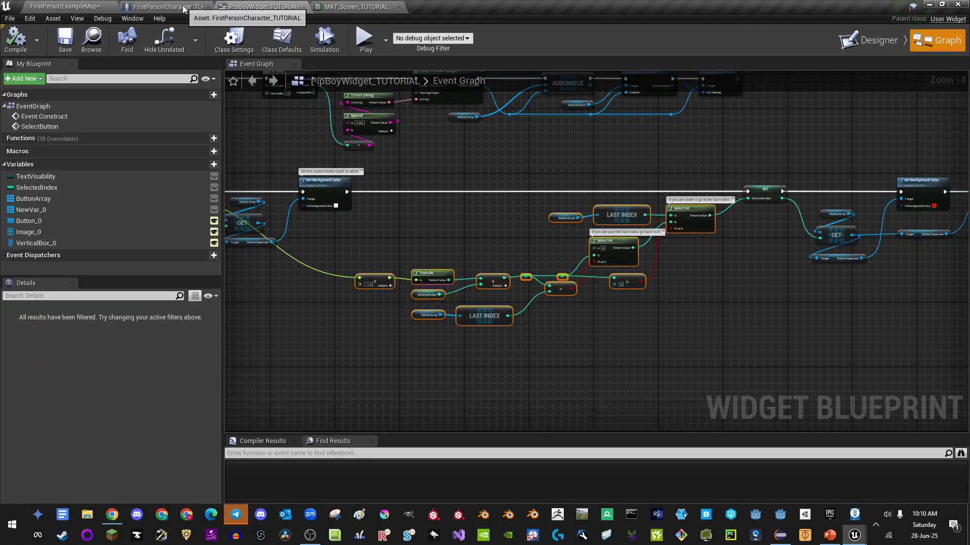
Step: Check the Select Button call in the FirstPersonCharacter_TUTORIAL graph and return to the PipBoyWidget_TUTORIAL graph
{"action": "left_click", "coordinate": [171, 7]}
{"action": "right_click_drag", "start_coordinate": [405, 182], "coordinate": [401, 253]}
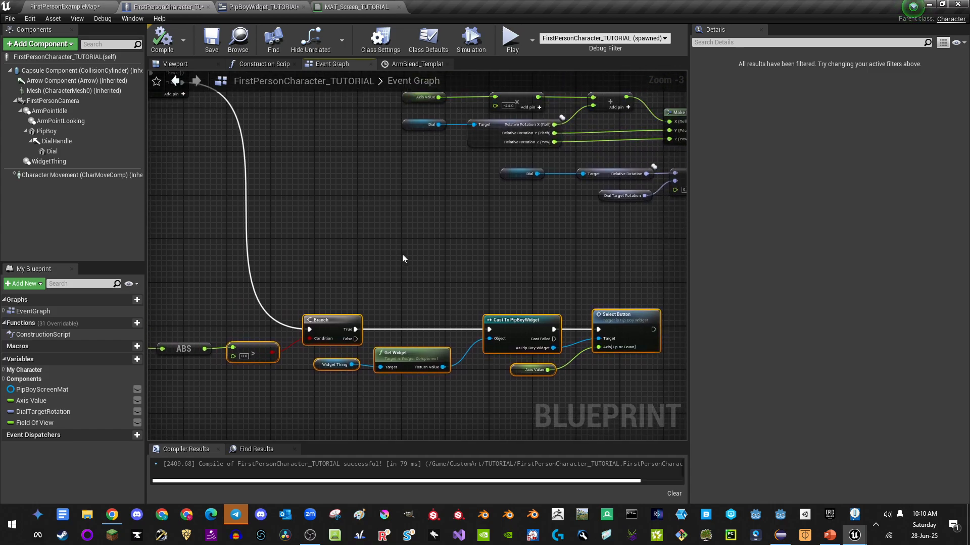
{"action": "scroll", "coordinate": [402, 254], "scroll_direction": "down", "scroll_amount": 2}
{"action": "left_click", "coordinate": [271, 6]}
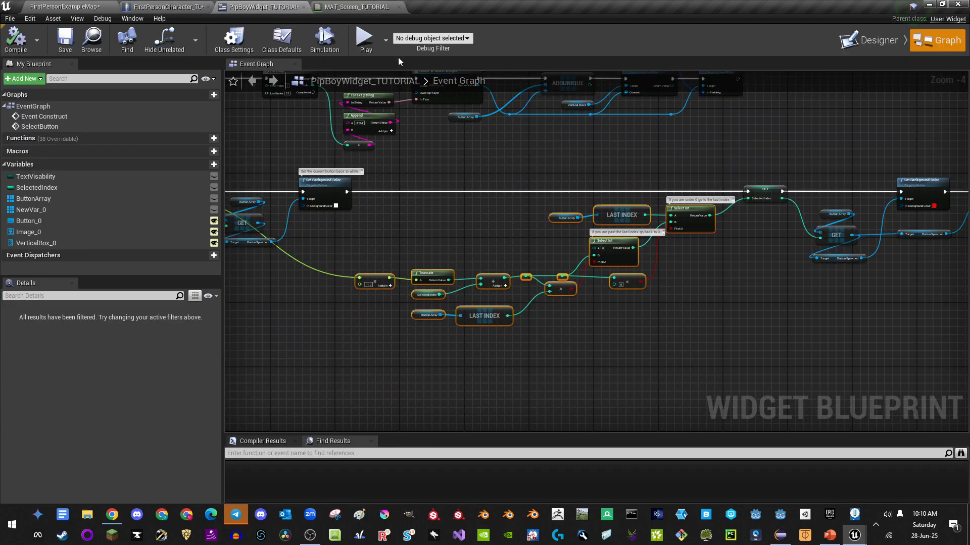
Step: Examine the SelectButton event chain from its Selected Index getter through to the final color nodes
{"action": "right_click_drag", "start_coordinate": [430, 190], "coordinate": [581, 186]}
{"action": "scroll", "coordinate": [442, 196], "scroll_direction": "up", "scroll_amount": 2}
{"action": "right_click_drag", "start_coordinate": [447, 263], "coordinate": [467, 244]}
{"action": "left_click", "coordinate": [336, 230]}
{"action": "right_click_drag", "start_coordinate": [594, 256], "coordinate": [381, 228]}
{"action": "scroll", "coordinate": [528, 218], "scroll_direction": "down", "scroll_amount": 3}
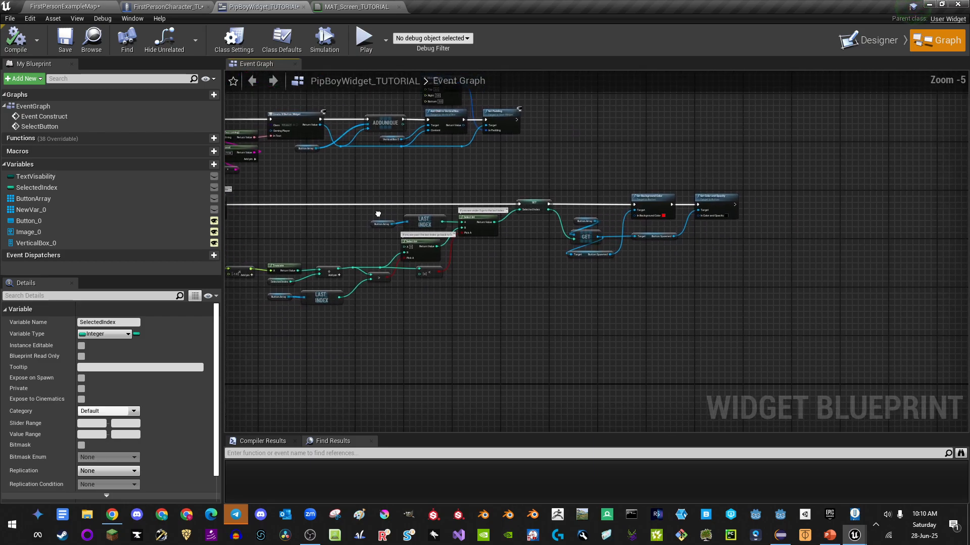
{"action": "right_click_drag", "start_coordinate": [528, 219], "coordinate": [609, 207]}
{"action": "scroll", "coordinate": [459, 208], "scroll_direction": "up", "scroll_amount": 1}
Step: Inspect the SelectedIndex variable's default value and the nodes that follow the Selected Index setter
{"action": "left_click", "coordinate": [36, 187]}
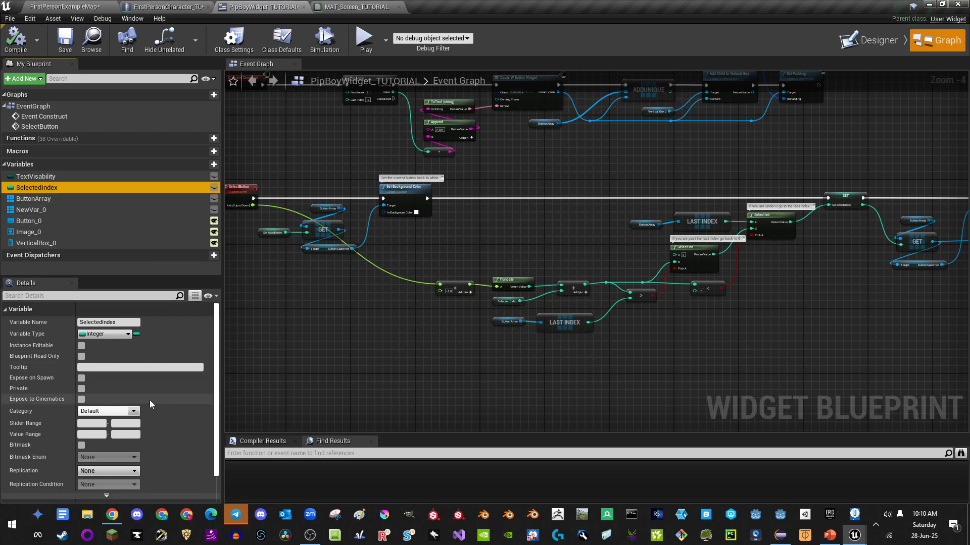
{"action": "scroll", "coordinate": [147, 414], "scroll_direction": "down", "scroll_amount": 2}
{"action": "right_click_drag", "start_coordinate": [631, 276], "coordinate": [273, 283]}
{"action": "scroll", "coordinate": [668, 218], "scroll_direction": "up", "scroll_amount": 2}
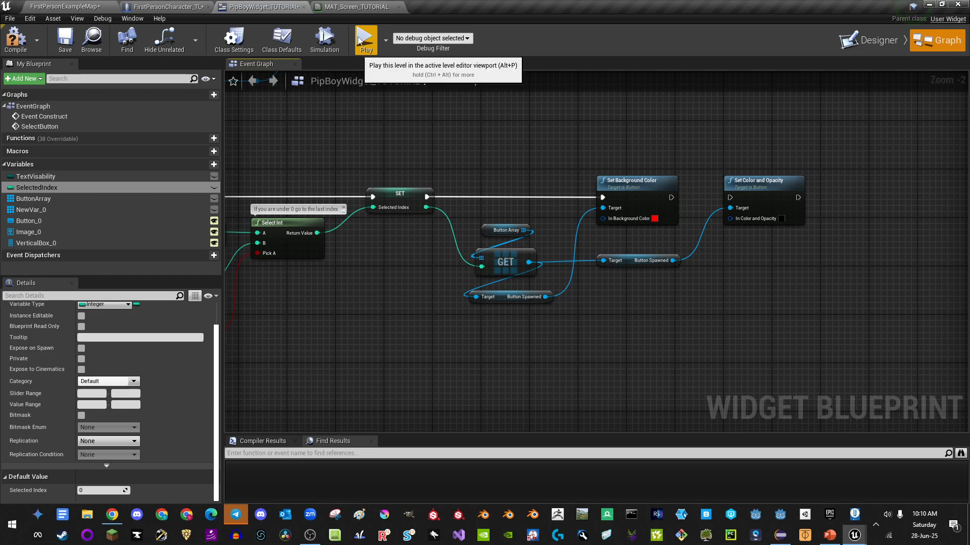
Step: Add a Print String node after the red Set Background Color node, with the text LLLL
{"action": "right_click_drag", "start_coordinate": [539, 215], "coordinate": [352, 244]}
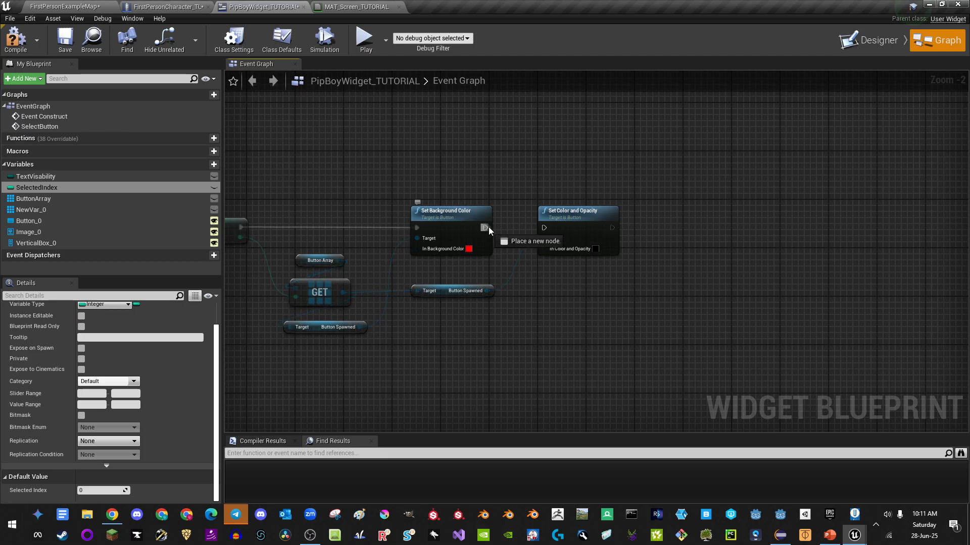
{"action": "left_click_drag", "start_coordinate": [485, 228], "coordinate": [543, 137]}
{"action": "type", "text": "print"}
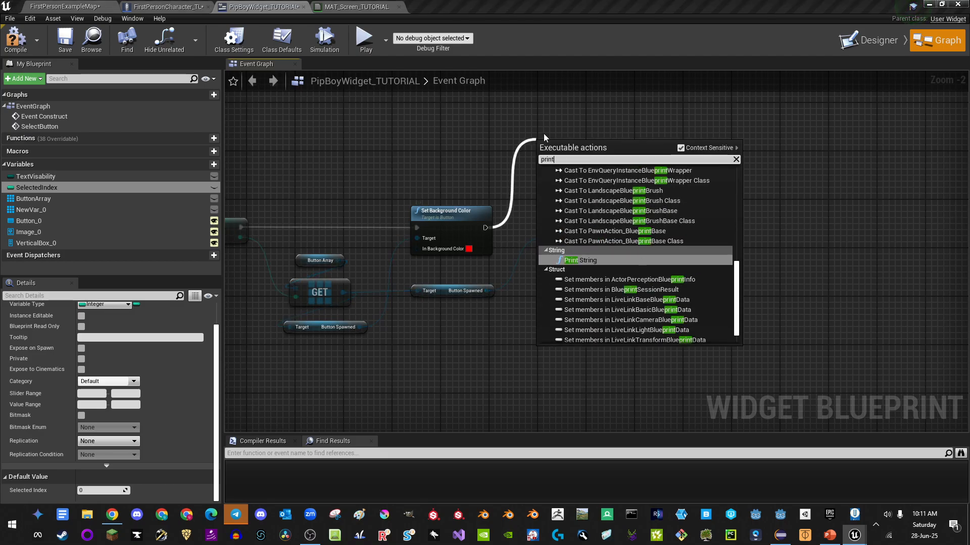
{"action": "key", "text": "Return"}
{"action": "left_click", "coordinate": [578, 167]}
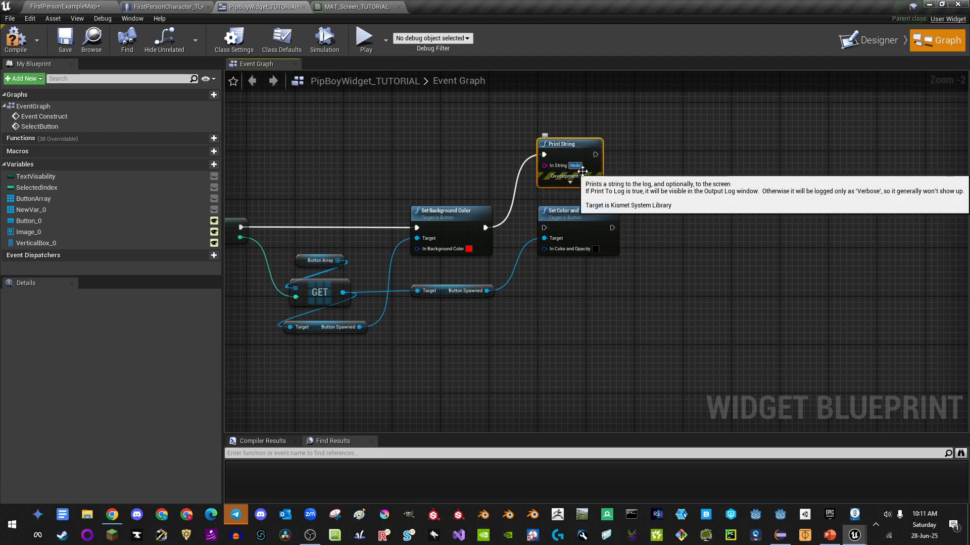
Step: Play the level to check the PipBoy item list, stop playing and switch to the FirstPersonCharacter_TUTORIAL graph
{"action": "left_click", "coordinate": [365, 39]}
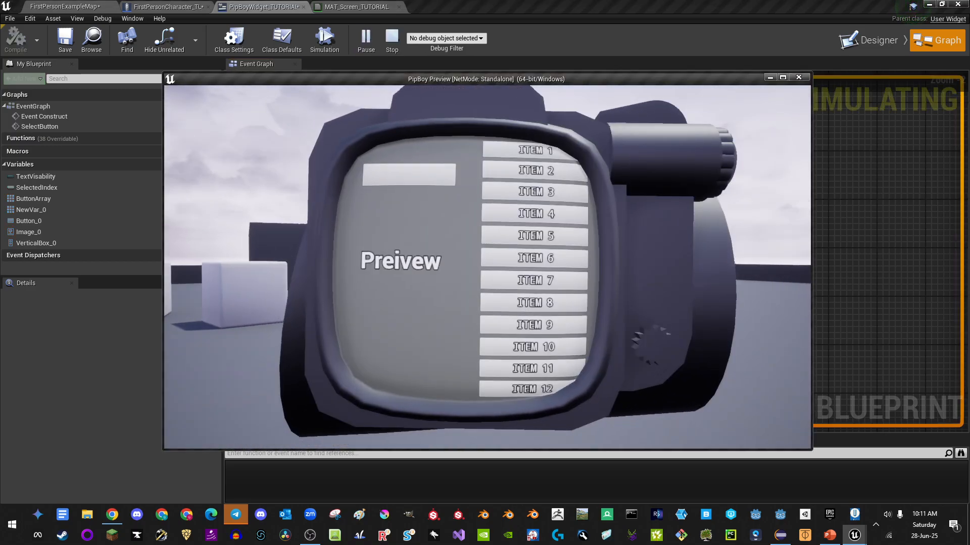
{"action": "key", "text": "Escape"}
{"action": "left_click", "coordinate": [160, 4]}
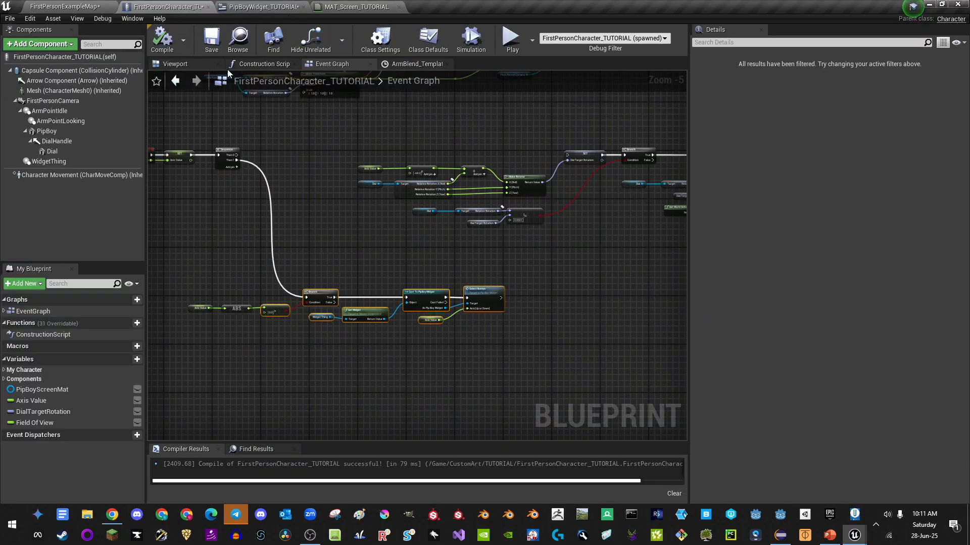
Step: Add a Cast To PipBoyWidget_TUTORIAL node fed by Get Widget's Return Value
{"action": "right_click_drag", "start_coordinate": [400, 240], "coordinate": [444, 227]}
{"action": "scroll", "coordinate": [442, 256], "scroll_direction": "up", "scroll_amount": 3}
{"action": "right_click_drag", "start_coordinate": [494, 264], "coordinate": [473, 245]}
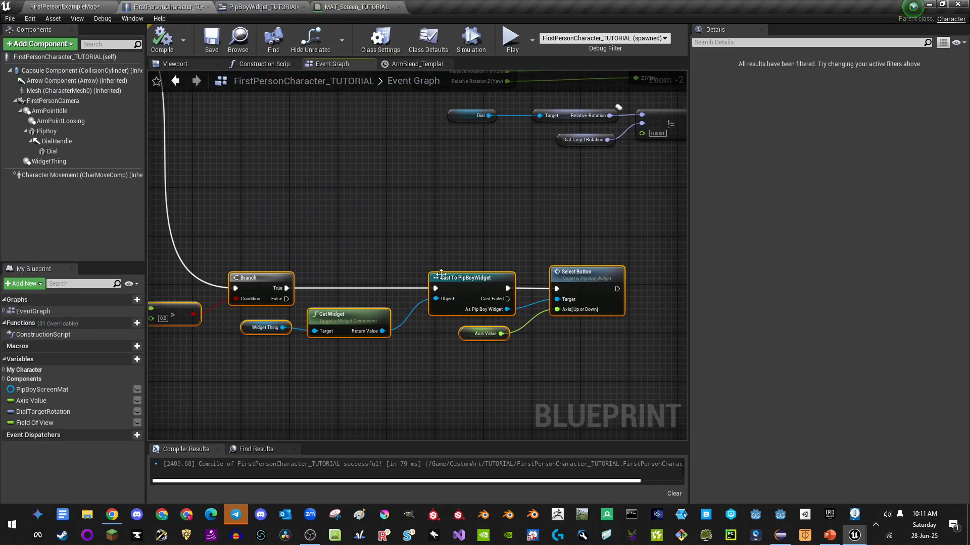
{"action": "left_click_drag", "start_coordinate": [382, 331], "coordinate": [431, 175]}
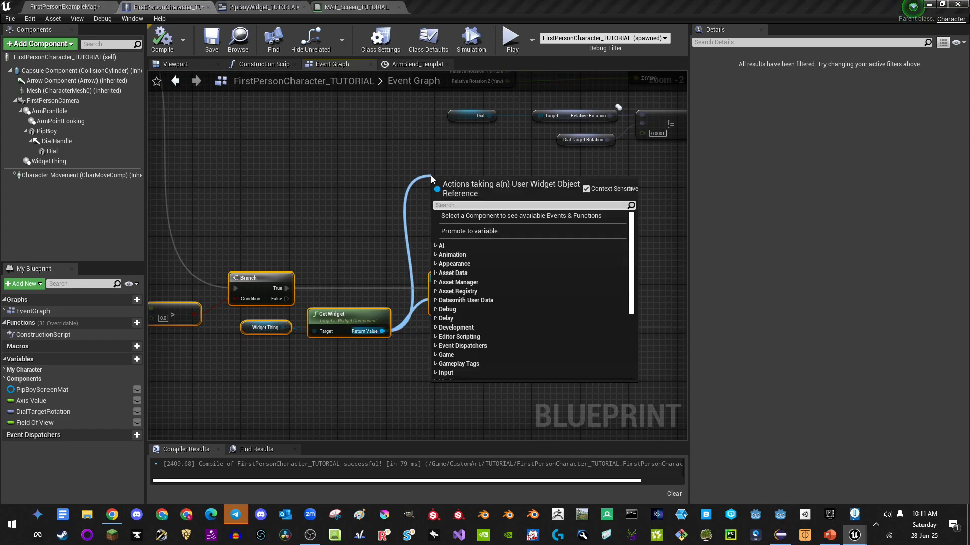
{"action": "left_click", "coordinate": [358, 207]}
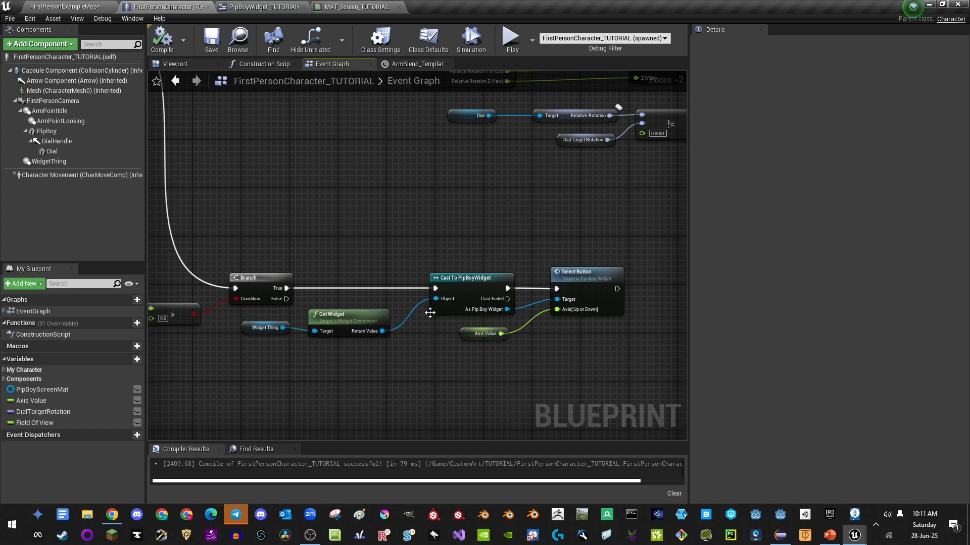
{"action": "left_click_drag", "start_coordinate": [382, 331], "coordinate": [384, 334]}
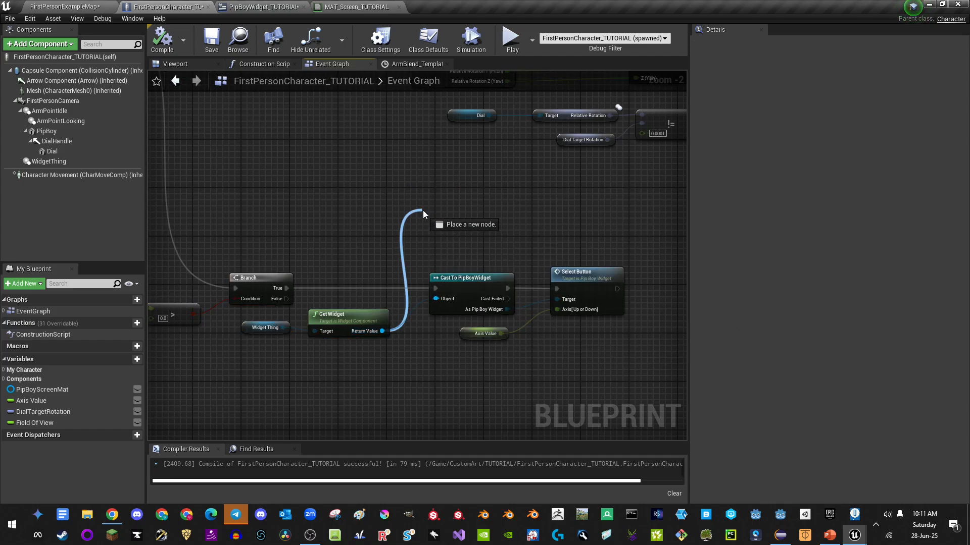
{"action": "left_click_drag", "start_coordinate": [423, 210], "coordinate": [423, 210]}
{"action": "type", "text": "cast to"}
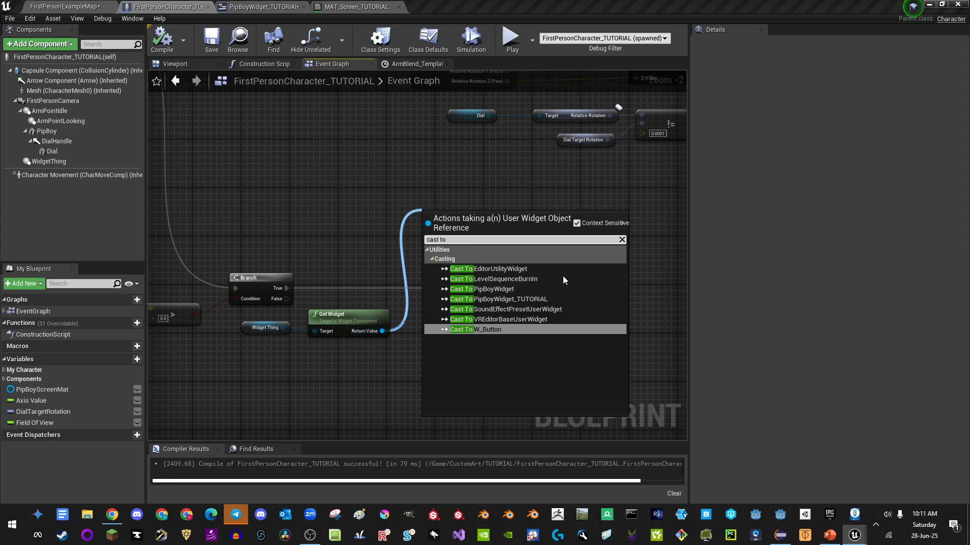
{"action": "left_click", "coordinate": [535, 299]}
Step: Delete the old Cast To PipBoyWidget node, put the new cast in its place and connect Branch's True output to it
{"action": "left_click_drag", "start_coordinate": [420, 272], "coordinate": [456, 294]}
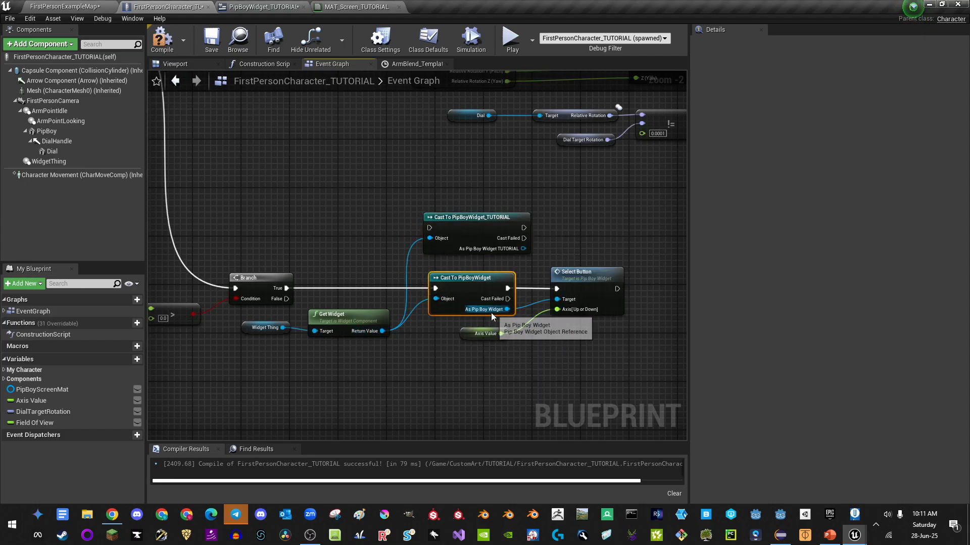
{"action": "key", "text": "Delete"}
{"action": "left_click_drag", "start_coordinate": [495, 238], "coordinate": [489, 294]}
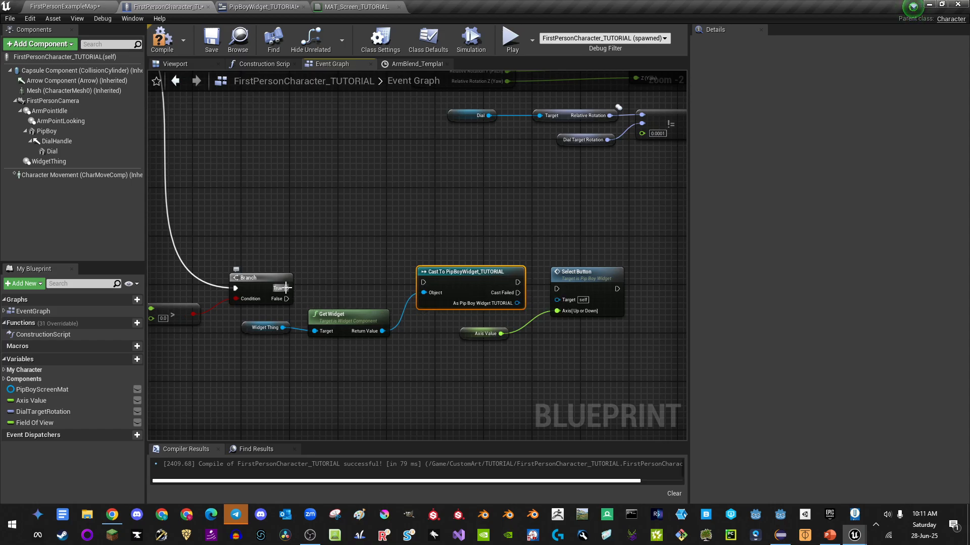
{"action": "left_click_drag", "start_coordinate": [421, 286], "coordinate": [423, 286]}
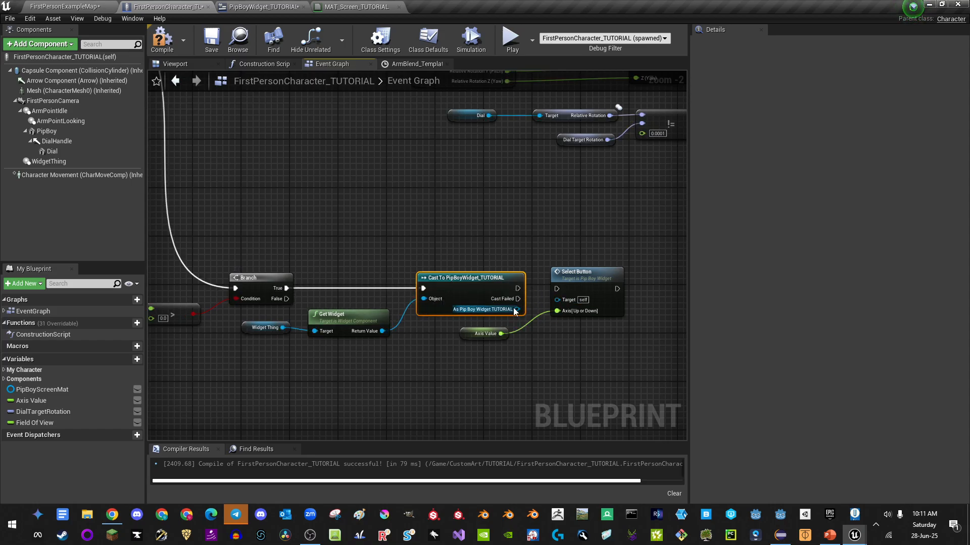
Step: Replace the old Select Button call with PipBoyWidget_TUTORIAL's own, called from the new cast and fed by Axis Value
{"action": "left_click_drag", "start_coordinate": [515, 309], "coordinate": [593, 288]}
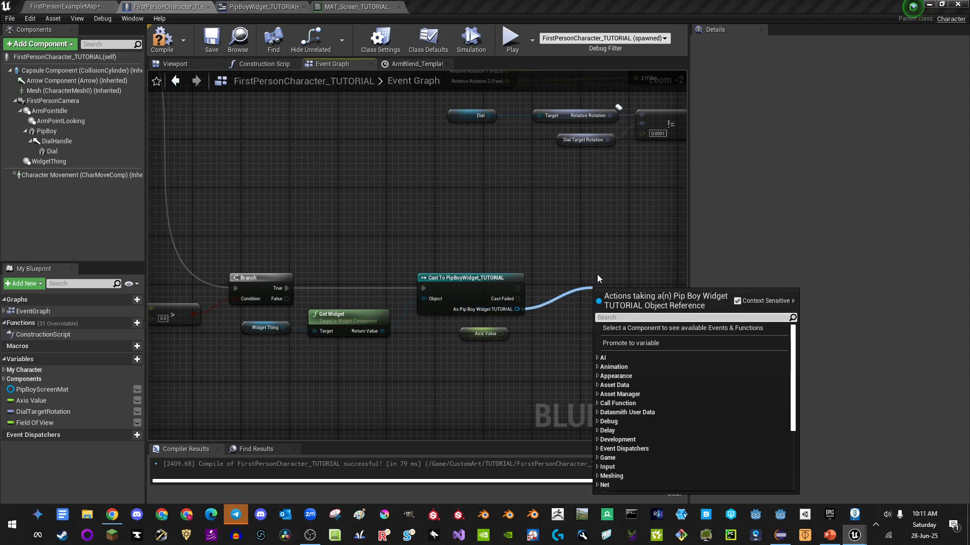
{"action": "type", "text": "select"}
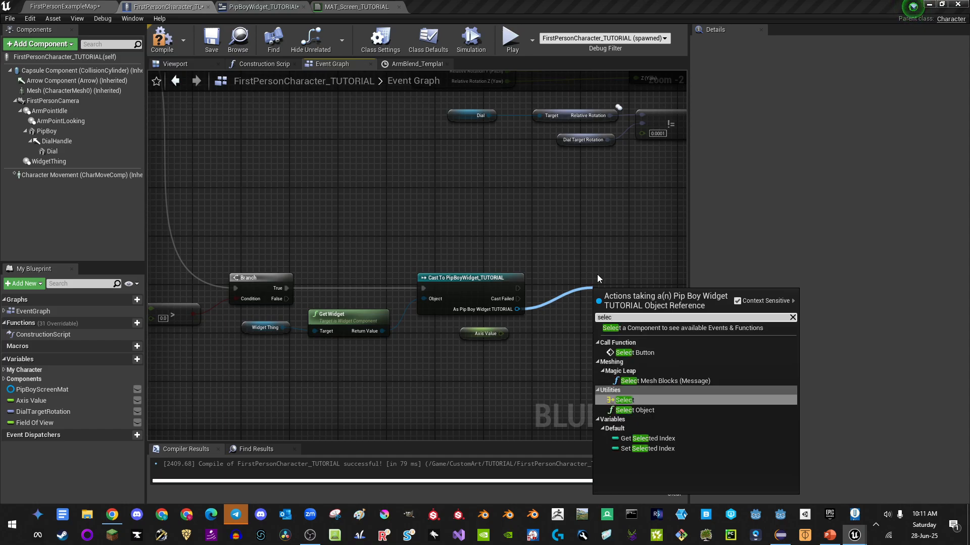
{"action": "key", "text": "Return"}
{"action": "left_click_drag", "start_coordinate": [614, 296], "coordinate": [589, 273]}
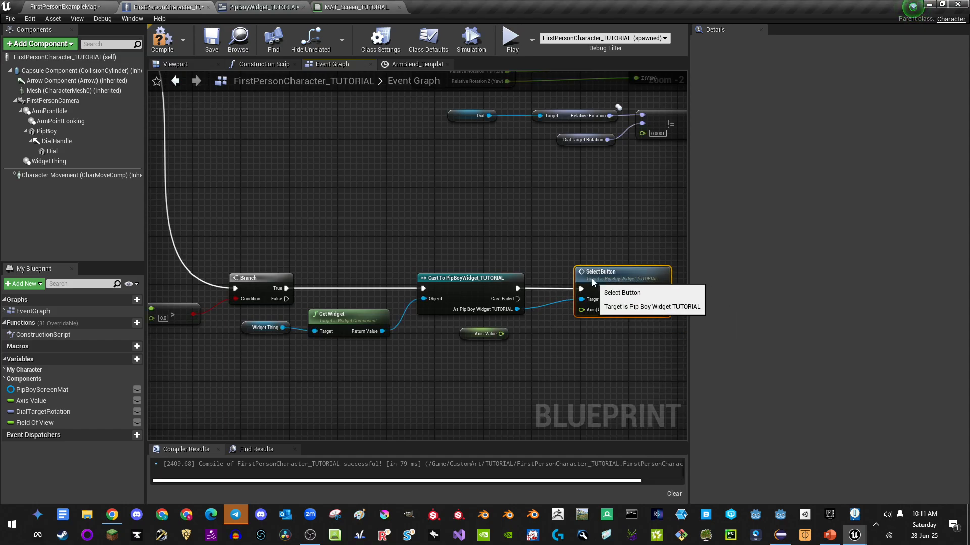
{"action": "left_click_drag", "start_coordinate": [575, 311], "coordinate": [502, 334]}
Step: Tidy the nodes from the Branch to Select Button by aligning them and straightening their connections
{"action": "right_click_drag", "start_coordinate": [555, 364], "coordinate": [515, 330]}
{"action": "left_click_drag", "start_coordinate": [514, 329], "coordinate": [440, 255]}
{"action": "key", "text": "shift+d"}
{"action": "left_click", "coordinate": [506, 307]}
{"action": "right_click_drag", "start_coordinate": [507, 307], "coordinate": [524, 277]}
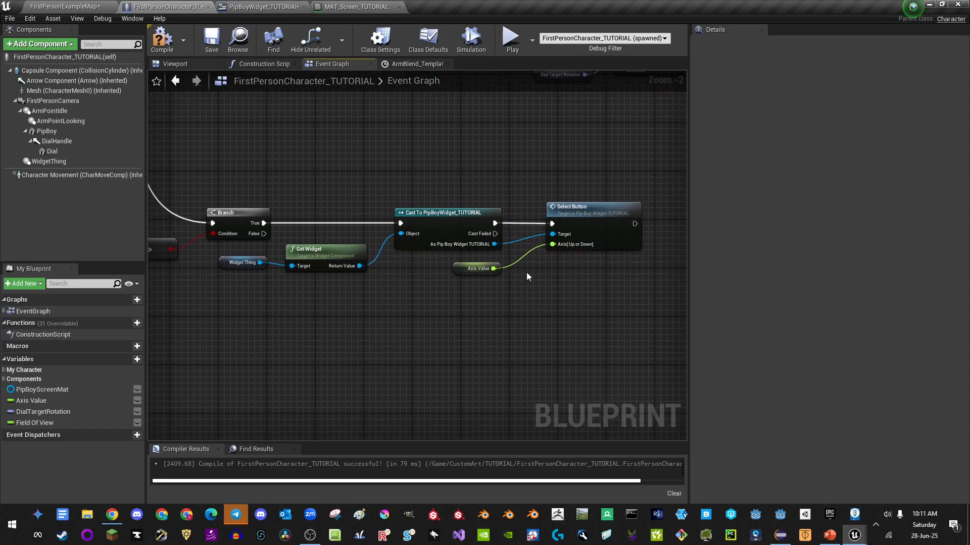
{"action": "left_click_drag", "start_coordinate": [238, 256], "coordinate": [238, 256]}
{"action": "key", "text": "q"}
{"action": "right_click_drag", "start_coordinate": [248, 179], "coordinate": [327, 182]}
{"action": "left_click_drag", "start_coordinate": [244, 194], "coordinate": [663, 236]}
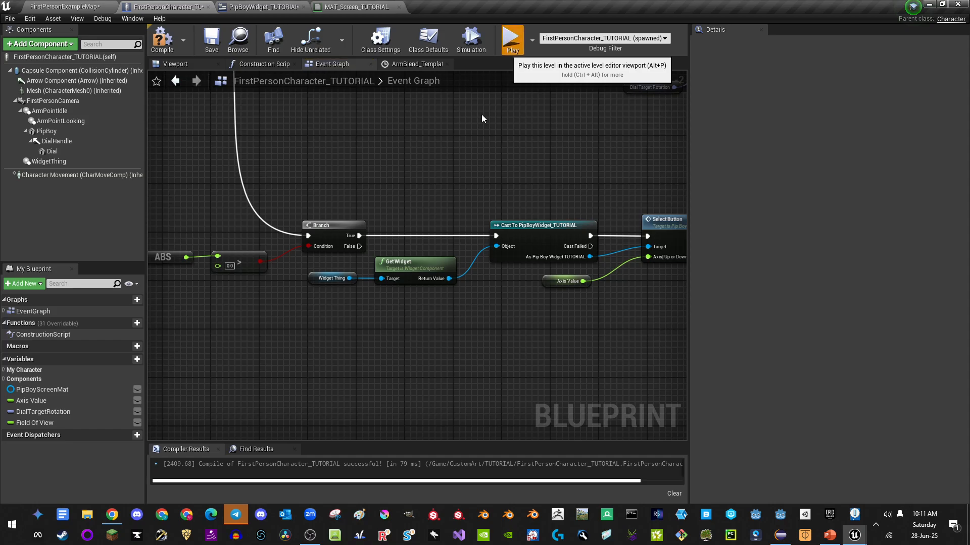
Step: Play the level, raise the PipBoy, scroll up and down through its items past both ends of the list, and stop playing
{"action": "left_click", "coordinate": [511, 38]}
{"action": "key", "text": "Tab"}
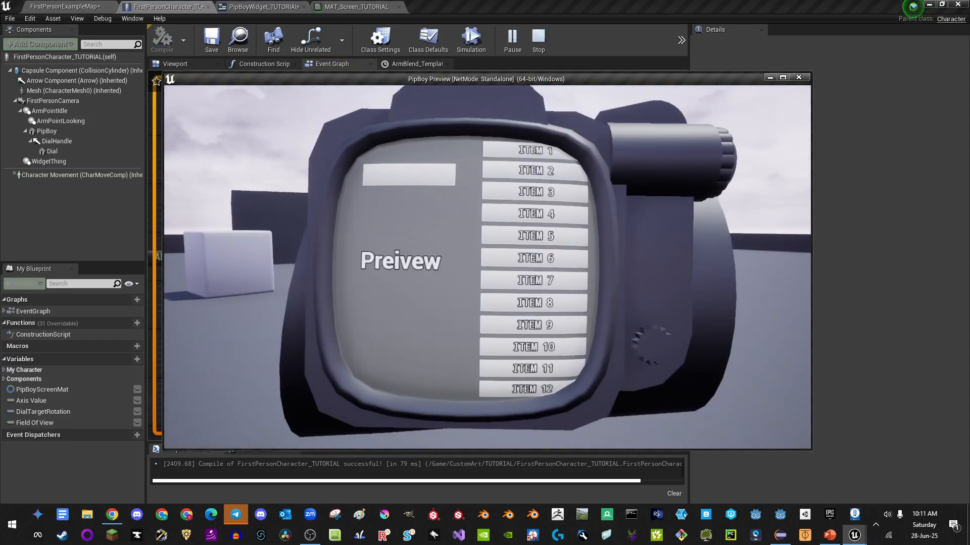
{"action": "scroll", "coordinate": [487, 267], "scroll_direction": "down", "scroll_amount": 4}
{"action": "scroll", "coordinate": [487, 267], "scroll_direction": "down", "scroll_amount": 11}
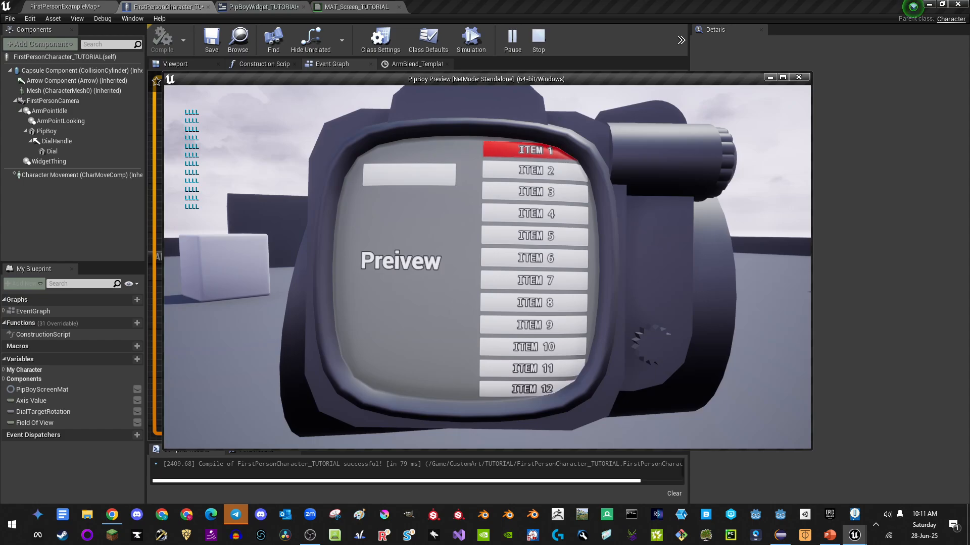
{"action": "scroll", "coordinate": [487, 267], "scroll_direction": "up", "scroll_amount": 9}
{"action": "scroll", "coordinate": [487, 267], "scroll_direction": "down", "scroll_amount": 5}
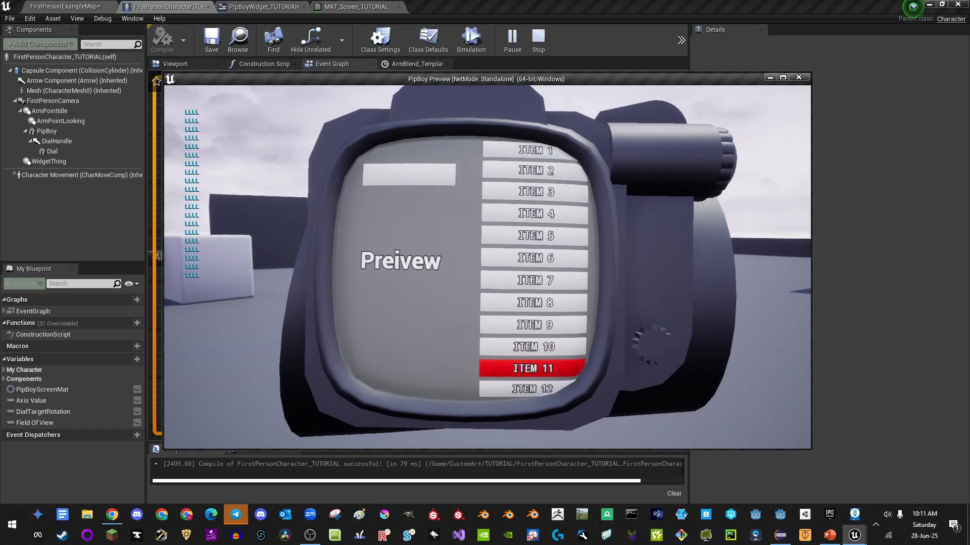
{"action": "scroll", "coordinate": [486, 267], "scroll_direction": "up", "scroll_amount": 3}
{"action": "scroll", "coordinate": [486, 267], "scroll_direction": "down", "scroll_amount": 19}
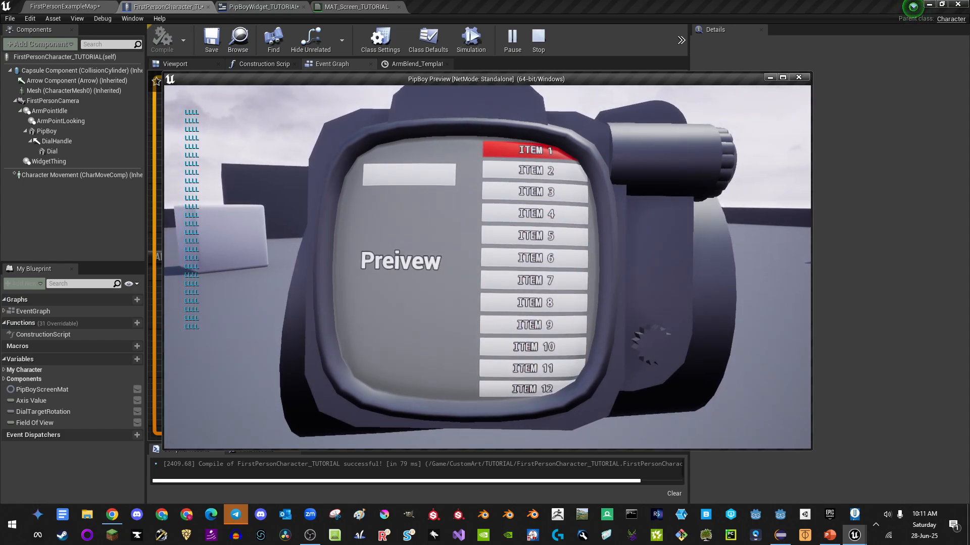
{"action": "scroll", "coordinate": [486, 267], "scroll_direction": "down", "scroll_amount": 10}
{"action": "key", "text": "Tab"}
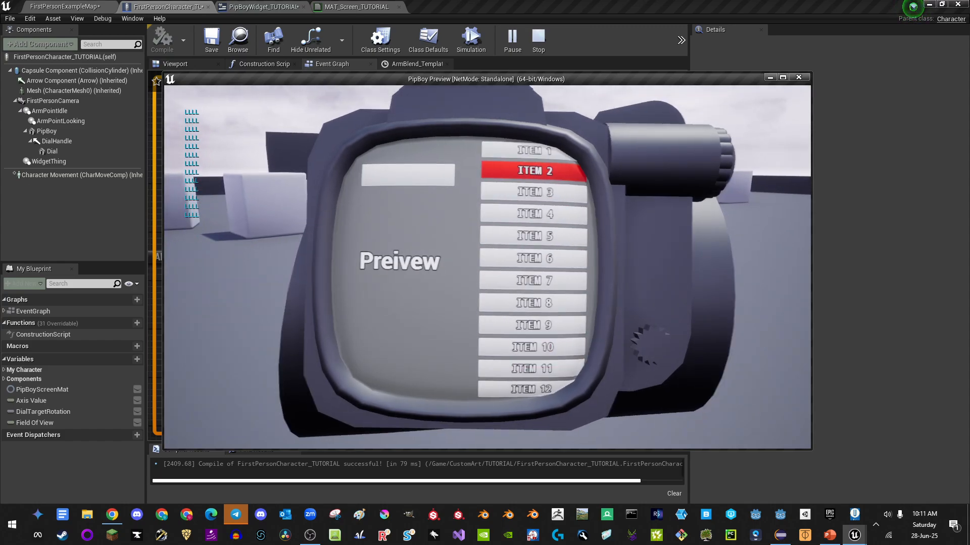
{"action": "key", "text": "Tab"}
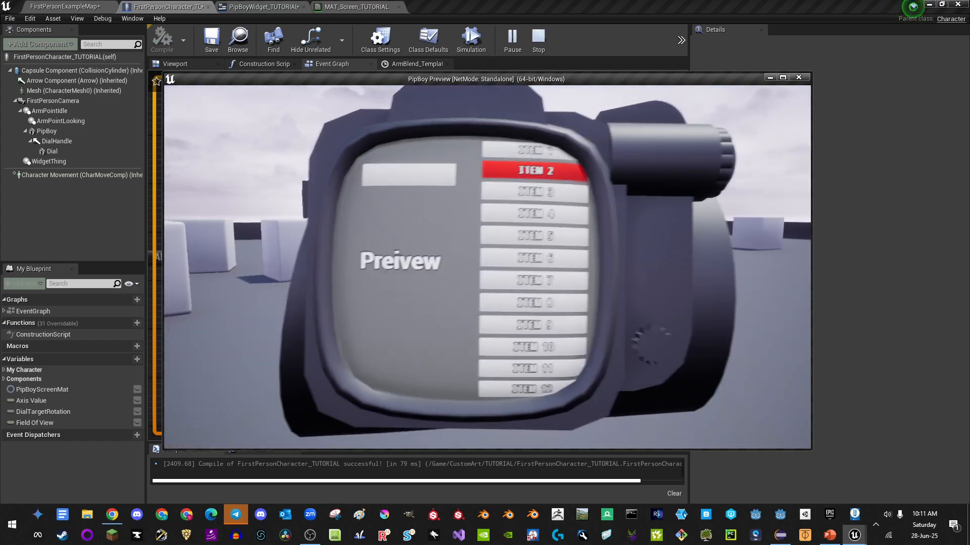
{"action": "key", "text": "Escape"}
Step: In the PipBoyWidget_TUTORIAL graph, connect Set Background Color's execution output to Set Color and Opacity instead of Print String
{"action": "scroll", "coordinate": [427, 128], "scroll_direction": "down", "scroll_amount": 2}
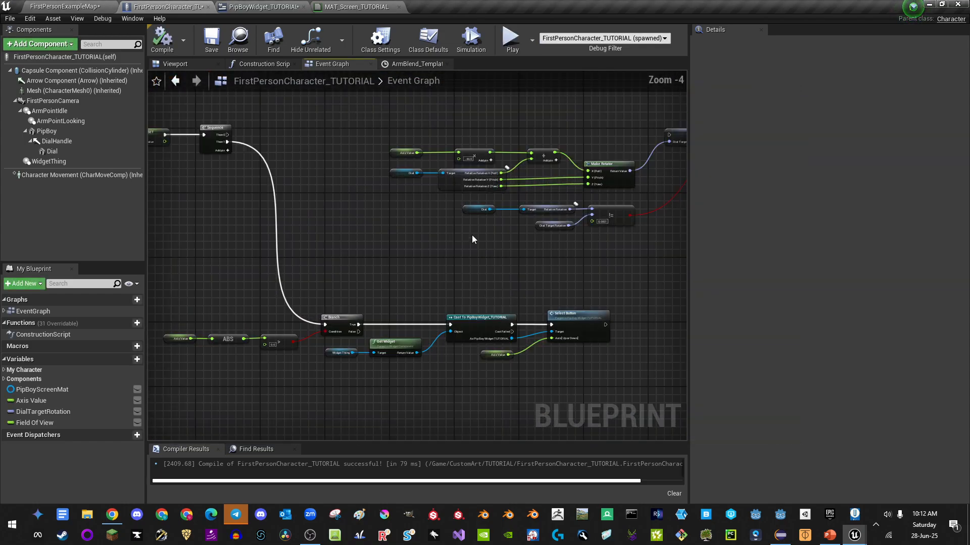
{"action": "right_click_drag", "start_coordinate": [472, 235], "coordinate": [367, 381]}
{"action": "mouse_move", "coordinate": [408, 235]}
{"action": "right_mouse_down"}
{"action": "mouse_move", "coordinate": [463, 208]}
{"action": "mouse_move", "coordinate": [429, 242]}
{"action": "mouse_move", "coordinate": [421, 231]}
{"action": "right_mouse_up"}
{"action": "left_click", "coordinate": [237, 7]}
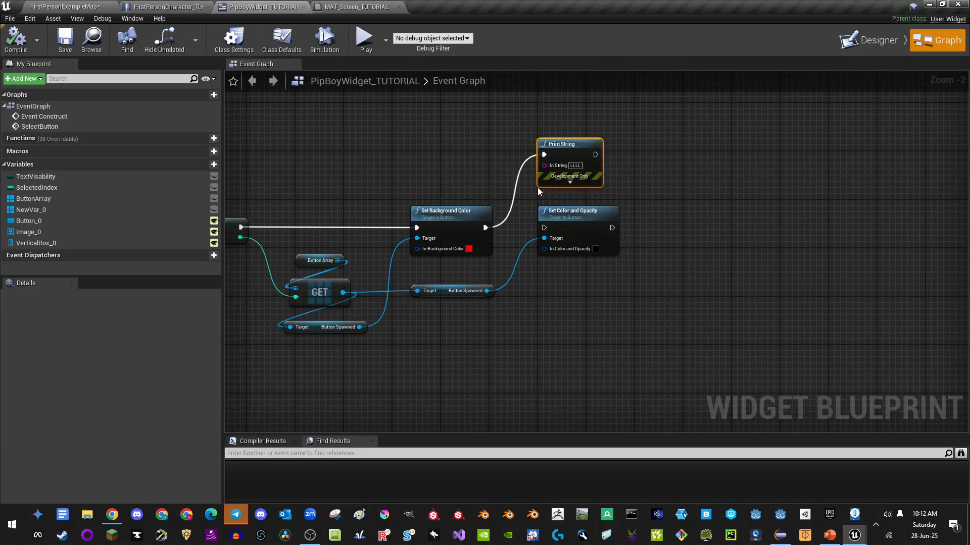
{"action": "left_click_drag", "start_coordinate": [485, 228], "coordinate": [545, 229]}
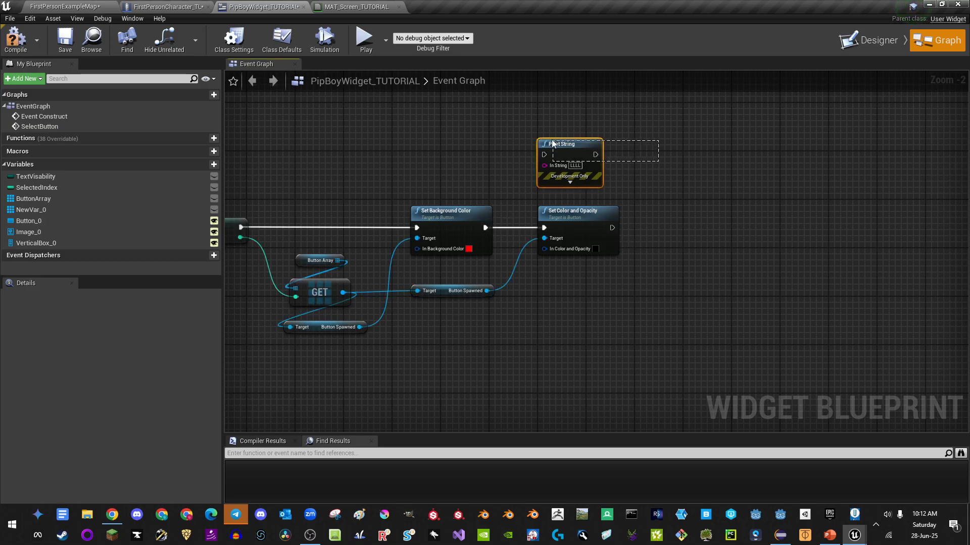
Step: Play the level again, raise the PipBoy and scroll both ways to test the selected item's background and color change
{"action": "left_click", "coordinate": [364, 38]}
{"action": "key", "text": "Tab"}
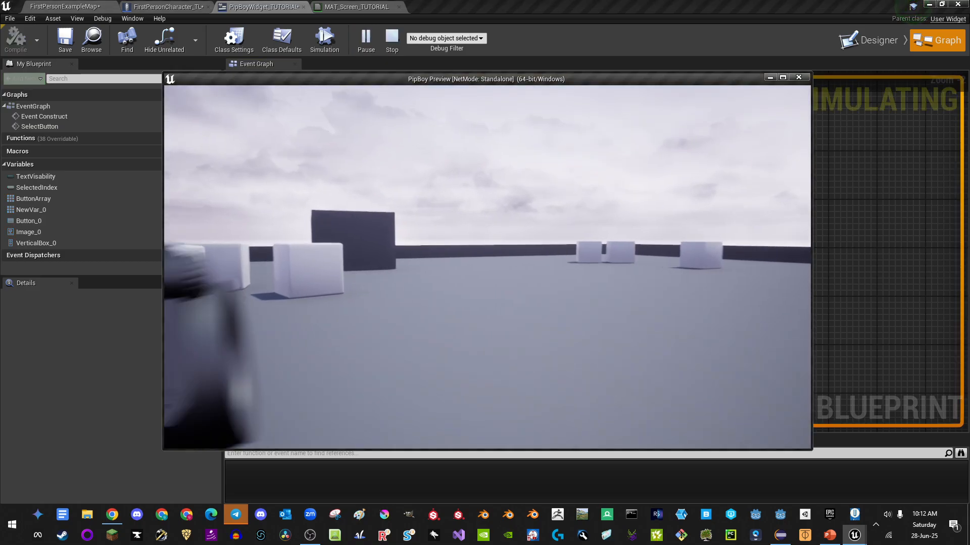
{"action": "scroll", "coordinate": [488, 266], "scroll_direction": "down", "scroll_amount": 3}
{"action": "scroll", "coordinate": [487, 267], "scroll_direction": "down", "scroll_amount": 8}
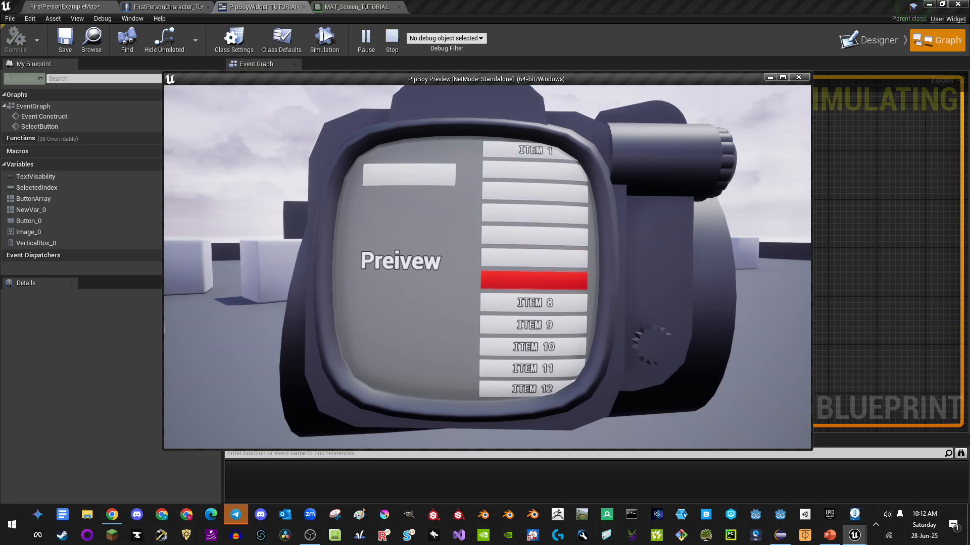
{"action": "scroll", "coordinate": [488, 266], "scroll_direction": "up", "scroll_amount": 3}
{"action": "scroll", "coordinate": [487, 267], "scroll_direction": "up", "scroll_amount": 8}
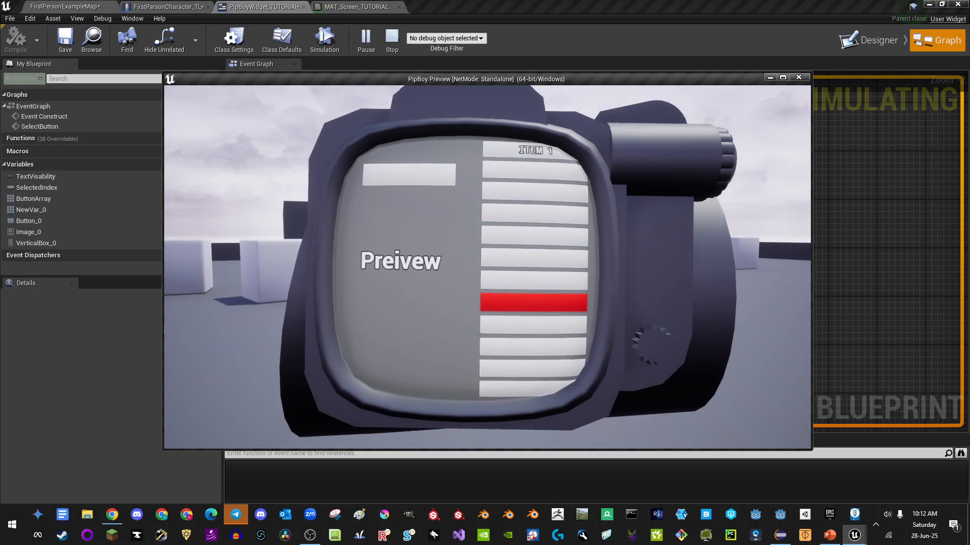
Step: Stop playing, delete the Set Color and Opacity node after the red Set Background Color, and replay the level to check the item labels
{"action": "scroll", "coordinate": [487, 267], "scroll_direction": "down", "scroll_amount": 6}
{"action": "key", "text": "Escape"}
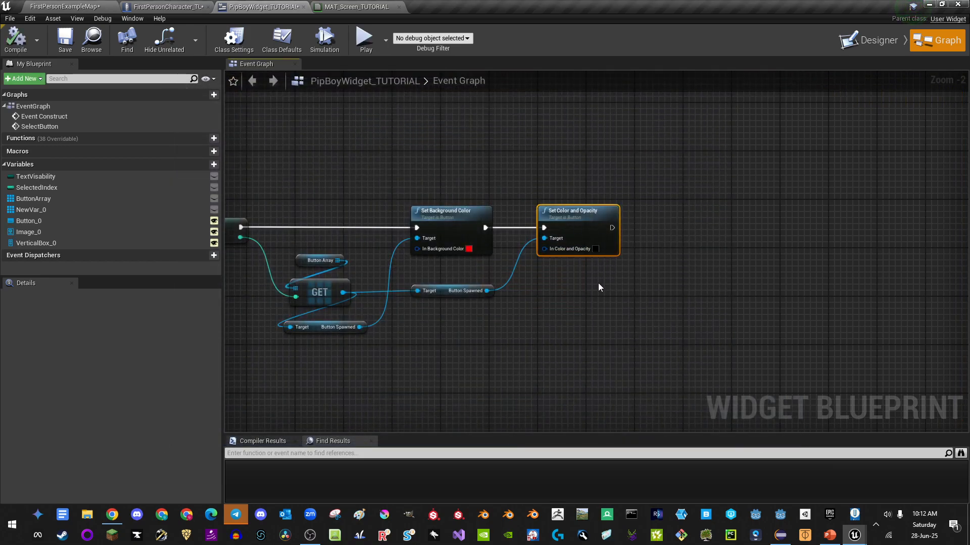
{"action": "key", "text": "Delete"}
{"action": "left_click", "coordinate": [367, 45]}
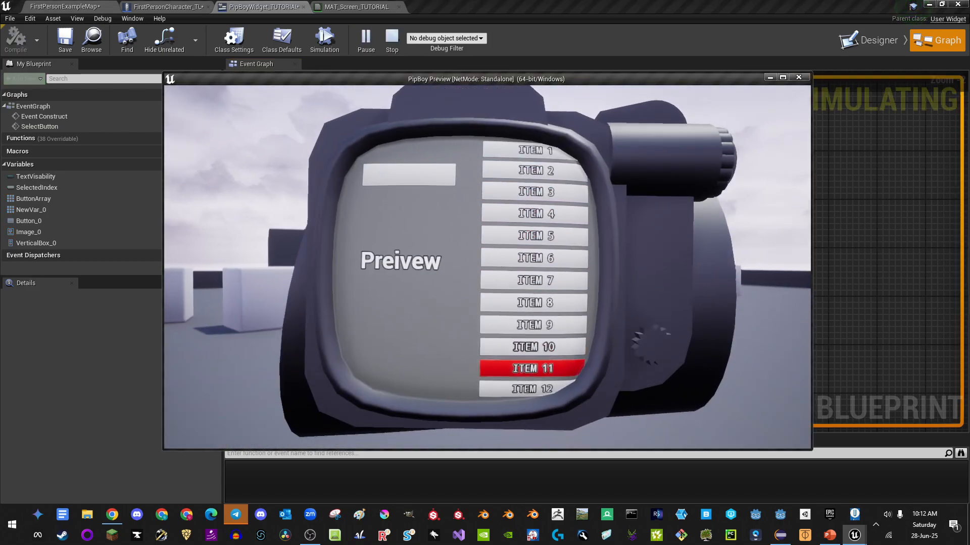
{"action": "key", "text": "Escape"}
{"action": "right_click_drag", "start_coordinate": [312, 234], "coordinate": [803, 230]}
{"action": "right_click_drag", "start_coordinate": [376, 194], "coordinate": [861, 208]}
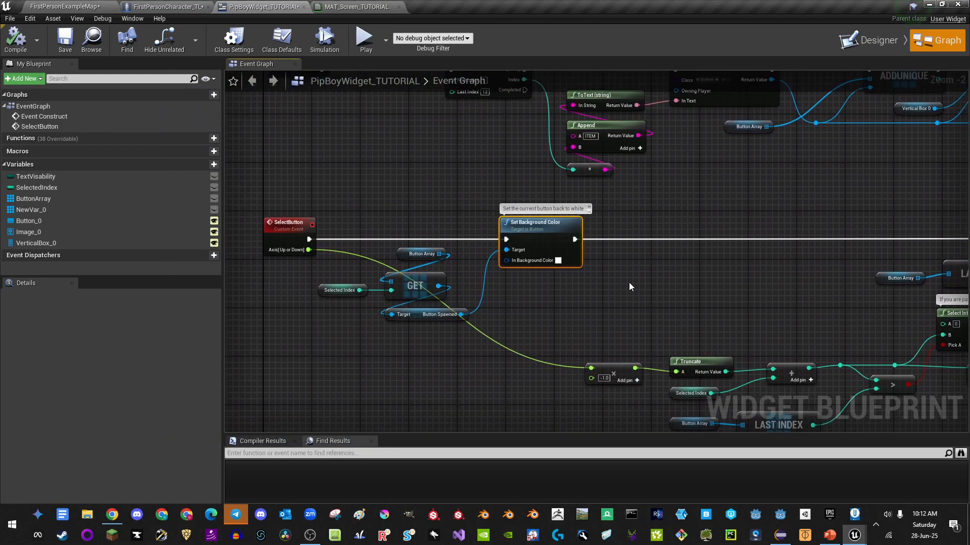
{"action": "right_click_drag", "start_coordinate": [629, 283], "coordinate": [451, 273]}
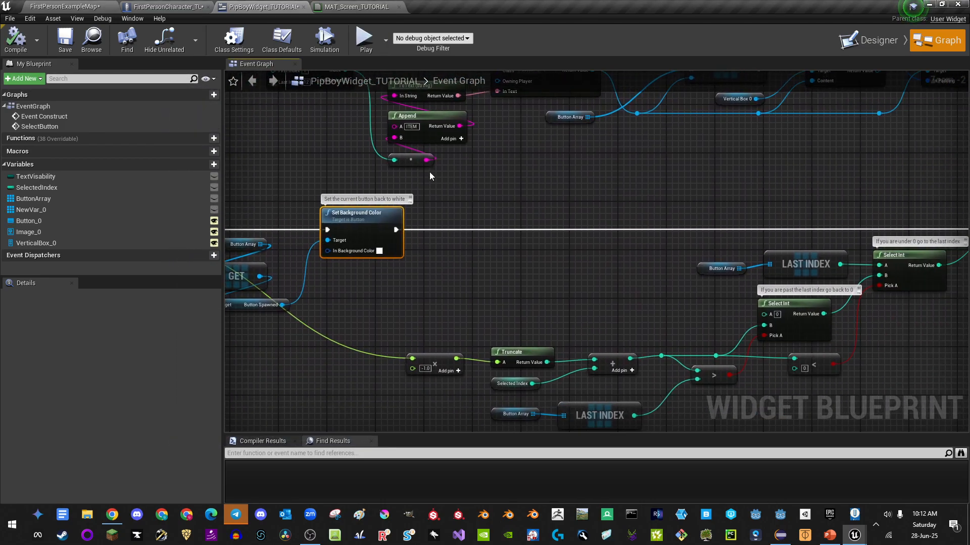
Step: In FirstPersonCharacter_TUTORIAL's event graph, select all the dial rotation nodes and move them closer above the Select Button chain
{"action": "left_click", "coordinate": [192, 4]}
{"action": "scroll", "coordinate": [440, 205], "scroll_direction": "down", "scroll_amount": 2}
{"action": "right_click_drag", "start_coordinate": [363, 227], "coordinate": [374, 171]}
{"action": "scroll", "coordinate": [374, 171], "scroll_direction": "up", "scroll_amount": 1}
{"action": "scroll", "coordinate": [443, 204], "scroll_direction": "up", "scroll_amount": 1}
{"action": "right_click_drag", "start_coordinate": [443, 204], "coordinate": [311, 150]}
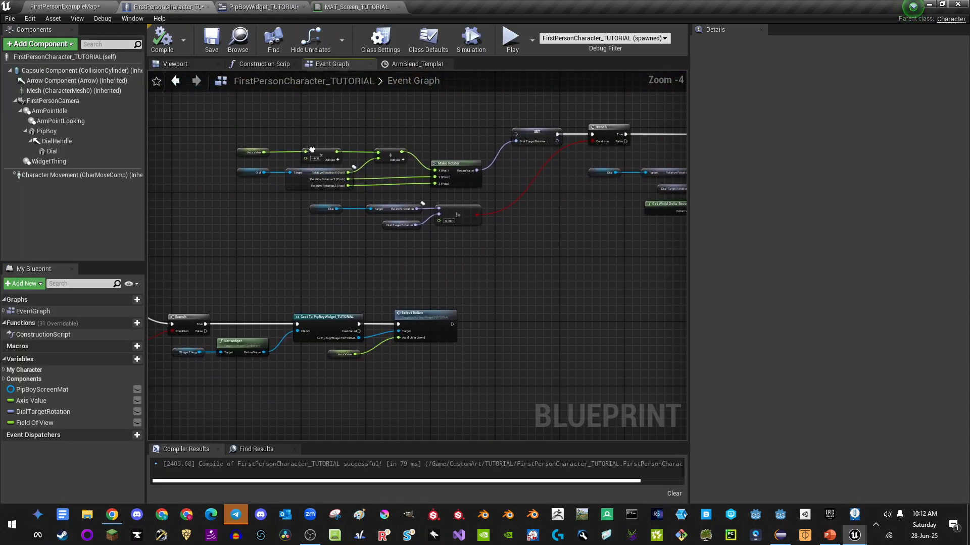
{"action": "scroll", "coordinate": [311, 150], "scroll_direction": "down", "scroll_amount": 3}
{"action": "left_click_drag", "start_coordinate": [568, 234], "coordinate": [569, 233]}
{"action": "scroll", "coordinate": [416, 198], "scroll_direction": "up", "scroll_amount": 3}
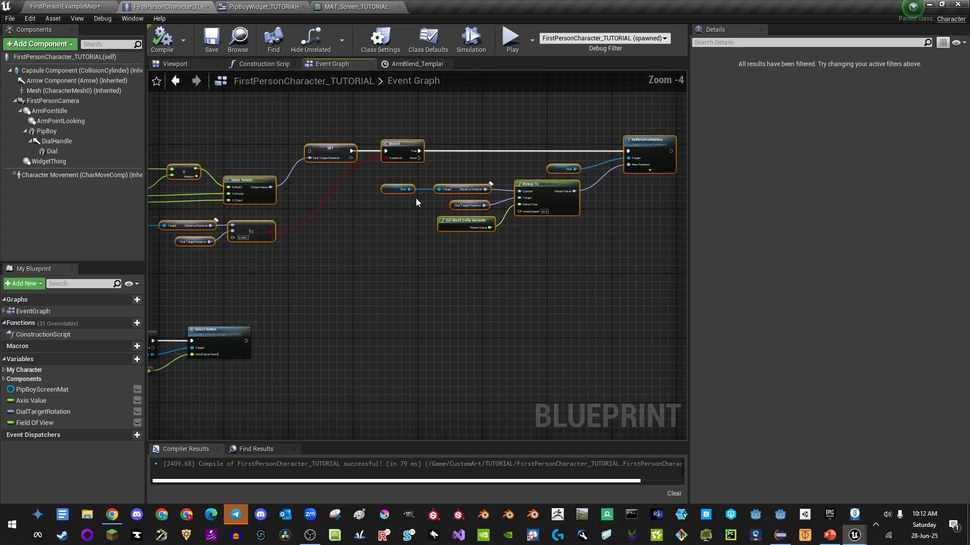
{"action": "left_click_drag", "start_coordinate": [470, 173], "coordinate": [446, 181]}
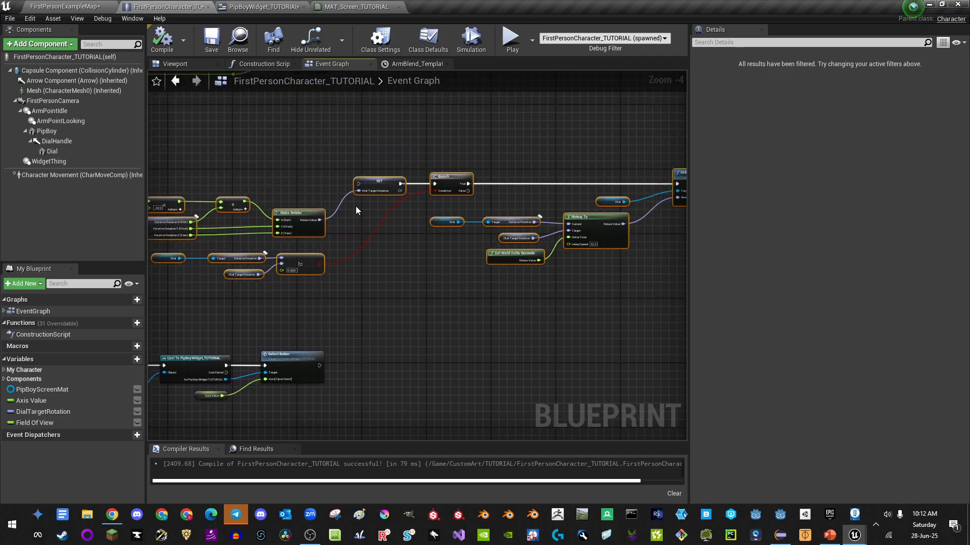
Step: Connect the Sequence's first execution output to the SET Dial Target Rotation node and shift the dial nodes to straighten the wire
{"action": "right_click_drag", "start_coordinate": [283, 198], "coordinate": [483, 218]}
{"action": "right_click_drag", "start_coordinate": [309, 174], "coordinate": [400, 174]}
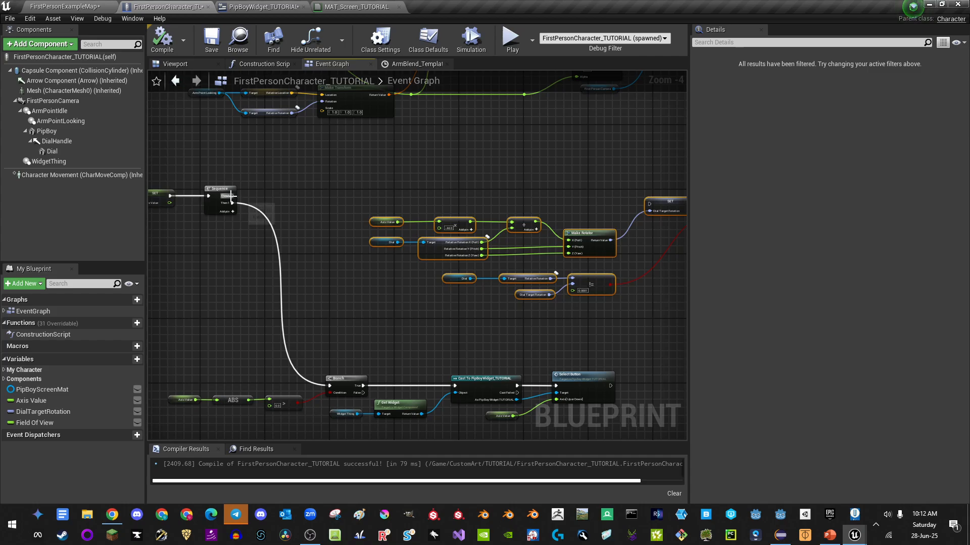
{"action": "left_click_drag", "start_coordinate": [231, 196], "coordinate": [650, 204]}
{"action": "right_click_drag", "start_coordinate": [683, 204], "coordinate": [416, 183]}
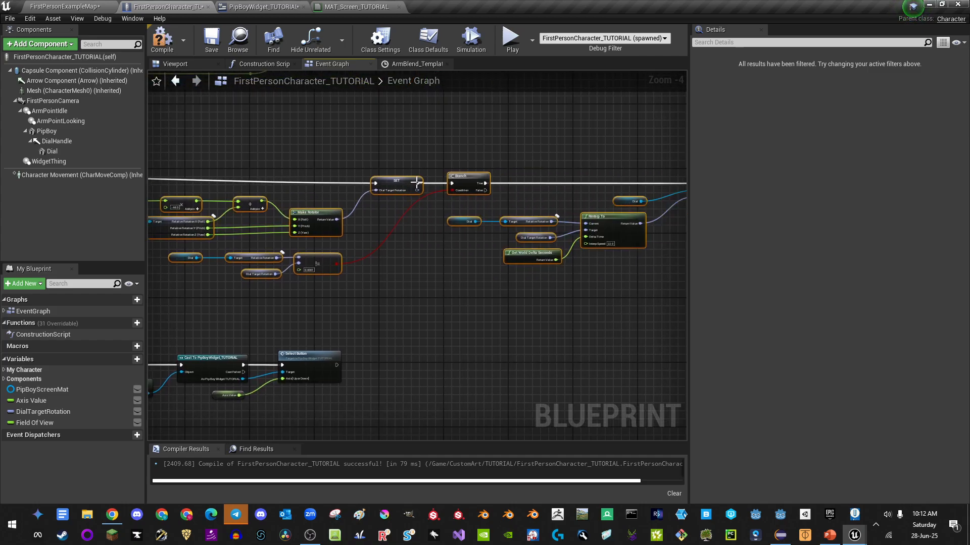
{"action": "left_click_drag", "start_coordinate": [389, 180], "coordinate": [401, 172]}
{"action": "right_click_drag", "start_coordinate": [384, 170], "coordinate": [402, 192]}
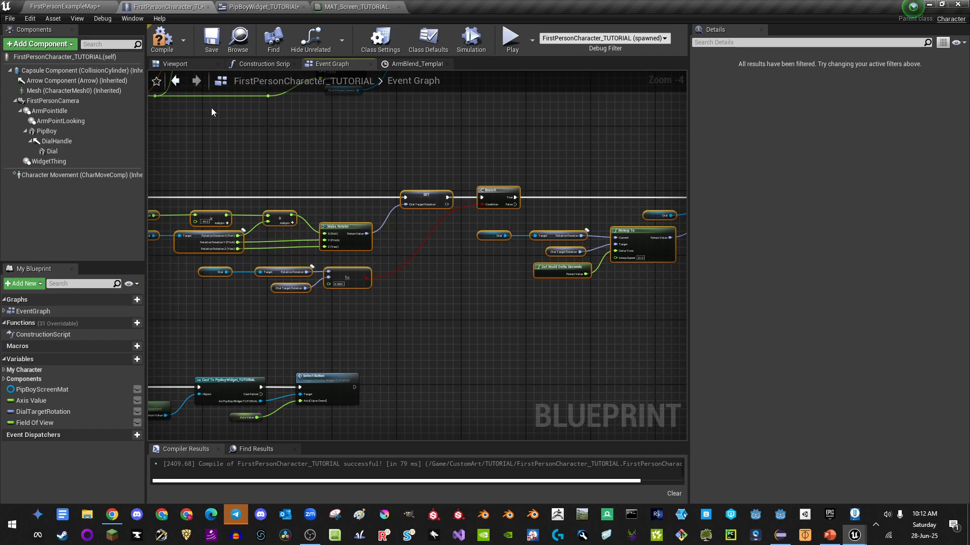
Step: Inspect the DialHandle arrow and its child Dial mesh on the PipBoy in the character's 3D view
{"action": "left_click", "coordinate": [176, 64]}
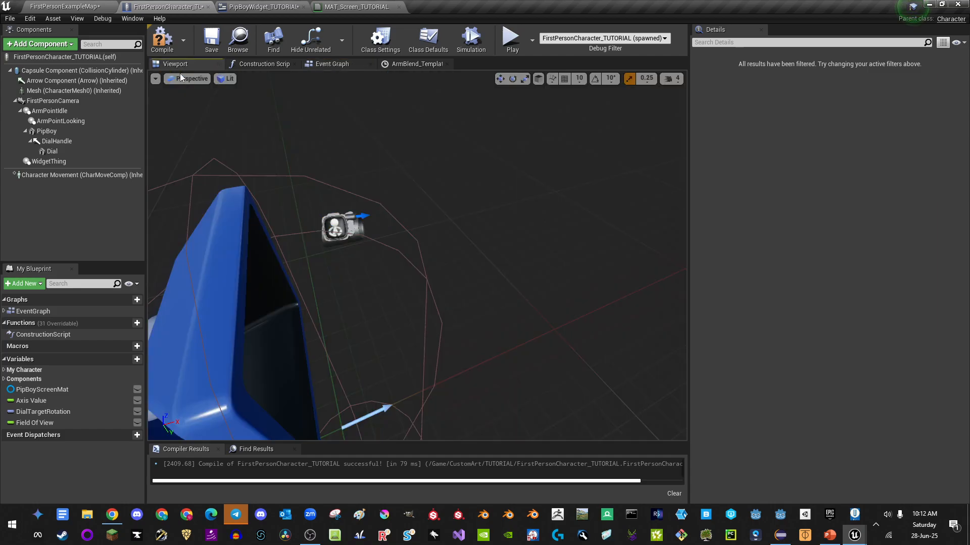
{"action": "left_click", "coordinate": [55, 142]}
{"action": "right_click_drag", "start_coordinate": [406, 219], "coordinate": [223, 183]}
{"action": "scroll", "coordinate": [408, 218], "scroll_direction": "down", "scroll_amount": 5}
{"action": "key", "text": "w"}
{"action": "key", "text": "s"}
{"action": "key", "text": "w"}
{"action": "key", "text": "s"}
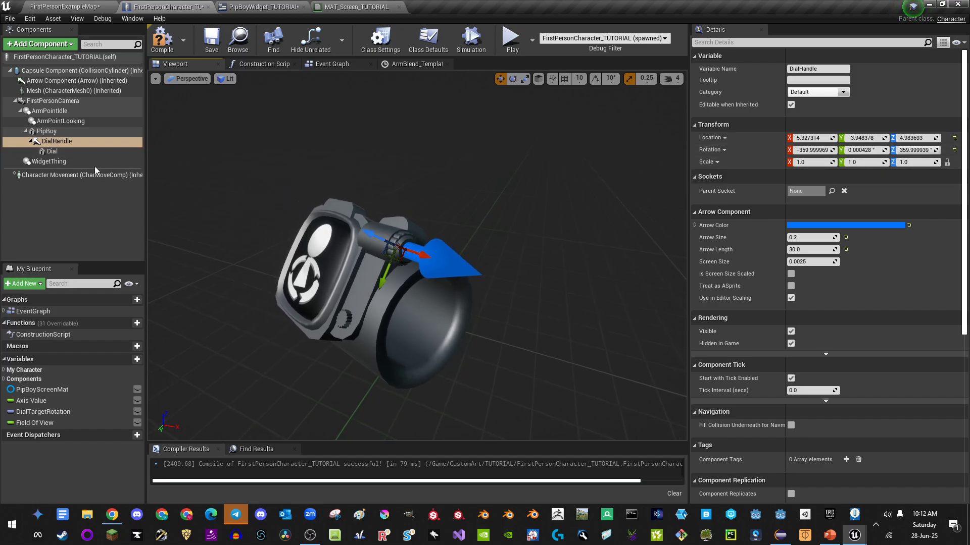
{"action": "left_click", "coordinate": [52, 151]}
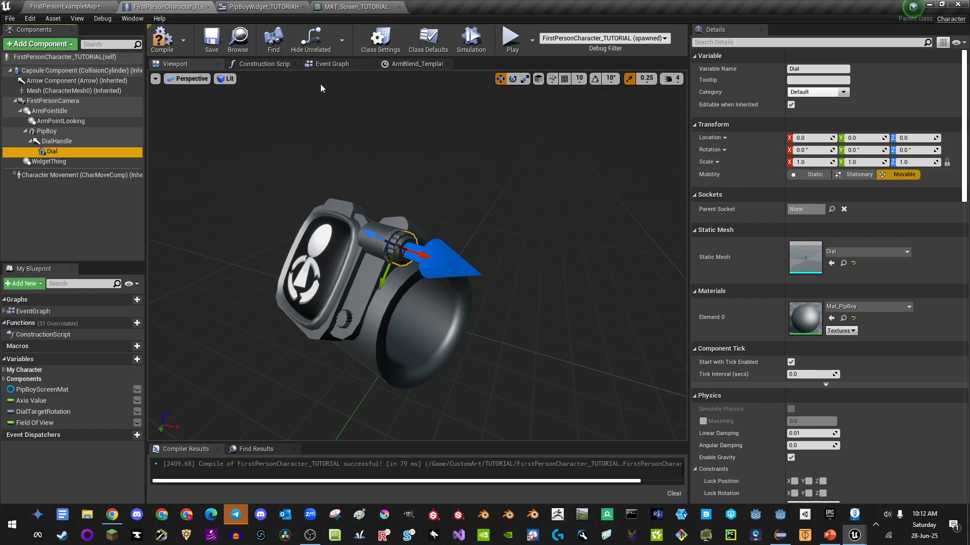
Step: Examine the Axis Value multiply and add nodes that feed the roll of the dial's Make Rotator
{"action": "left_click", "coordinate": [338, 65]}
{"action": "scroll", "coordinate": [462, 280], "scroll_direction": "down", "scroll_amount": 3}
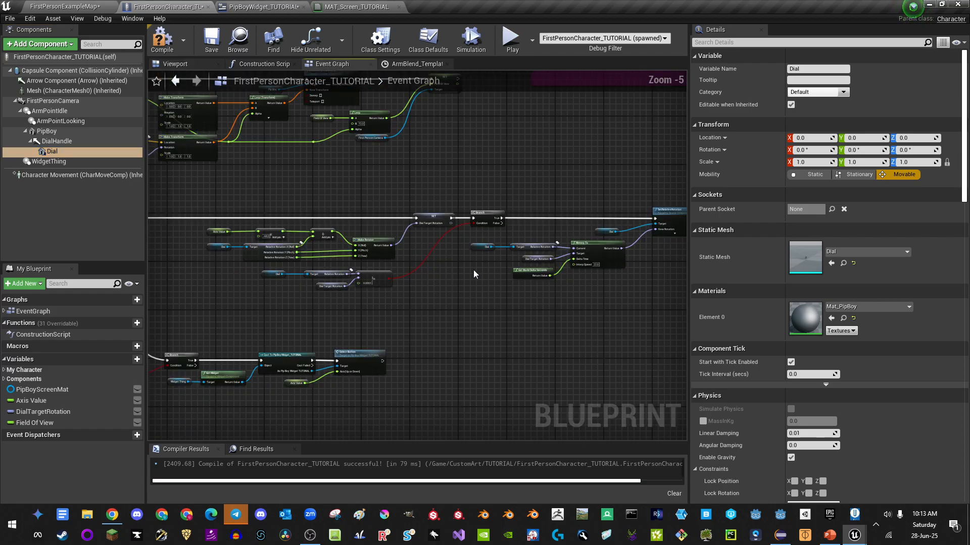
{"action": "right_click_drag", "start_coordinate": [474, 270], "coordinate": [586, 276]}
{"action": "scroll", "coordinate": [366, 223], "scroll_direction": "up", "scroll_amount": 3}
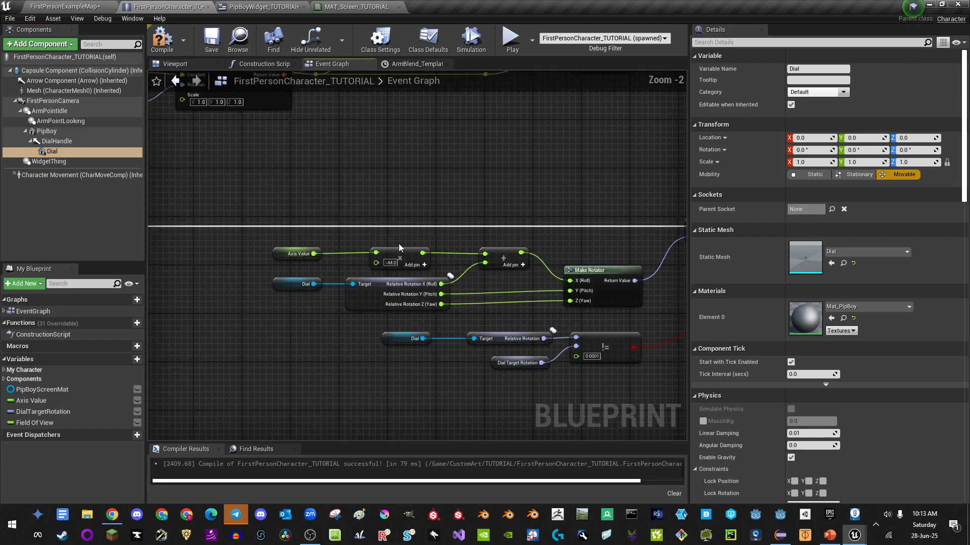
{"action": "right_click_drag", "start_coordinate": [398, 243], "coordinate": [369, 222]}
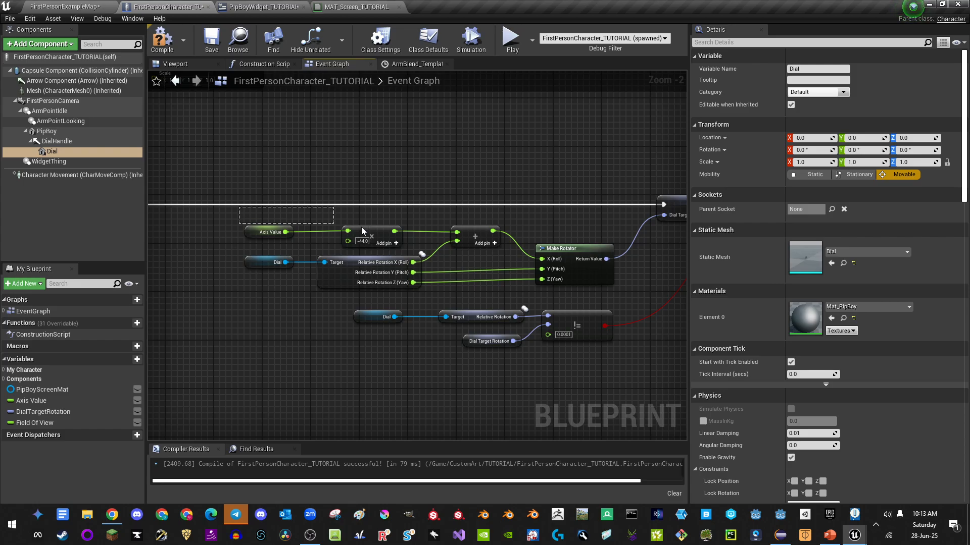
{"action": "left_click_drag", "start_coordinate": [534, 246], "coordinate": [535, 247]}
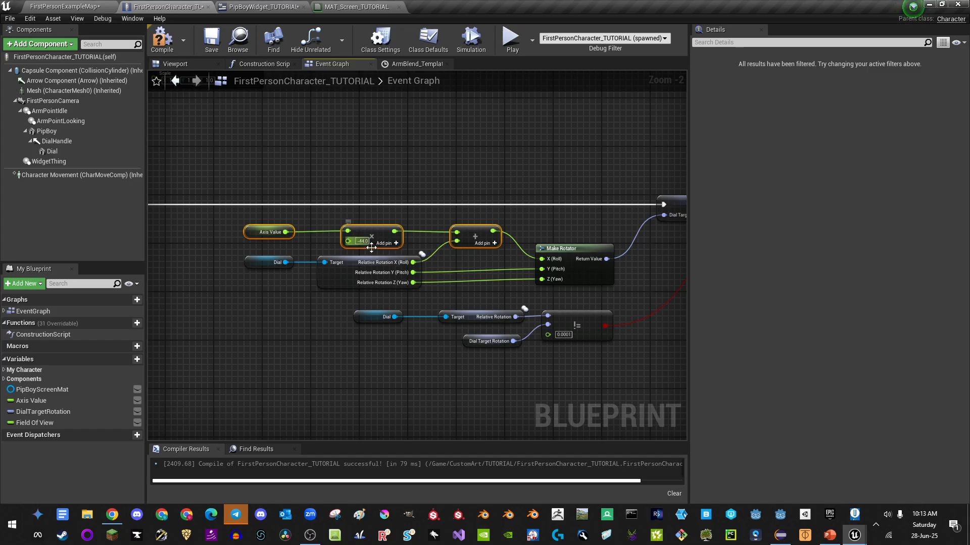
{"action": "right_click_drag", "start_coordinate": [482, 290], "coordinate": [456, 267]}
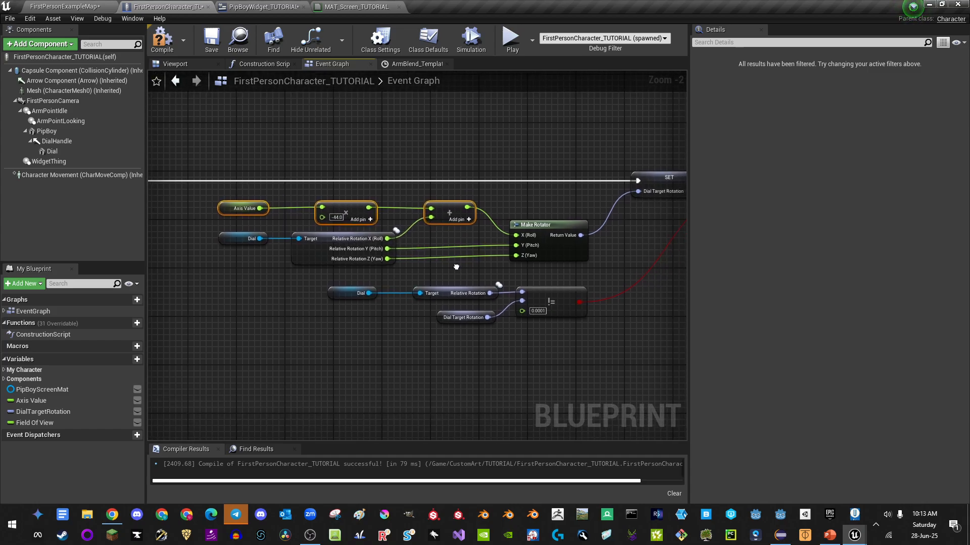
{"action": "scroll", "coordinate": [335, 215], "scroll_direction": "up", "scroll_amount": 2}
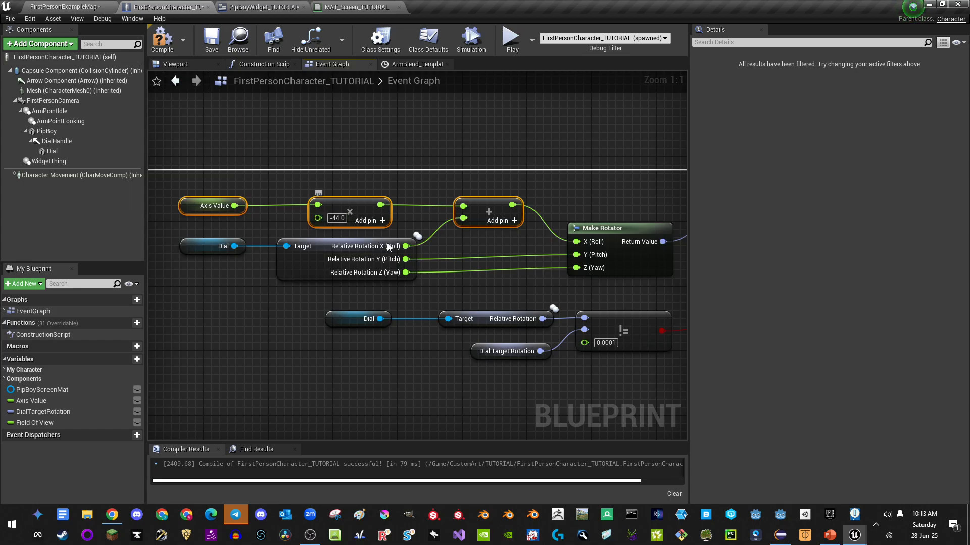
Step: Examine how the Dial's split relative rotation feeds the Make Rotator's roll, pitch and yaw inputs
{"action": "right_click_drag", "start_coordinate": [285, 279], "coordinate": [685, 275]}
{"action": "scroll", "coordinate": [685, 275], "scroll_direction": "down", "scroll_amount": 3}
{"action": "scroll", "coordinate": [371, 217], "scroll_direction": "up", "scroll_amount": 3}
{"action": "right_click_drag", "start_coordinate": [279, 178], "coordinate": [149, 175]}
{"action": "right_click_drag", "start_coordinate": [460, 291], "coordinate": [268, 251]}
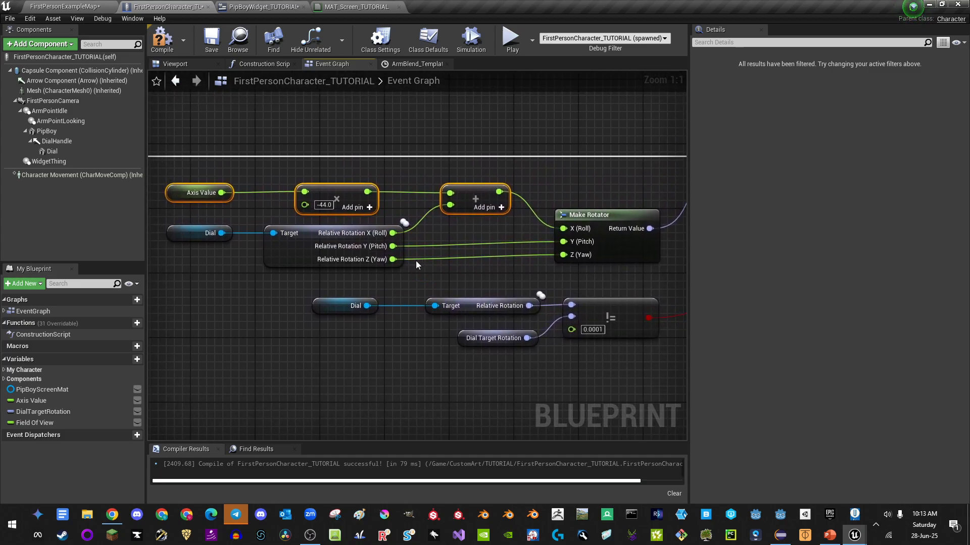
{"action": "left_click_drag", "start_coordinate": [416, 261], "coordinate": [332, 256]}
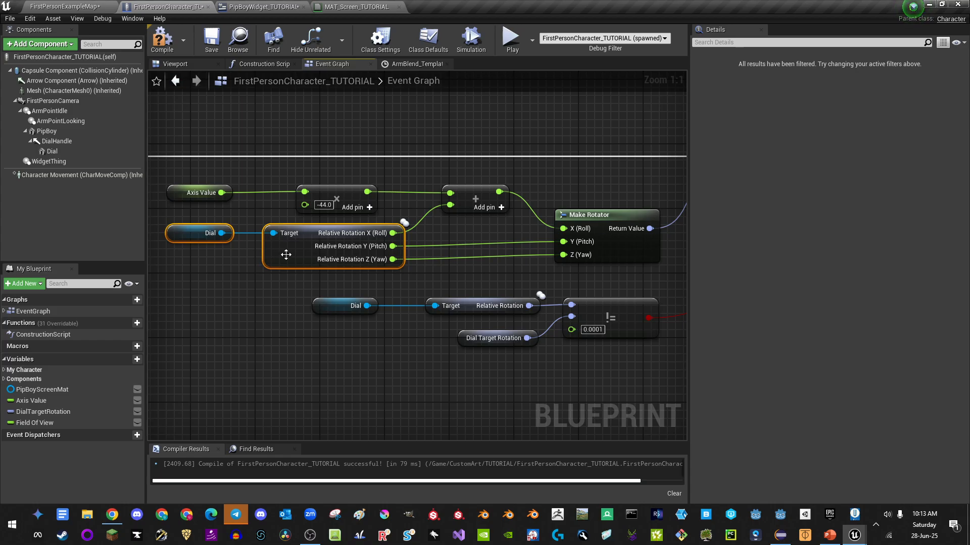
{"action": "left_click", "coordinate": [623, 252]}
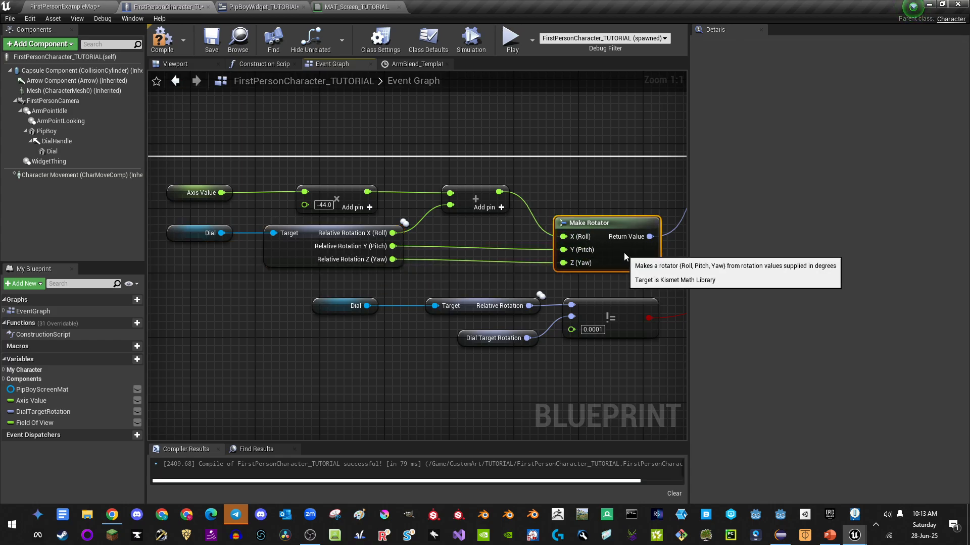
{"action": "left_click_drag", "start_coordinate": [164, 247], "coordinate": [182, 244]}
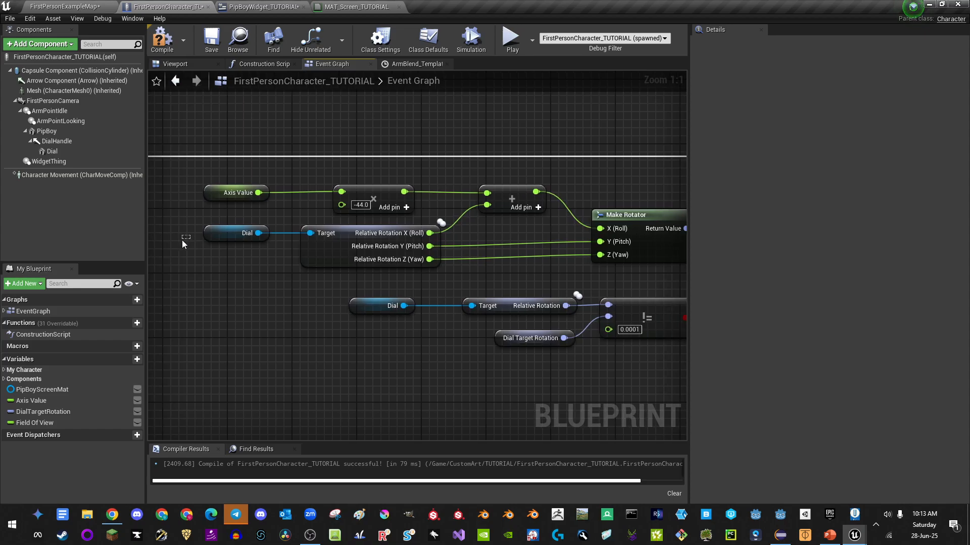
{"action": "left_click_drag", "start_coordinate": [661, 278], "coordinate": [510, 274]}
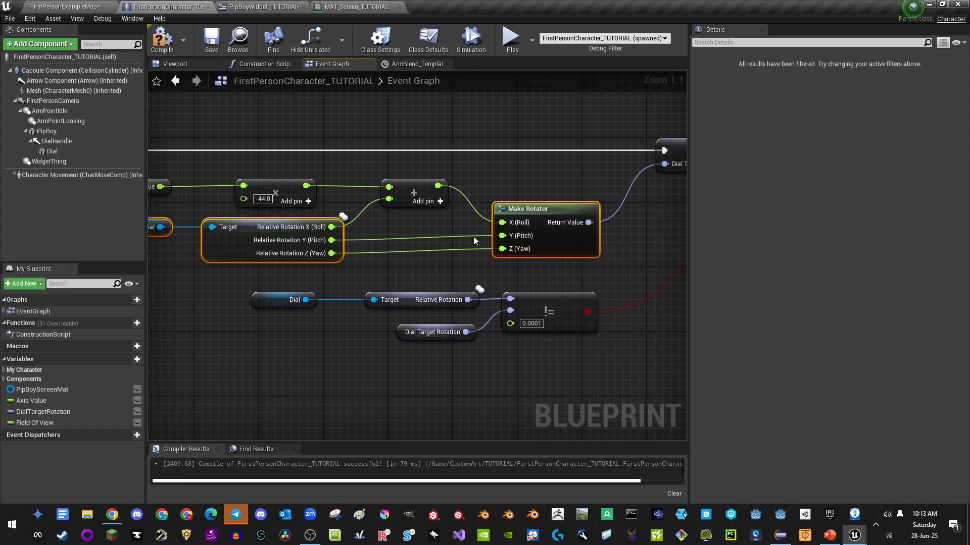
Step: Examine the not-equal comparison between the Dial's relative rotation and Dial Target Rotation that drives the Branch condition
{"action": "scroll", "coordinate": [487, 232], "scroll_direction": "down", "scroll_amount": 1}
{"action": "right_click_drag", "start_coordinate": [487, 233], "coordinate": [418, 262]}
{"action": "left_click_drag", "start_coordinate": [167, 266], "coordinate": [496, 323]}
{"action": "right_click_drag", "start_coordinate": [497, 323], "coordinate": [148, 313]}
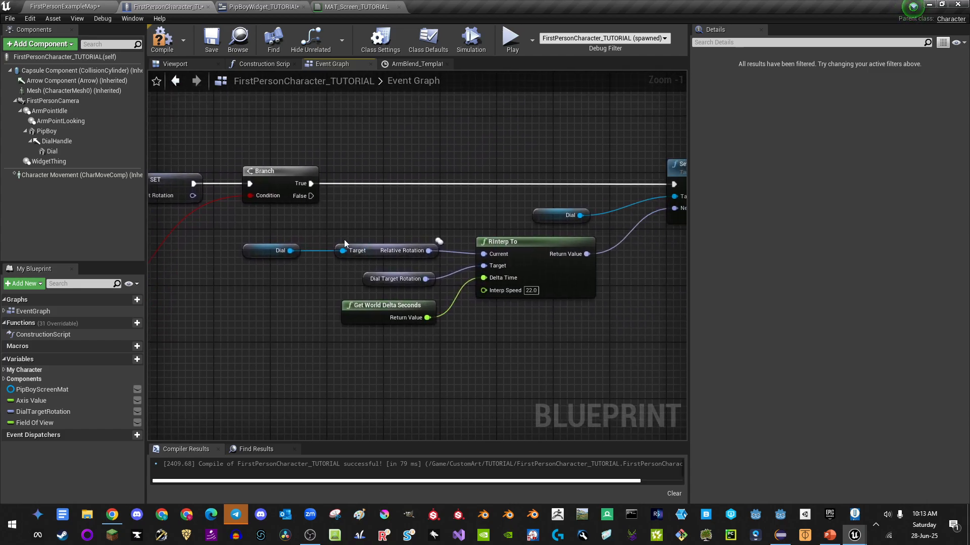
{"action": "right_click_drag", "start_coordinate": [305, 216], "coordinate": [651, 195]}
{"action": "right_click_drag", "start_coordinate": [220, 274], "coordinate": [329, 277]}
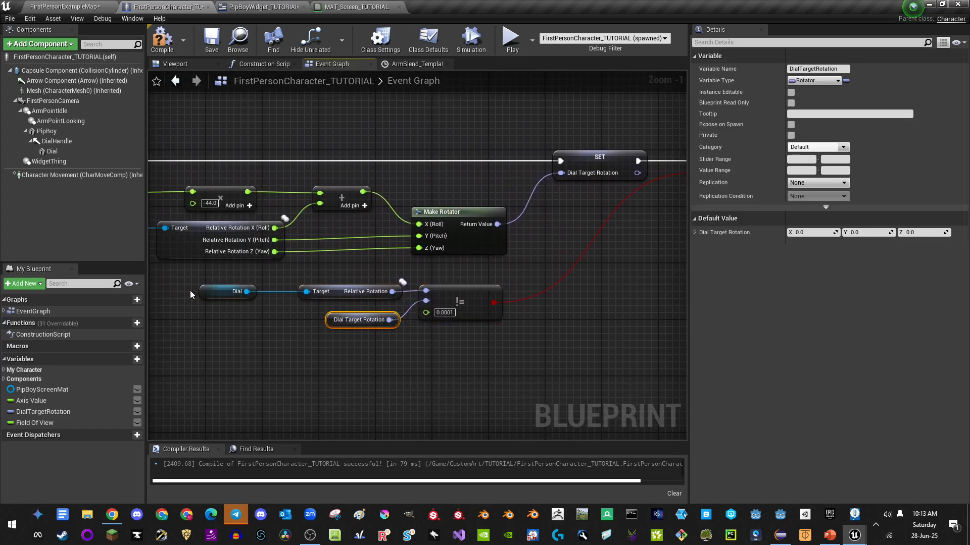
{"action": "left_click_drag", "start_coordinate": [385, 312], "coordinate": [387, 311]}
{"action": "right_click_drag", "start_coordinate": [580, 306], "coordinate": [174, 327]}
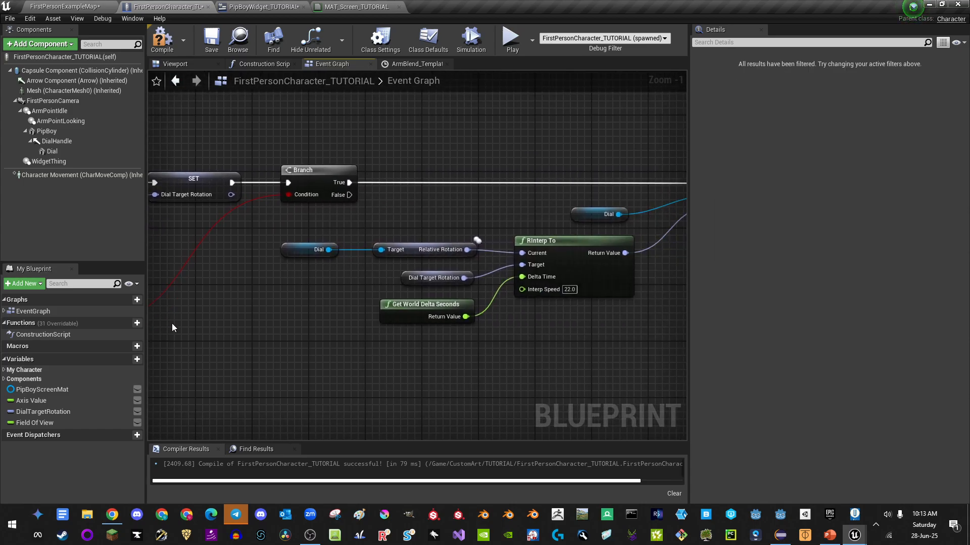
Step: Examine the RInterp To node, its inputs and its interp speed leading into the Dial's SetRelativeRotation
{"action": "right_click_drag", "start_coordinate": [492, 199], "coordinate": [435, 192]}
{"action": "scroll", "coordinate": [436, 192], "scroll_direction": "down", "scroll_amount": 1}
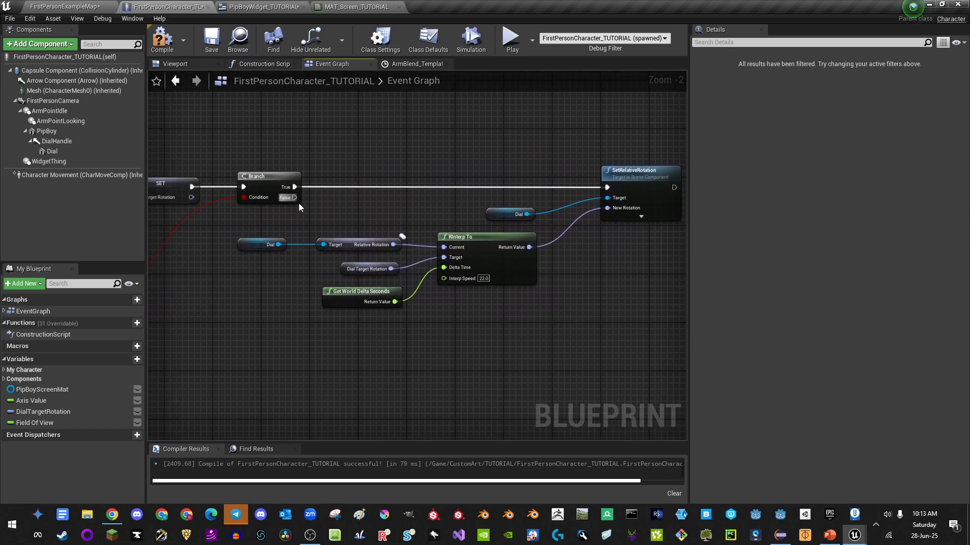
{"action": "left_click_drag", "start_coordinate": [472, 298], "coordinate": [473, 308]}
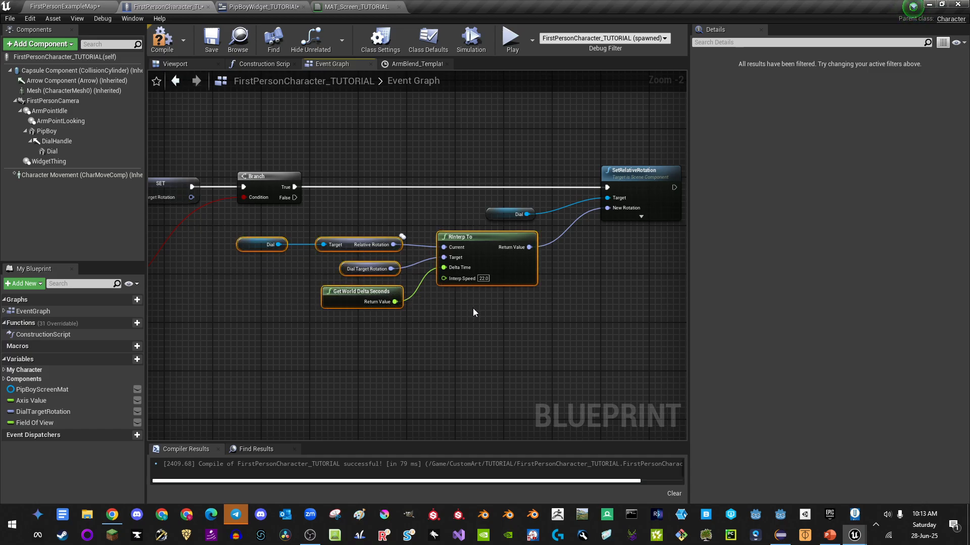
{"action": "scroll", "coordinate": [473, 308], "scroll_direction": "up", "scroll_amount": 2}
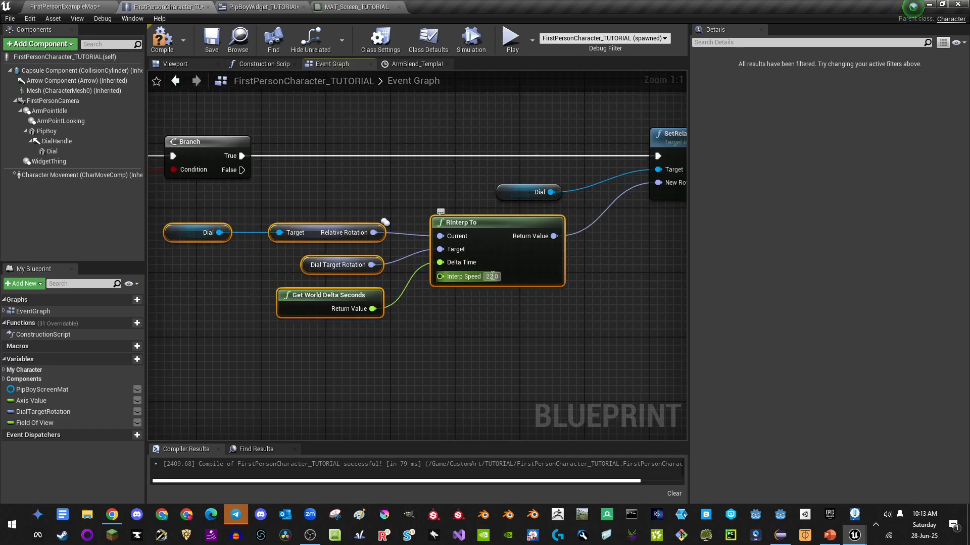
Step: Play the level, raise the PipBoy and scroll repeatedly through the items to test the dial rotation and highlighting
{"action": "left_click", "coordinate": [511, 42]}
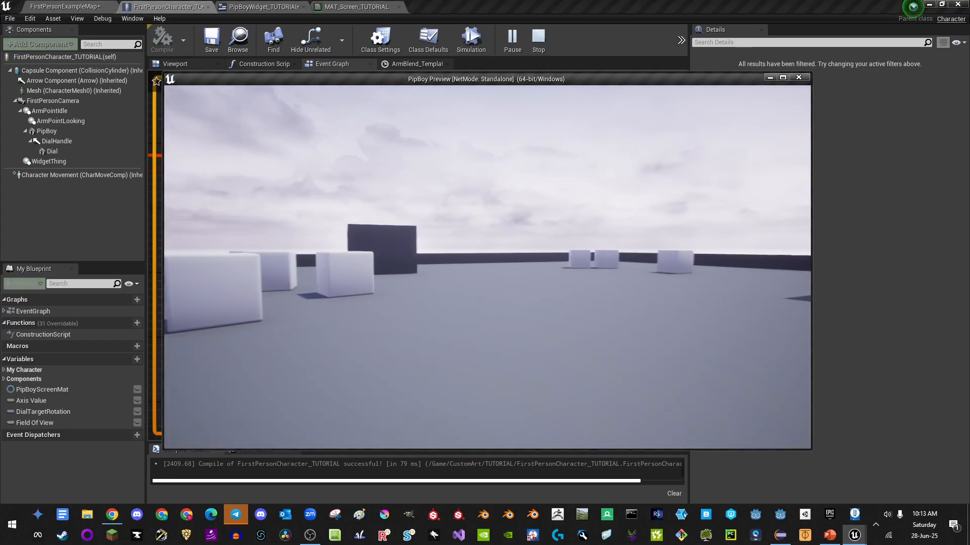
{"action": "key", "text": "Tab"}
{"action": "scroll", "coordinate": [487, 267], "scroll_direction": "down", "scroll_amount": 9}
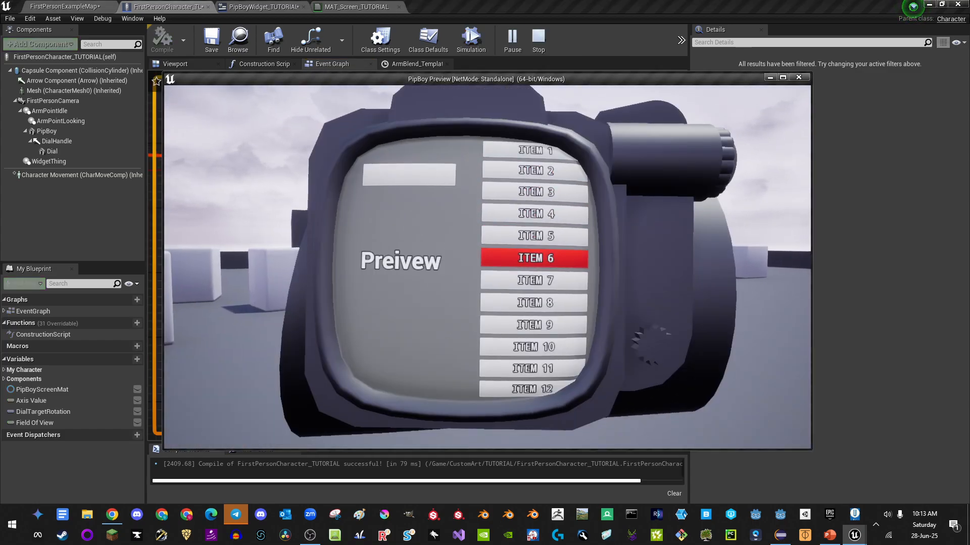
{"action": "scroll", "coordinate": [488, 266], "scroll_direction": "down", "scroll_amount": 16}
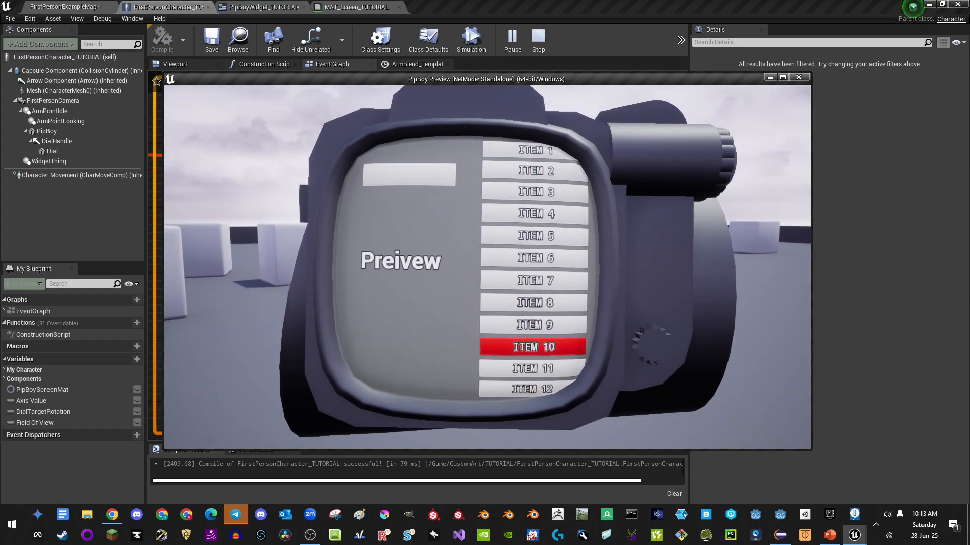
{"action": "scroll", "coordinate": [487, 267], "scroll_direction": "down", "scroll_amount": 10}
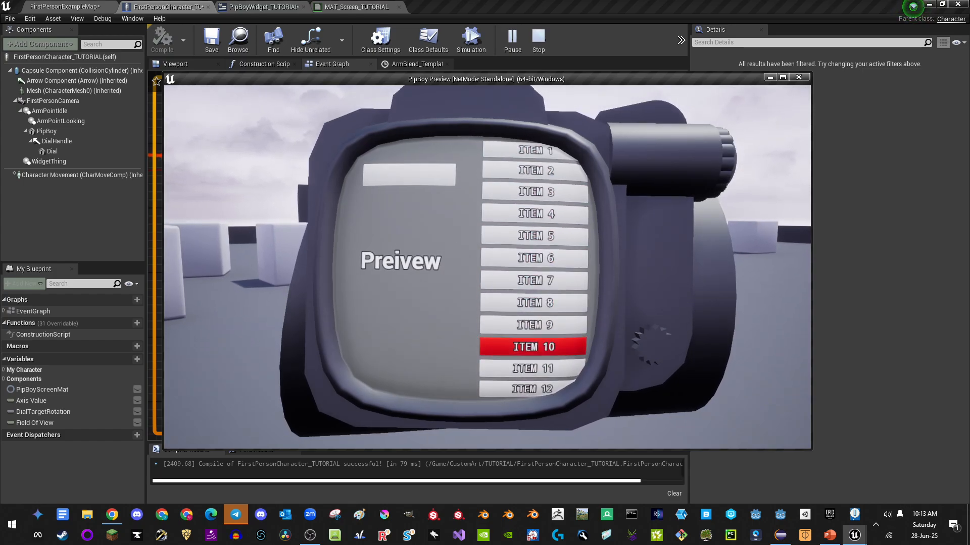
{"action": "scroll", "coordinate": [488, 267], "scroll_direction": "down", "scroll_amount": 12}
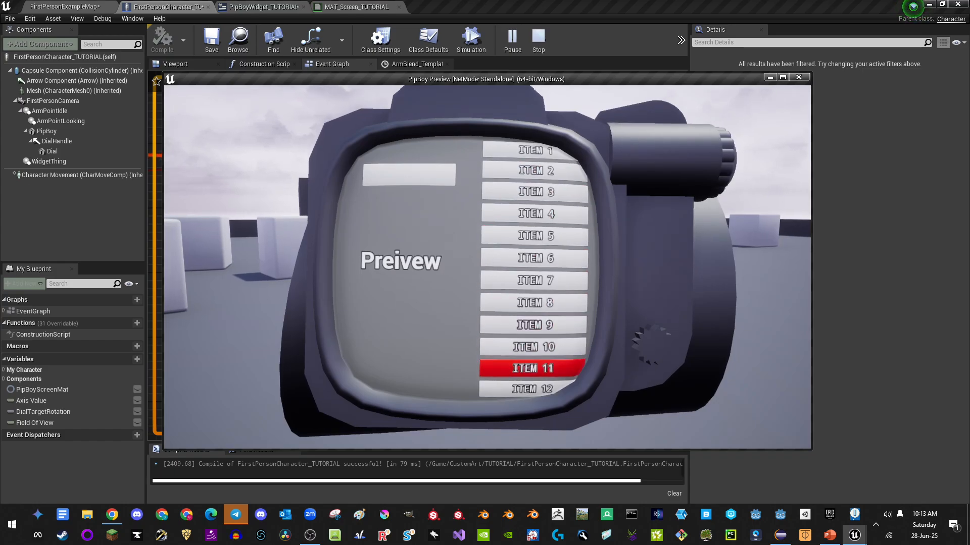
Step: Scroll through a few more PipBoy items and end the play test
{"action": "scroll", "coordinate": [488, 267], "scroll_direction": "up", "scroll_amount": 1}
{"action": "scroll", "coordinate": [488, 267], "scroll_direction": "down", "scroll_amount": 3}
{"action": "key", "text": "Escape"}
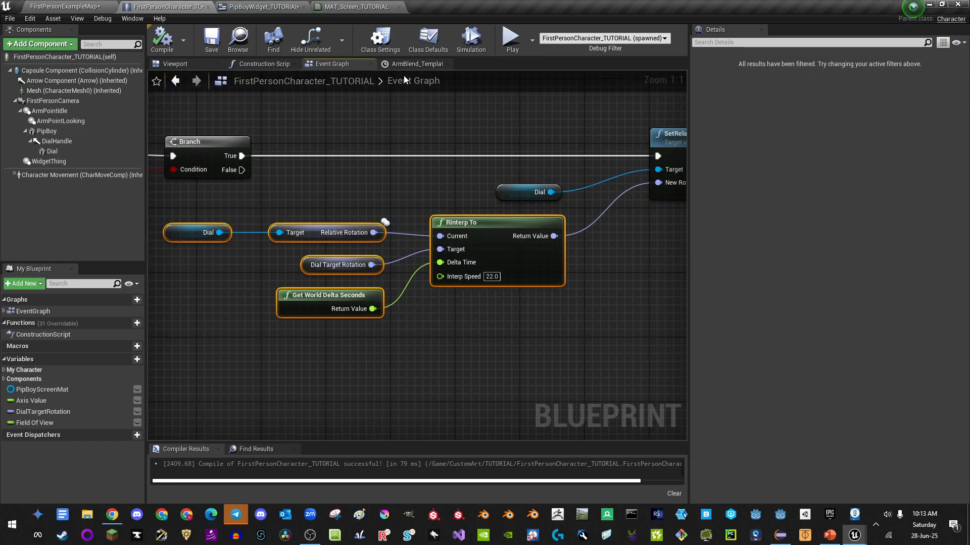
Step: In the MAT_Screen_TUTORIAL material, move the WidgetTexture node farther from the material output to make room for new nodes
{"action": "left_click", "coordinate": [356, 7]}
{"action": "right_click_drag", "start_coordinate": [446, 259], "coordinate": [327, 270]}
{"action": "right_click_drag", "start_coordinate": [476, 304], "coordinate": [525, 324]}
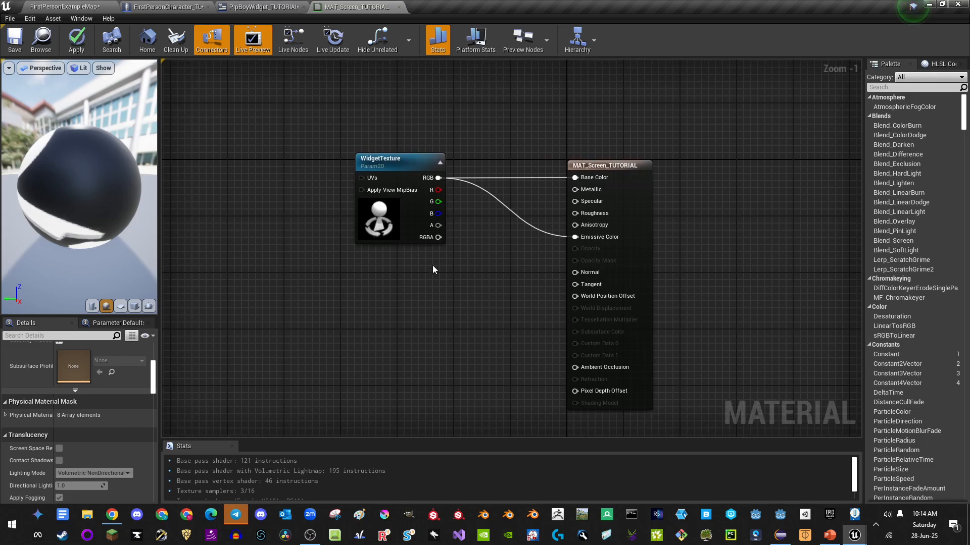
{"action": "right_click_drag", "start_coordinate": [460, 266], "coordinate": [422, 255]}
{"action": "scroll", "coordinate": [422, 256], "scroll_direction": "up", "scroll_amount": 1}
{"action": "left_click_drag", "start_coordinate": [355, 194], "coordinate": [234, 190]}
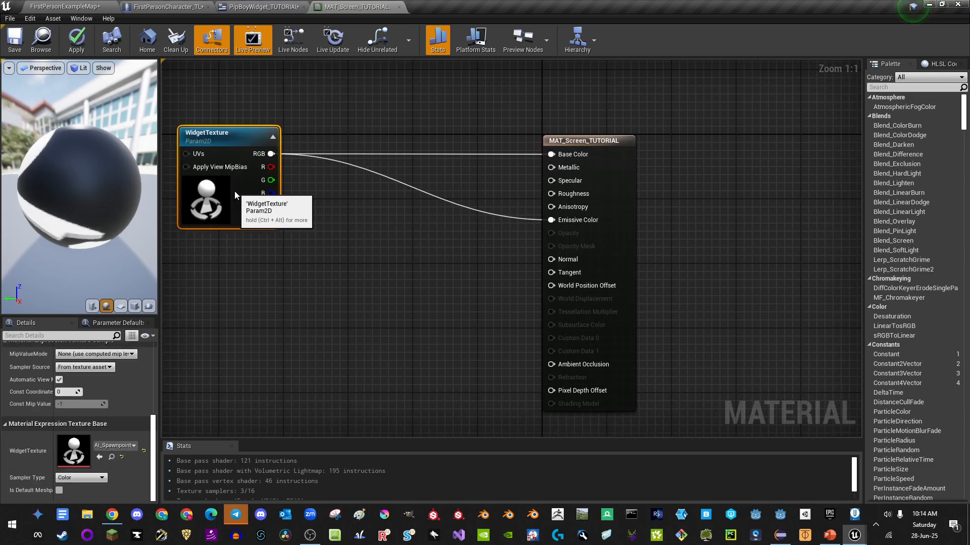
{"action": "left_click", "coordinate": [365, 233]}
{"action": "right_click_drag", "start_coordinate": [366, 234], "coordinate": [404, 230]}
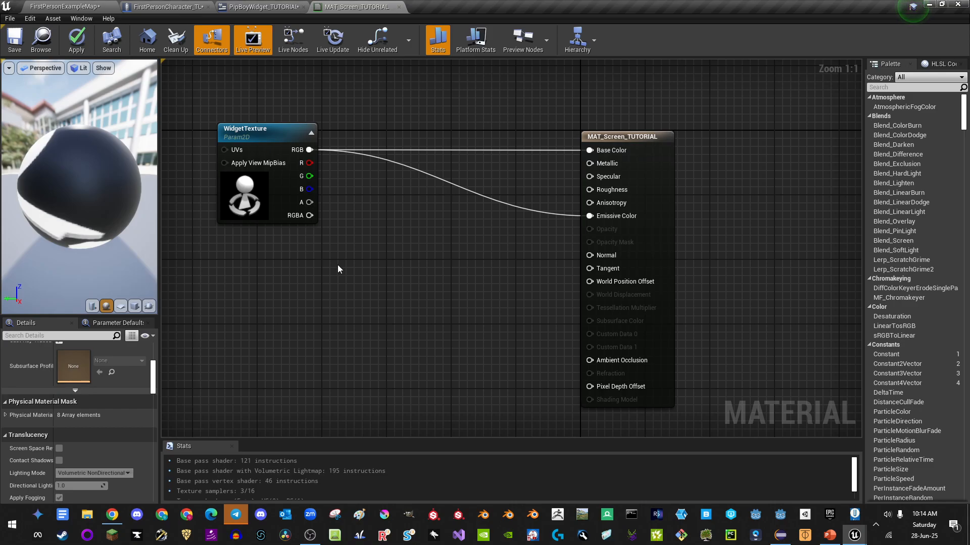
Step: Add a Desaturation node and place it between WidgetTexture and the material output
{"action": "right_click", "coordinate": [370, 271]}
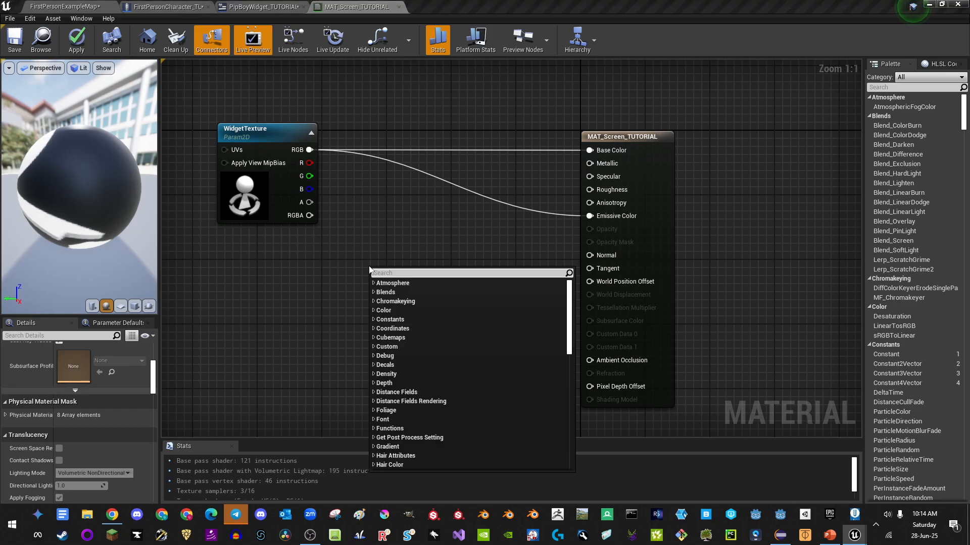
{"action": "scroll", "coordinate": [369, 270], "scroll_direction": "down", "scroll_amount": 15}
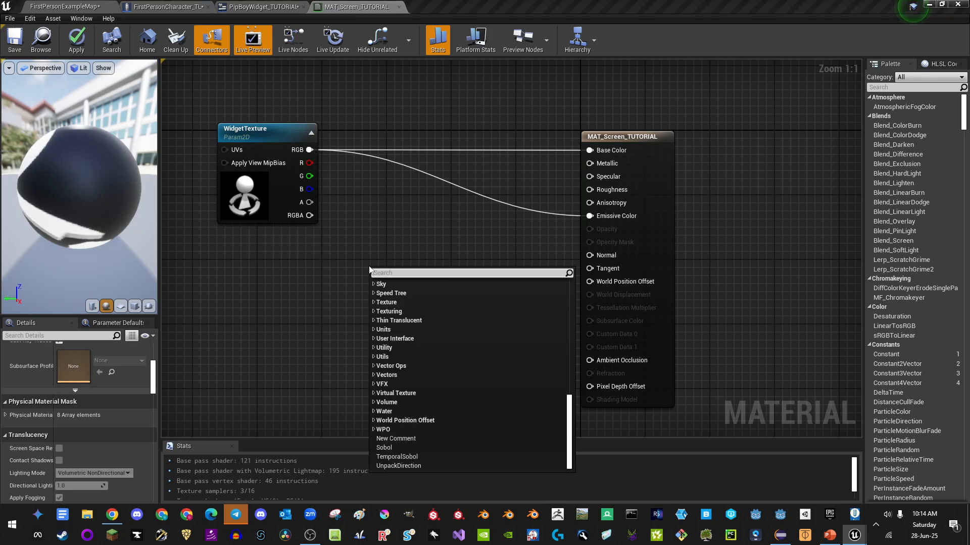
{"action": "type", "text": "des"}
{"action": "key", "text": "Down"}
{"action": "key", "text": "Down"}
{"action": "key", "text": "Down"}
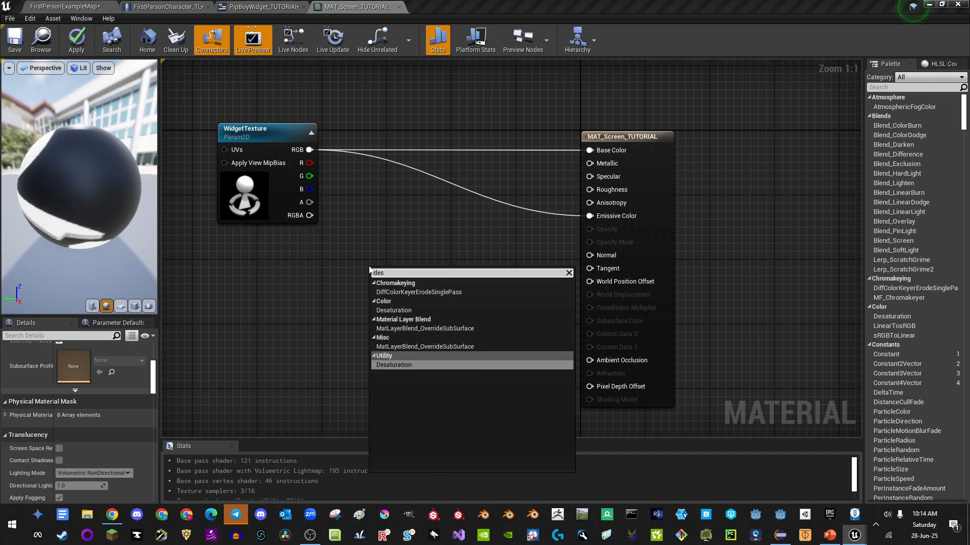
{"action": "key", "text": "Return"}
{"action": "left_click_drag", "start_coordinate": [389, 264], "coordinate": [414, 185]}
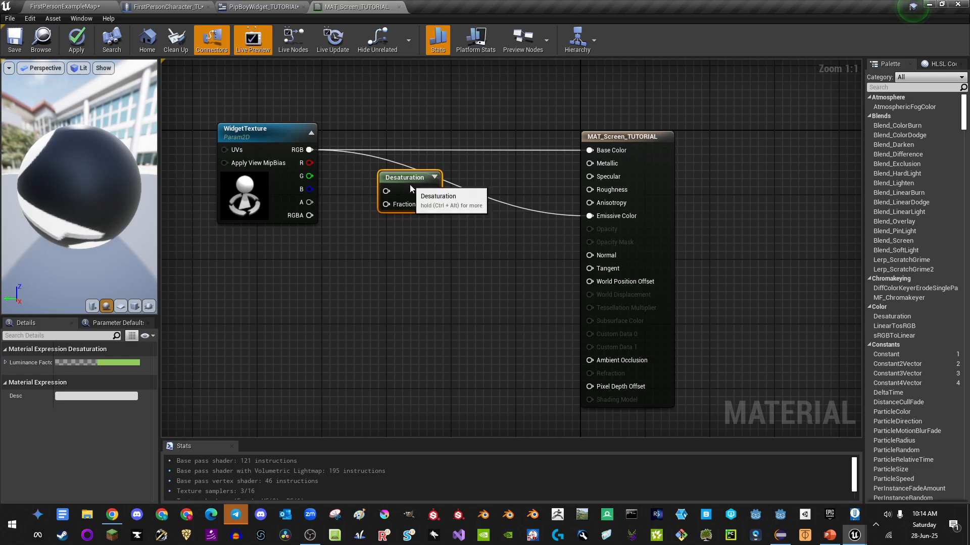
Step: Route WidgetTexture's RGB through Desaturation into Base Color and Emissive Color, and apply the material
{"action": "left_click_drag", "start_coordinate": [310, 150], "coordinate": [410, 151], "text": "ctrl"}
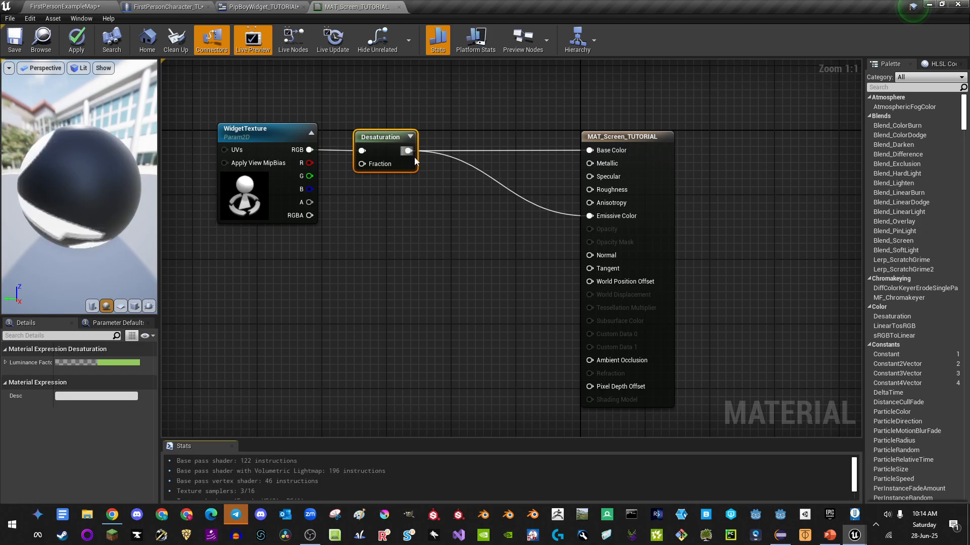
{"action": "right_click_drag", "start_coordinate": [347, 248], "coordinate": [349, 210]}
{"action": "left_click", "coordinate": [77, 42]}
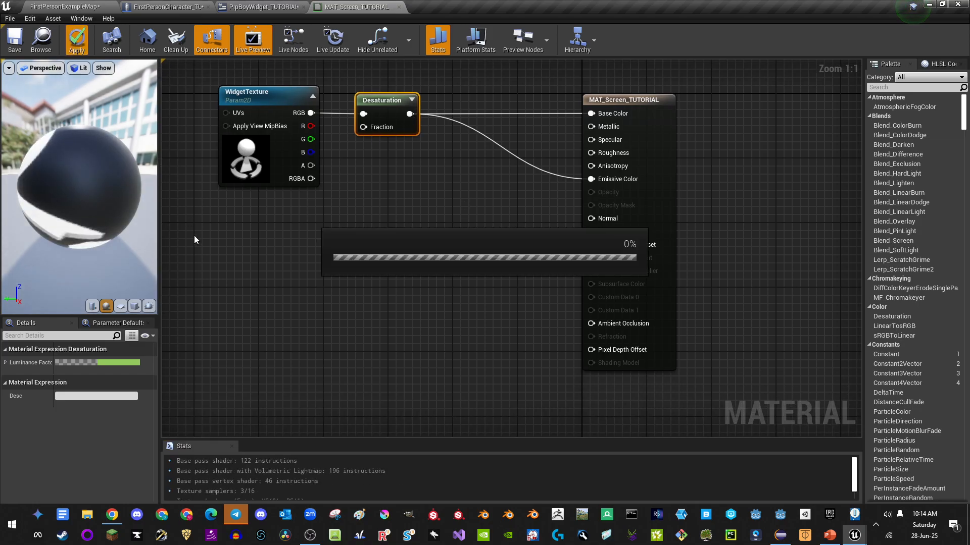
Step: Play the FirstPersonExampleMap level and raise the PipBoy to check its desaturated screen, and stop playing
{"action": "left_click", "coordinate": [71, 6]}
{"action": "left_click", "coordinate": [418, 36]}
{"action": "left_click", "coordinate": [383, 187]}
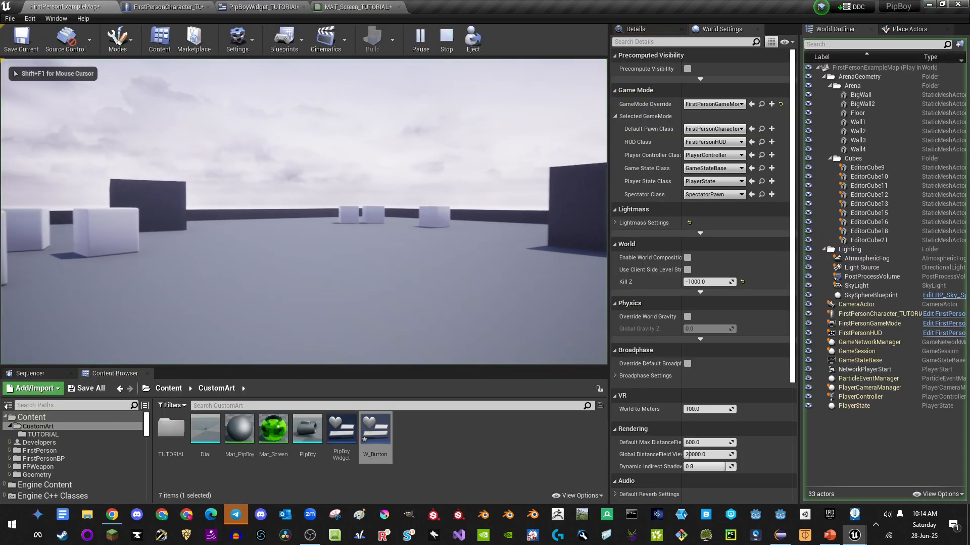
{"action": "key", "text": "Tab"}
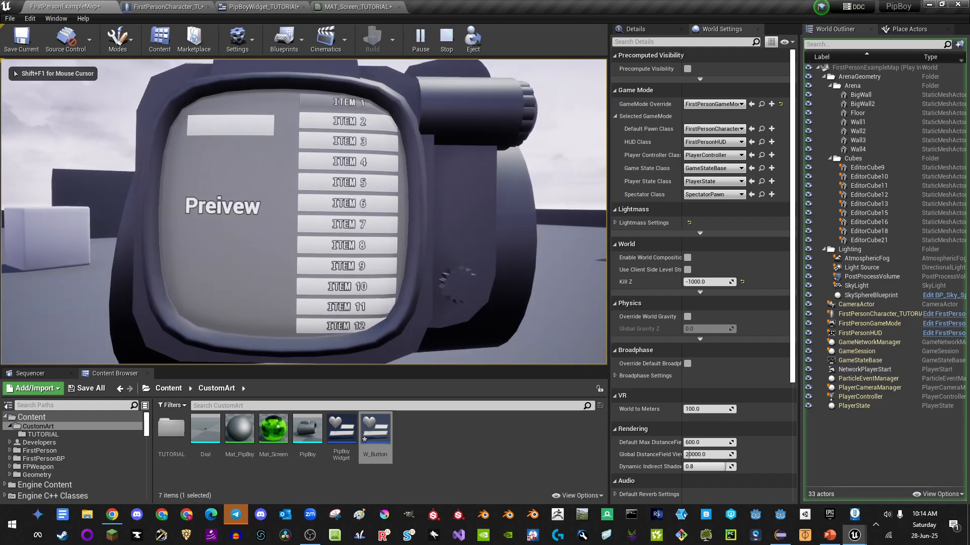
{"action": "key", "text": "Escape"}
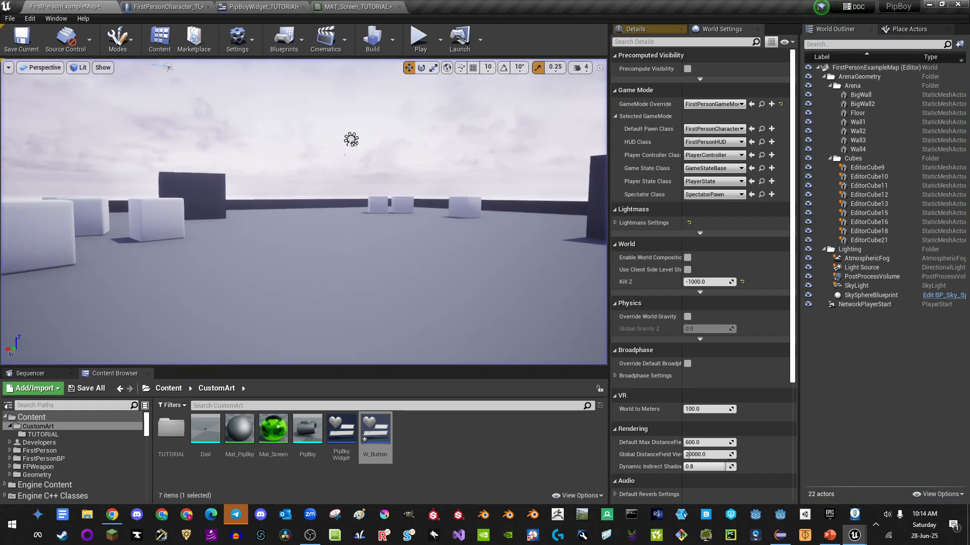
{"action": "right_click_drag", "start_coordinate": [385, 193], "coordinate": [374, 189]}
Step: In the MAT_Screen_TUTORIAL material, move WidgetTexture and Desaturation together farther away from the material output
{"action": "left_click", "coordinate": [349, 6]}
{"action": "mouse_move", "coordinate": [330, 273]}
{"action": "right_mouse_down"}
{"action": "mouse_move", "coordinate": [329, 258]}
{"action": "mouse_move", "coordinate": [331, 273]}
{"action": "right_mouse_up"}
{"action": "left_click", "coordinate": [198, 113]}
{"action": "left_click", "coordinate": [192, 159]}
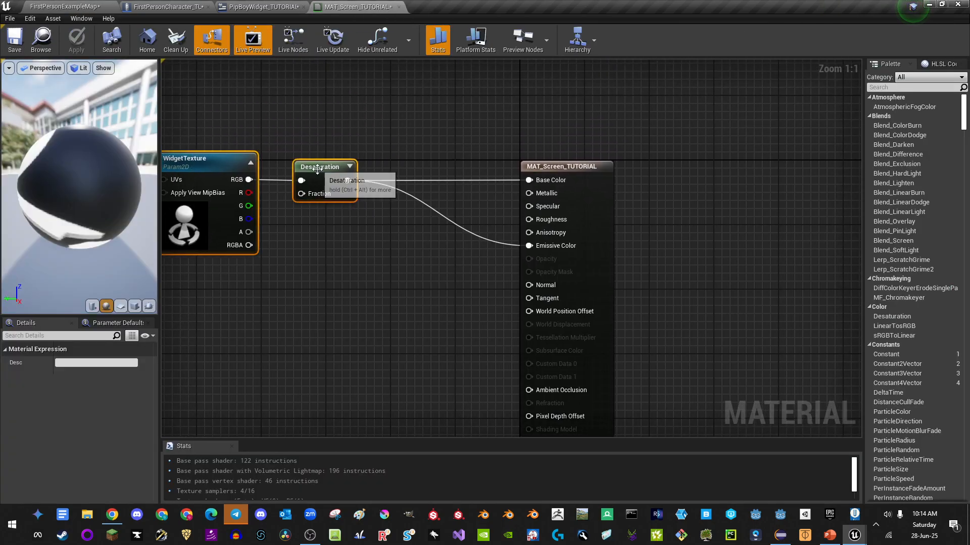
{"action": "key", "text": "Delete"}
{"action": "left_click_drag", "start_coordinate": [316, 166], "coordinate": [194, 166]}
{"action": "left_click", "coordinate": [284, 111]}
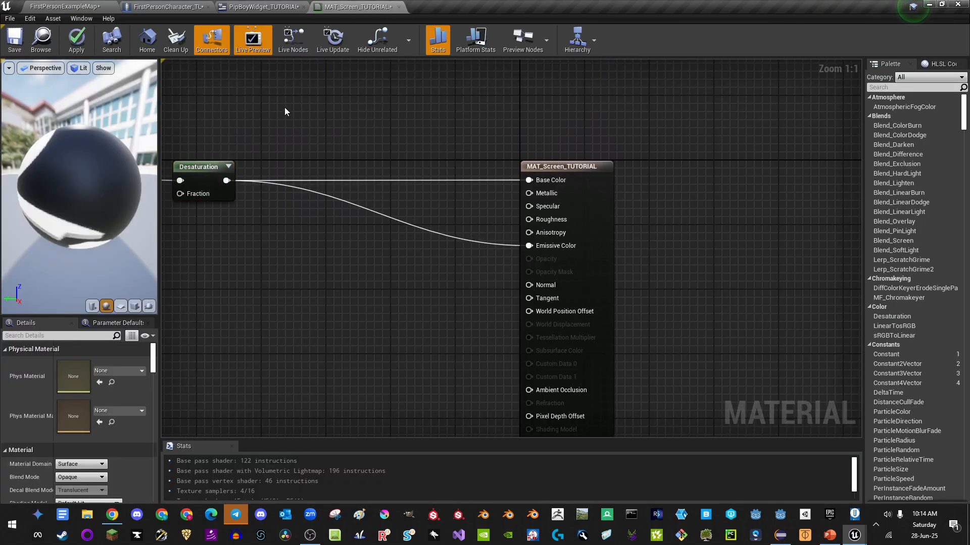
Step: Add a vector parameter named Tint and set its default colour to red with R 0.614583, G 0.012497, B 0.030841
{"action": "left_click", "coordinate": [283, 100]}
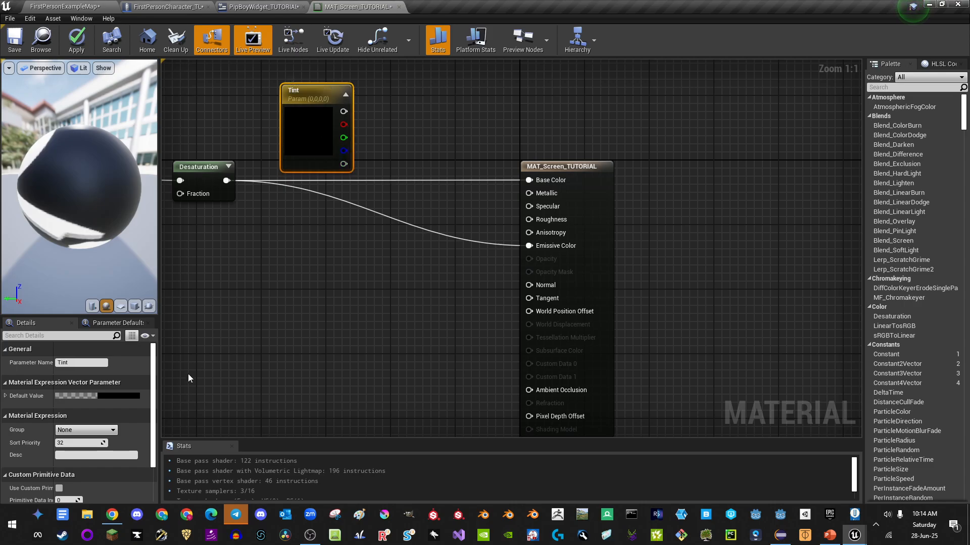
{"action": "left_click", "coordinate": [107, 396]}
{"action": "left_click_drag", "start_coordinate": [168, 358], "coordinate": [143, 358]}
{"action": "mouse_move", "coordinate": [260, 331]}
{"action": "left_mouse_down"}
{"action": "mouse_move", "coordinate": [258, 296]}
{"action": "mouse_move", "coordinate": [258, 307]}
{"action": "left_mouse_up"}
{"action": "mouse_move", "coordinate": [209, 333]}
{"action": "left_mouse_down"}
{"action": "mouse_move", "coordinate": [237, 318]}
{"action": "mouse_move", "coordinate": [213, 323]}
{"action": "left_mouse_up"}
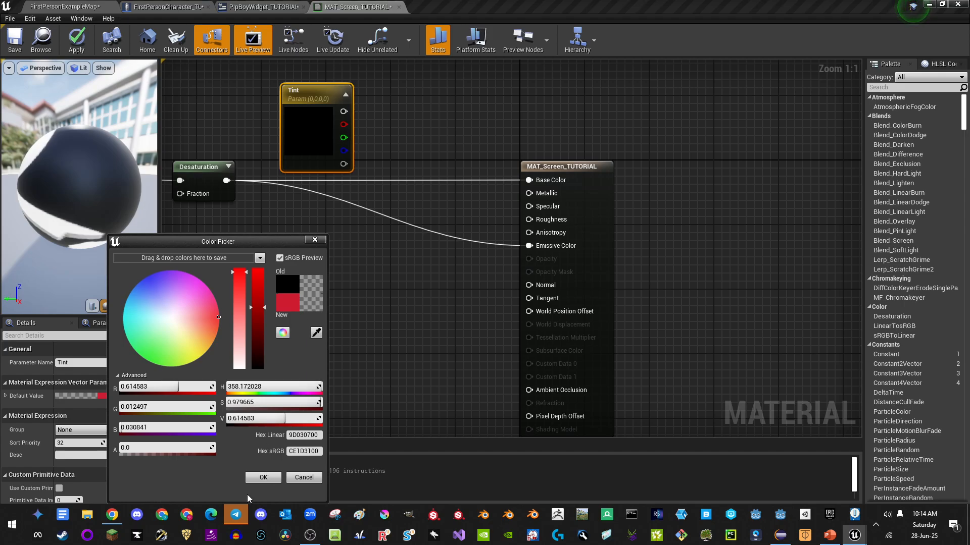
{"action": "left_click", "coordinate": [259, 478]}
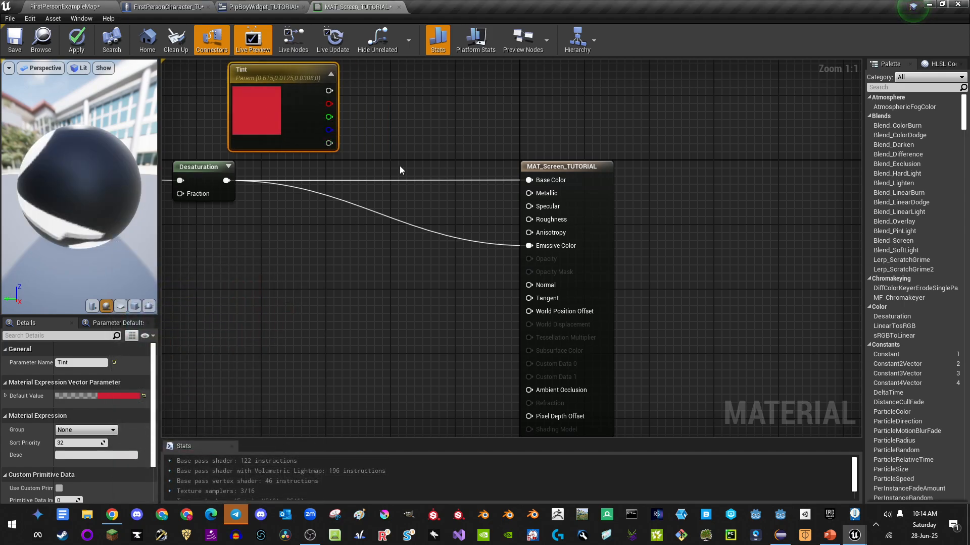
Step: Add a Multiply node combining Tint and Desaturation, feed it into Base Color and Emissive Color, and apply the material
{"action": "left_click", "coordinate": [370, 141]}
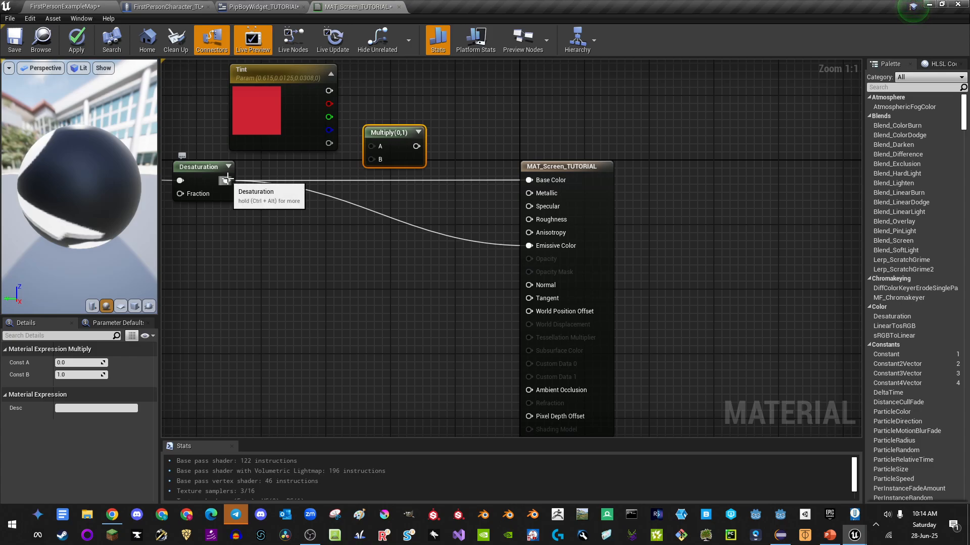
{"action": "left_click_drag", "start_coordinate": [224, 181], "coordinate": [417, 147], "text": "ctrl"}
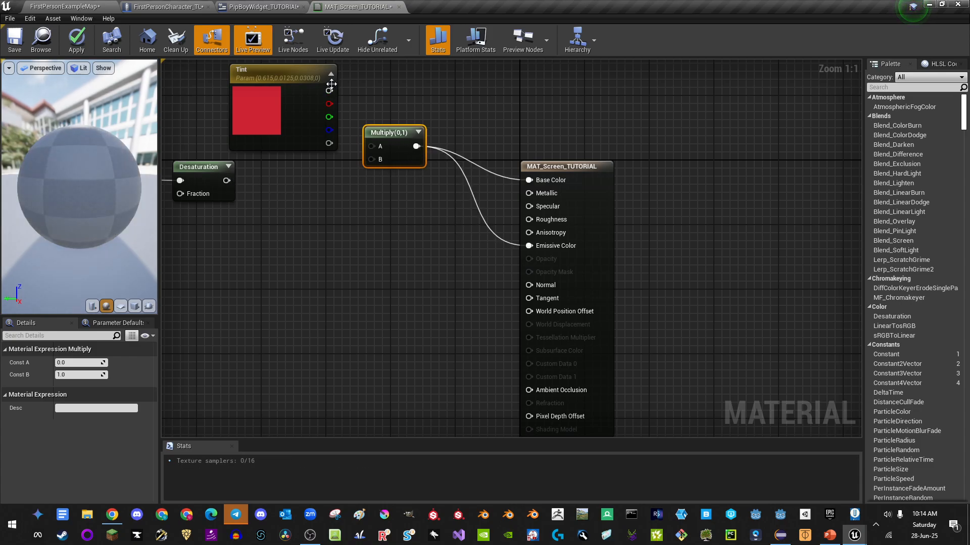
{"action": "left_click_drag", "start_coordinate": [329, 90], "coordinate": [226, 180]}
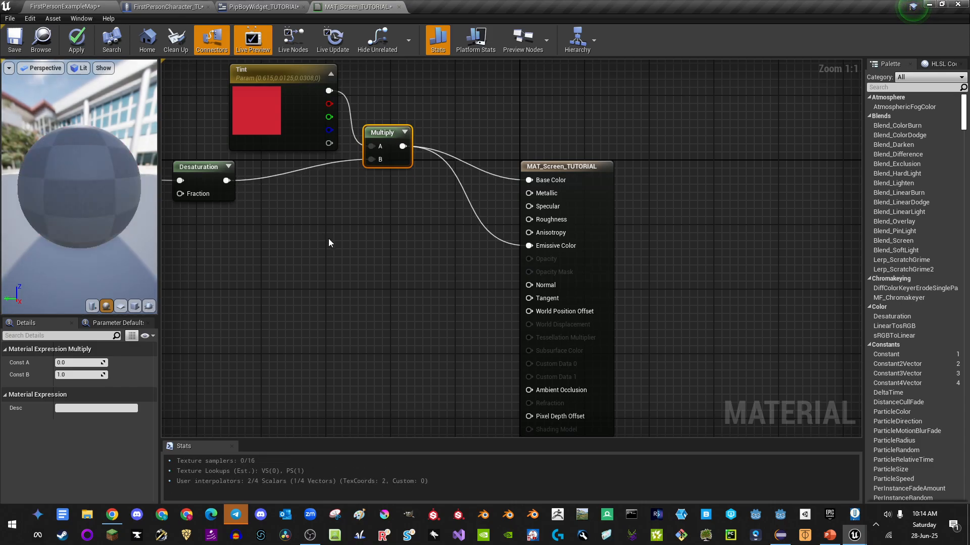
{"action": "right_click_drag", "start_coordinate": [365, 85], "coordinate": [404, 120]}
{"action": "left_click", "coordinate": [68, 38]}
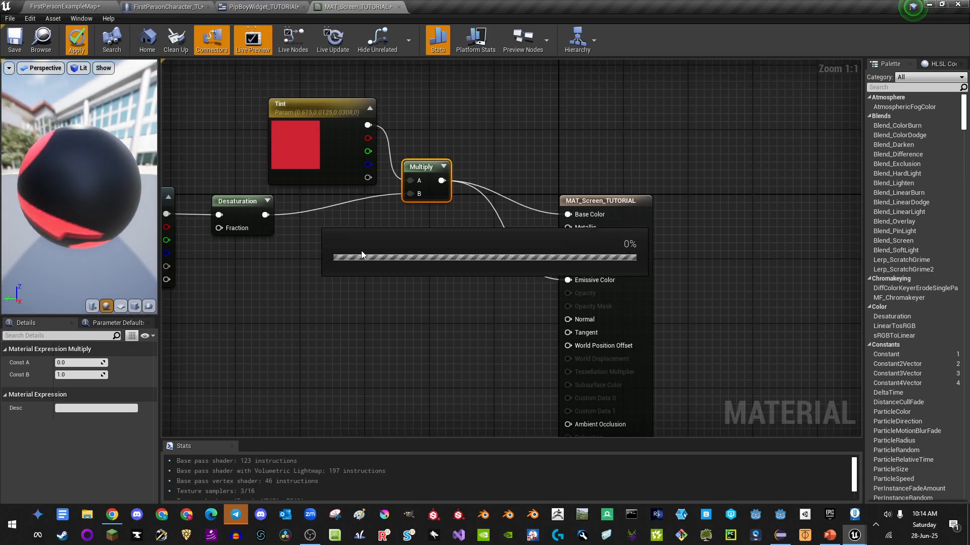
Step: Play the FirstPersonExampleMap level and raise the PipBoy to check the screen's red tint, and stop playing
{"action": "left_click", "coordinate": [89, 6]}
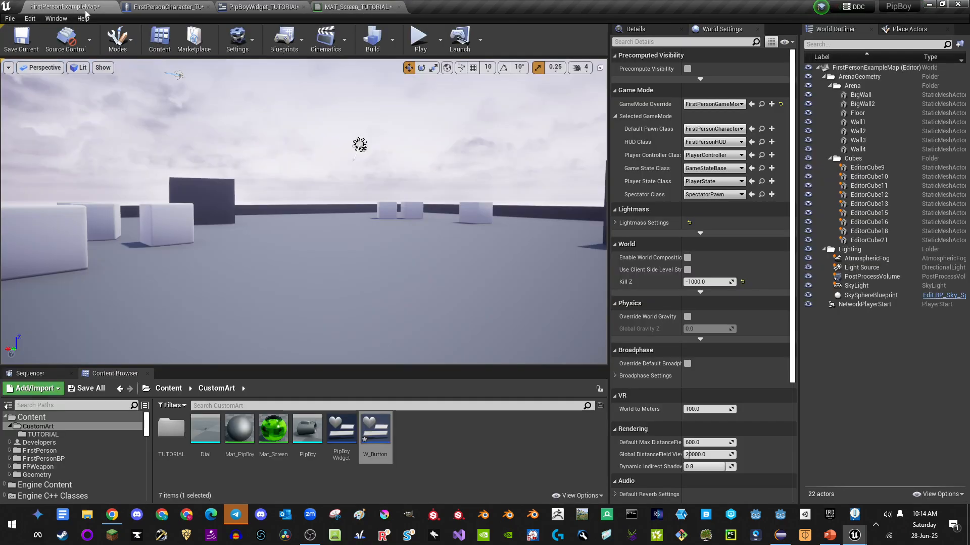
{"action": "left_click", "coordinate": [418, 37]}
{"action": "key", "text": "w"}
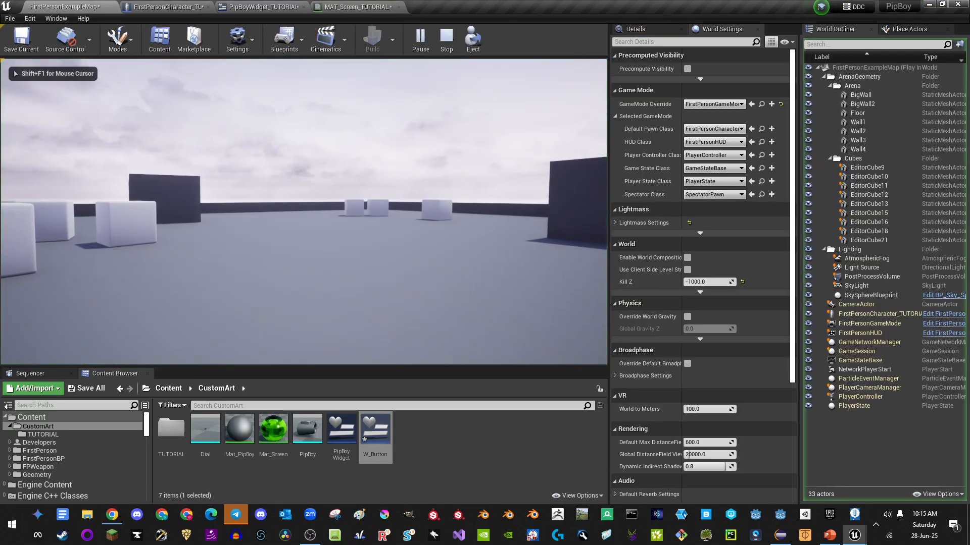
{"action": "key", "text": "Tab"}
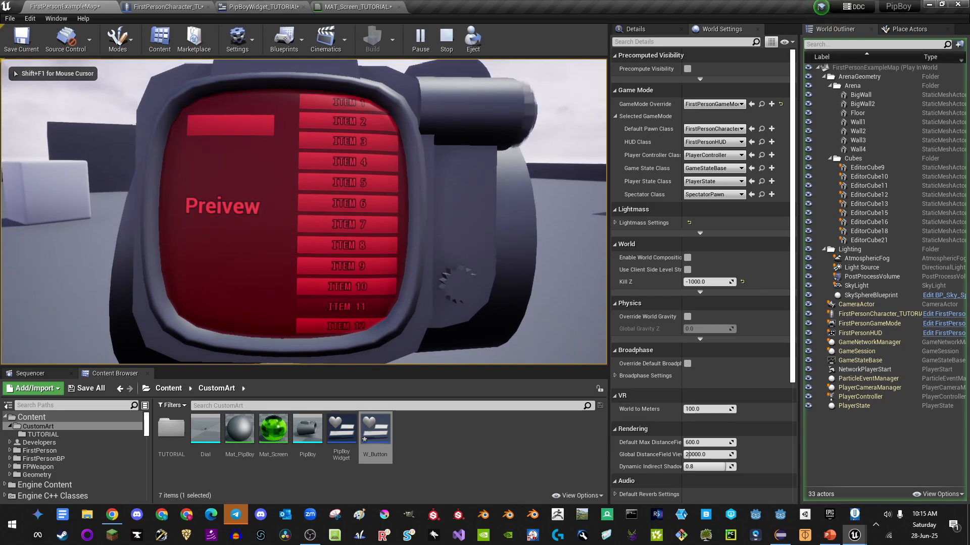
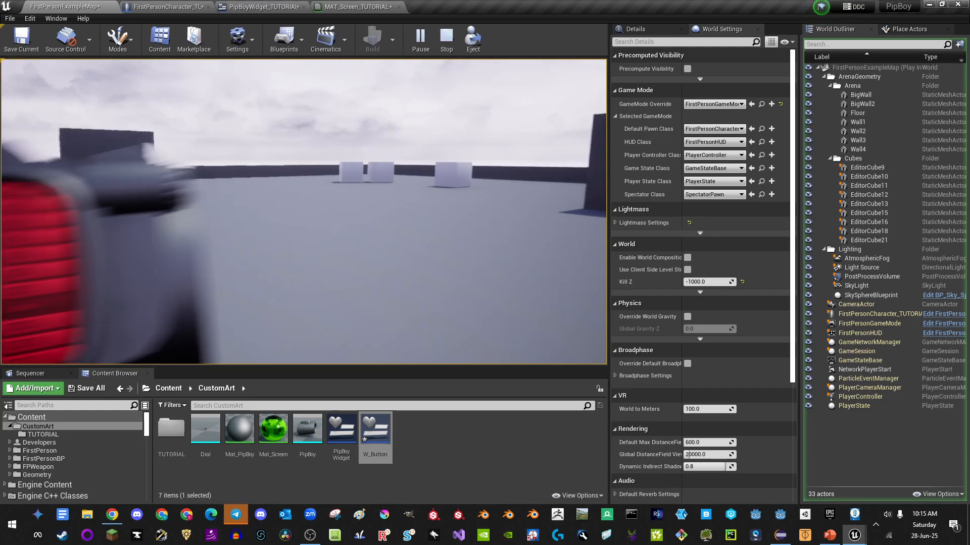
{"action": "key", "text": "Escape"}
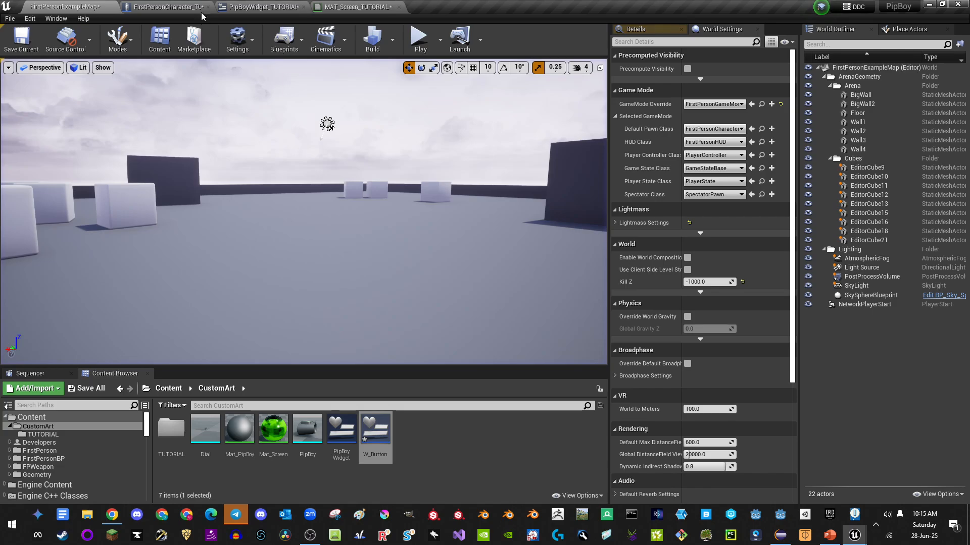
Step: Find the Debug Check section in the FirstPersonCharacter_TUTORIAL event graph and examine how Widget Thing feeds Get Render Target
{"action": "left_click", "coordinate": [166, 7]}
{"action": "scroll", "coordinate": [329, 232], "scroll_direction": "down", "scroll_amount": 3}
{"action": "right_click_drag", "start_coordinate": [225, 202], "coordinate": [488, 166]}
{"action": "scroll", "coordinate": [487, 169], "scroll_direction": "down", "scroll_amount": 3}
{"action": "right_click_drag", "start_coordinate": [353, 179], "coordinate": [385, 413]}
{"action": "scroll", "coordinate": [317, 165], "scroll_direction": "up", "scroll_amount": 3}
{"action": "scroll", "coordinate": [414, 311], "scroll_direction": "down", "scroll_amount": 4}
{"action": "right_click_drag", "start_coordinate": [485, 210], "coordinate": [273, 271]}
{"action": "scroll", "coordinate": [462, 278], "scroll_direction": "up", "scroll_amount": 6}
{"action": "right_click_drag", "start_coordinate": [462, 277], "coordinate": [260, 291]}
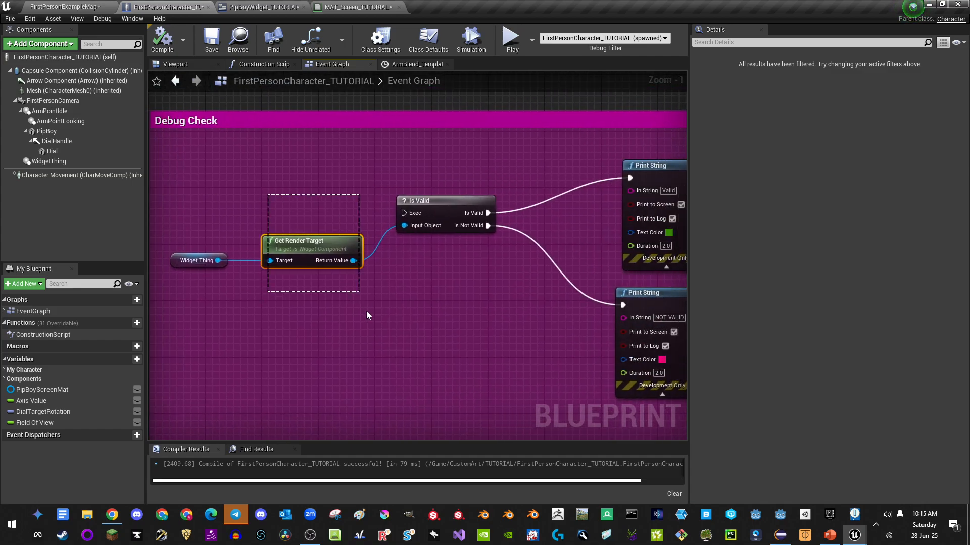
{"action": "left_click_drag", "start_coordinate": [366, 312], "coordinate": [367, 313]}
{"action": "left_click", "coordinate": [197, 261]}
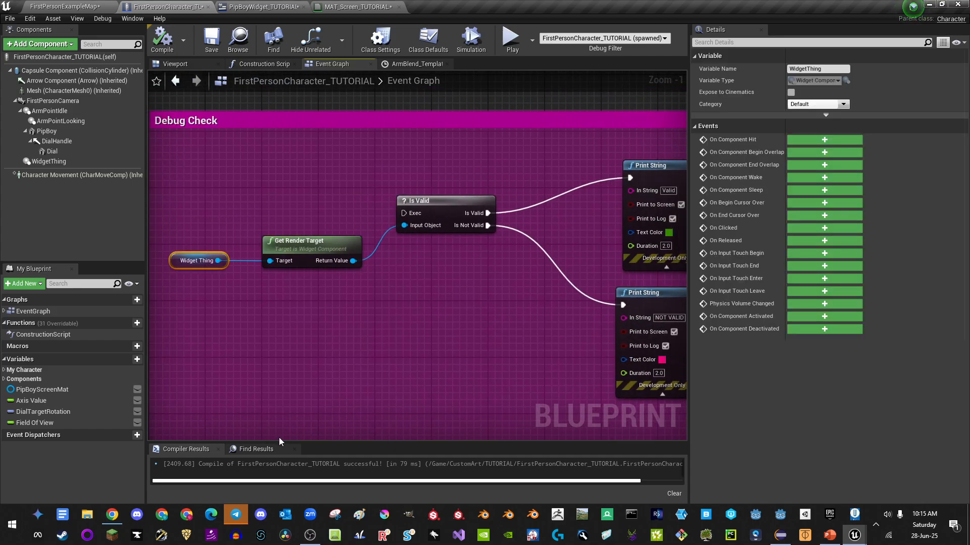
Step: Examine the Debug Check's Is Valid node and its two Print String branches, Valid and NOT VALID
{"action": "right_click_drag", "start_coordinate": [517, 284], "coordinate": [395, 275]}
{"action": "left_click_drag", "start_coordinate": [482, 257], "coordinate": [573, 344]}
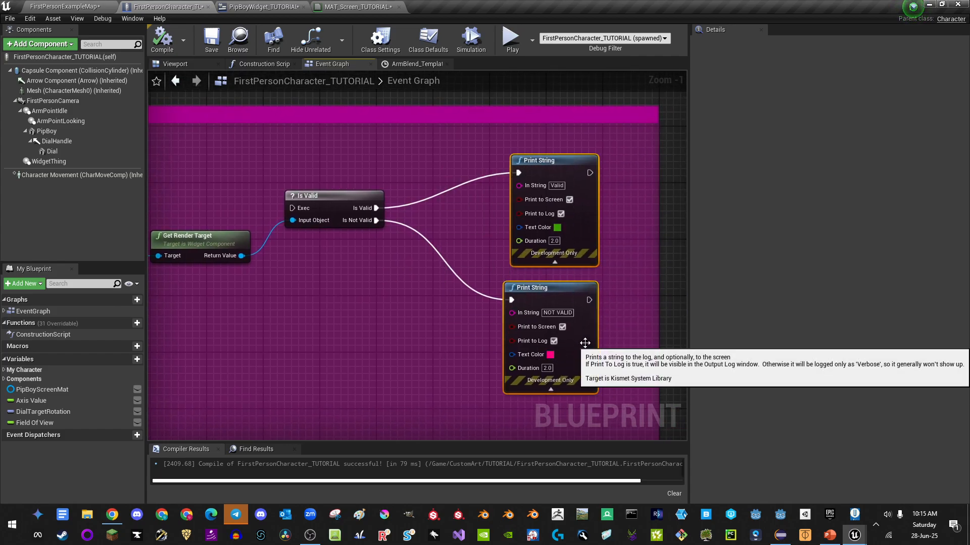
{"action": "left_click_drag", "start_coordinate": [571, 286], "coordinate": [577, 272]}
{"action": "right_click_drag", "start_coordinate": [234, 234], "coordinate": [409, 238]}
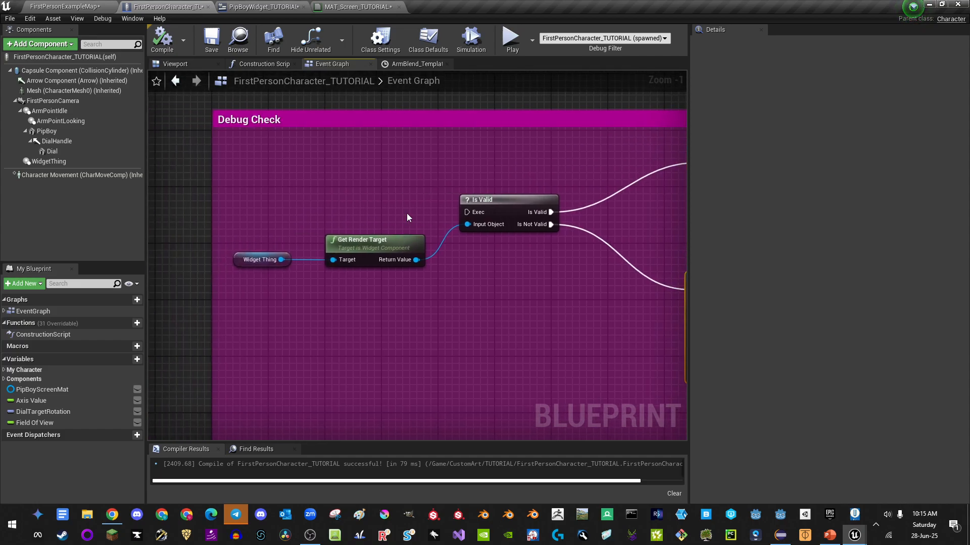
{"action": "left_click_drag", "start_coordinate": [264, 199], "coordinate": [397, 316]}
{"action": "left_click", "coordinate": [396, 316]}
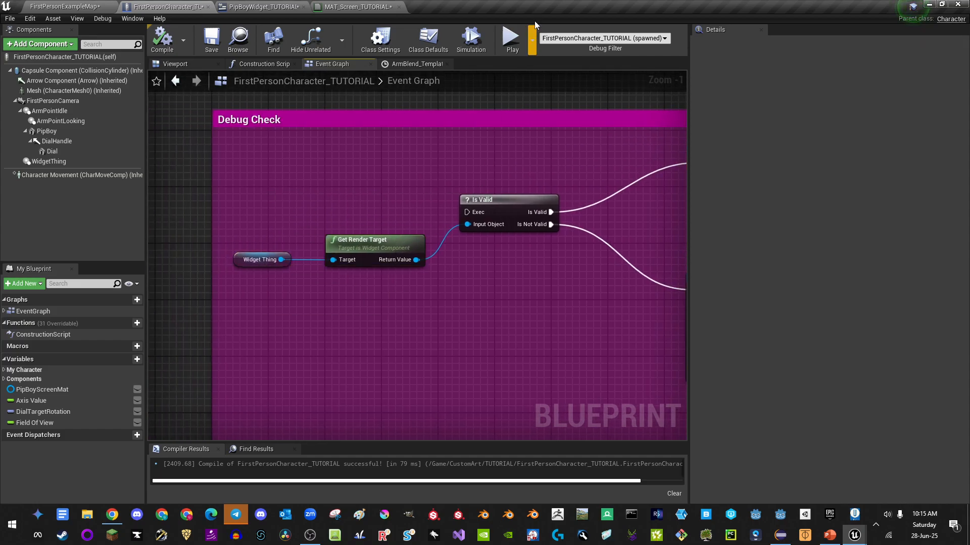
Step: Play the level, raise the PipBoy and scroll repeatedly through the items to test highlighting on the red-tinted screen
{"action": "left_click", "coordinate": [511, 38]}
{"action": "scroll", "coordinate": [488, 267], "scroll_direction": "down", "scroll_amount": 18}
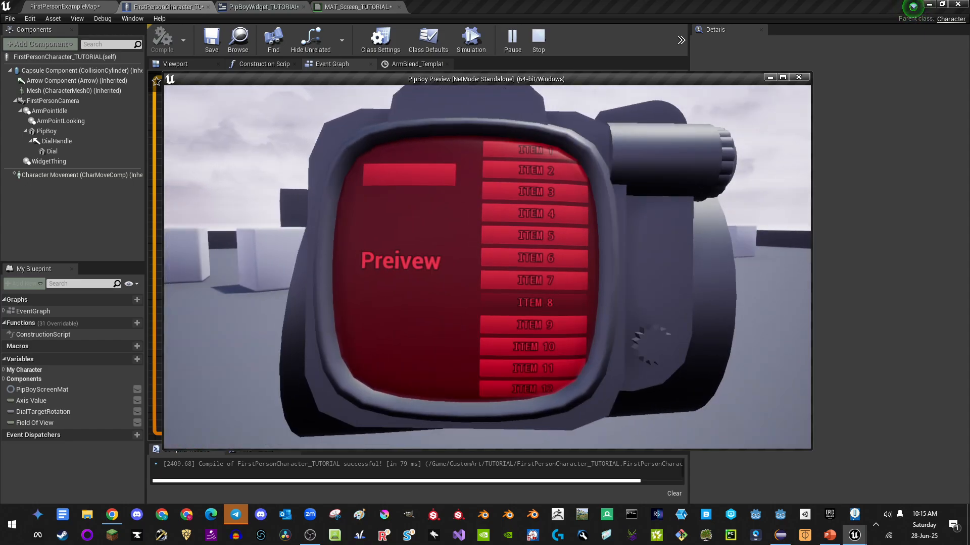
{"action": "scroll", "coordinate": [488, 267], "scroll_direction": "down", "scroll_amount": 12}
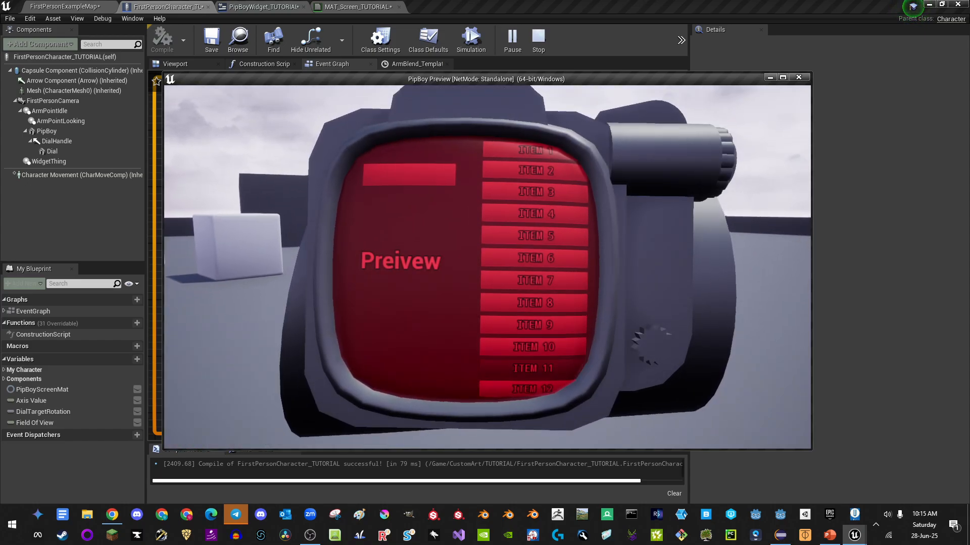
{"action": "scroll", "coordinate": [487, 267], "scroll_direction": "down", "scroll_amount": 3}
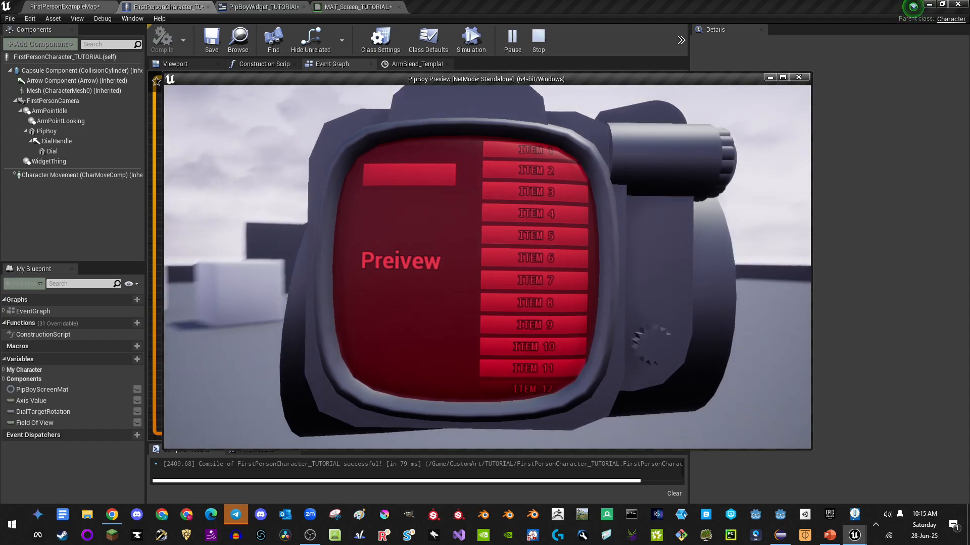
{"action": "scroll", "coordinate": [487, 267], "scroll_direction": "down", "scroll_amount": 9}
{"action": "scroll", "coordinate": [487, 267], "scroll_direction": "down", "scroll_amount": 10}
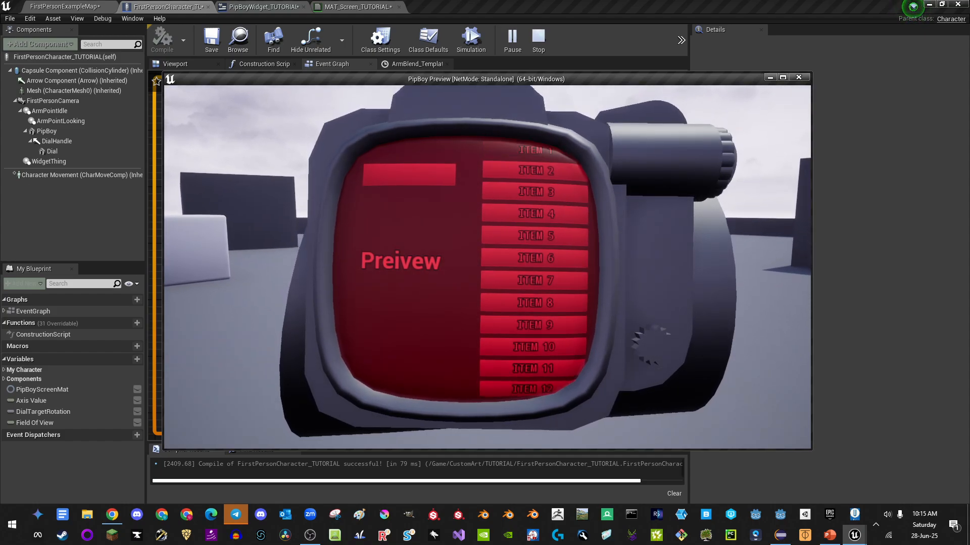
{"action": "scroll", "coordinate": [487, 267], "scroll_direction": "down", "scroll_amount": 14}
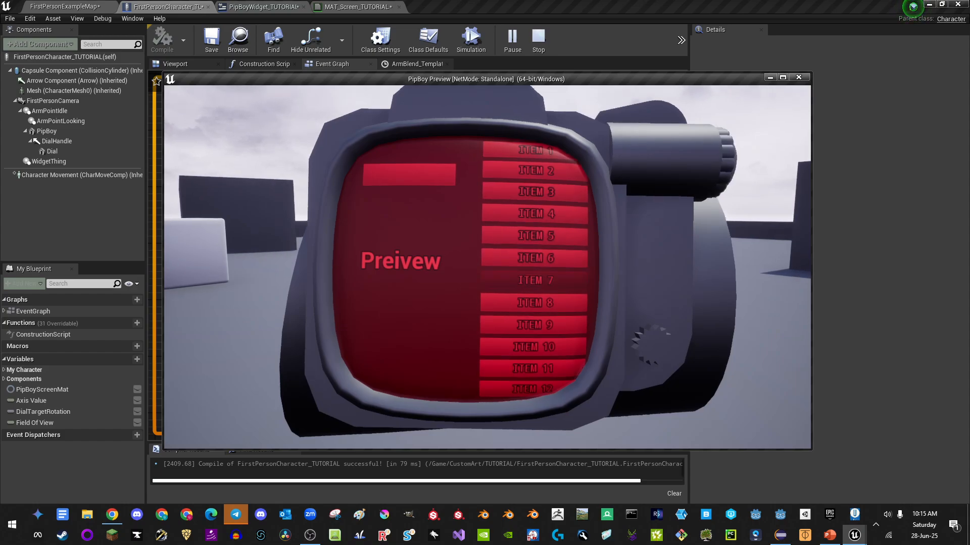
{"action": "scroll", "coordinate": [487, 267], "scroll_direction": "down", "scroll_amount": 11}
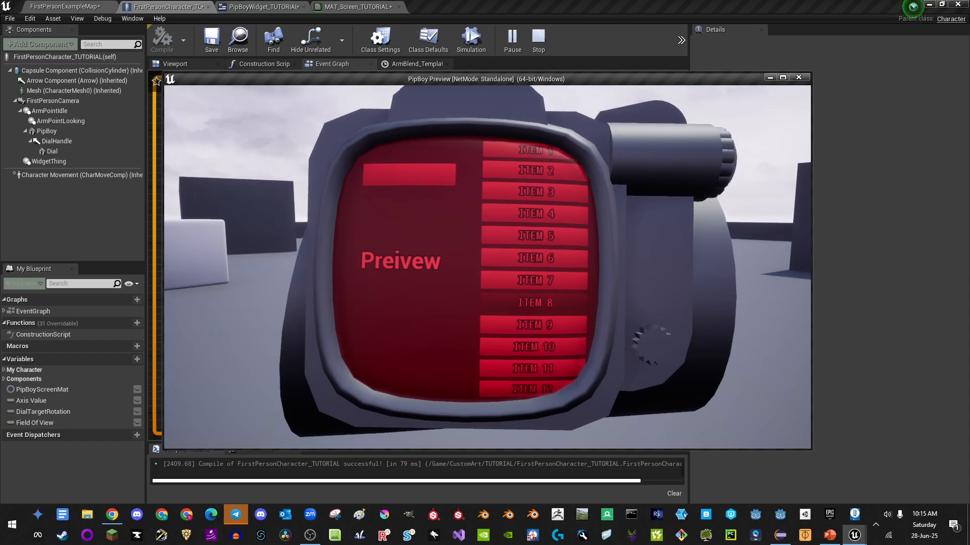
{"action": "scroll", "coordinate": [487, 267], "scroll_direction": "down", "scroll_amount": 1}
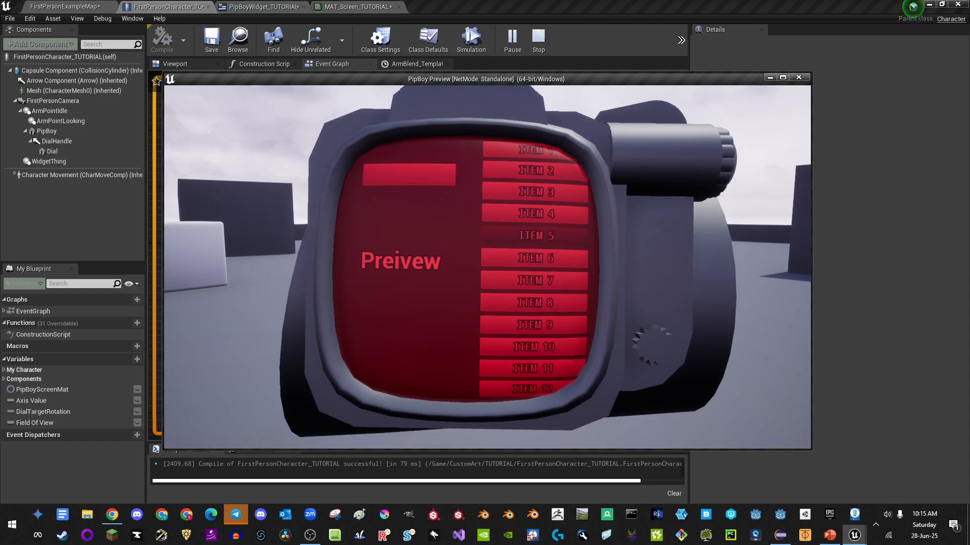